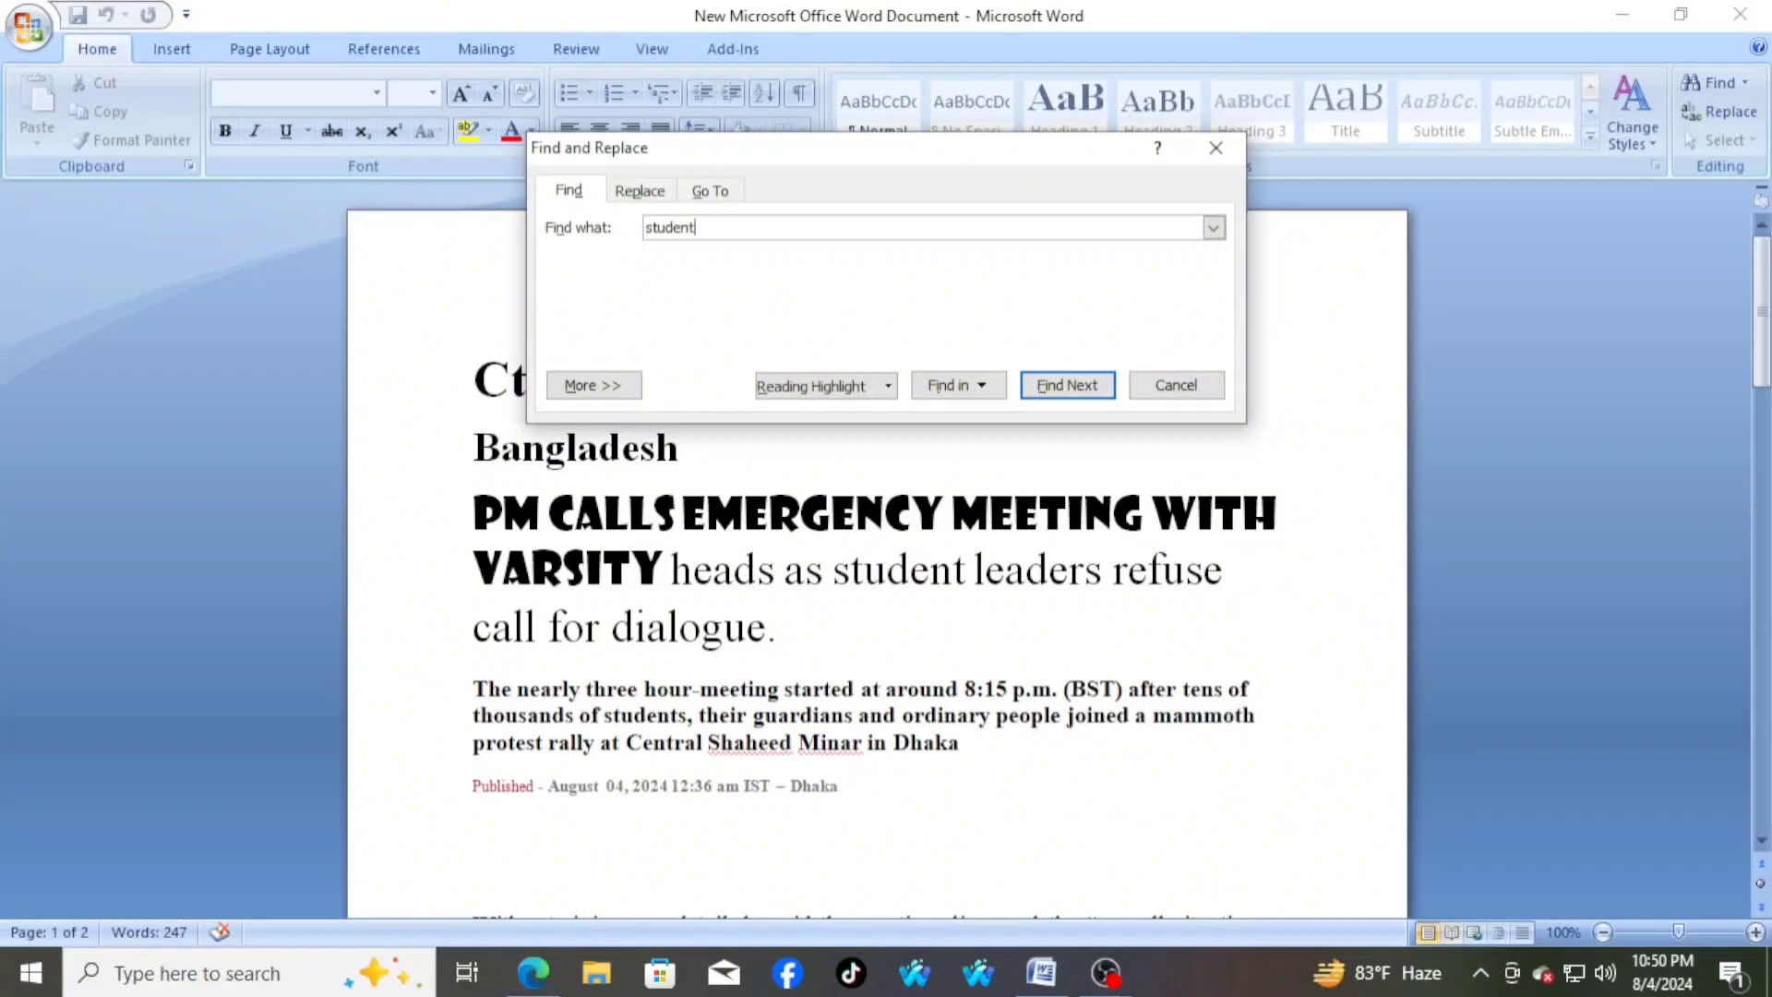
# Find the next occurrence of "student" in the document and look through the text around it
pyautogui.click(1094, 387)
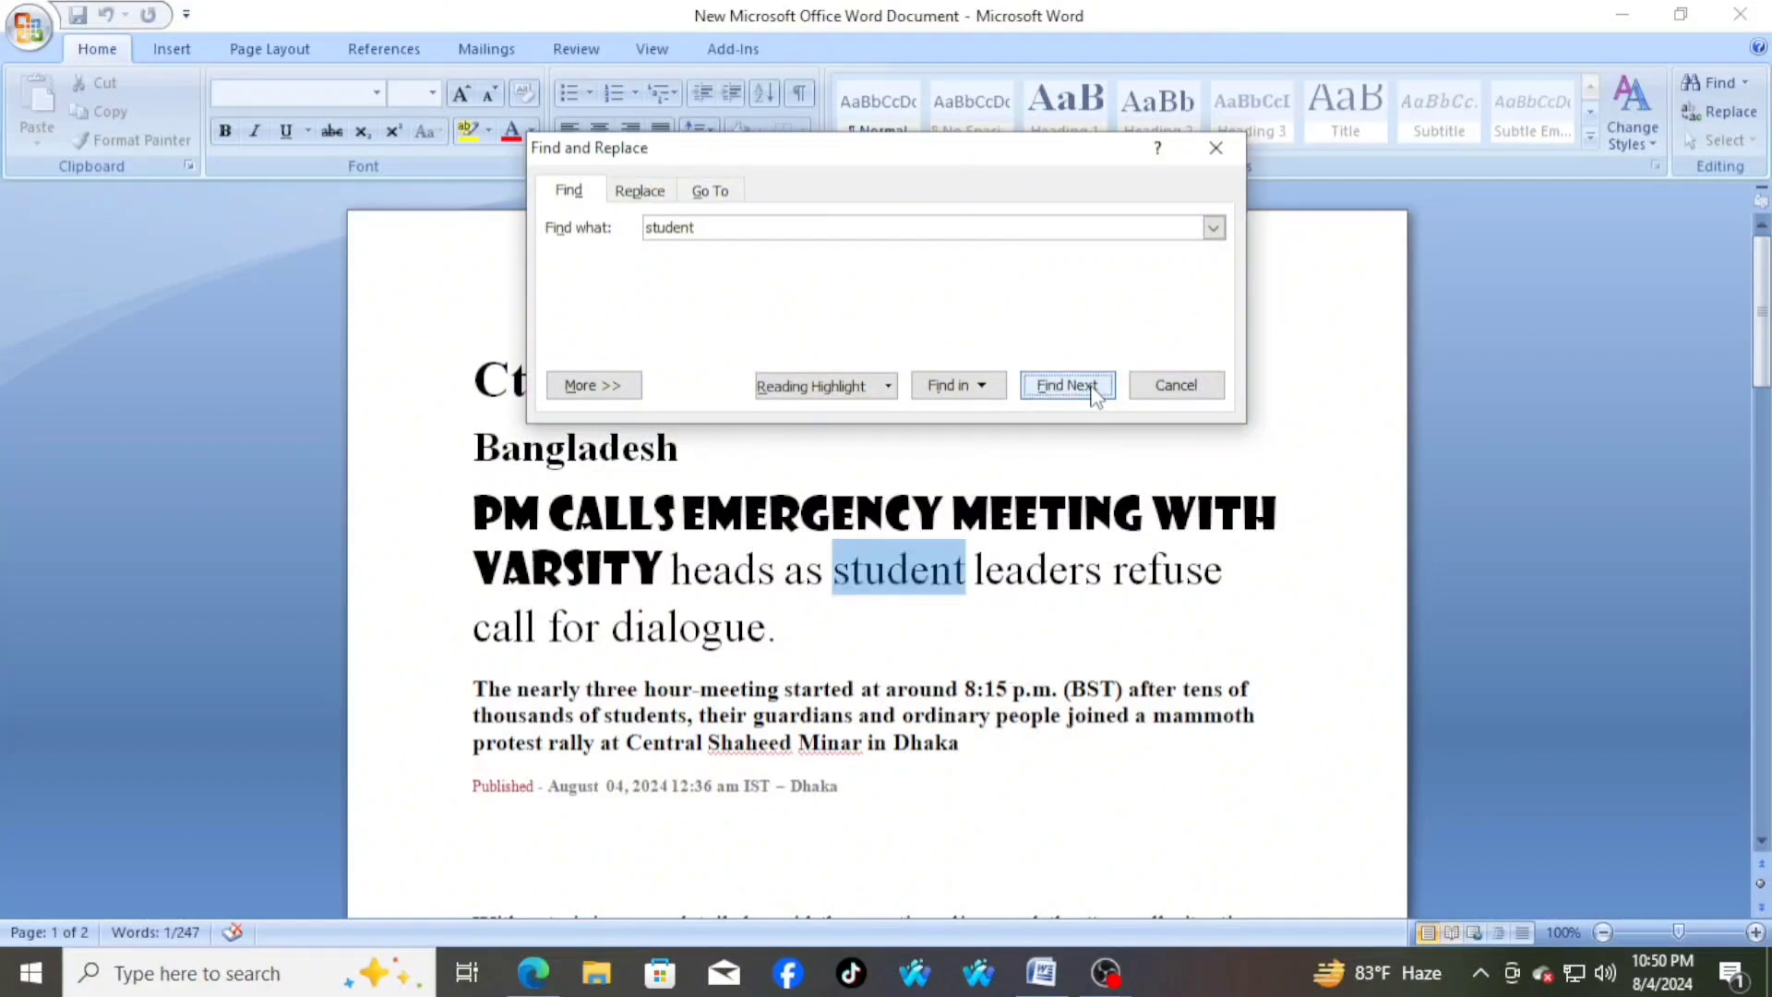
pyautogui.scroll(-8, 1050, 630)
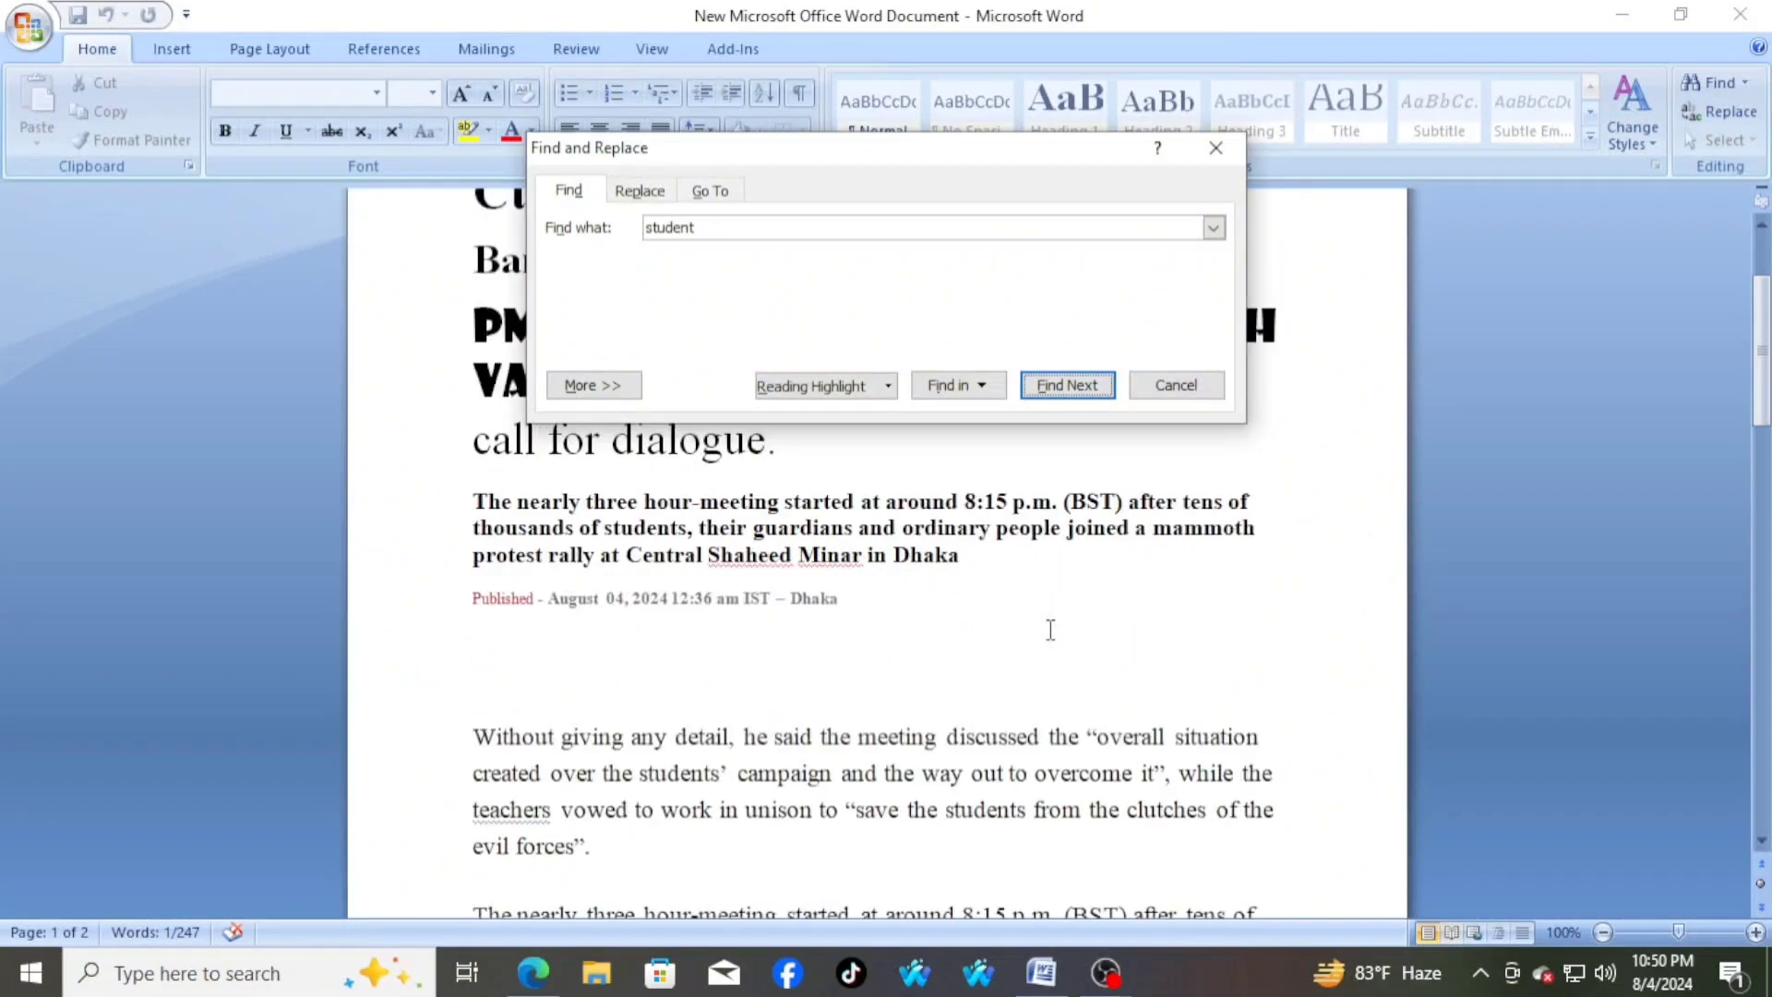
pyautogui.scroll(-10, 1050, 630)
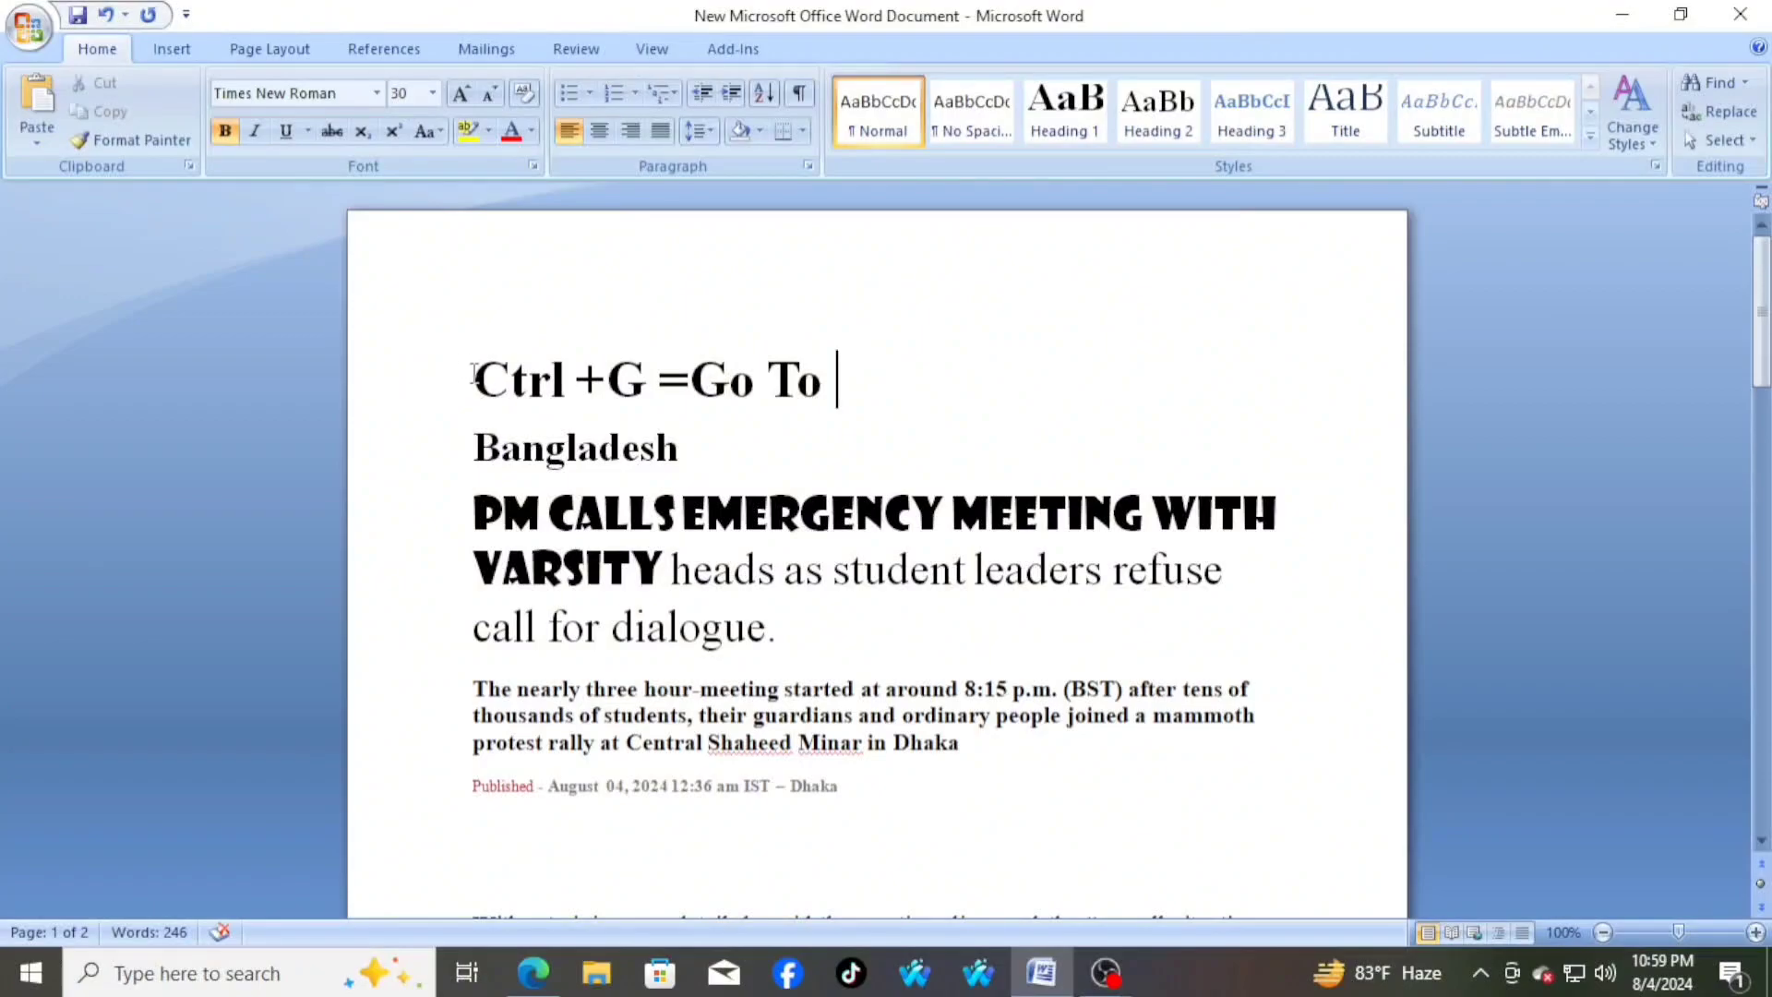
# Go to page 2 of the document with Go To and move the dialog clear of the page text
pyautogui.moveTo(472, 378); pyautogui.dragTo(864, 384)
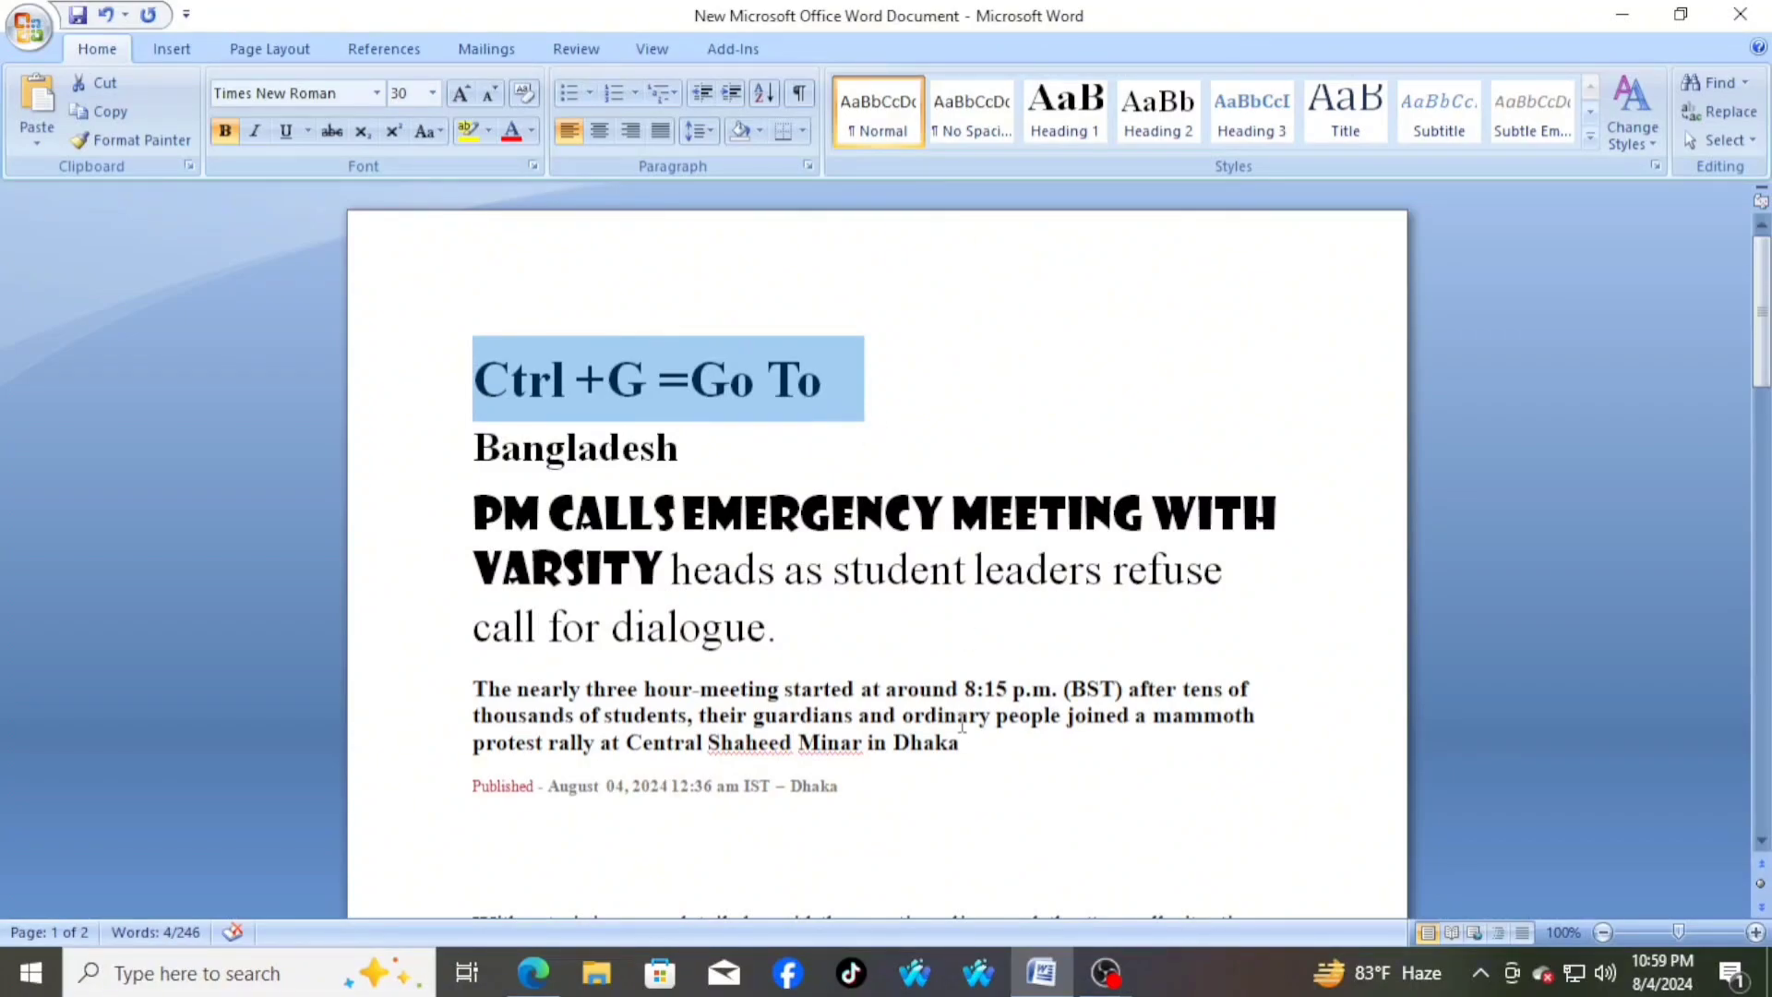
pyautogui.scroll(-5, 958, 718)
pyautogui.scroll(5, 955, 717)
pyautogui.click(884, 387)
pyautogui.hotkey('ctrl', 'g')
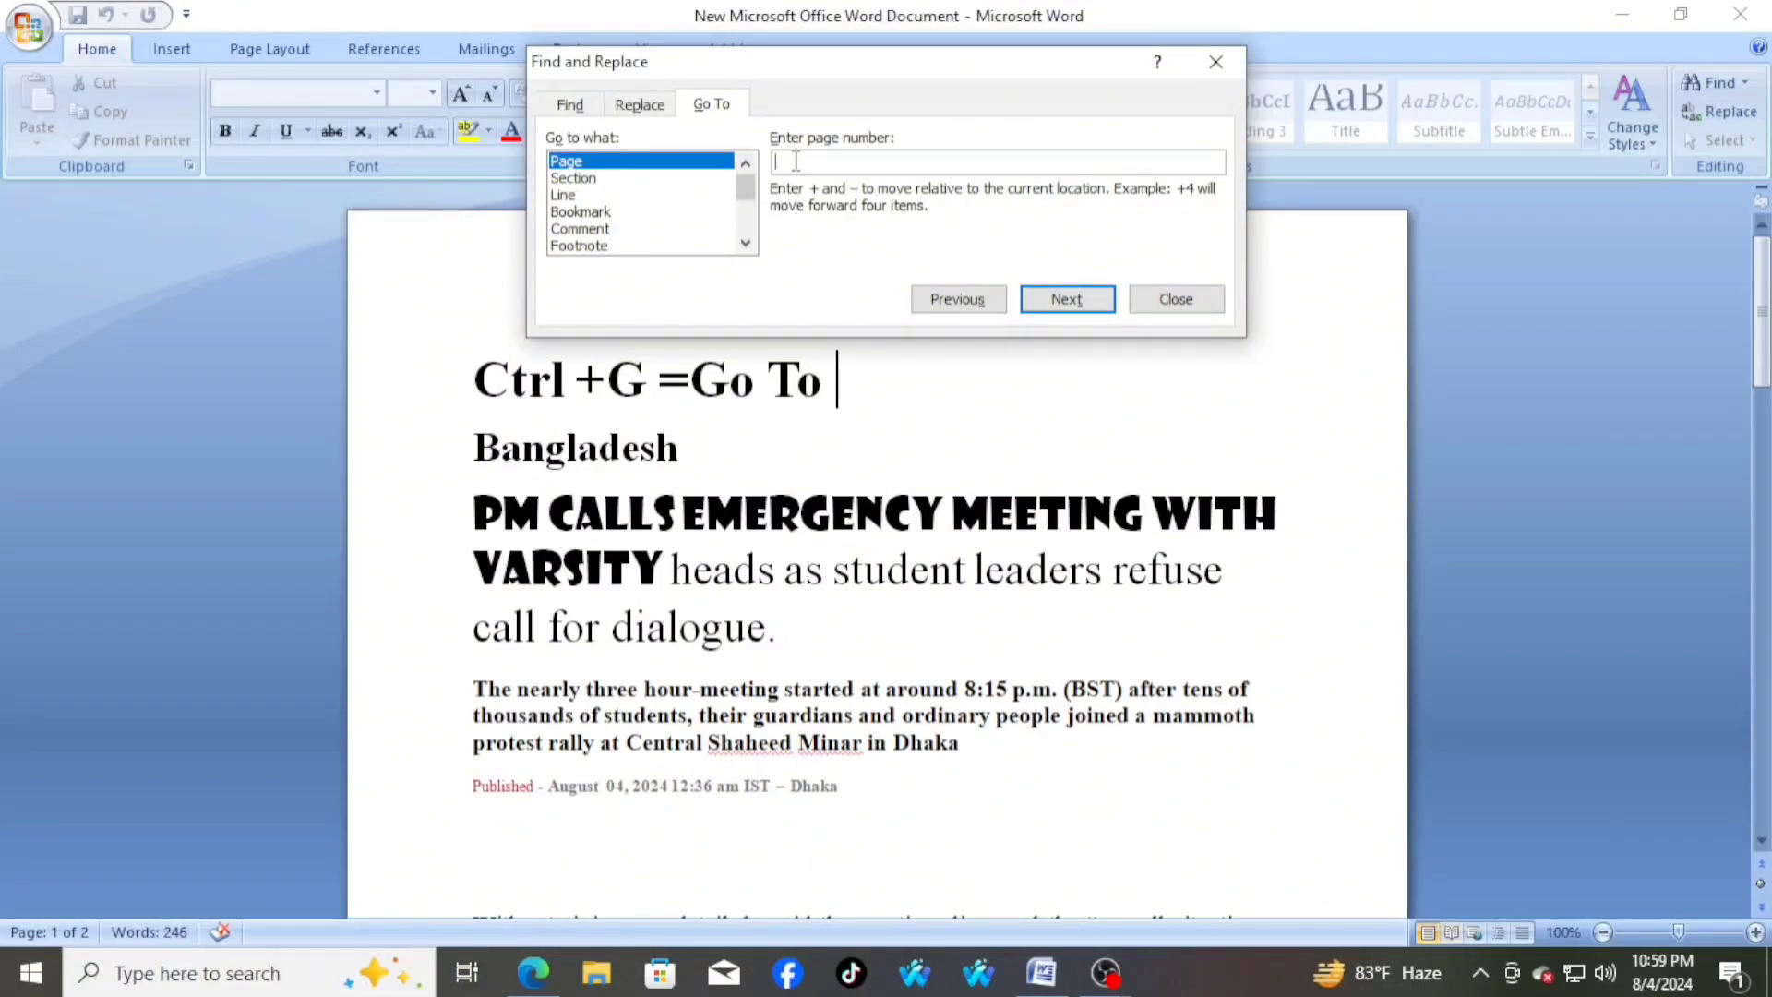
pyautogui.write('2')
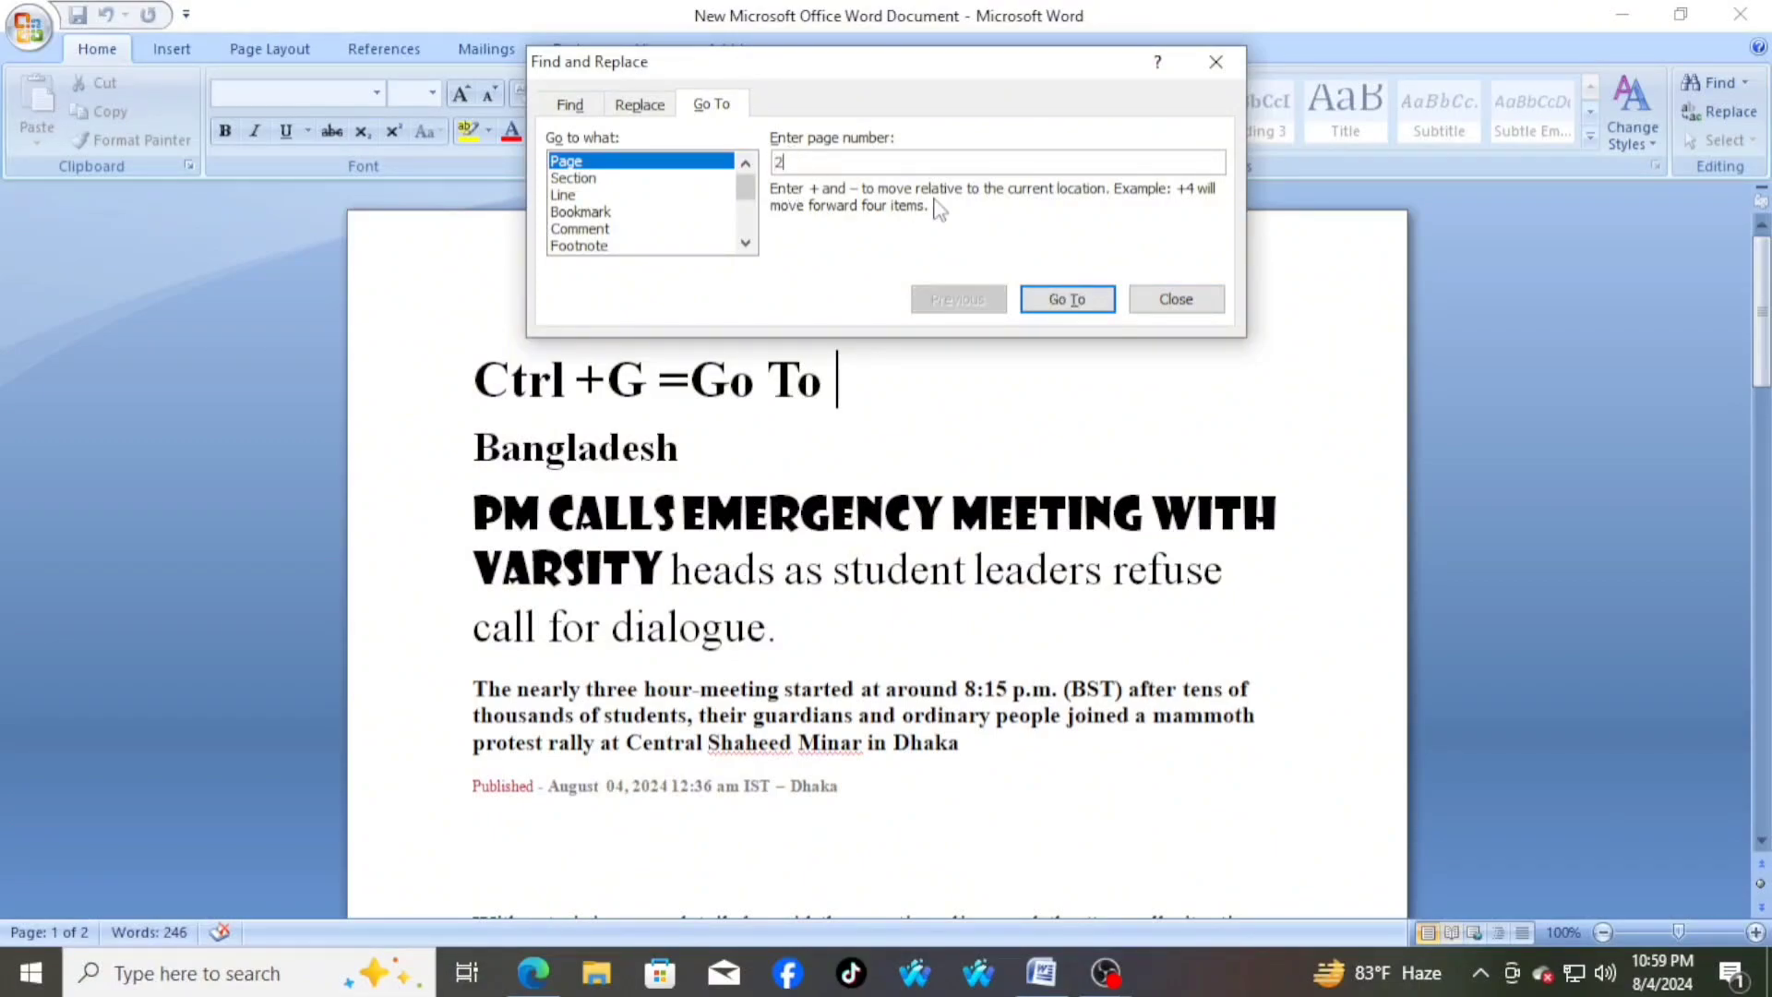
pyautogui.click(1068, 300)
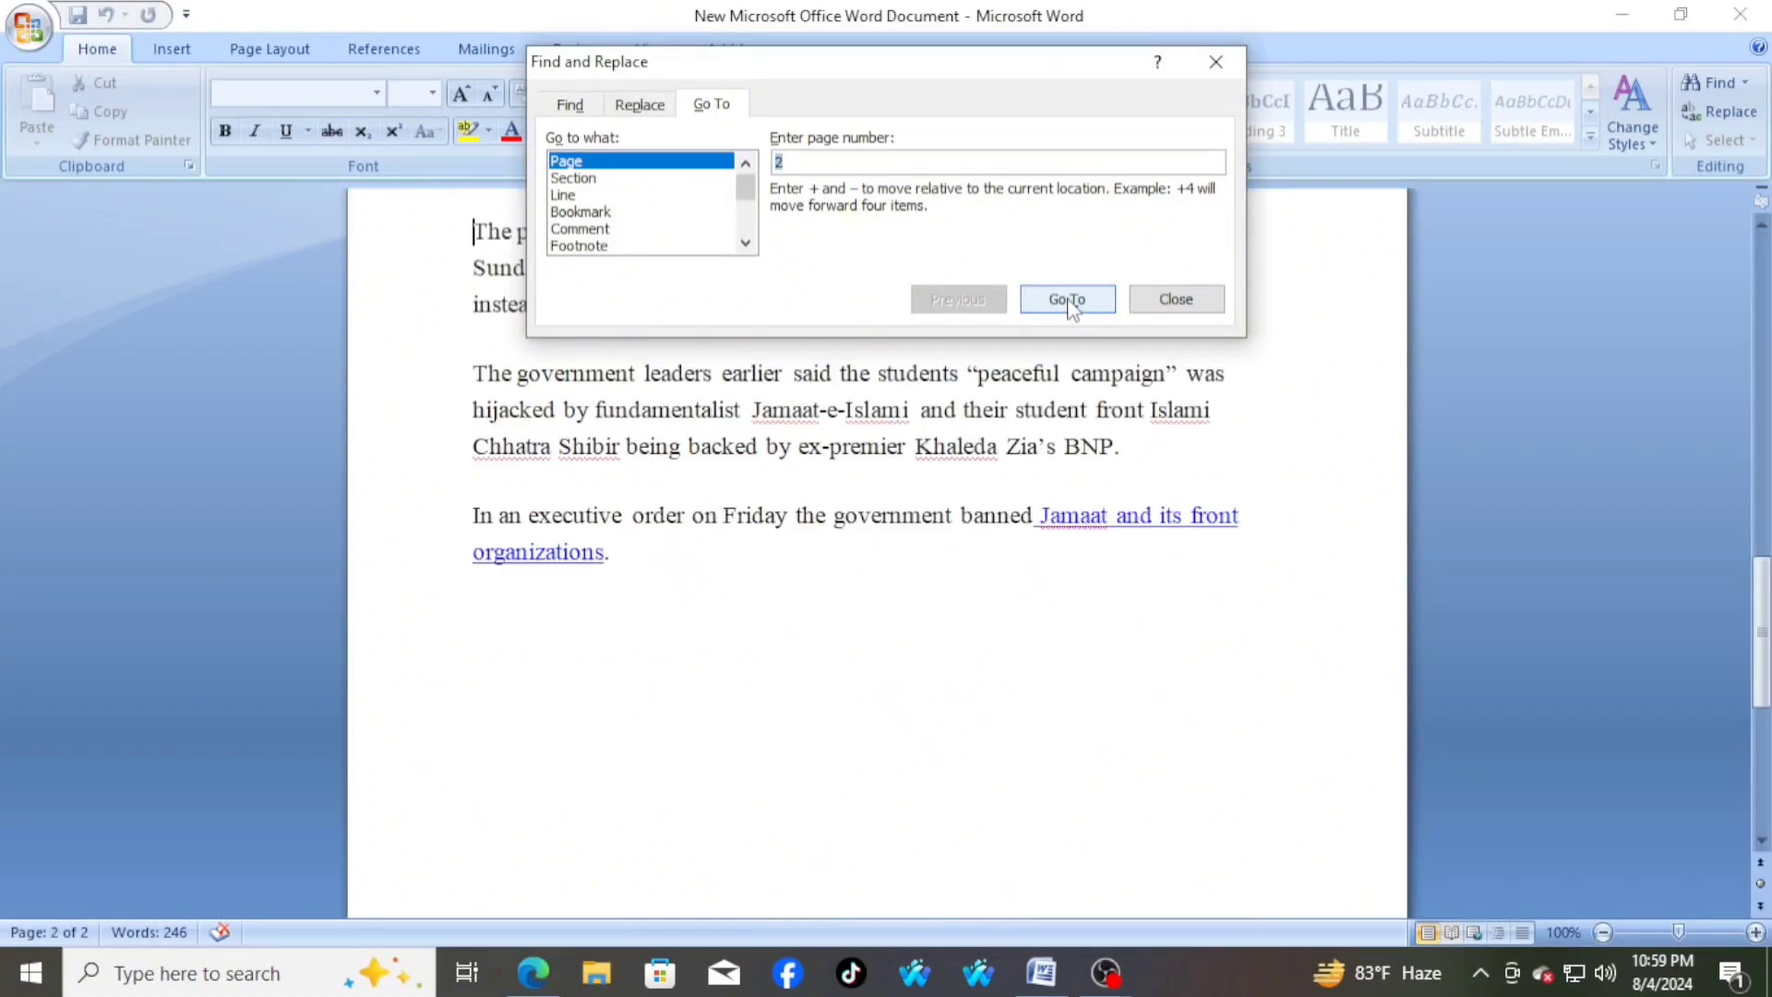
pyautogui.scroll(-3, 1132, 682)
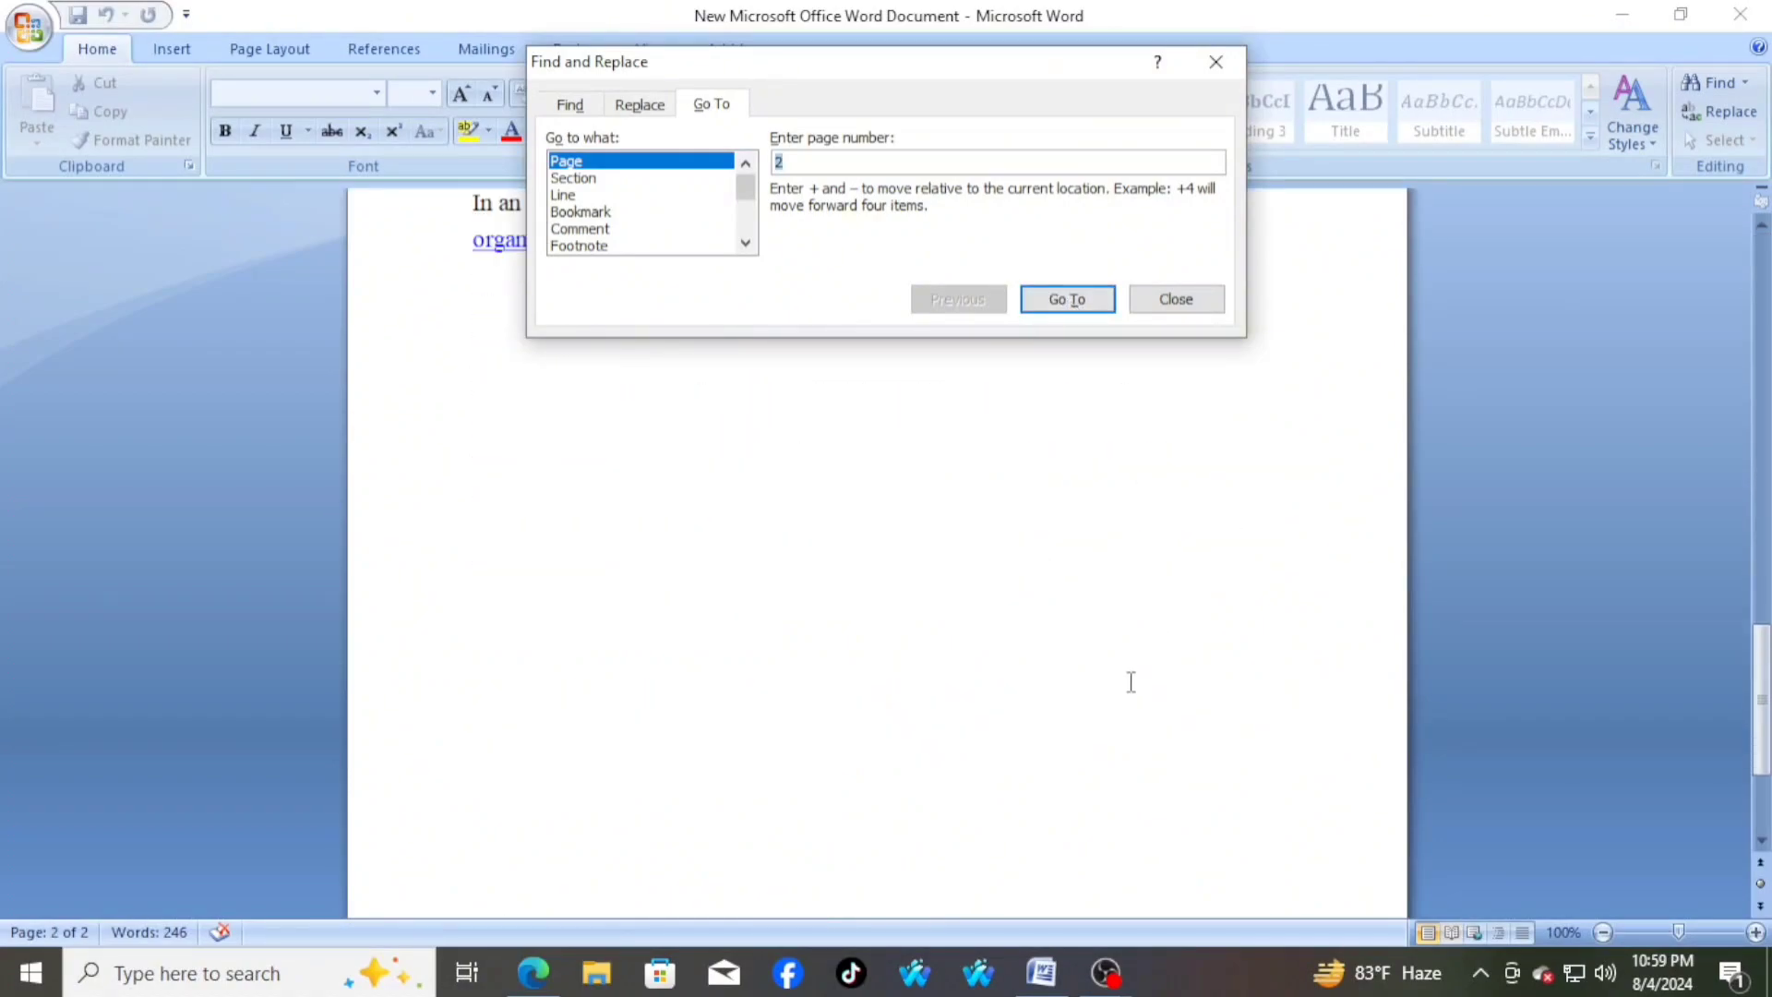
pyautogui.scroll(-1, 1132, 682)
pyautogui.scroll(4, 1131, 682)
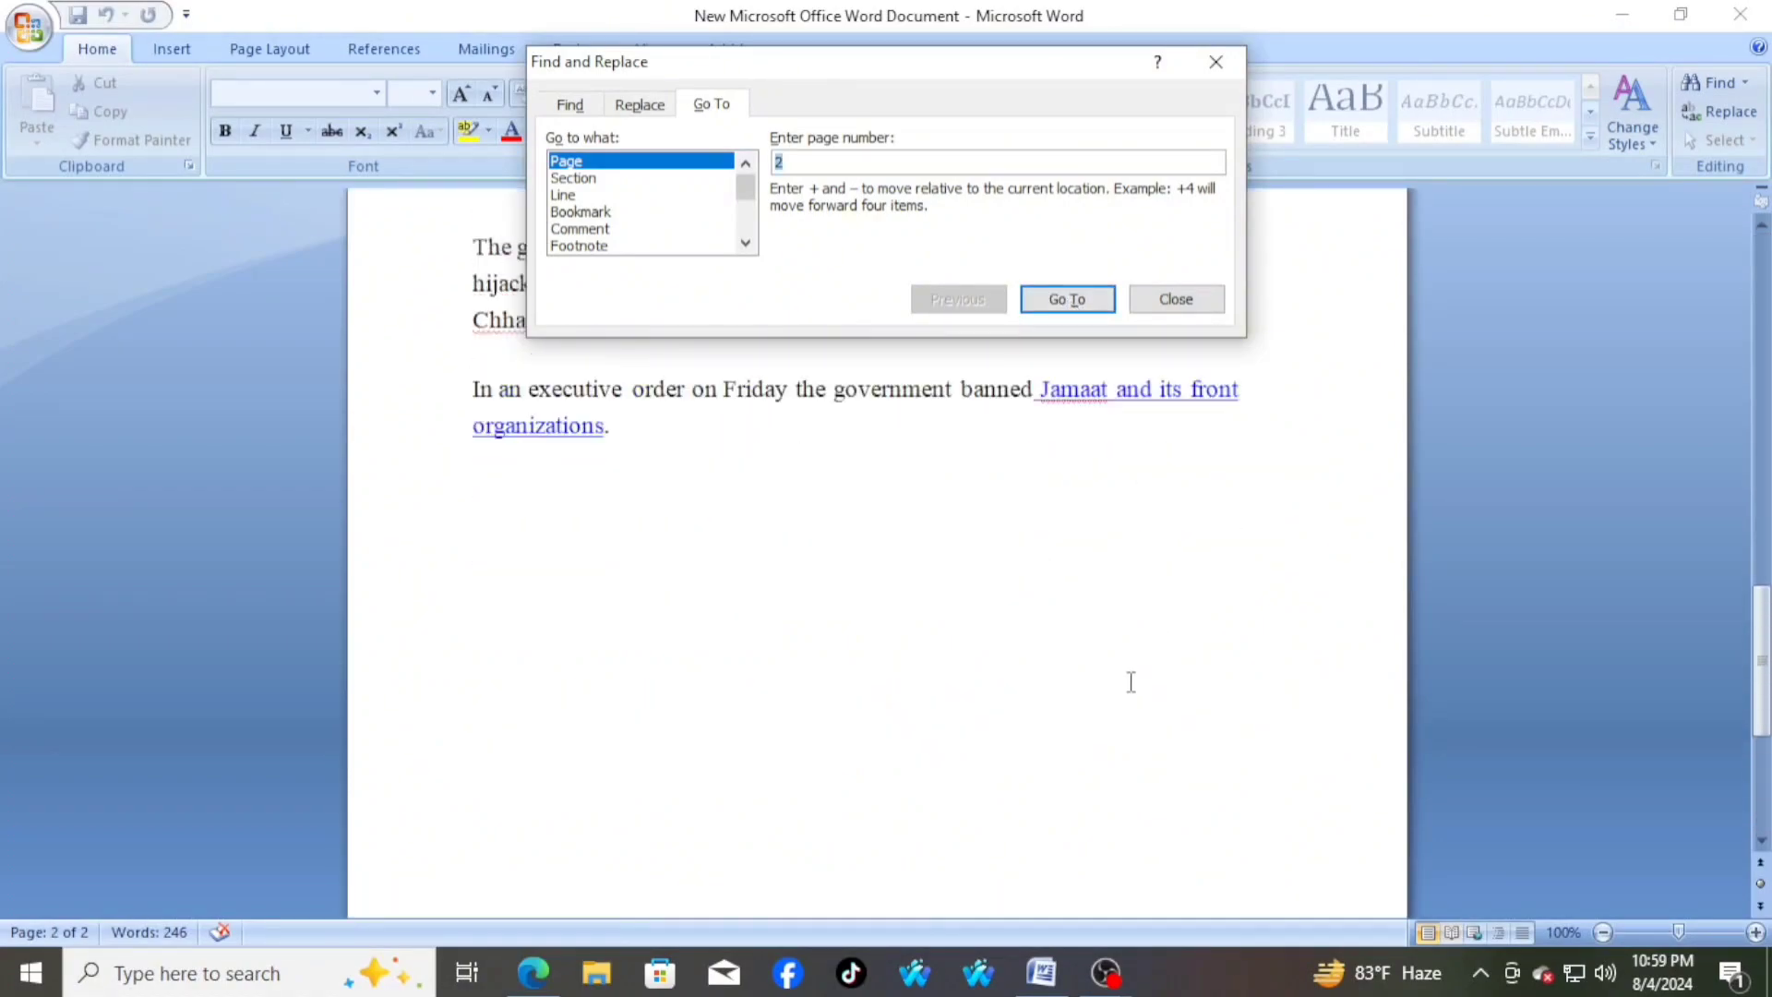
pyautogui.moveTo(858, 67); pyautogui.dragTo(1197, 23)
pyautogui.scroll(-10, 1141, 508)
pyautogui.scroll(10, 1142, 509)
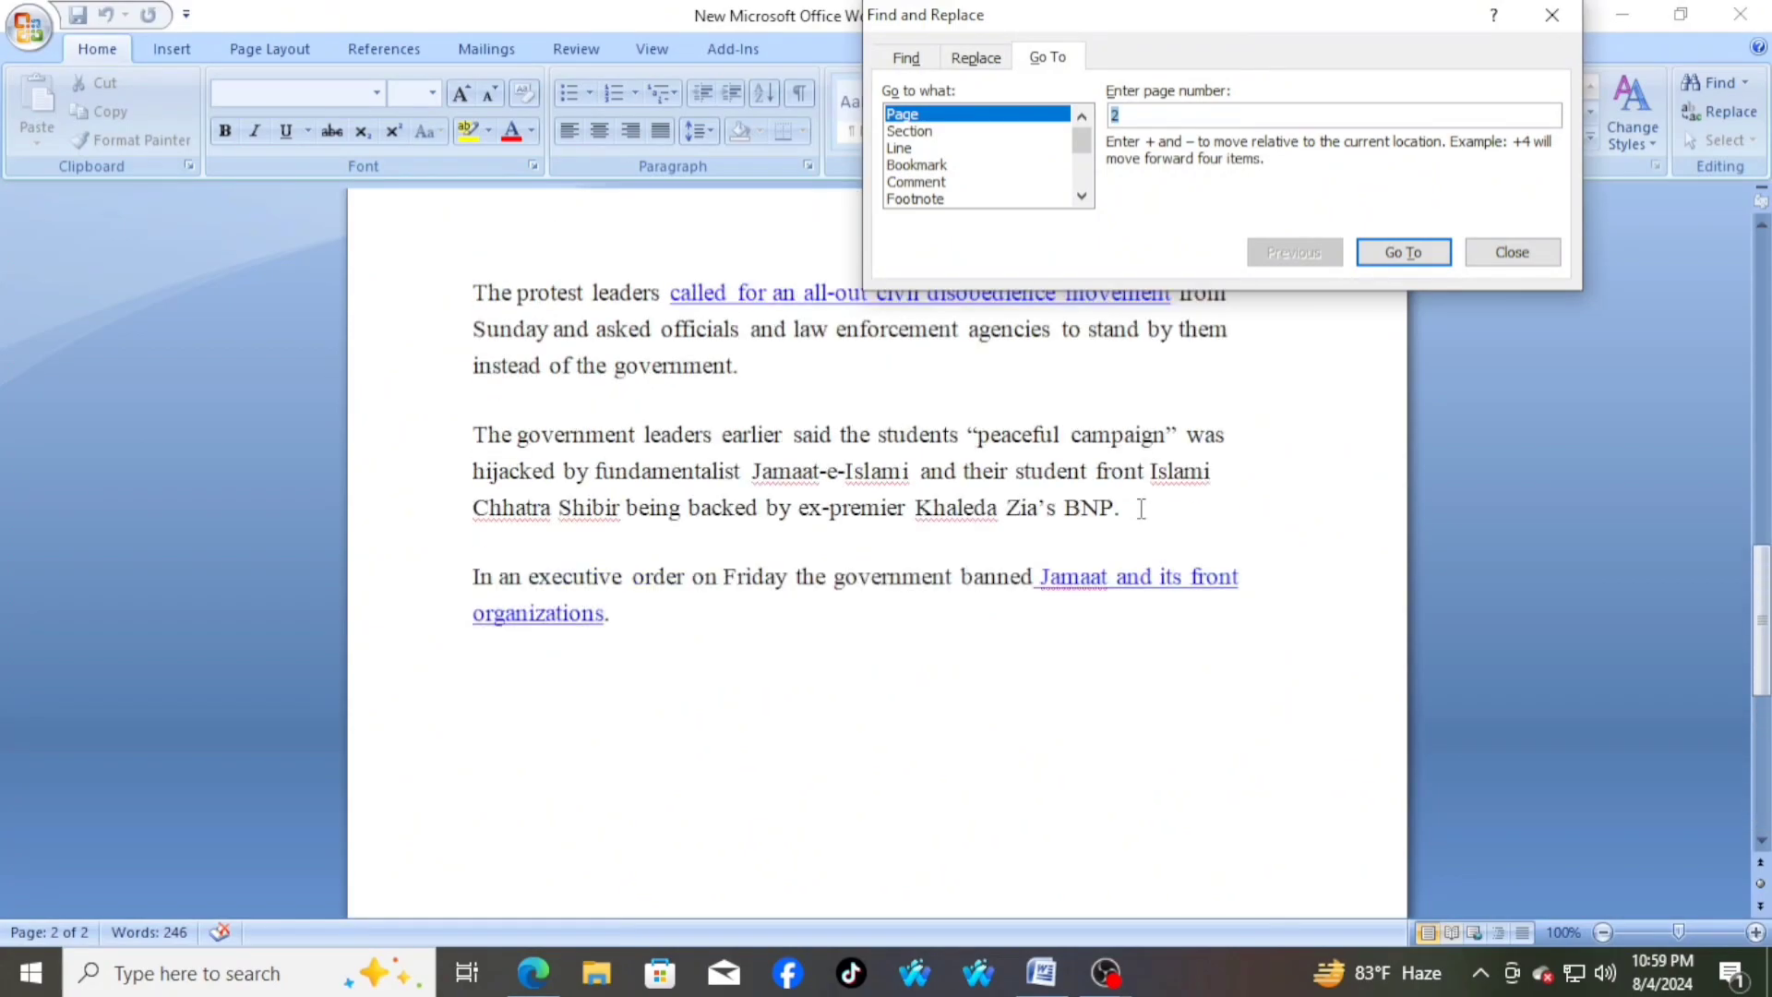
# Go to page 1 of the document with Go To, check that page, and close the dialog
pyautogui.scroll(2, 1141, 509)
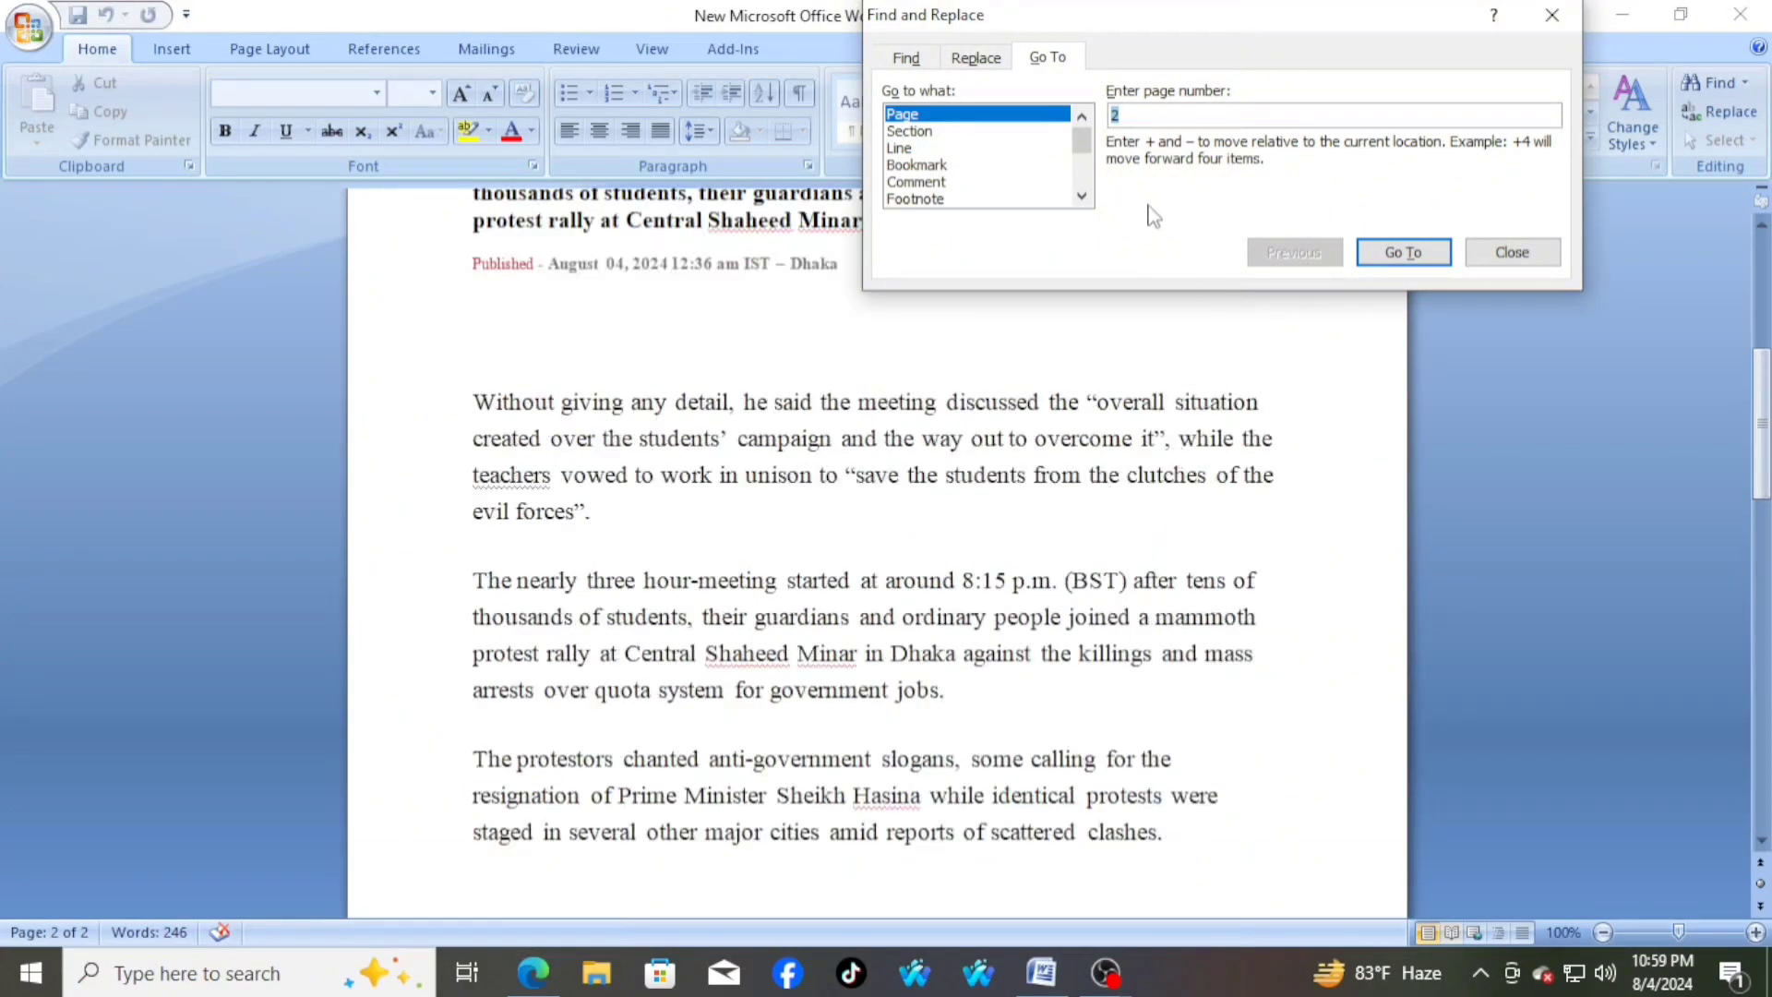
pyautogui.press('BackSpace')
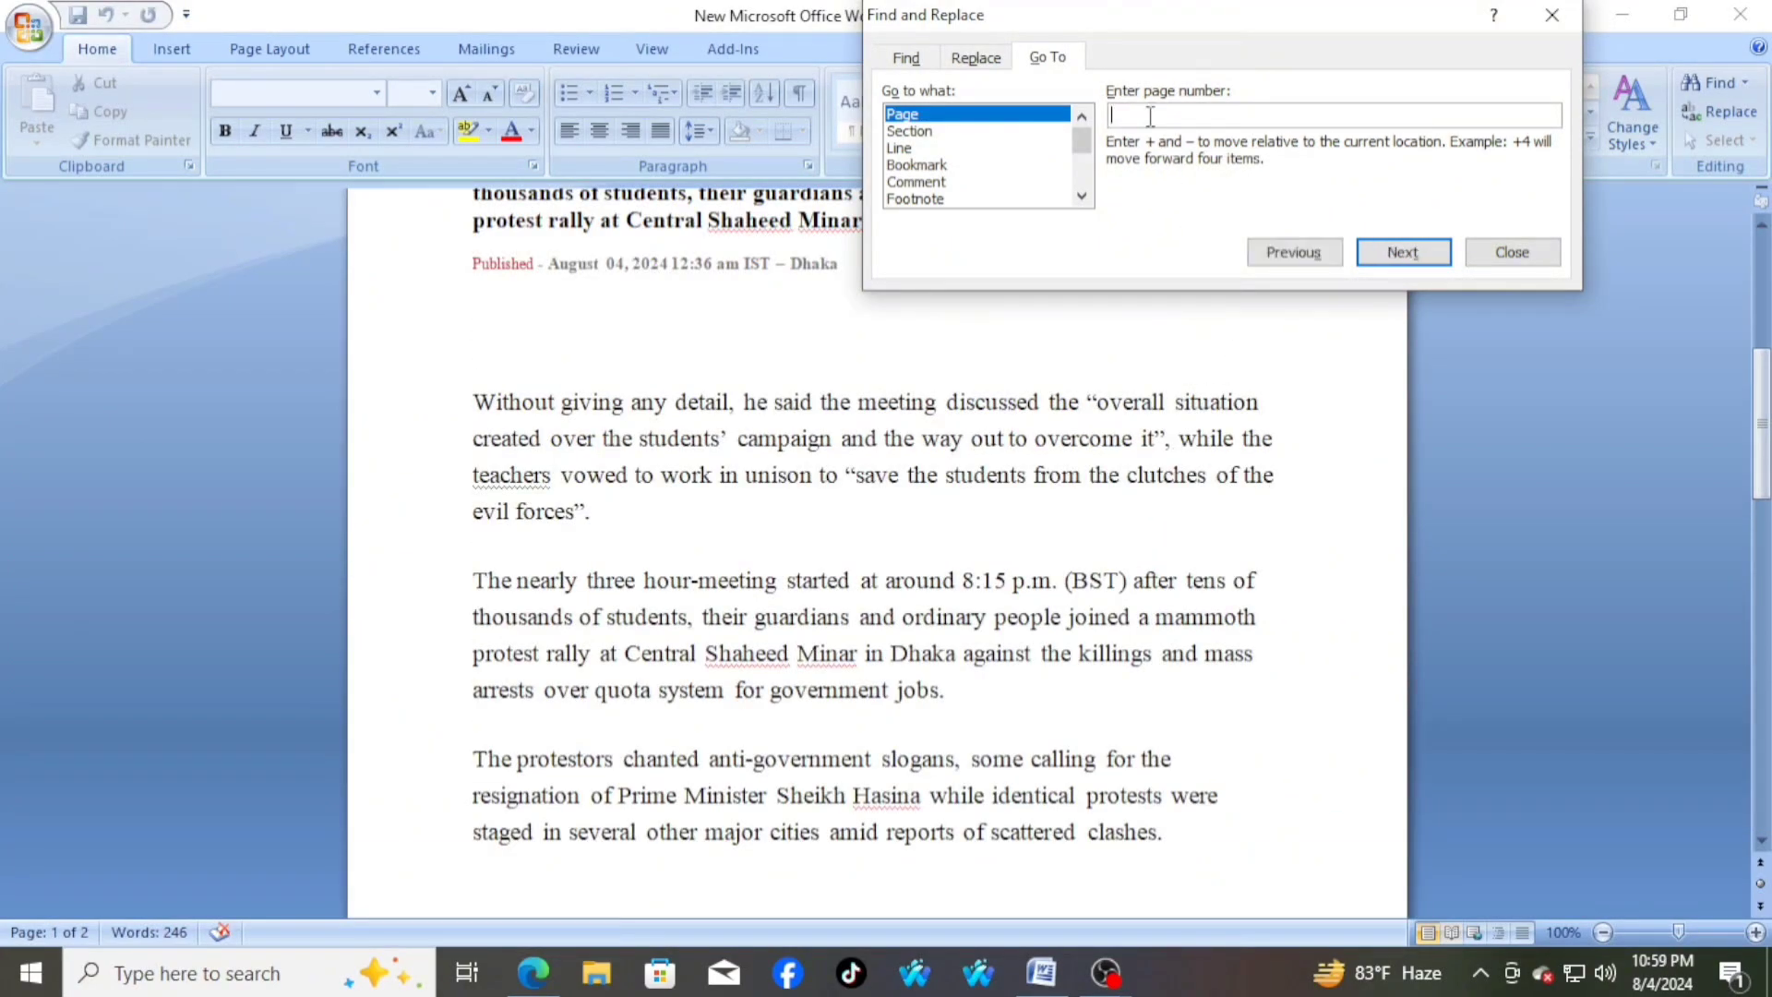
pyautogui.write('1')
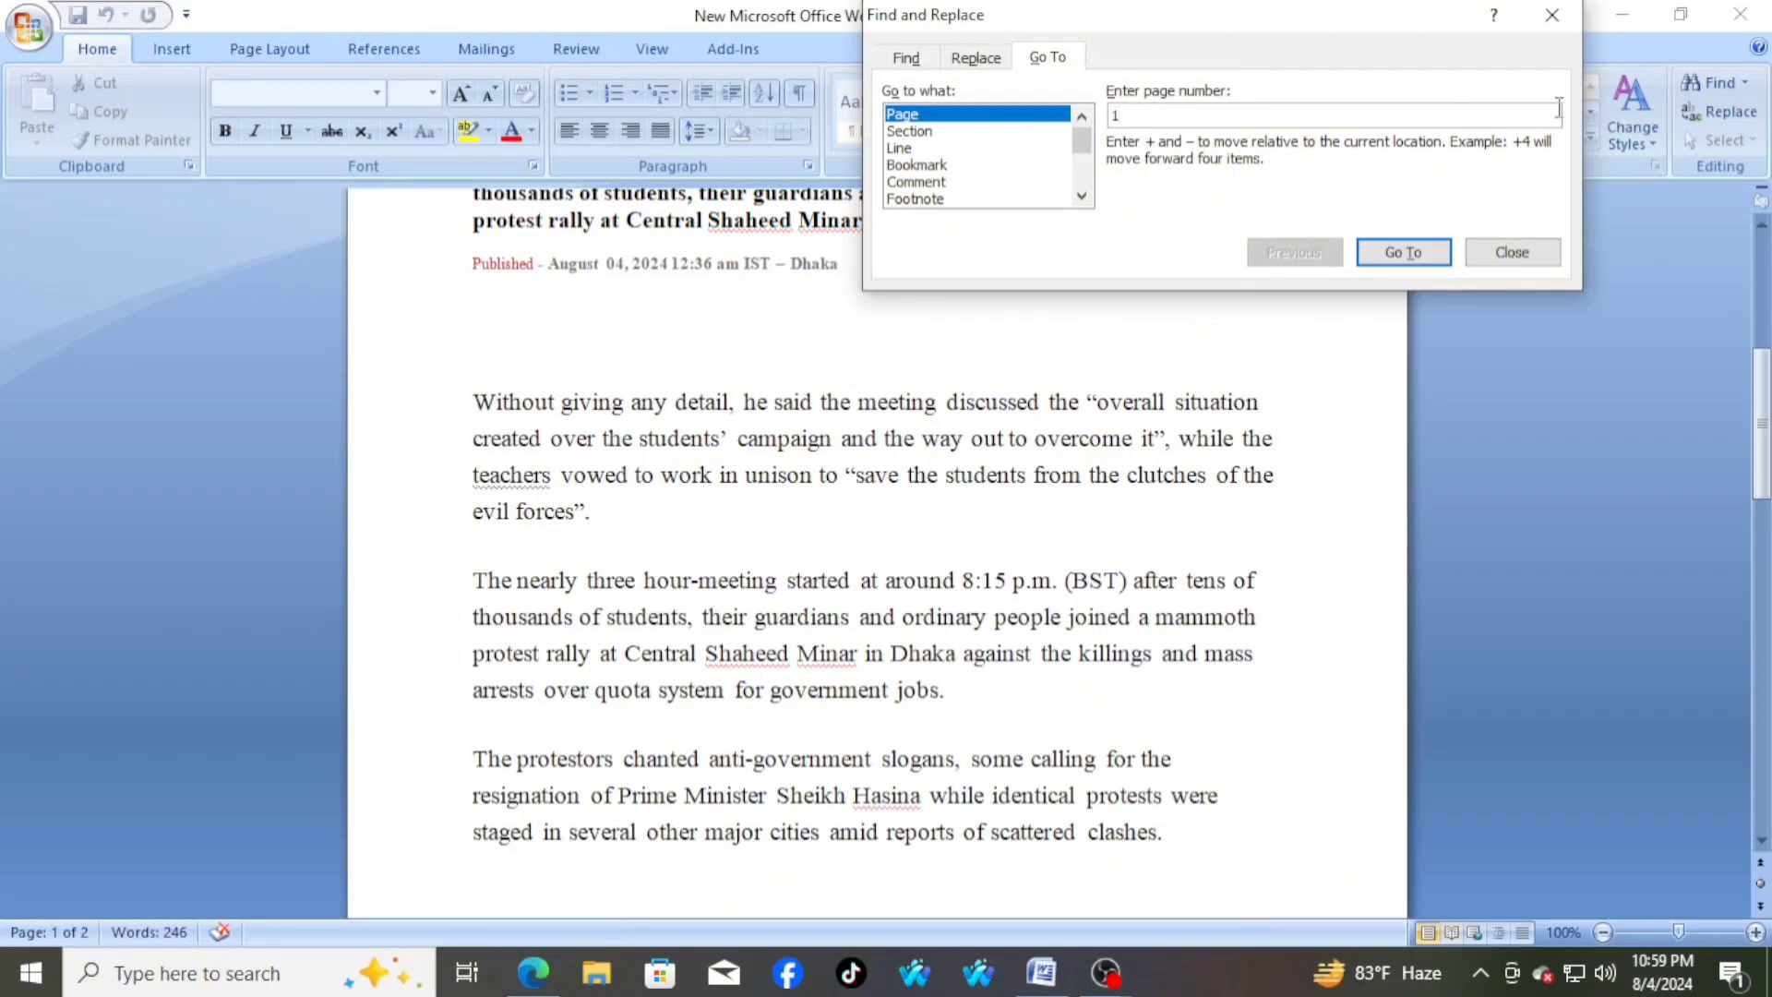
pyautogui.click(1403, 252)
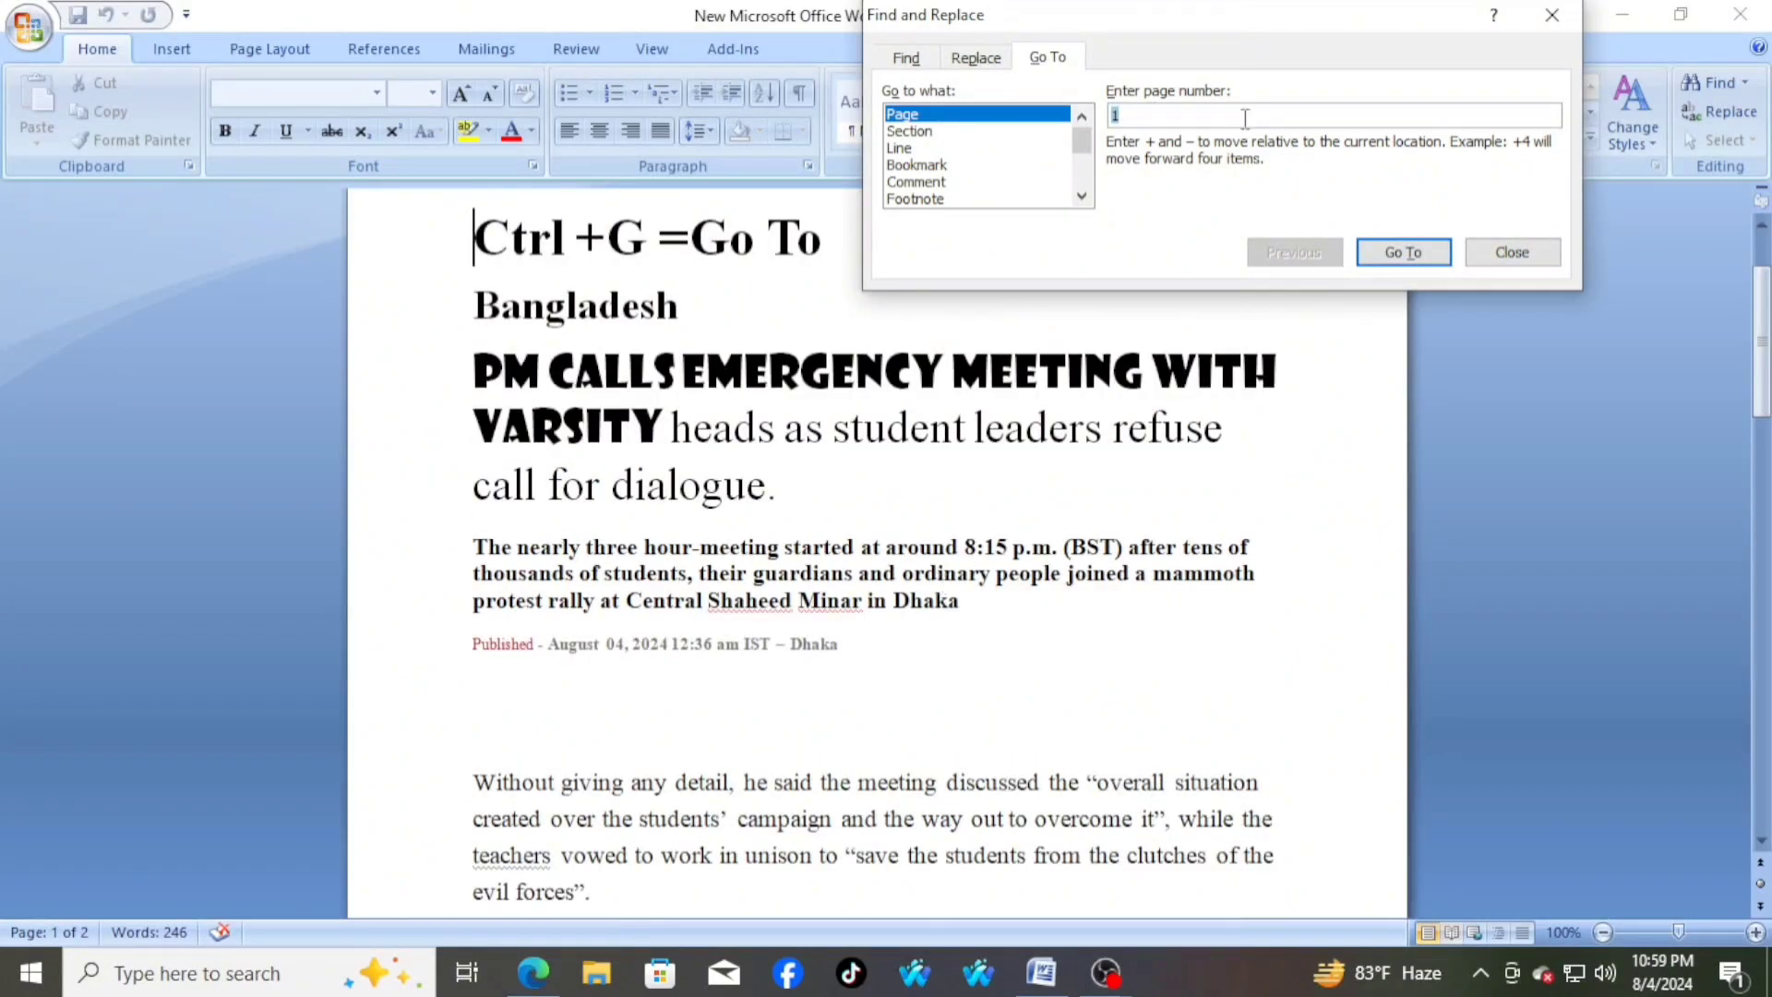
pyautogui.moveTo(1153, 14); pyautogui.dragTo(1151, 57)
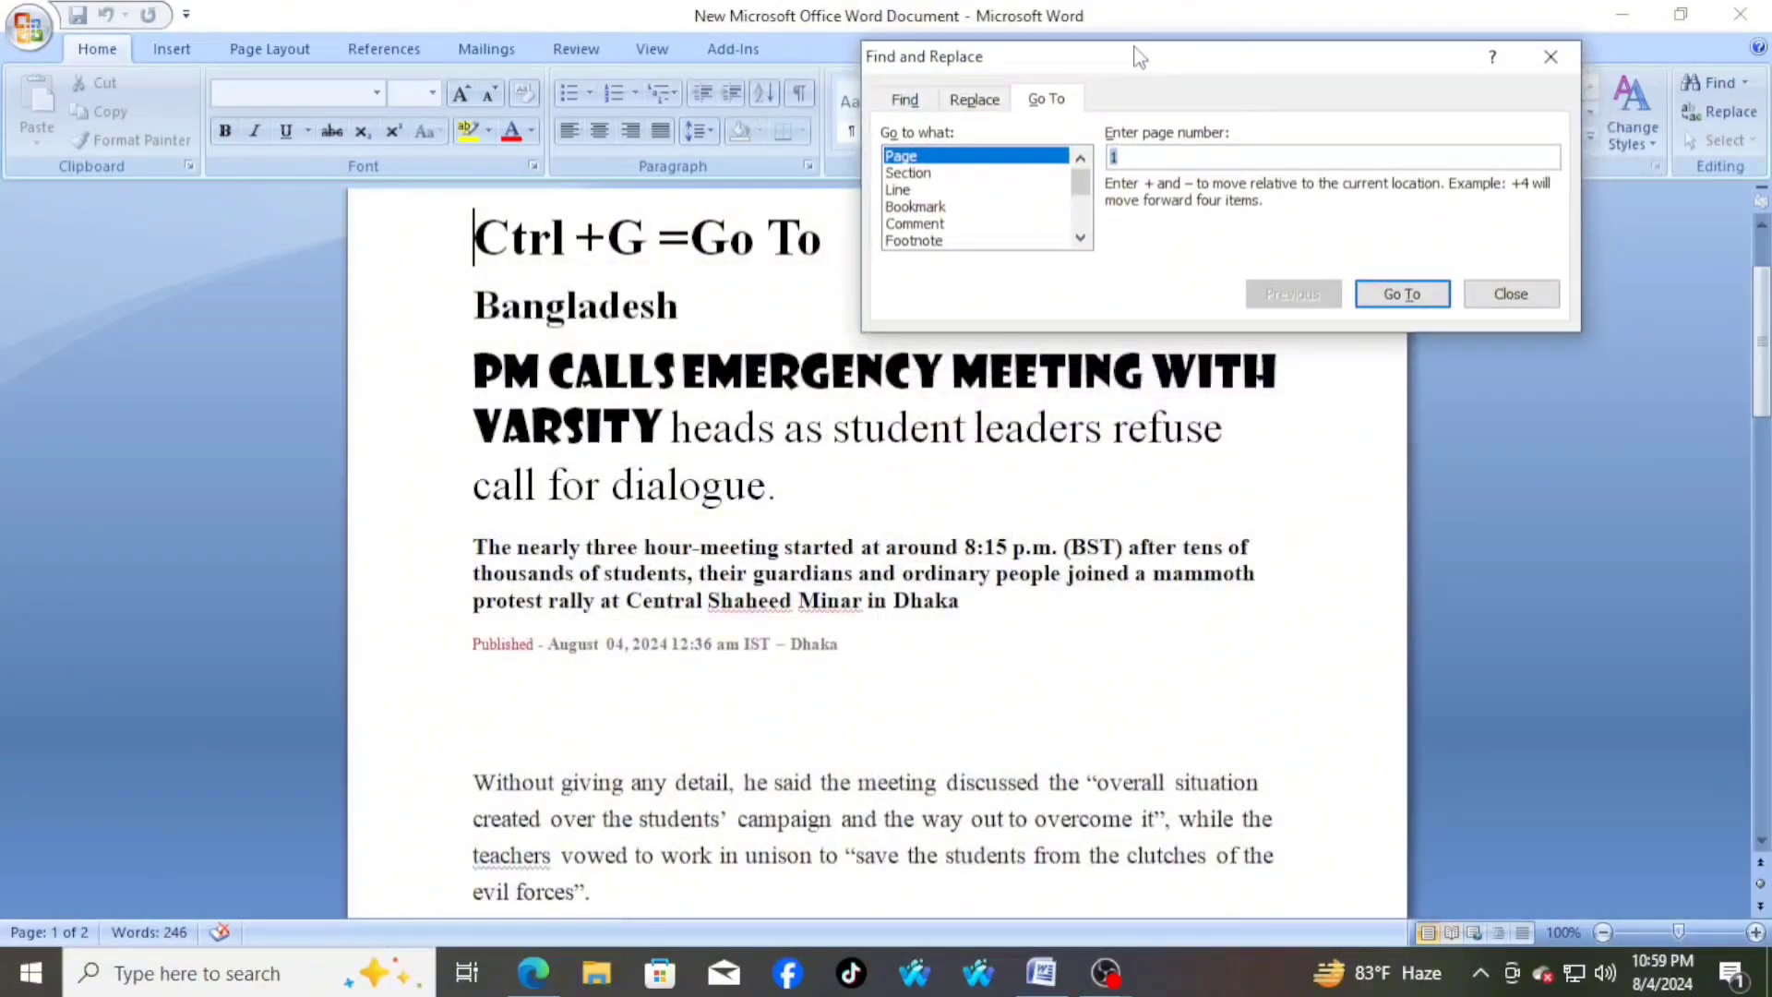
pyautogui.scroll(-8, 811, 597)
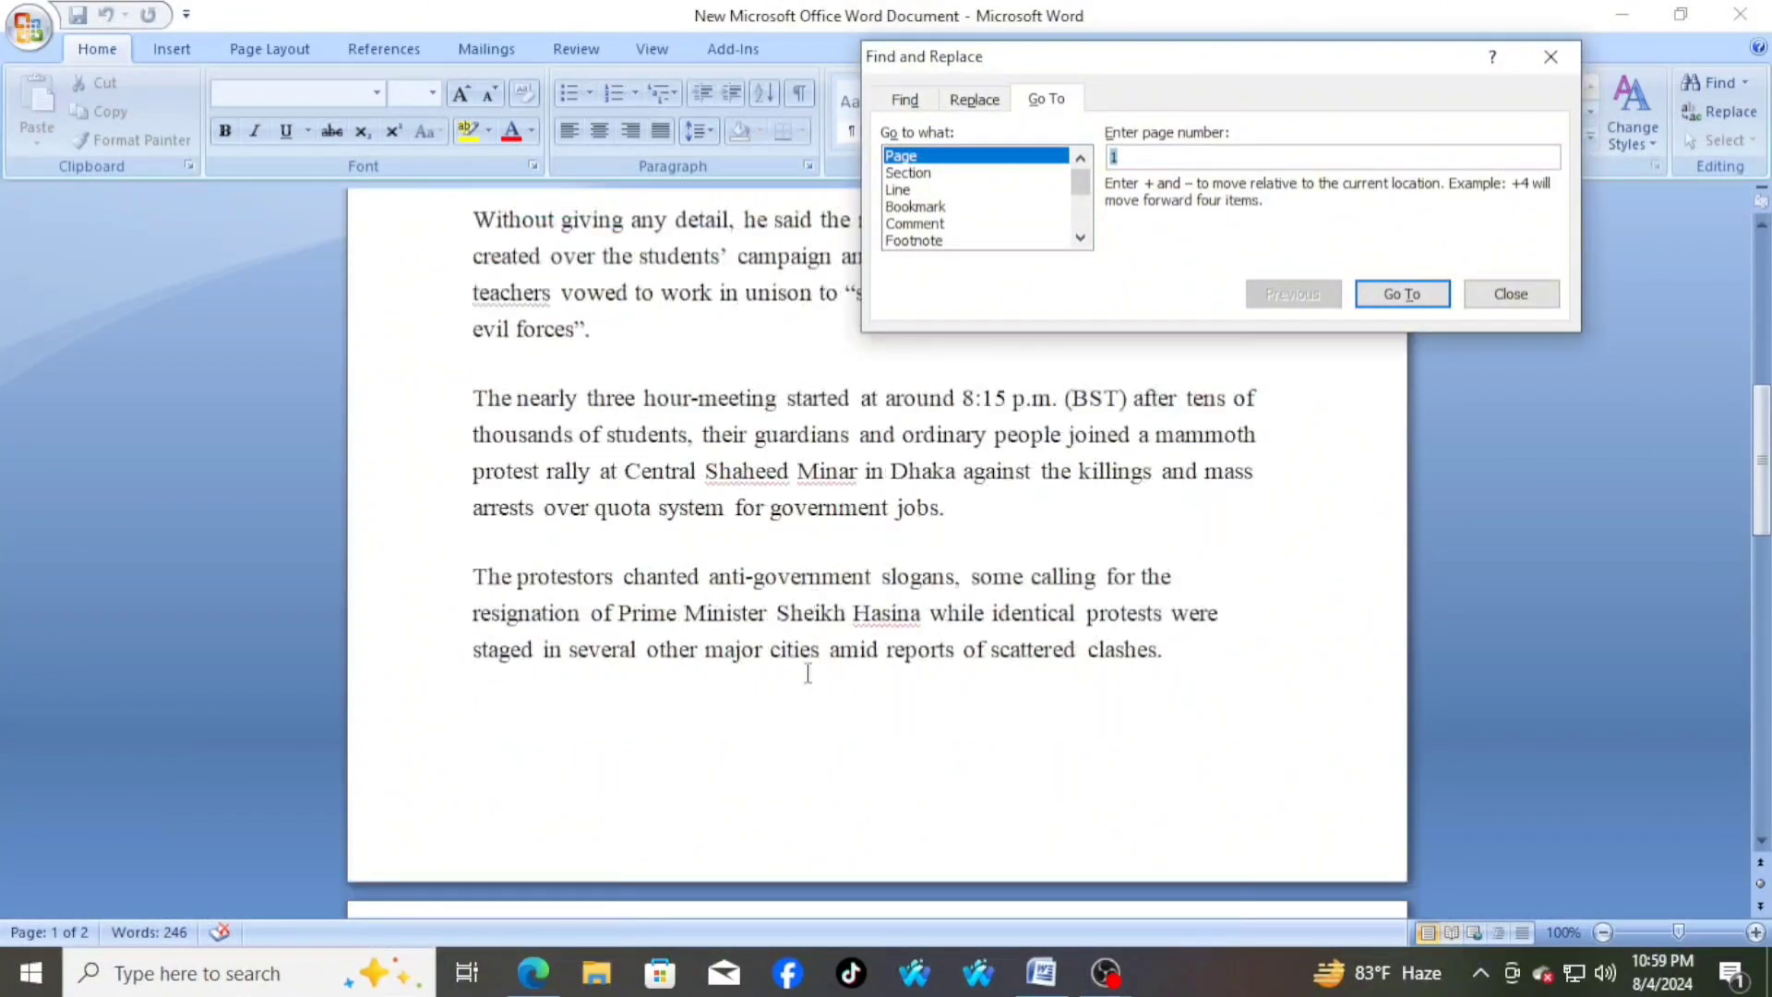
pyautogui.scroll(8, 900, 770)
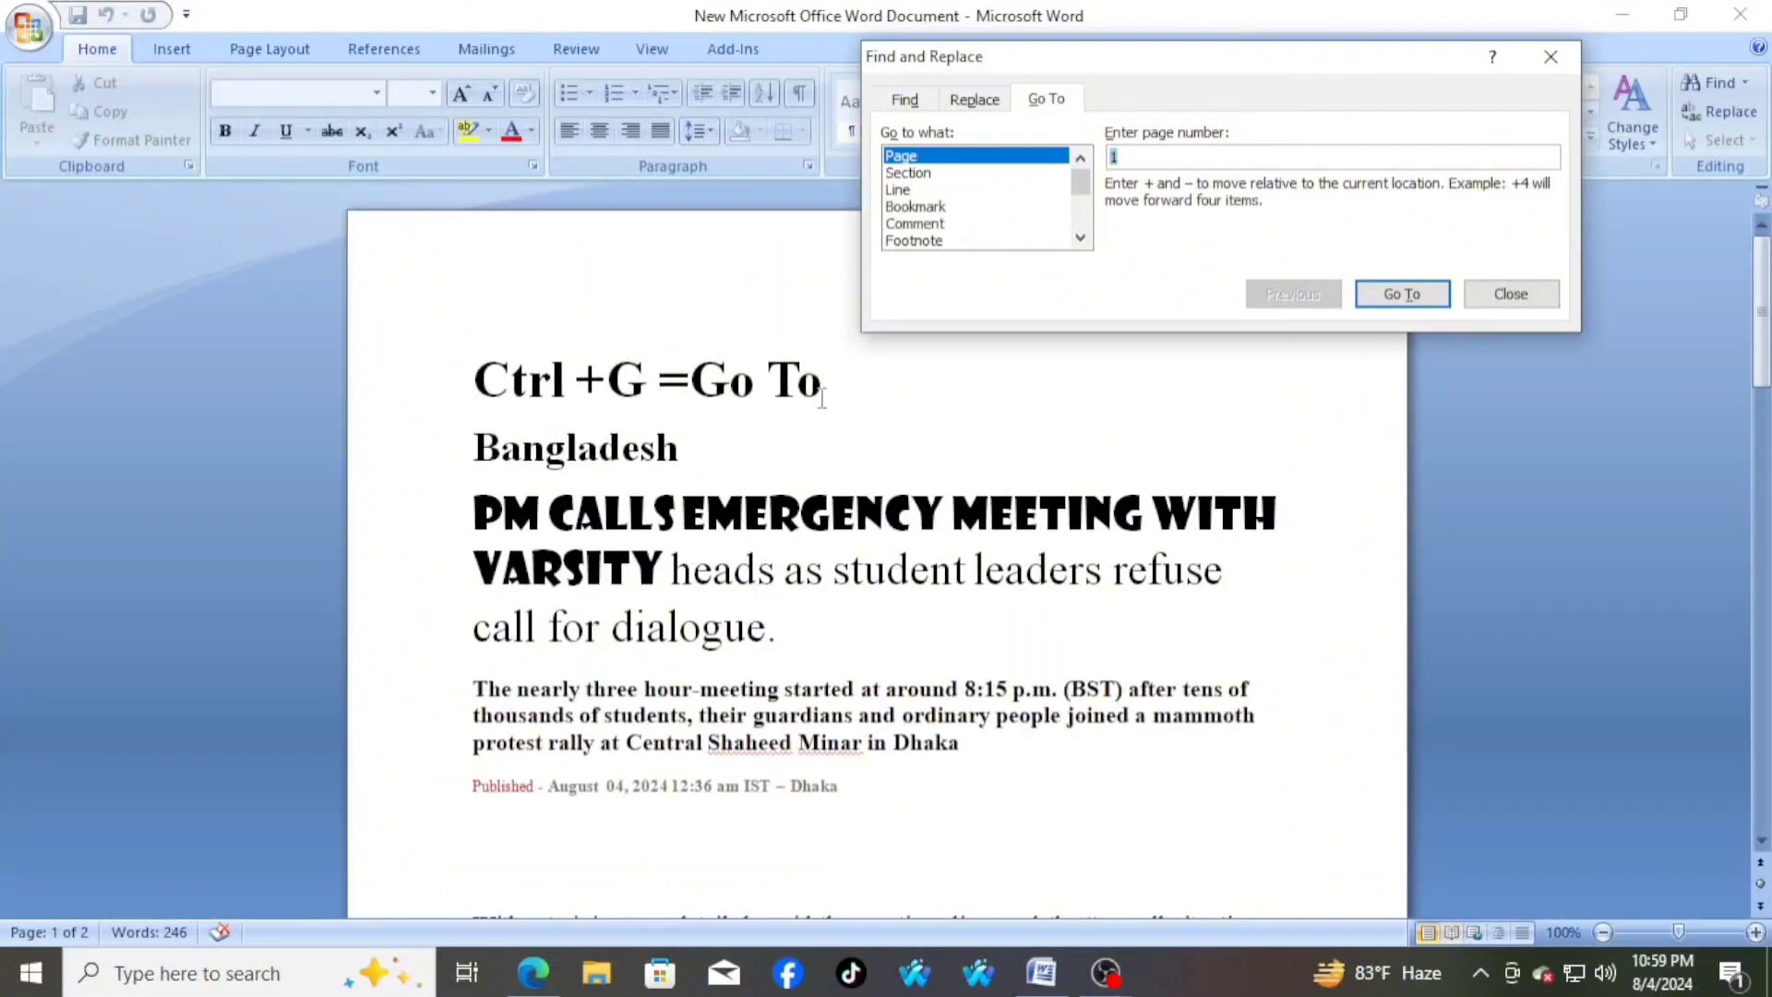
pyautogui.click(1550, 56)
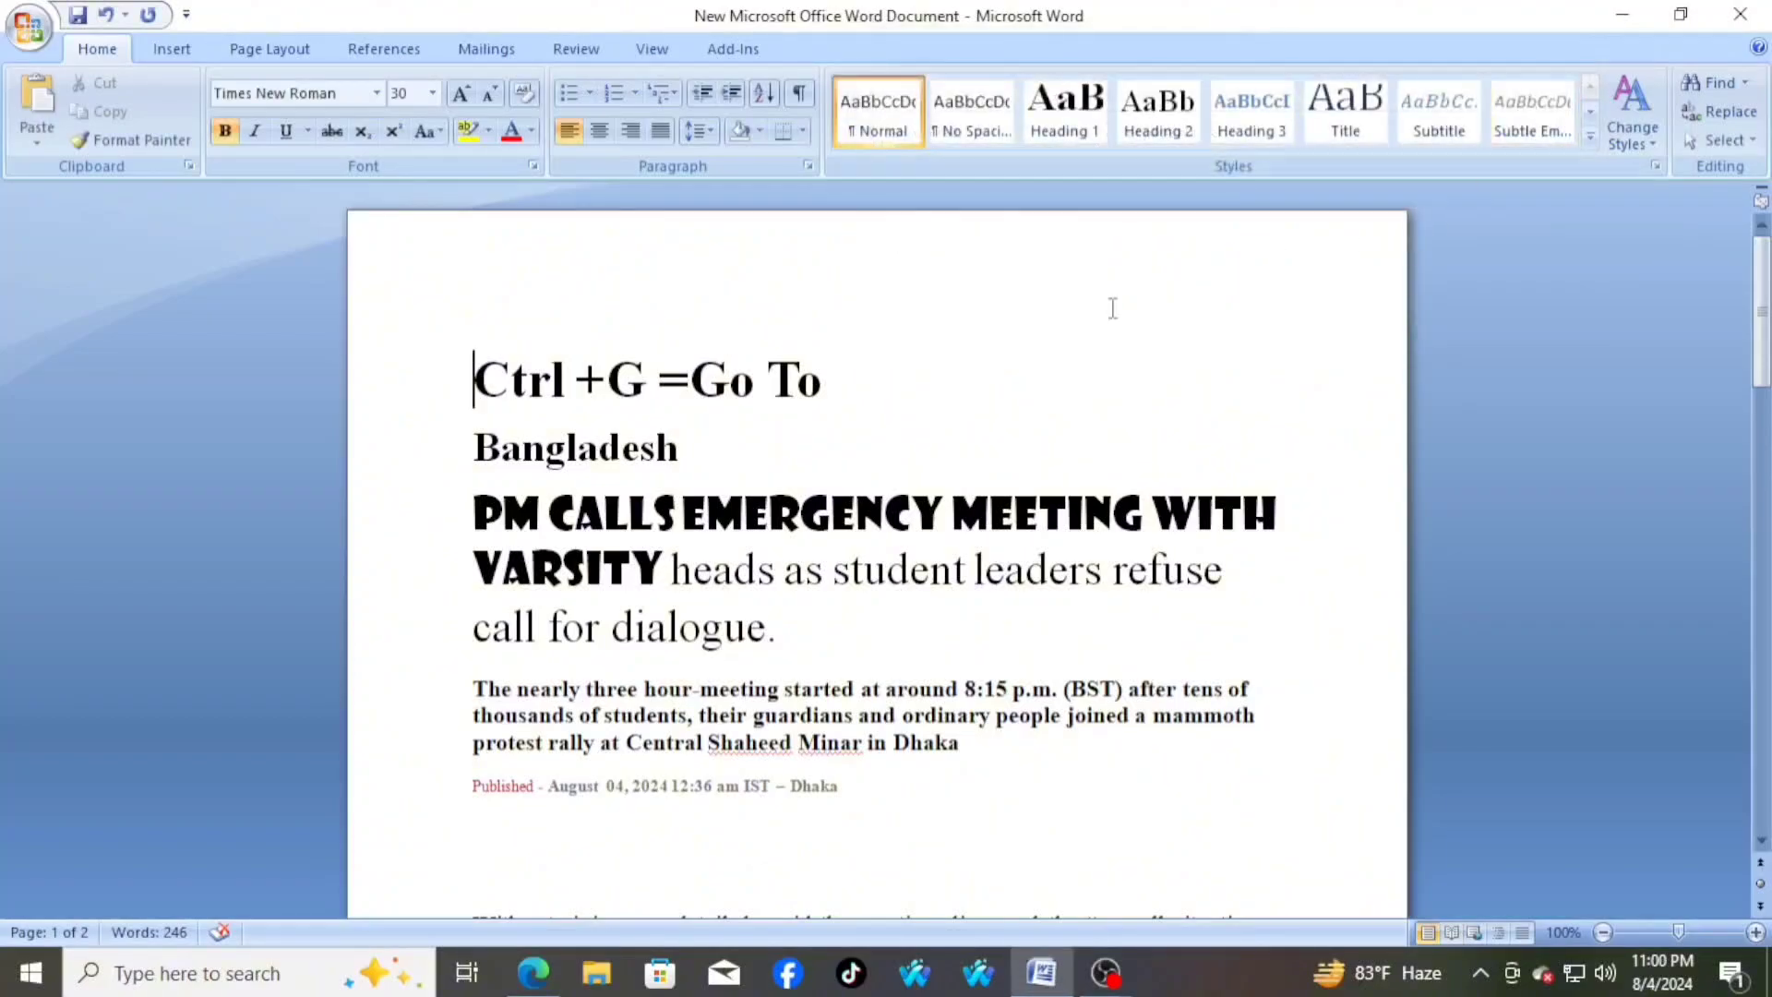
# Change the heading on the document's first line to "Ctrl +H =Find And Replace"
pyautogui.click(863, 378)
pyautogui.press('BackSpace')
pyautogui.scroll(-5, 955, 675)
pyautogui.scroll(5, 955, 675)
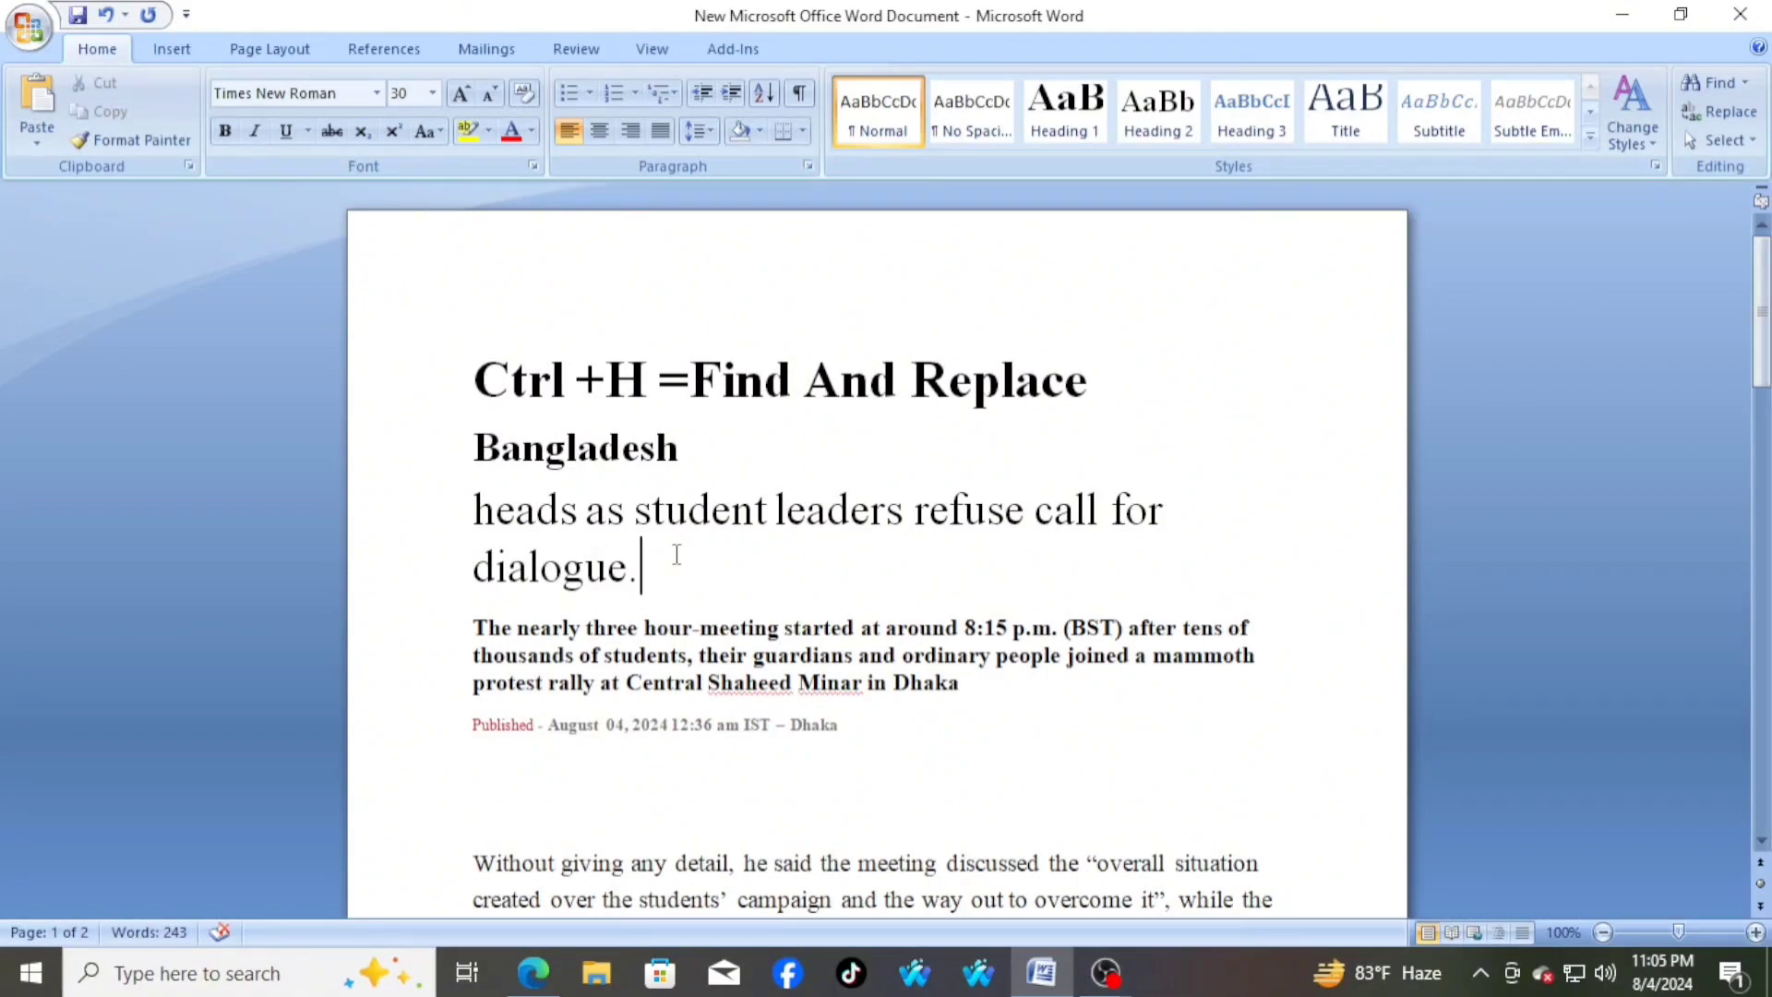
# Replace the occurrences of "Bangladesh" with "bd" throughout the document using Find and Replace
pyautogui.scroll(-3, 676, 554)
pyautogui.hotkey('ctrl', 'h')
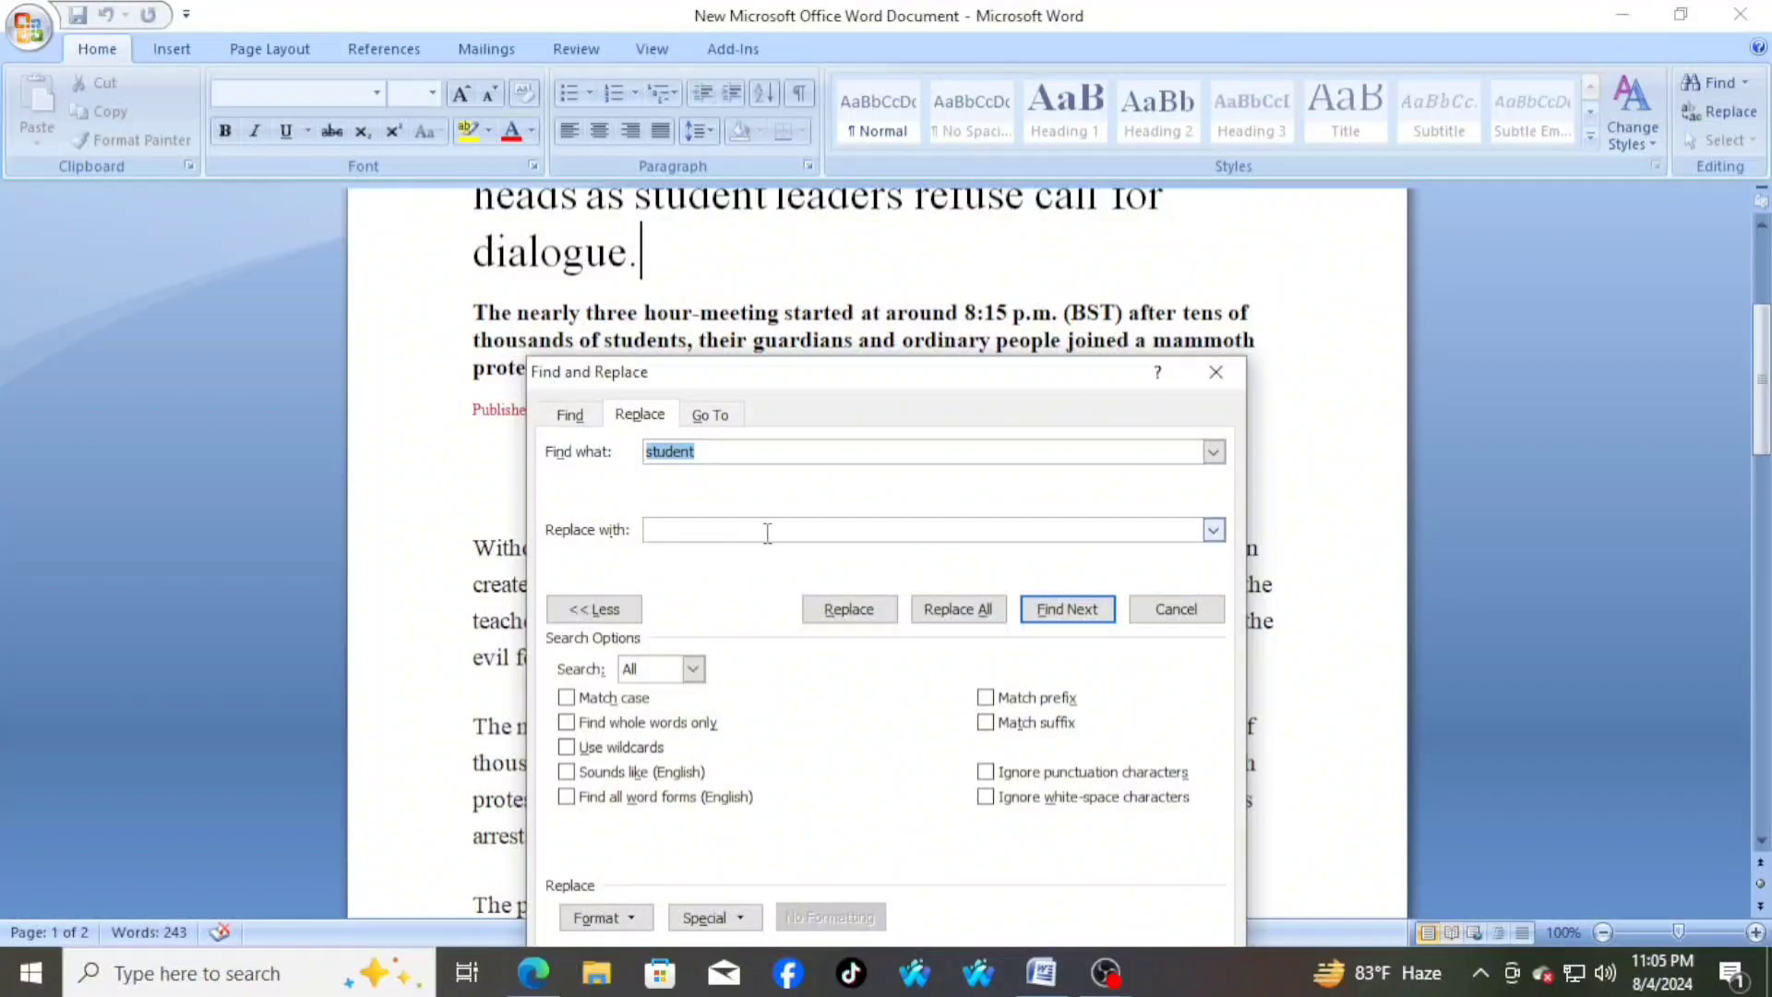
pyautogui.click(728, 450)
pyautogui.press('BackSpace')
pyautogui.press('BackSpace')
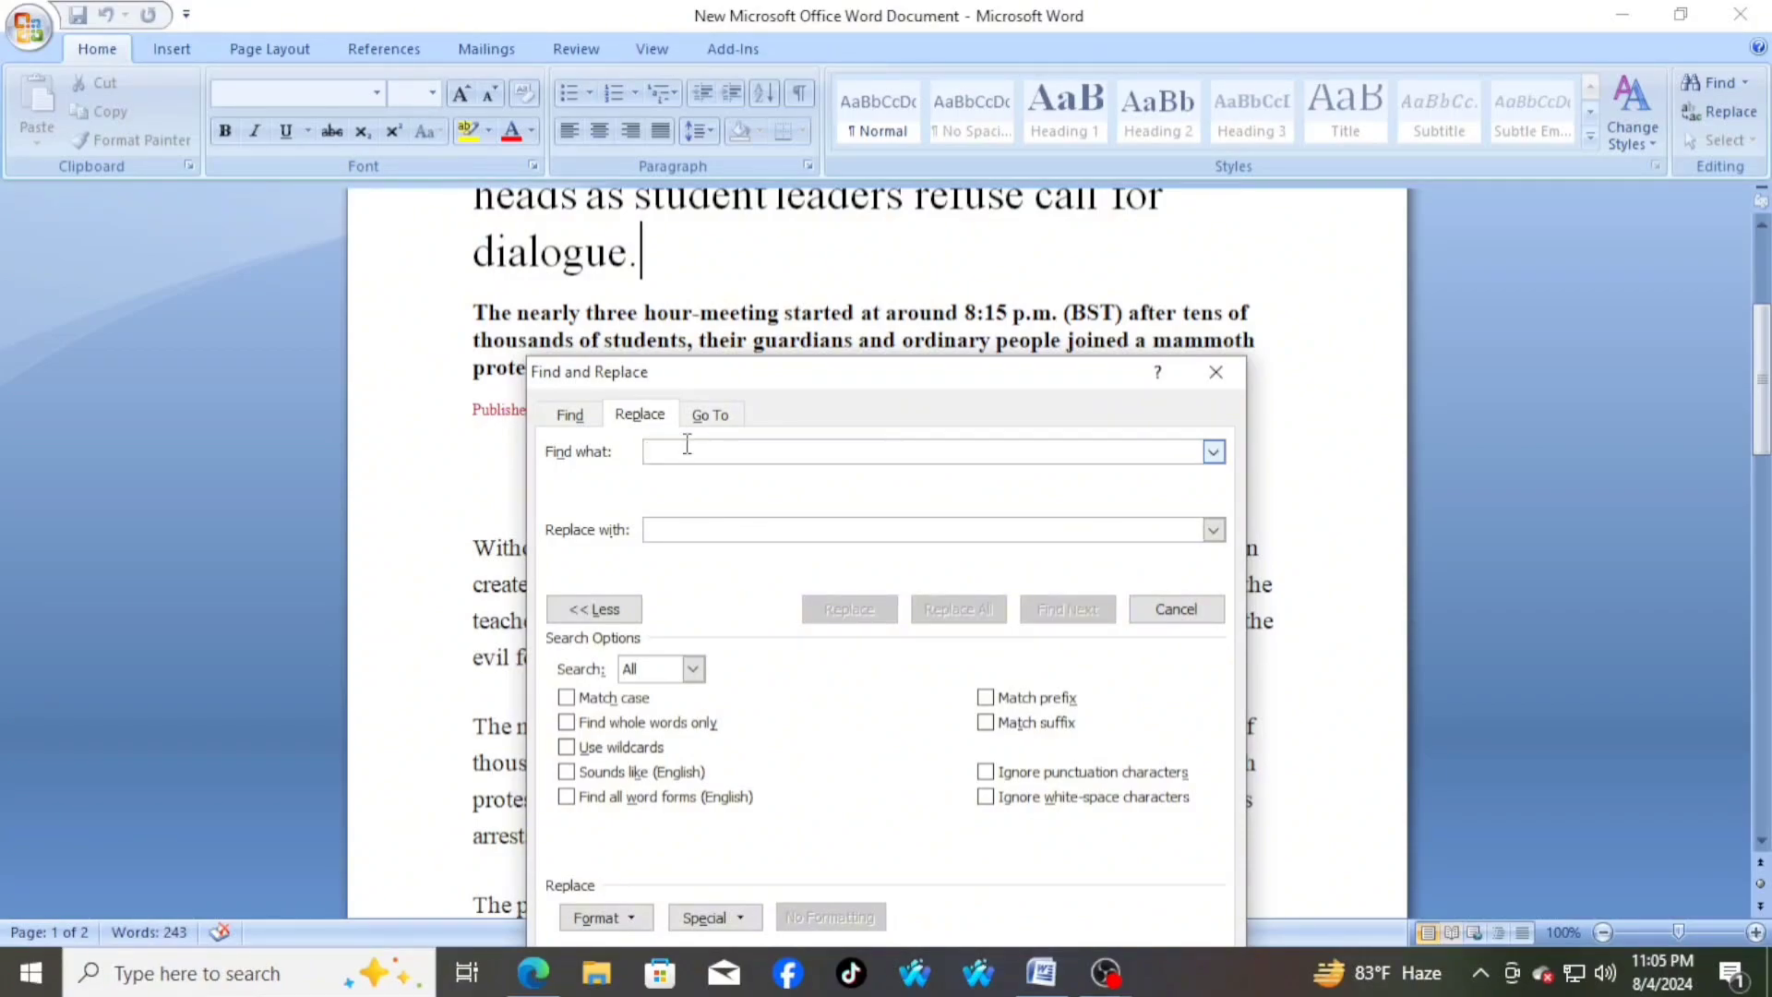
pyautogui.write('Bangladesh')
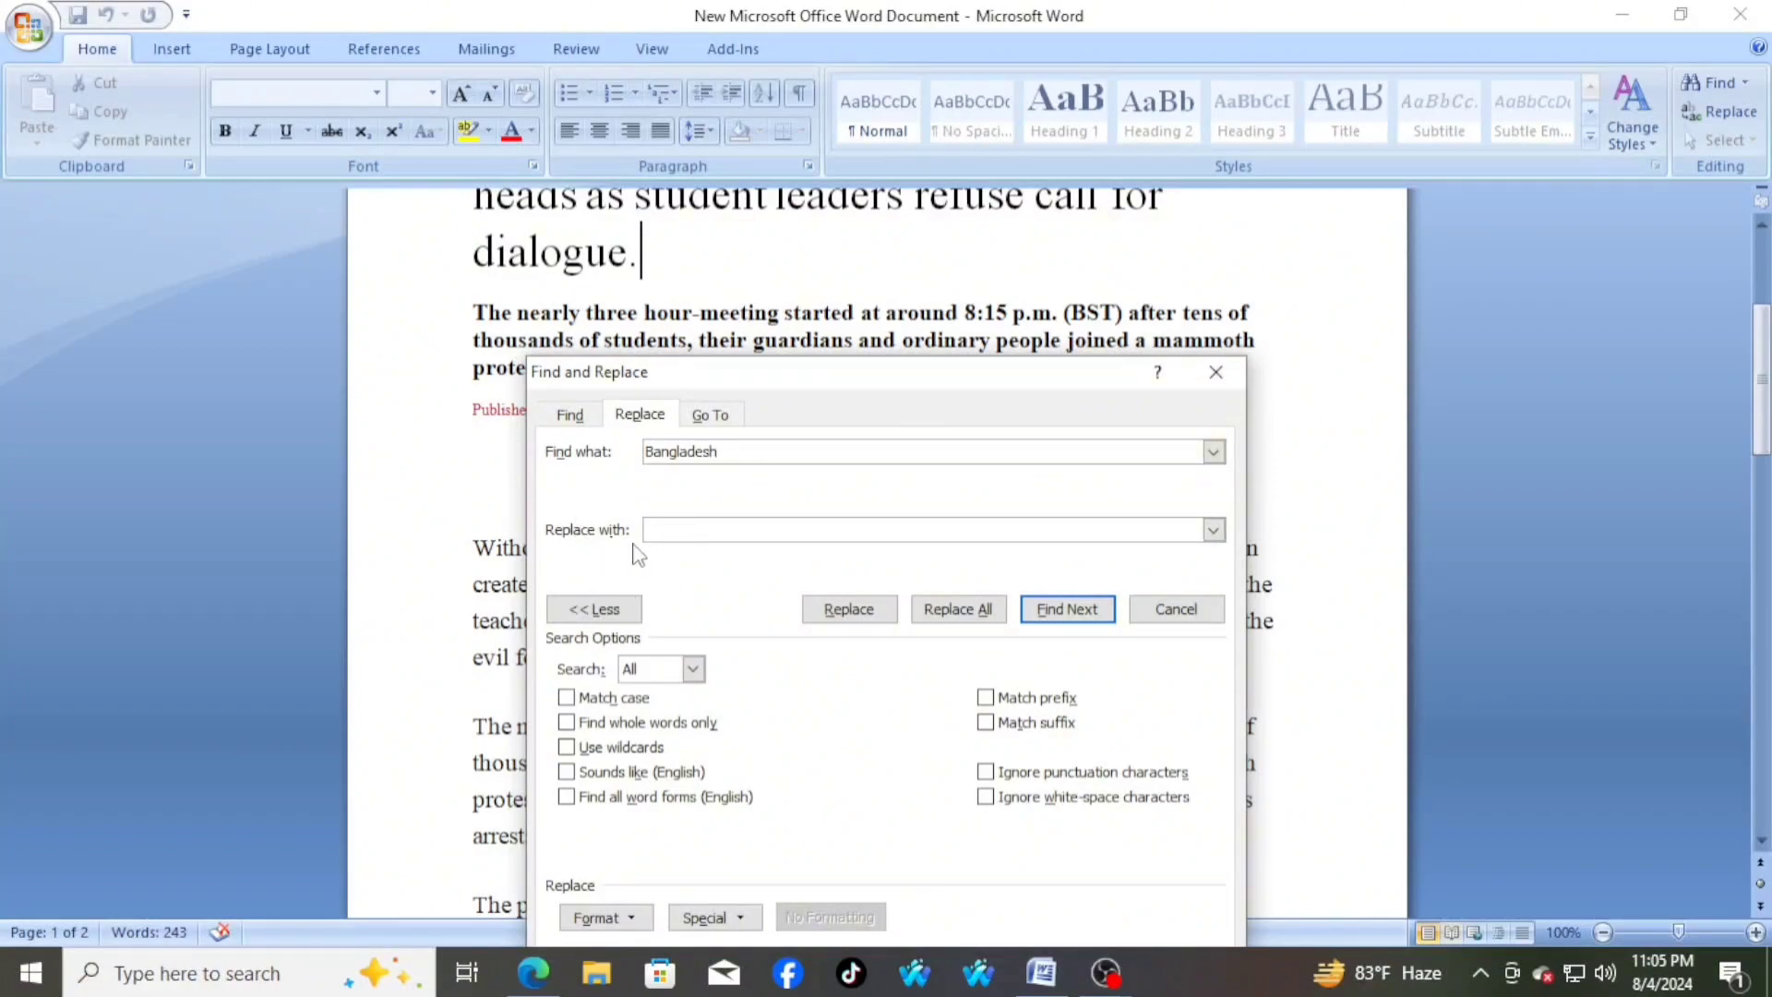
pyautogui.click(705, 531)
pyautogui.write('bd')
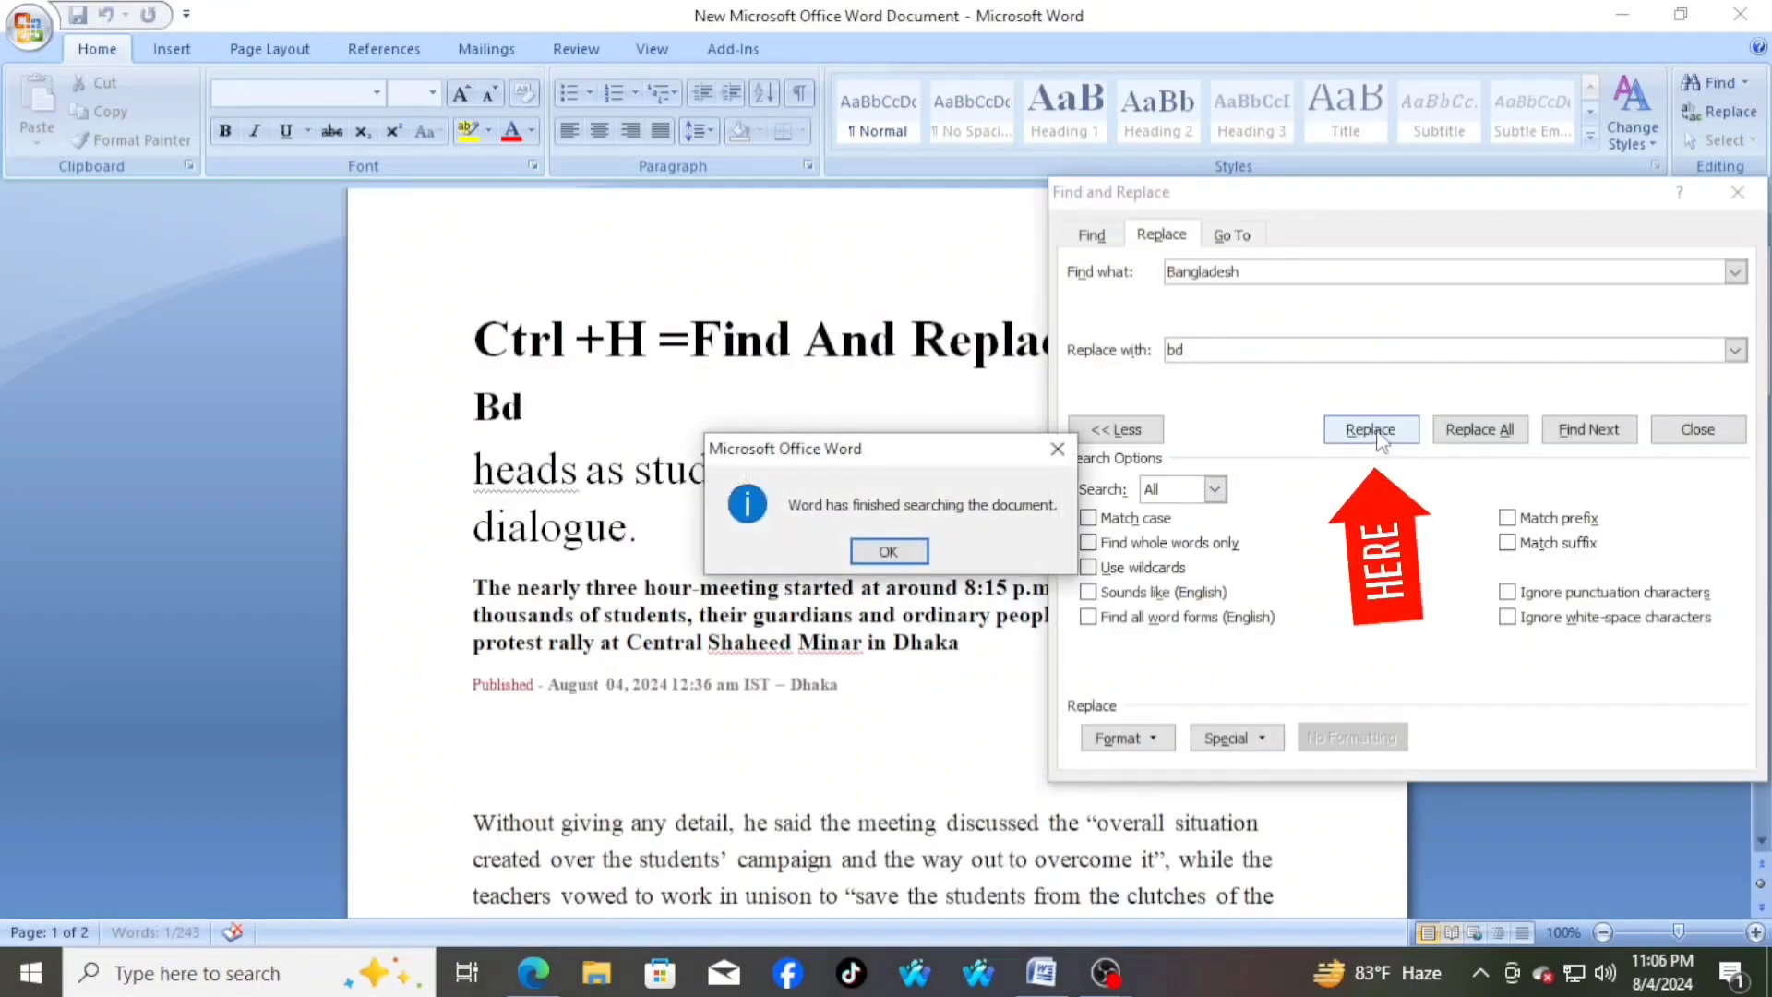
pyautogui.press('Return')
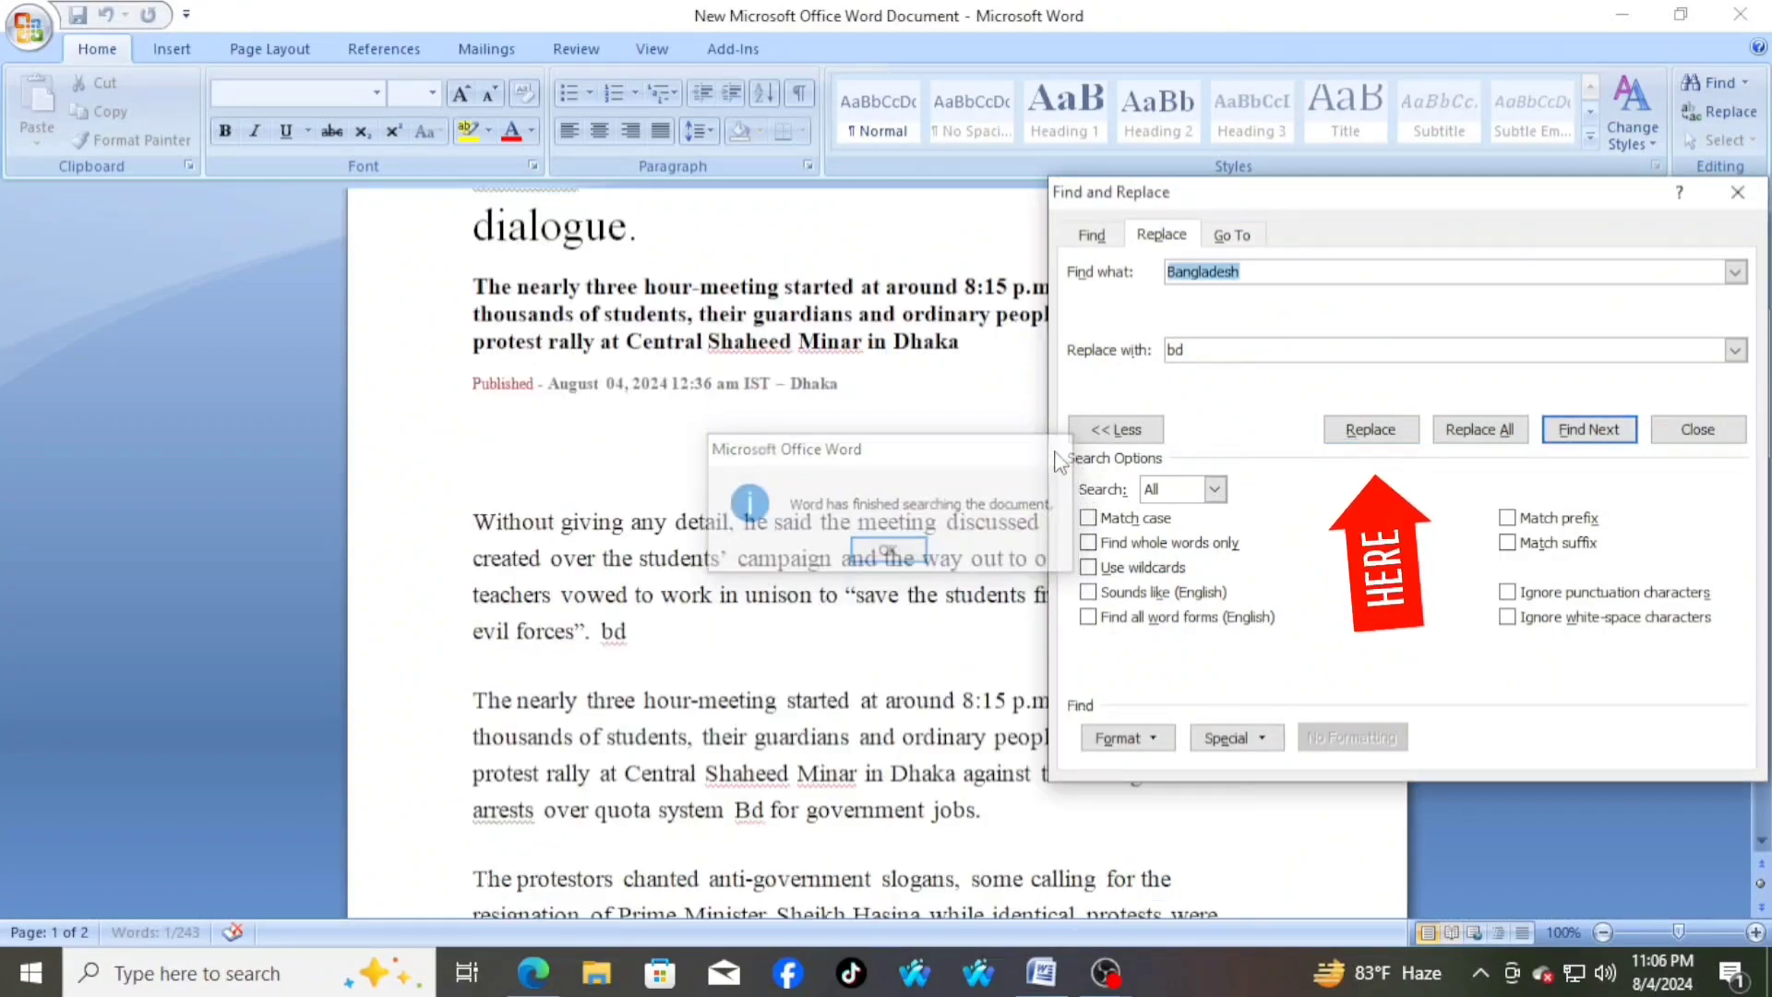
# Examine the headline and paragraphs on both pages for the words changed by the replacement
pyautogui.scroll(2, 871, 477)
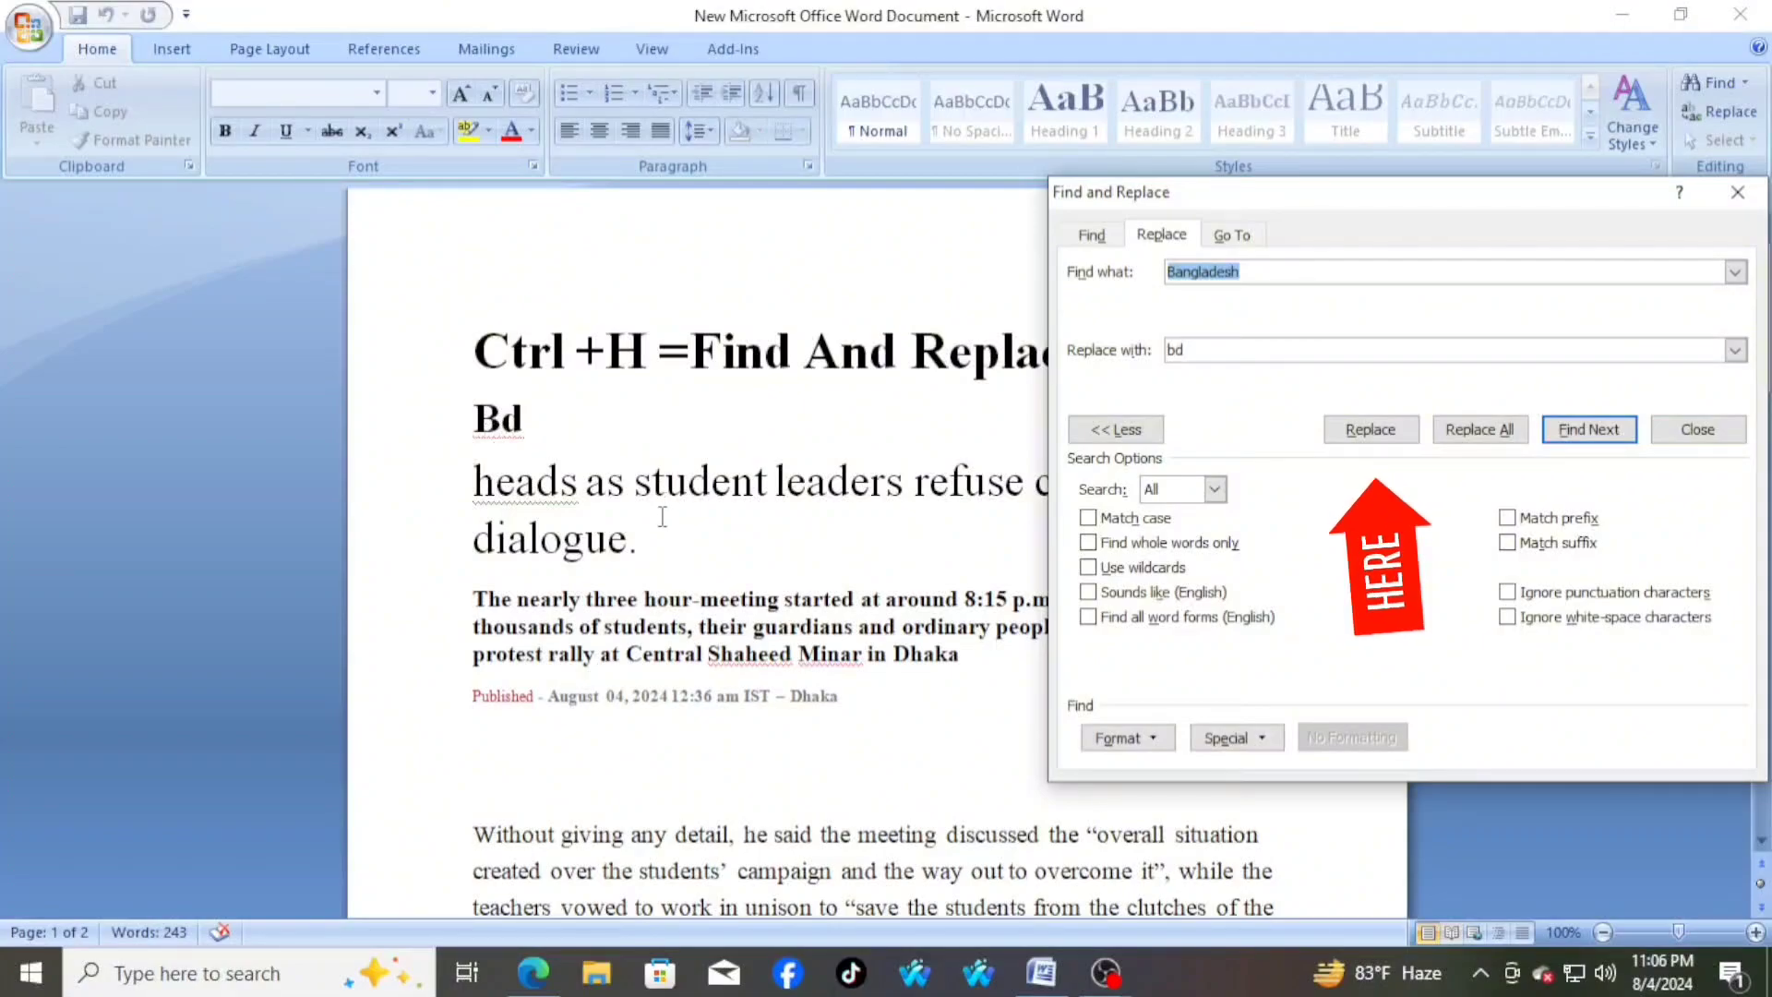
pyautogui.scroll(-3, 711, 738)
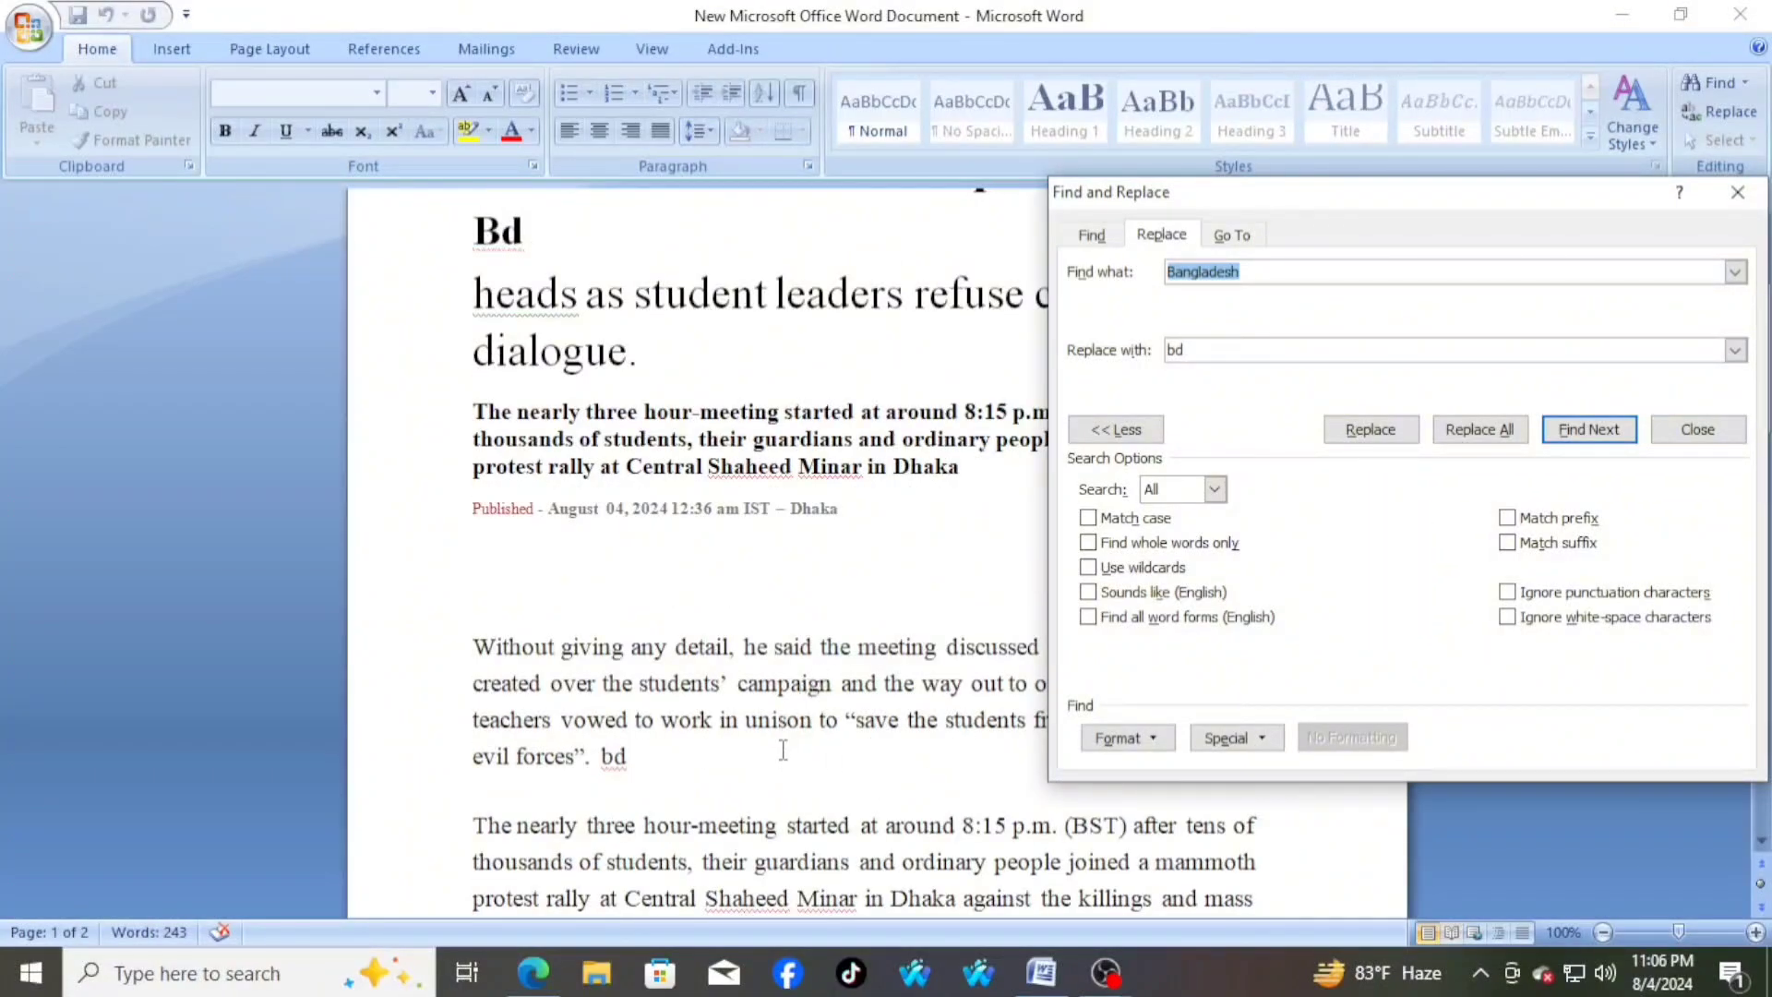
pyautogui.scroll(-3, 782, 762)
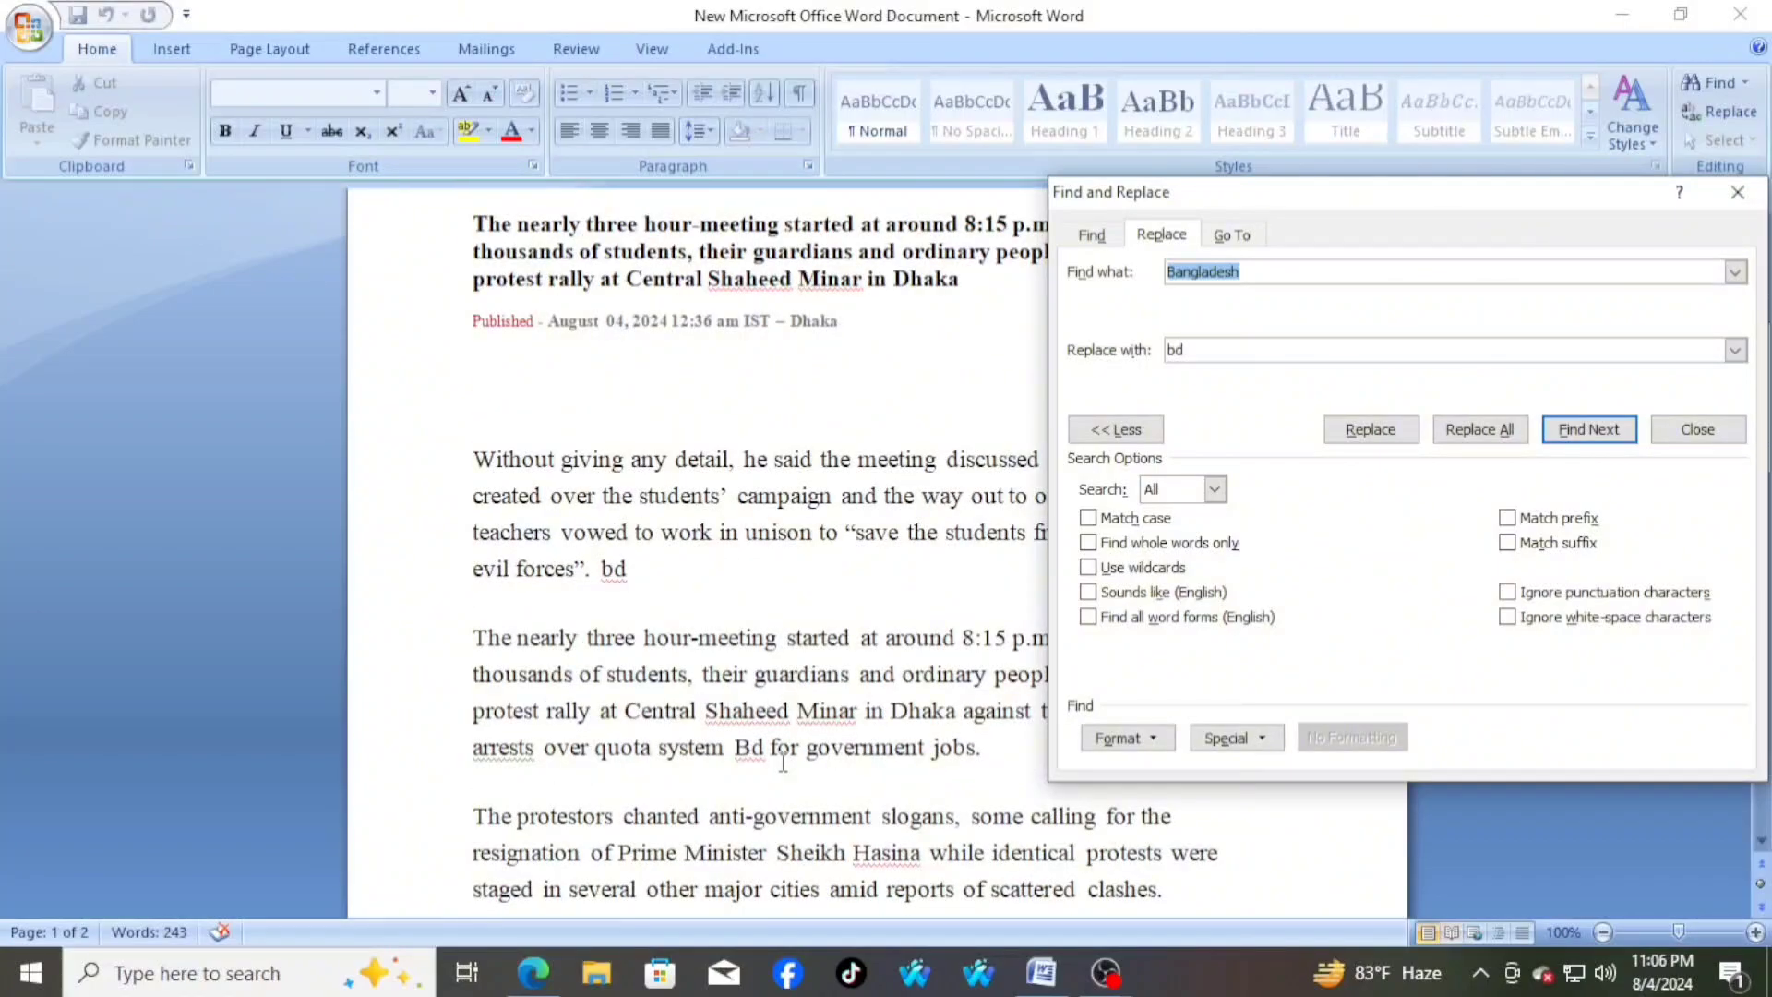
pyautogui.scroll(-2, 808, 778)
pyautogui.scroll(-1, 809, 780)
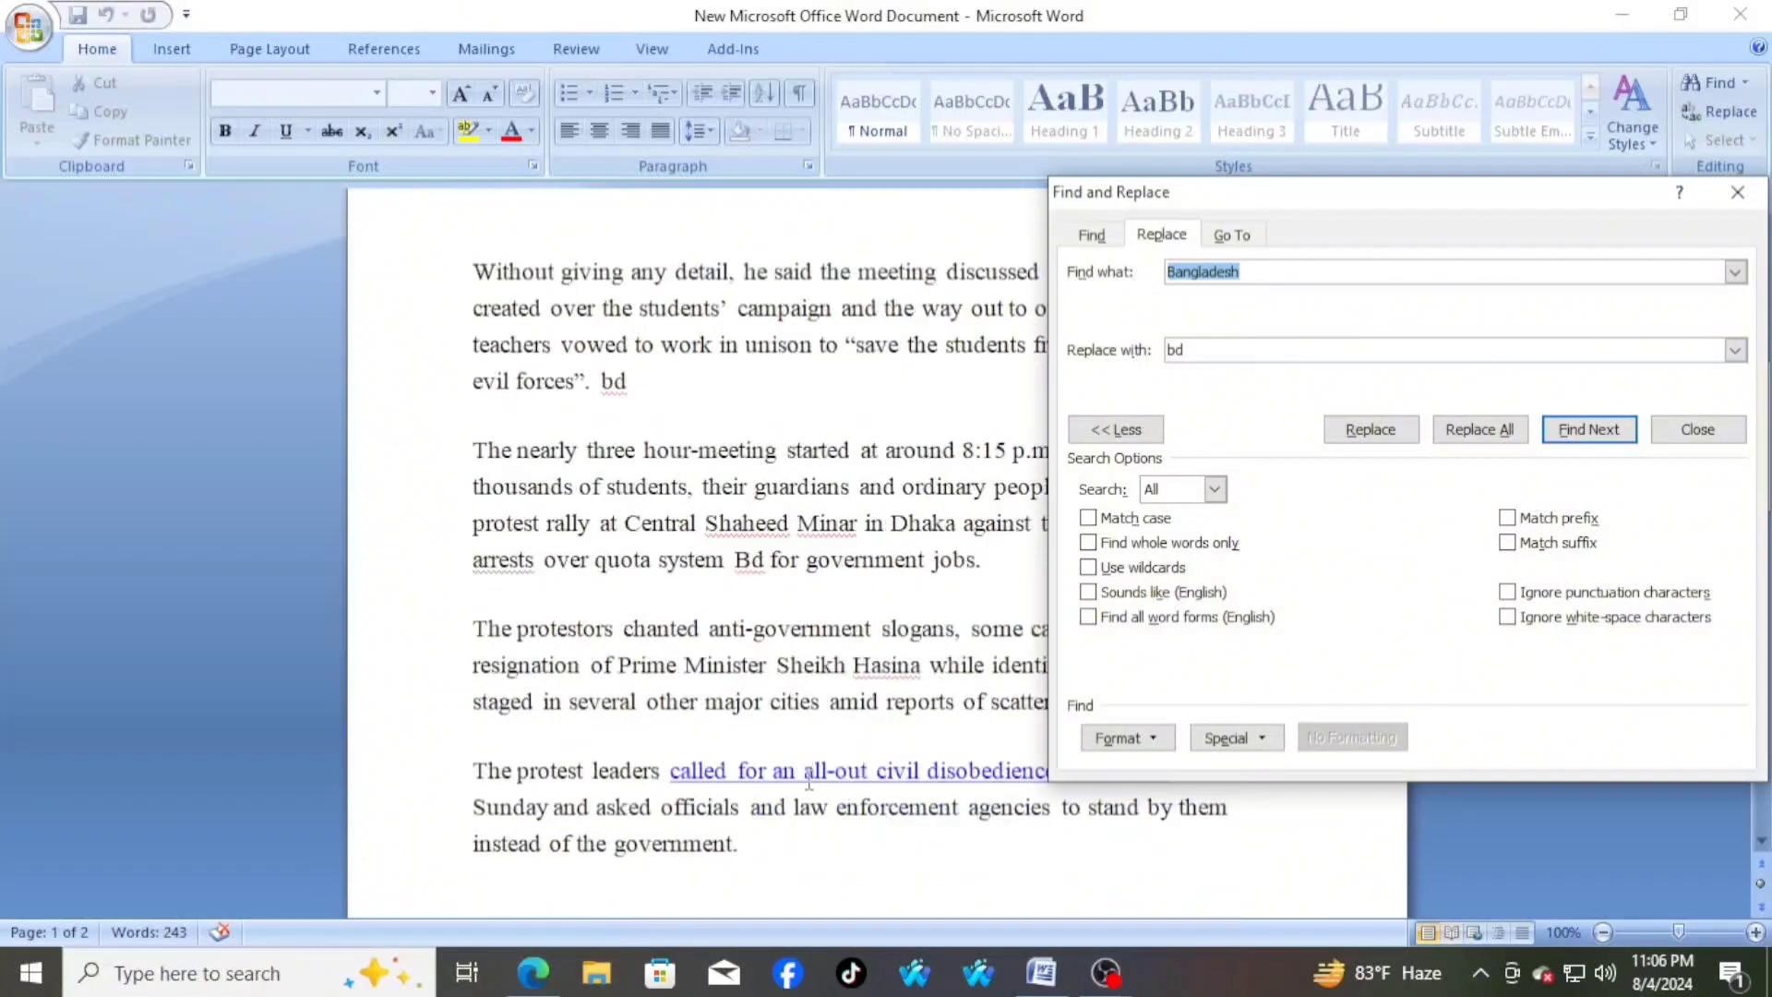
pyautogui.scroll(4, 808, 783)
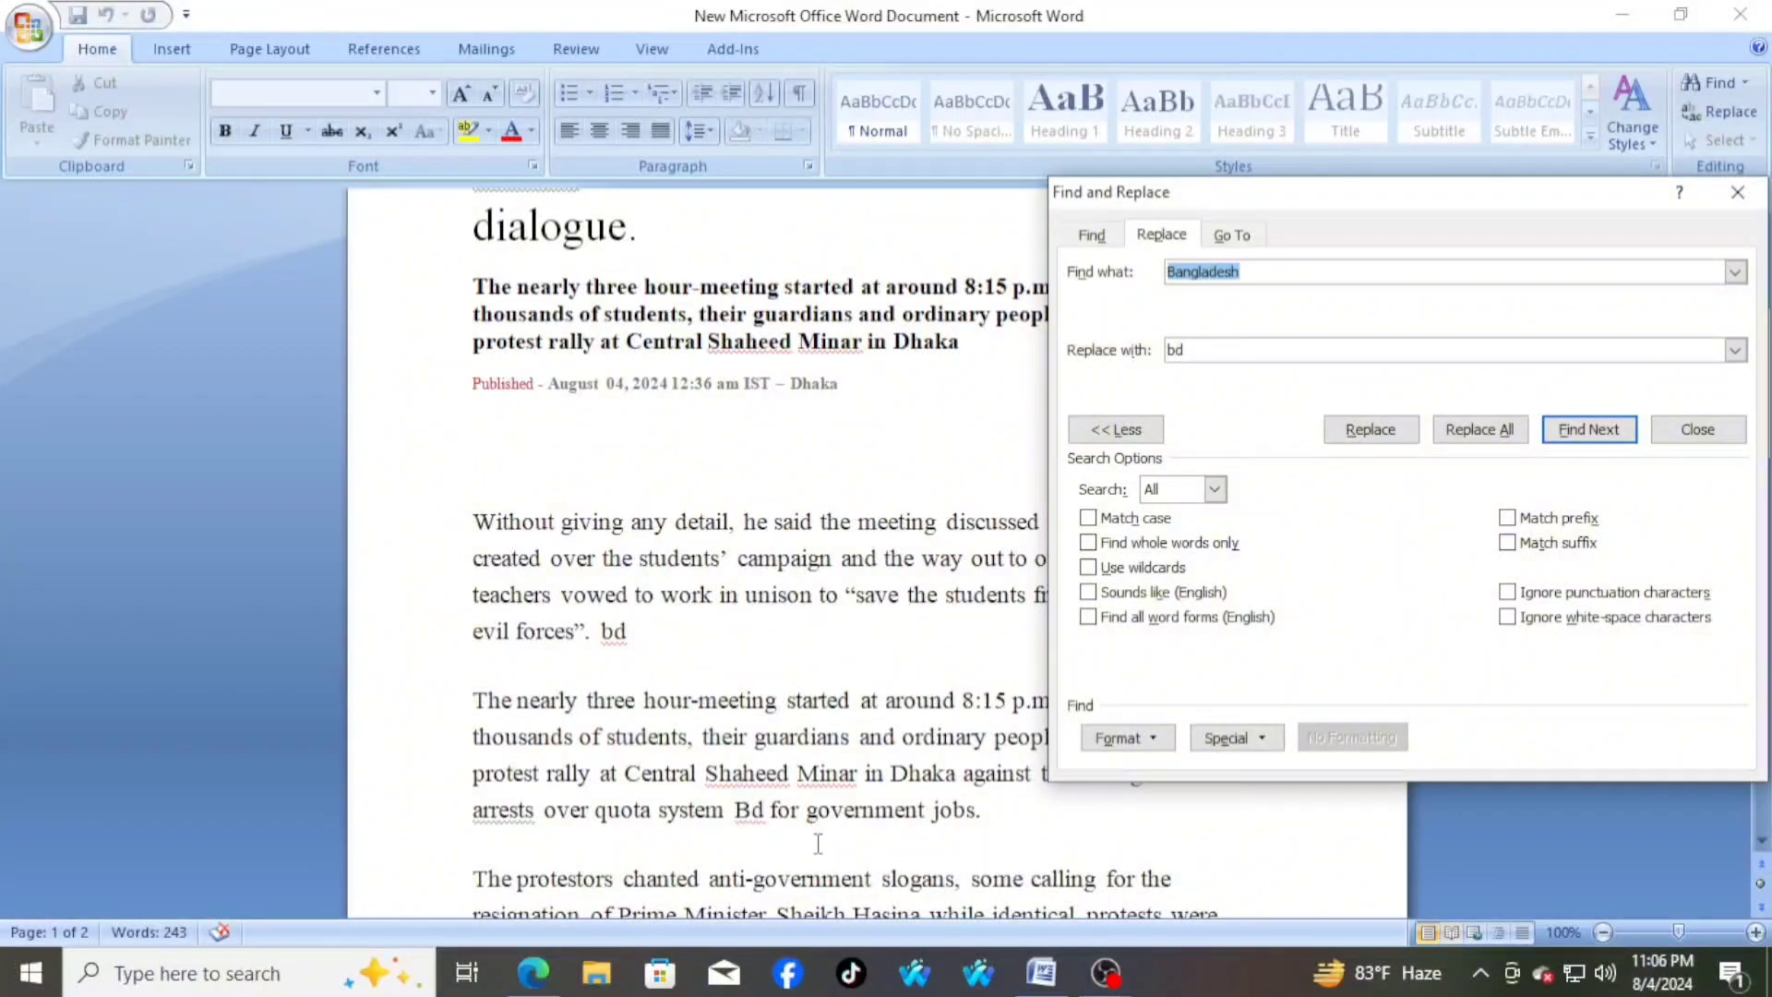
pyautogui.scroll(-5, 817, 842)
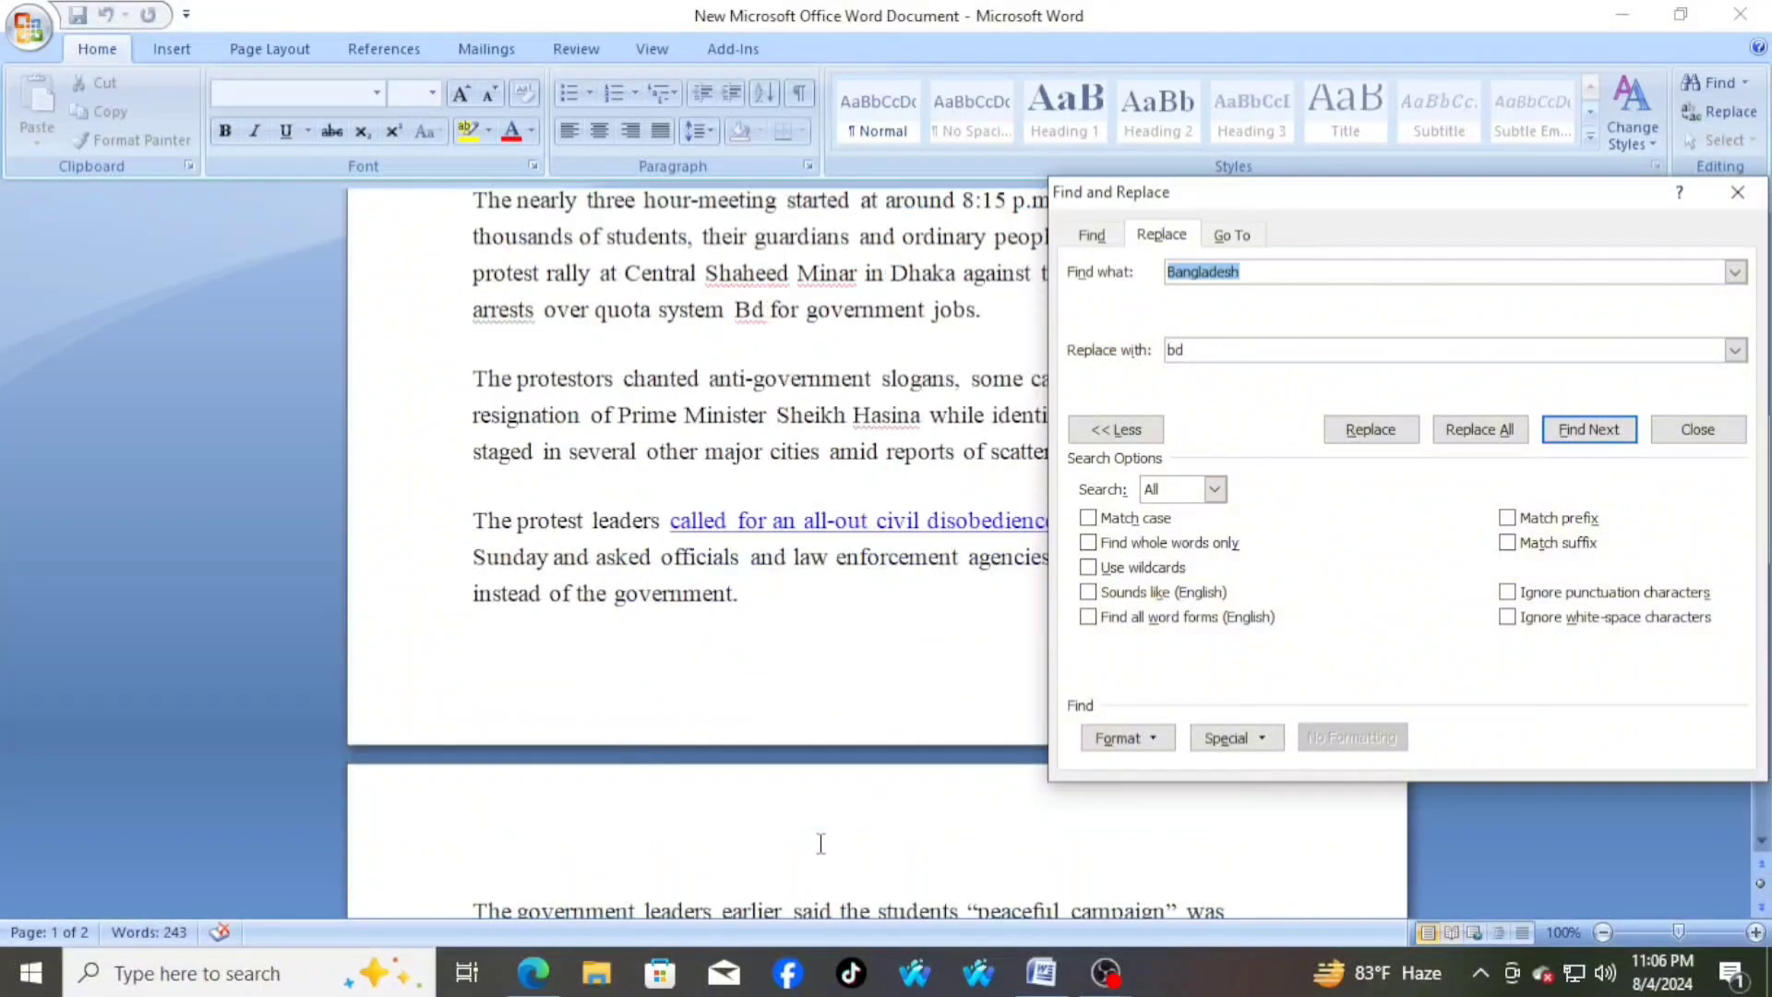
pyautogui.scroll(-3, 820, 843)
pyautogui.scroll(10, 822, 845)
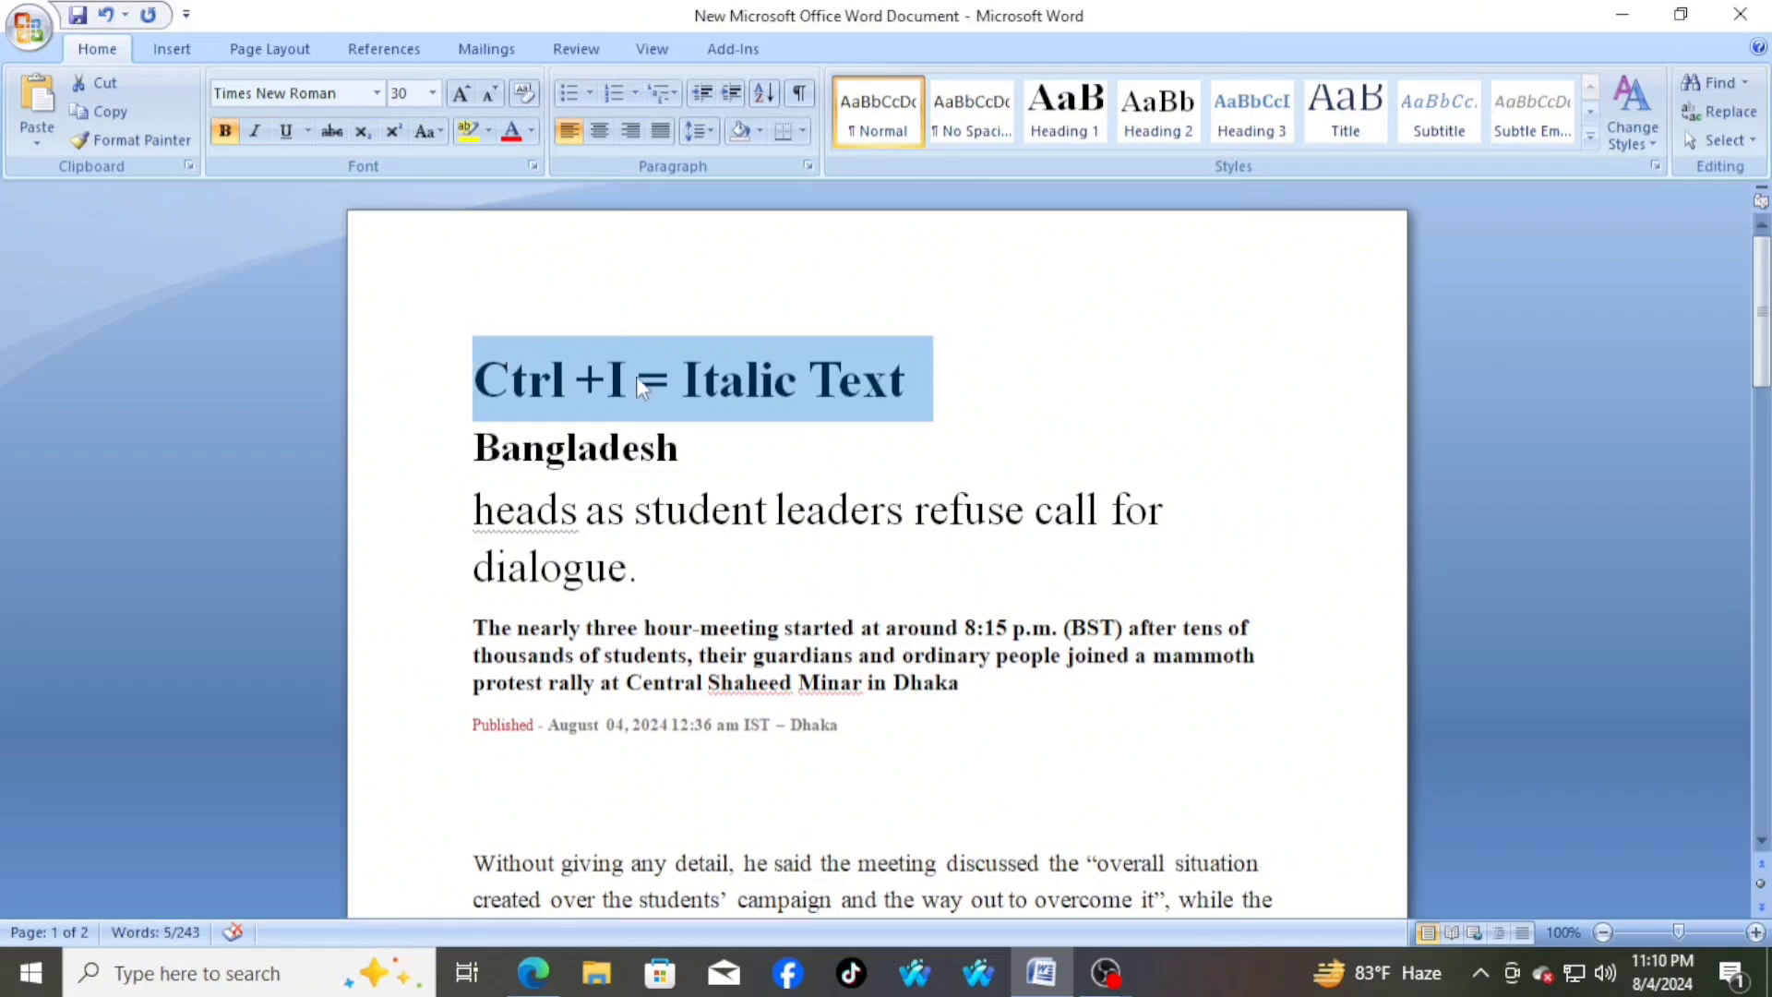
# Italicize the headline line "heads as student leaders refuse call for" below the Bangladesh heading
pyautogui.click(725, 453)
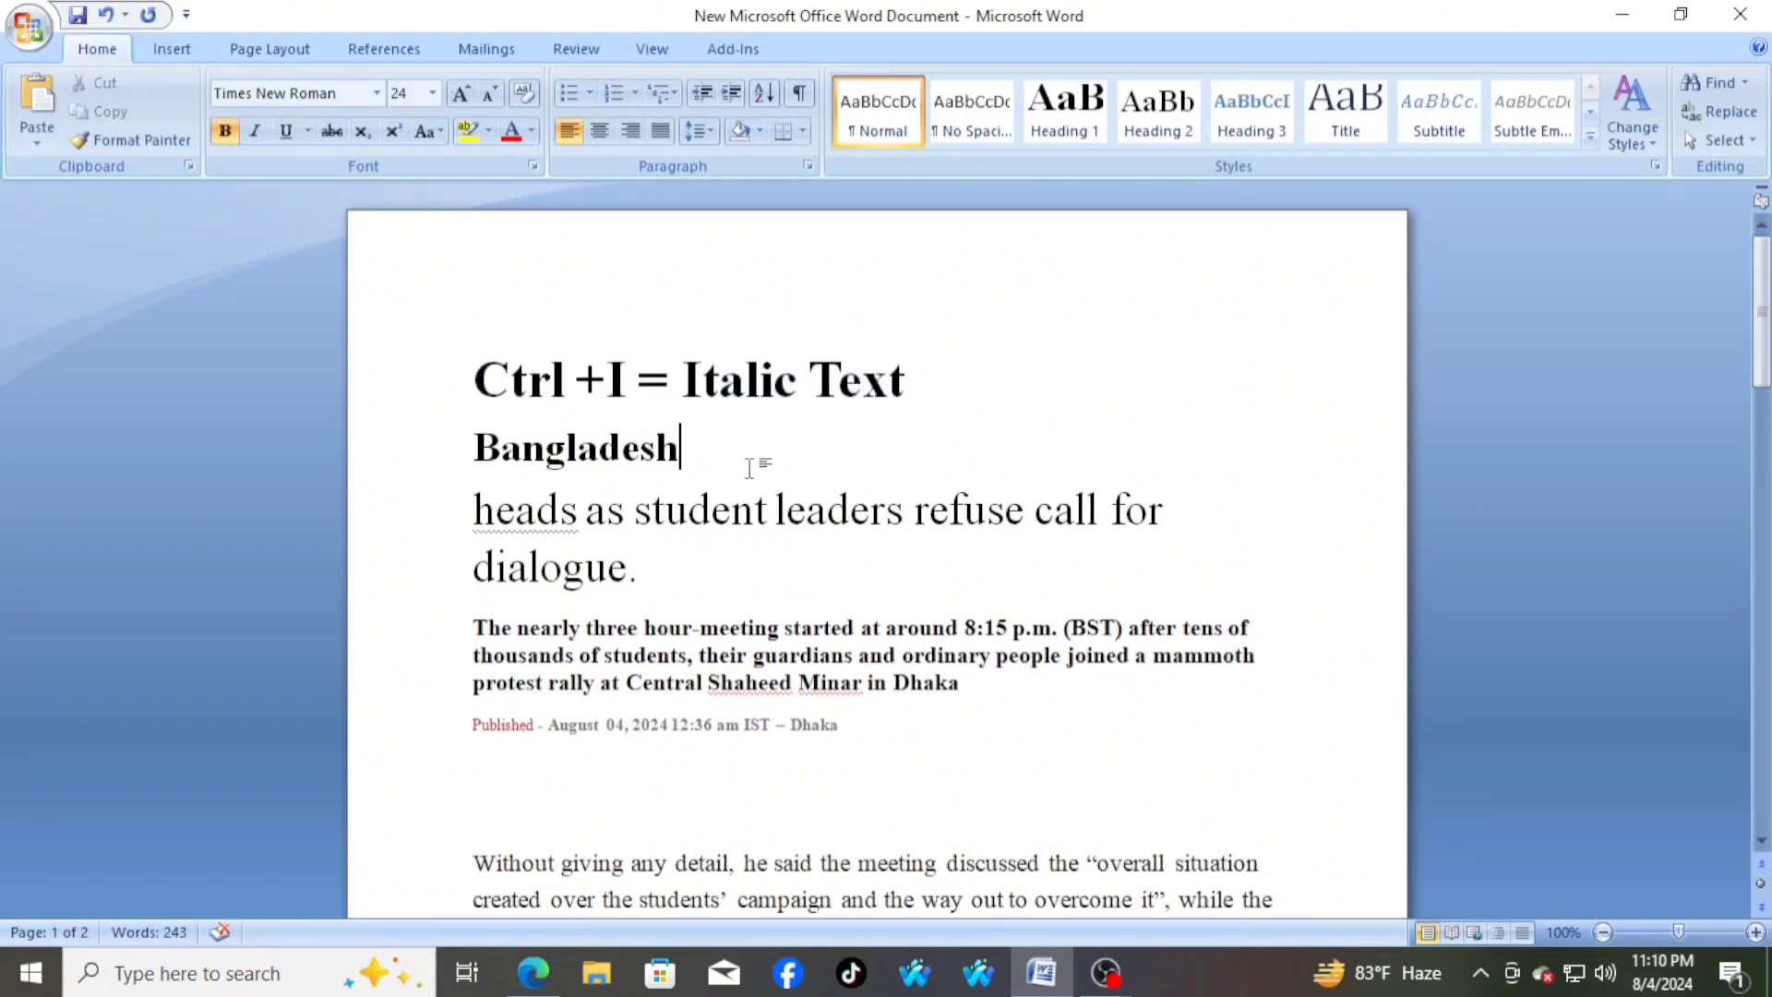
pyautogui.moveTo(464, 508); pyautogui.dragTo(1168, 512)
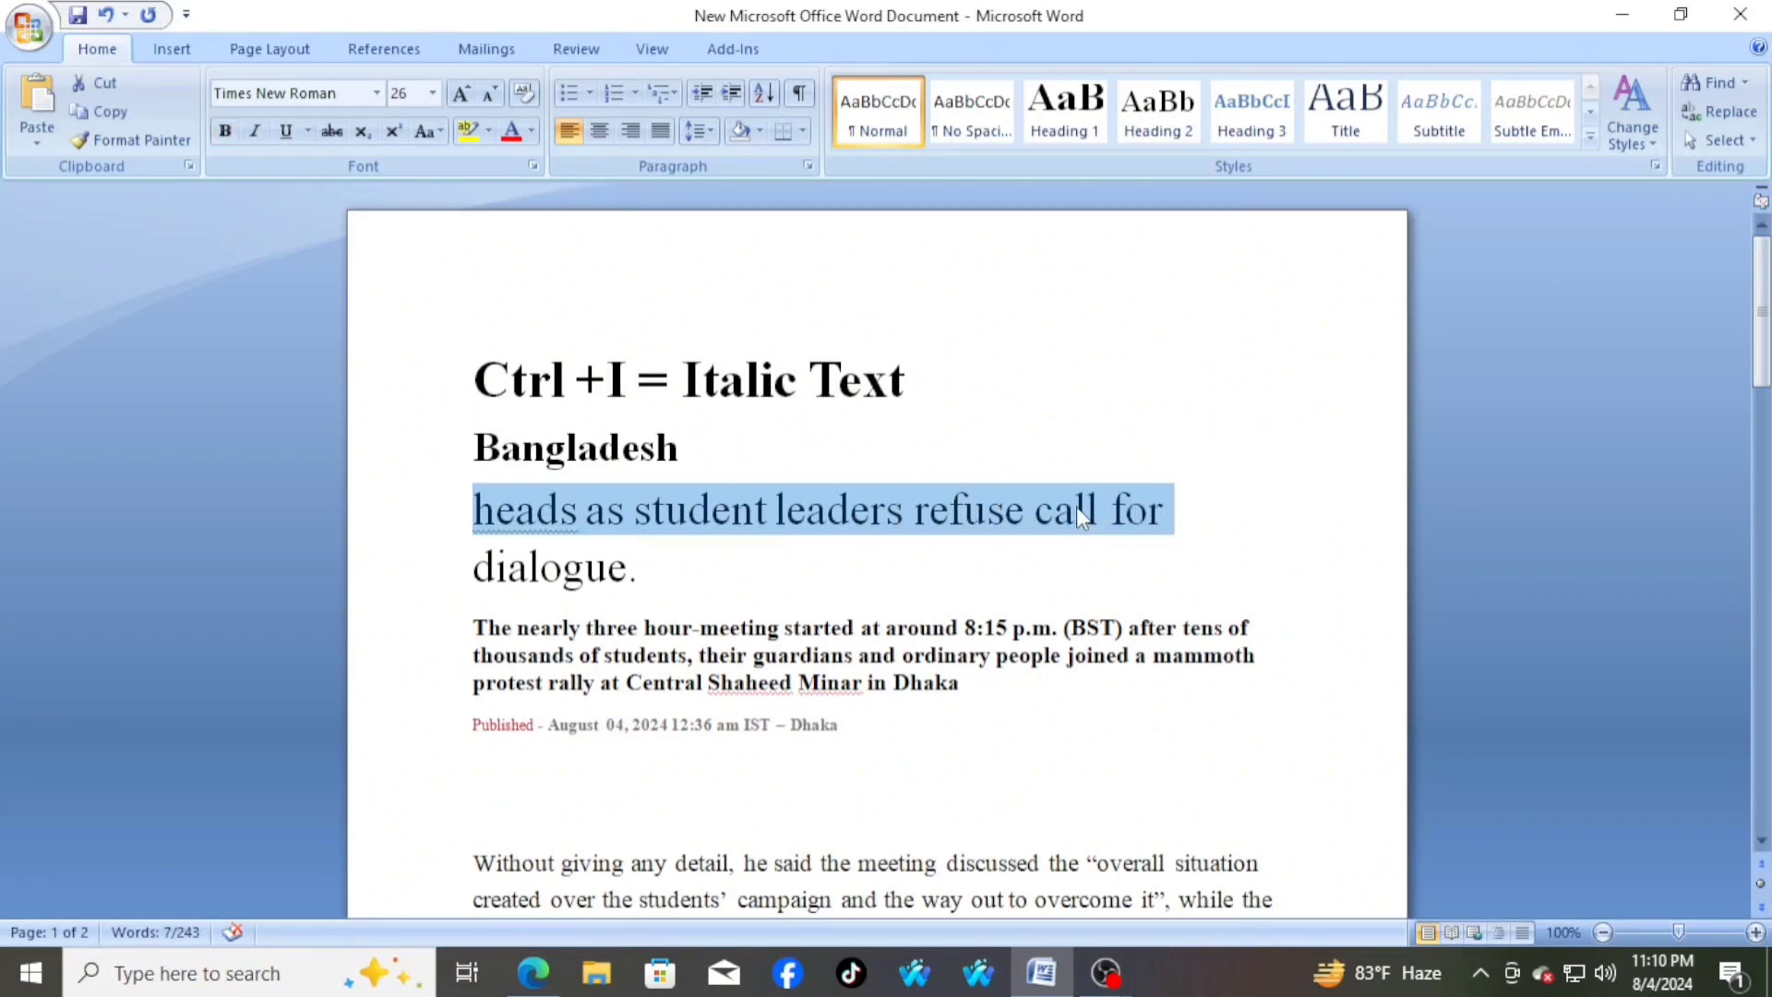
pyautogui.hotkey('ctrl', 'i')
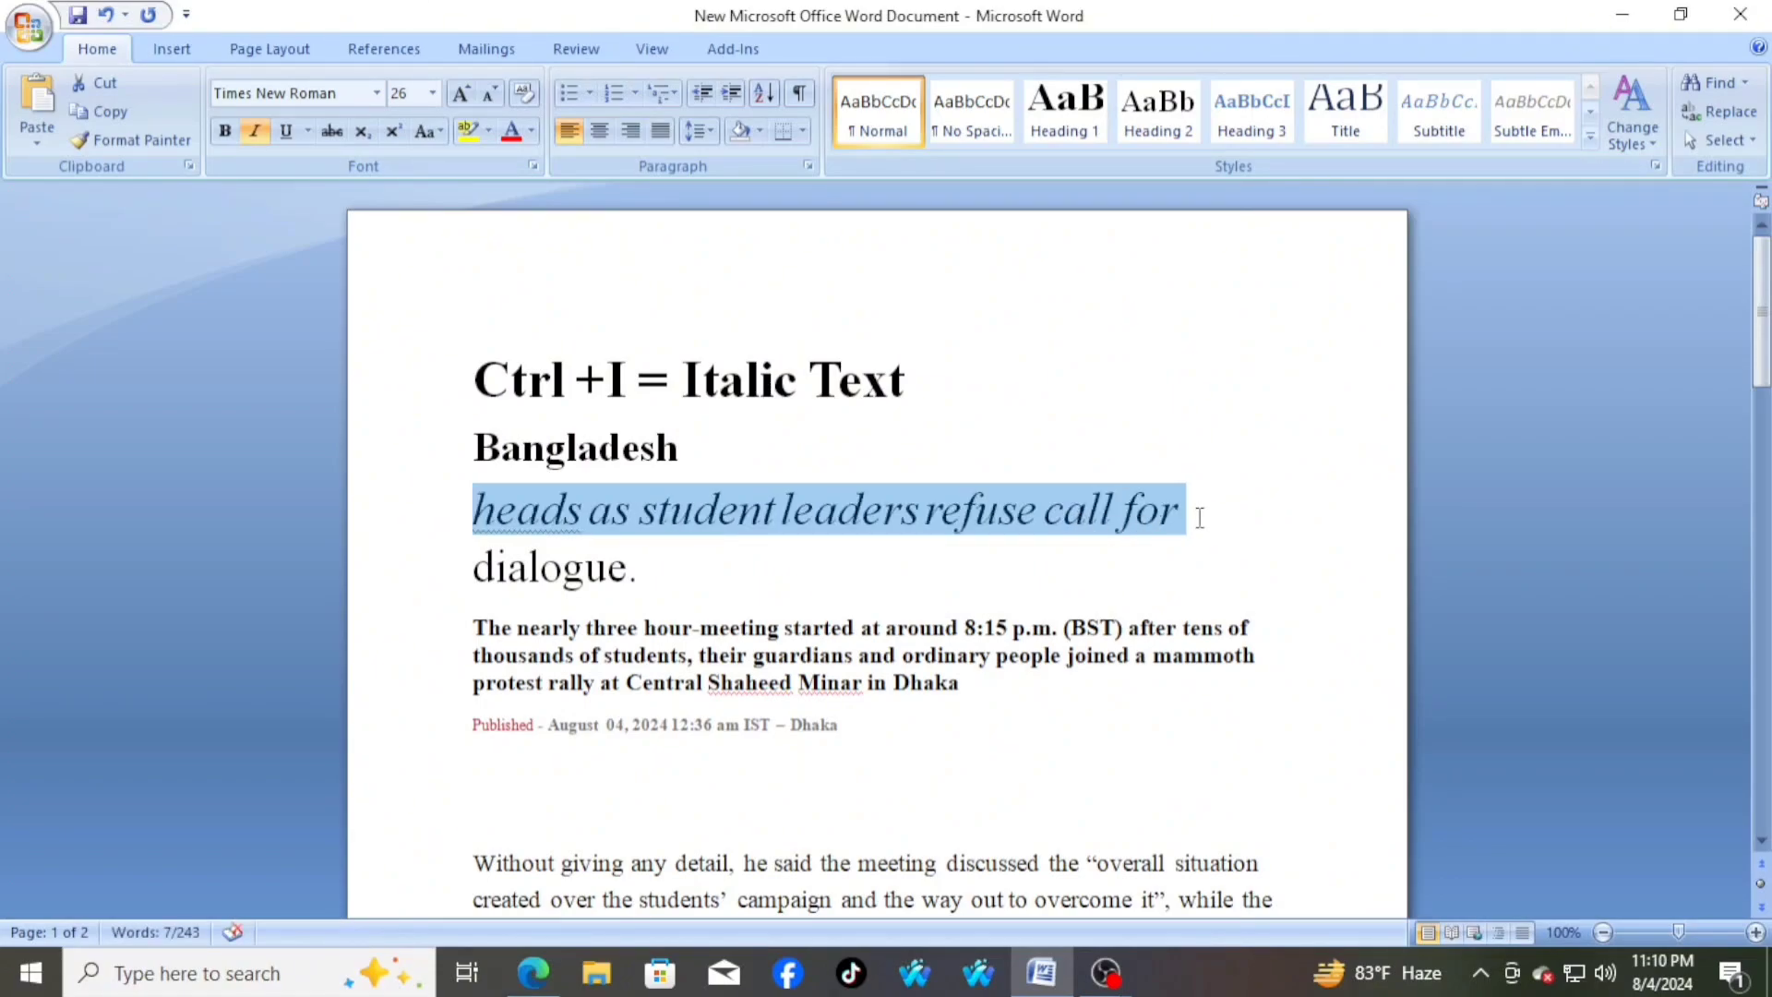
pyautogui.click(1200, 510)
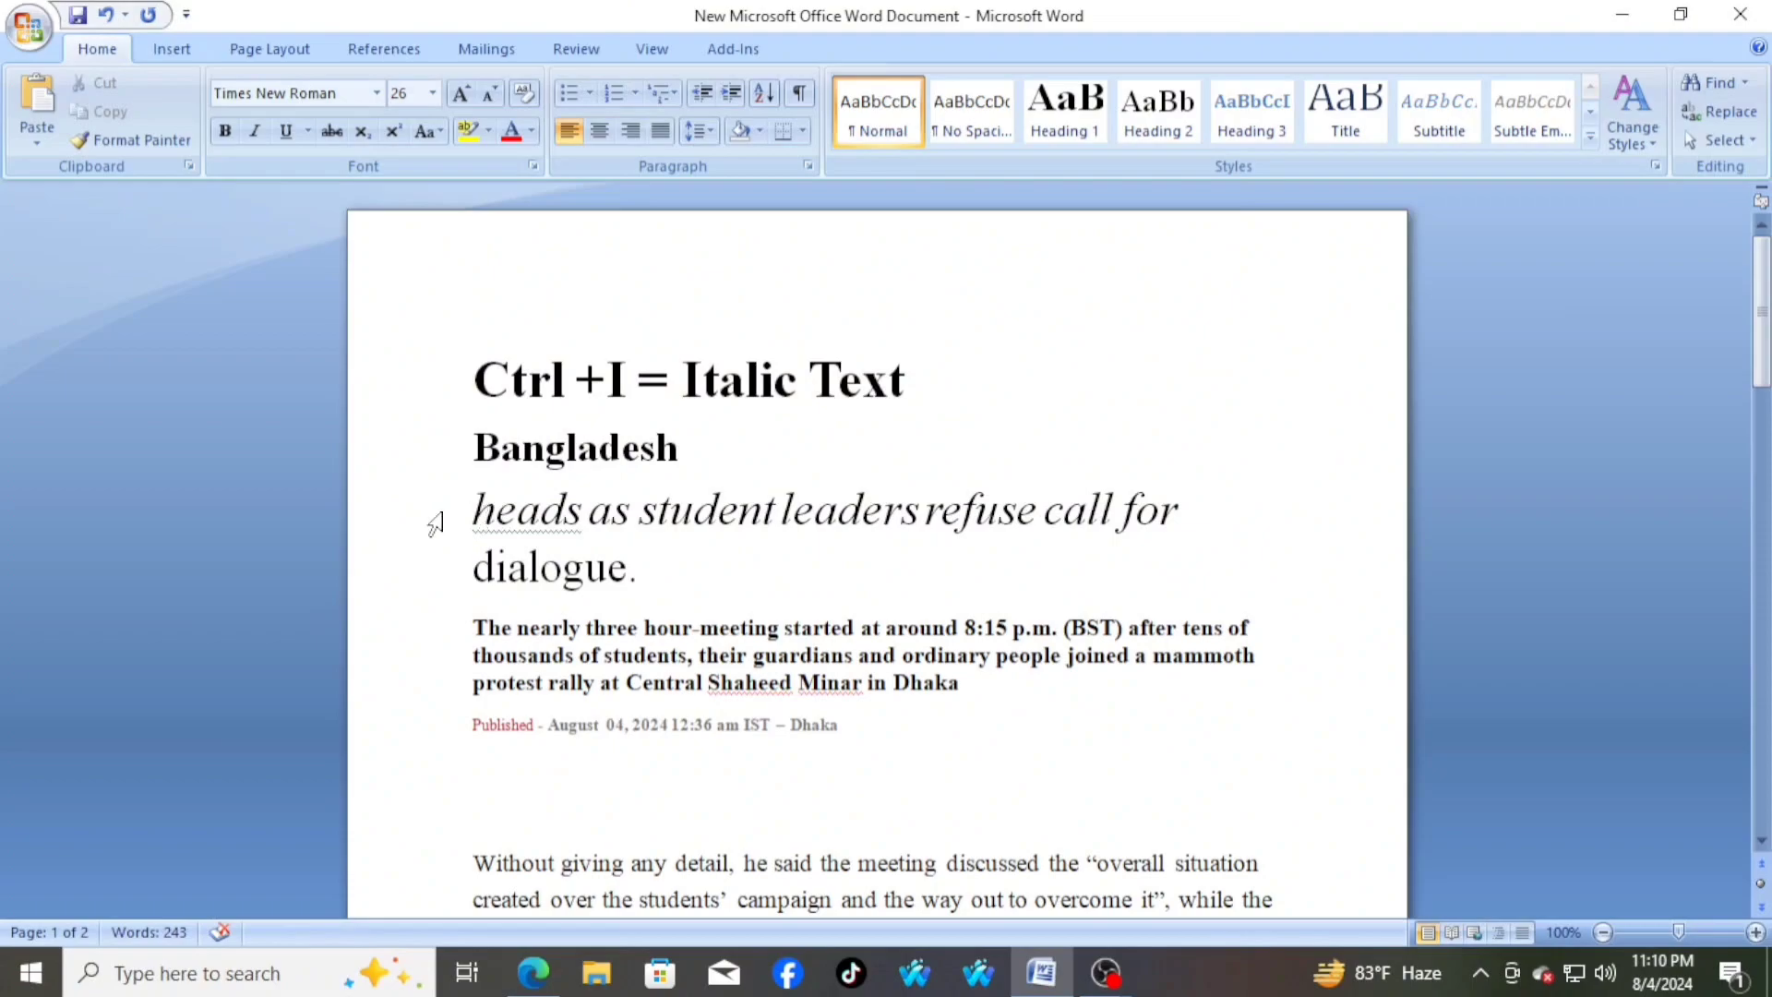
# Italicize the first two lines of the bold summary paragraph beginning "The nearly three hour-meeting started"
pyautogui.moveTo(473, 510); pyautogui.dragTo(1186, 510)
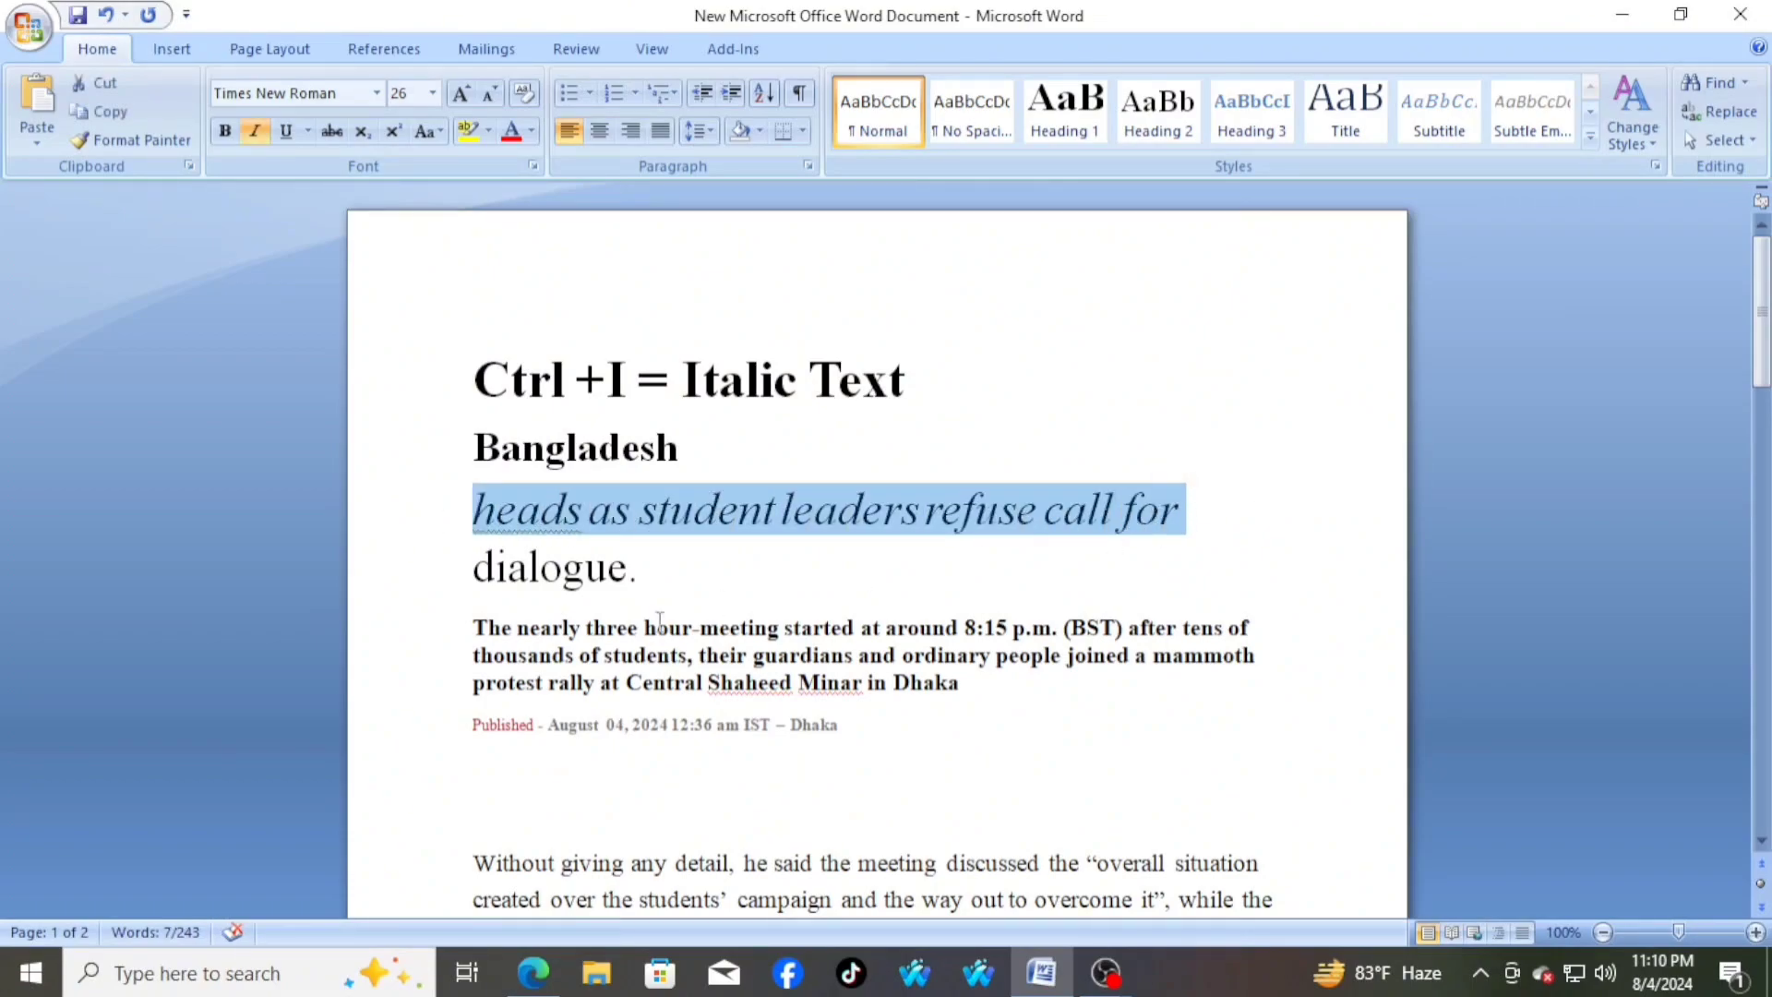
pyautogui.click(1207, 514)
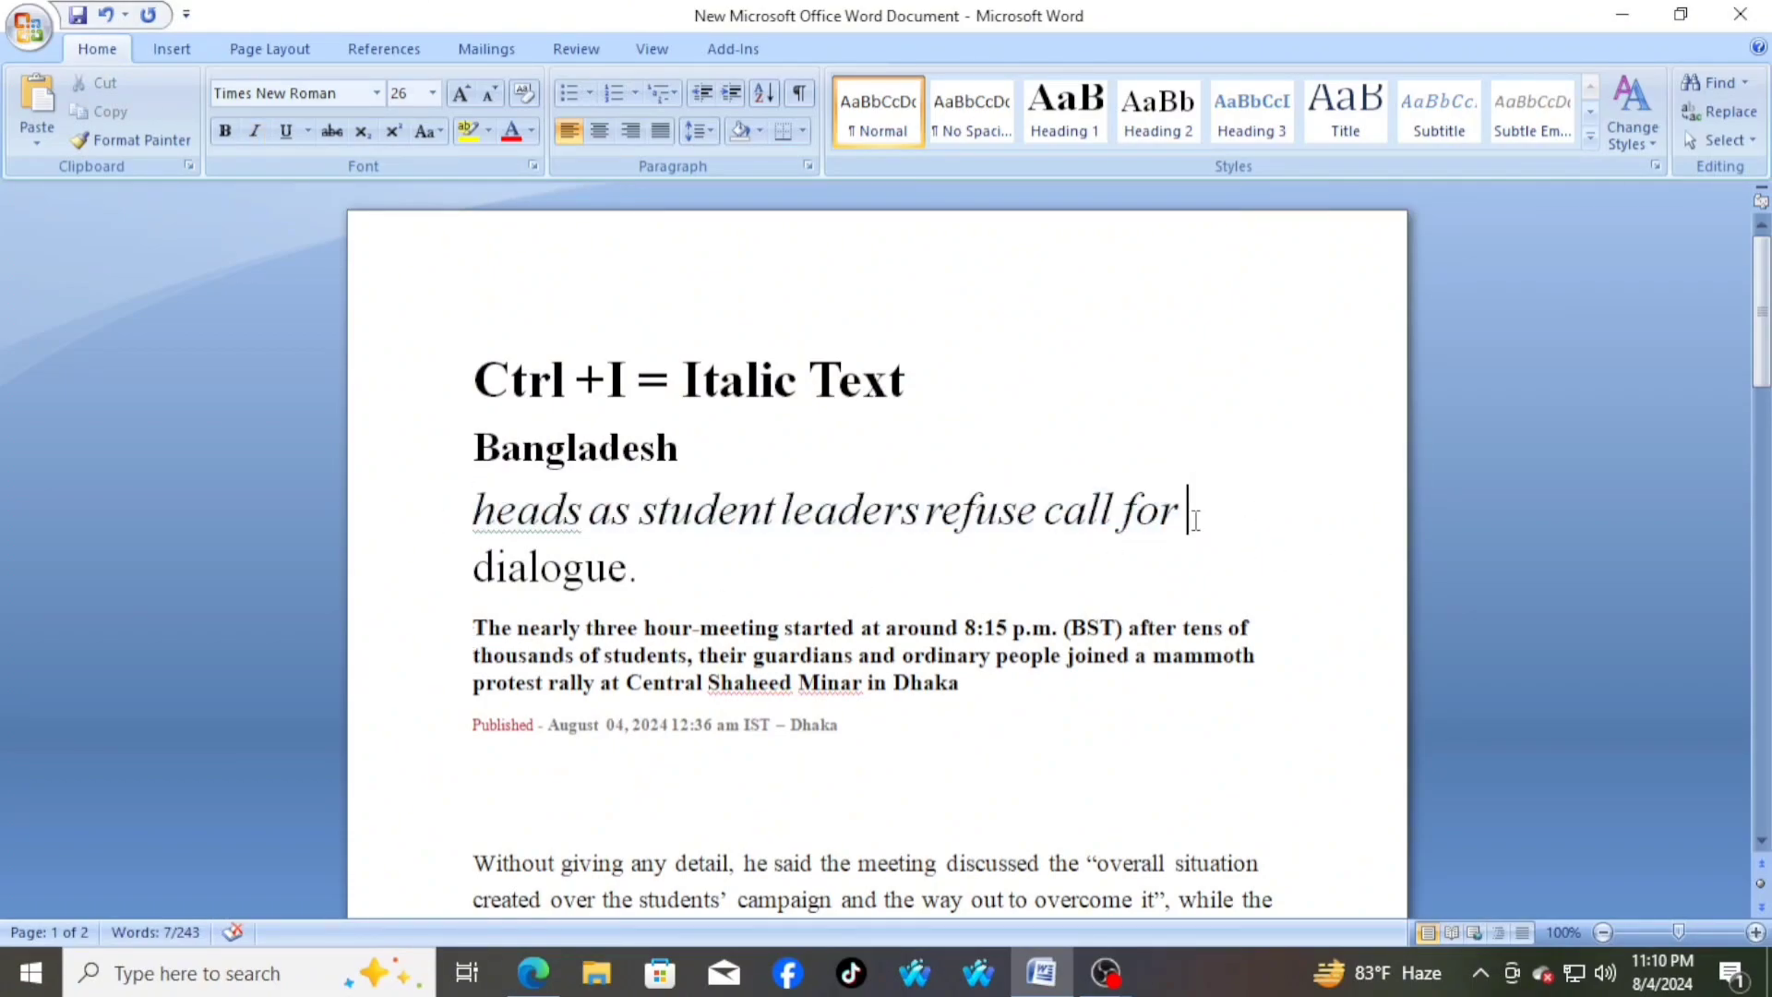
pyautogui.moveTo(472, 628); pyautogui.dragTo(1195, 657)
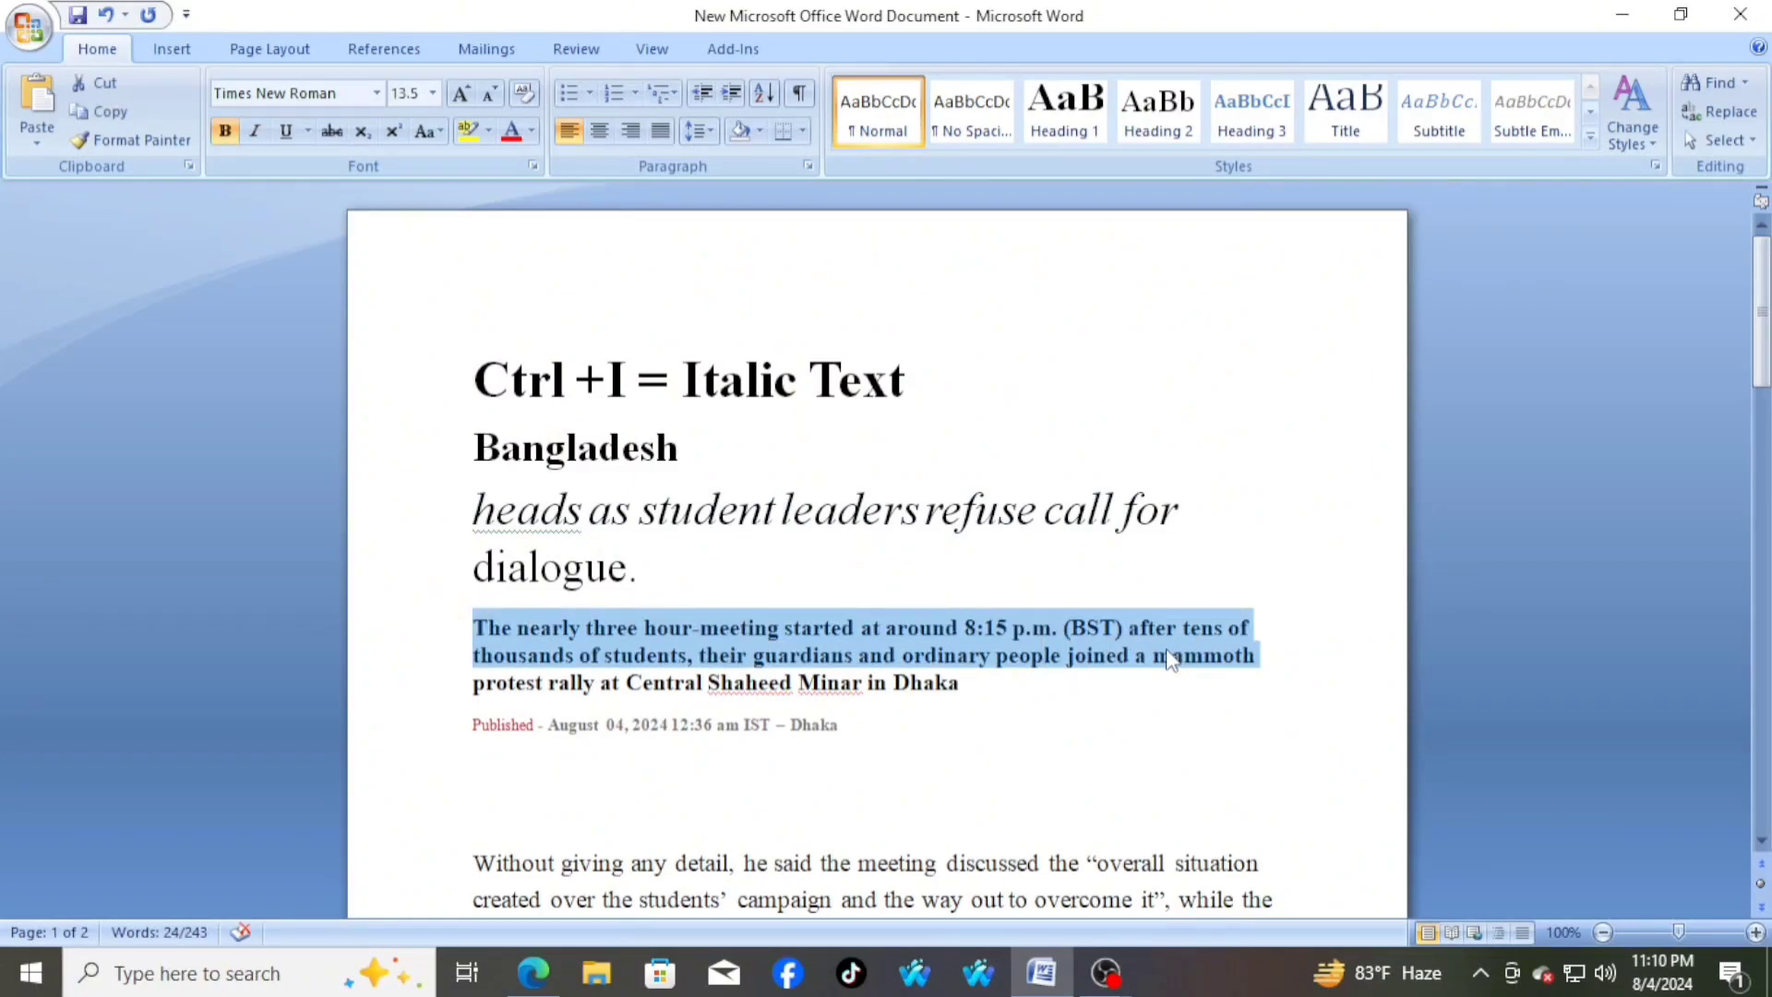
pyautogui.hotkey('ctrl', 'i')
pyautogui.click(1020, 685)
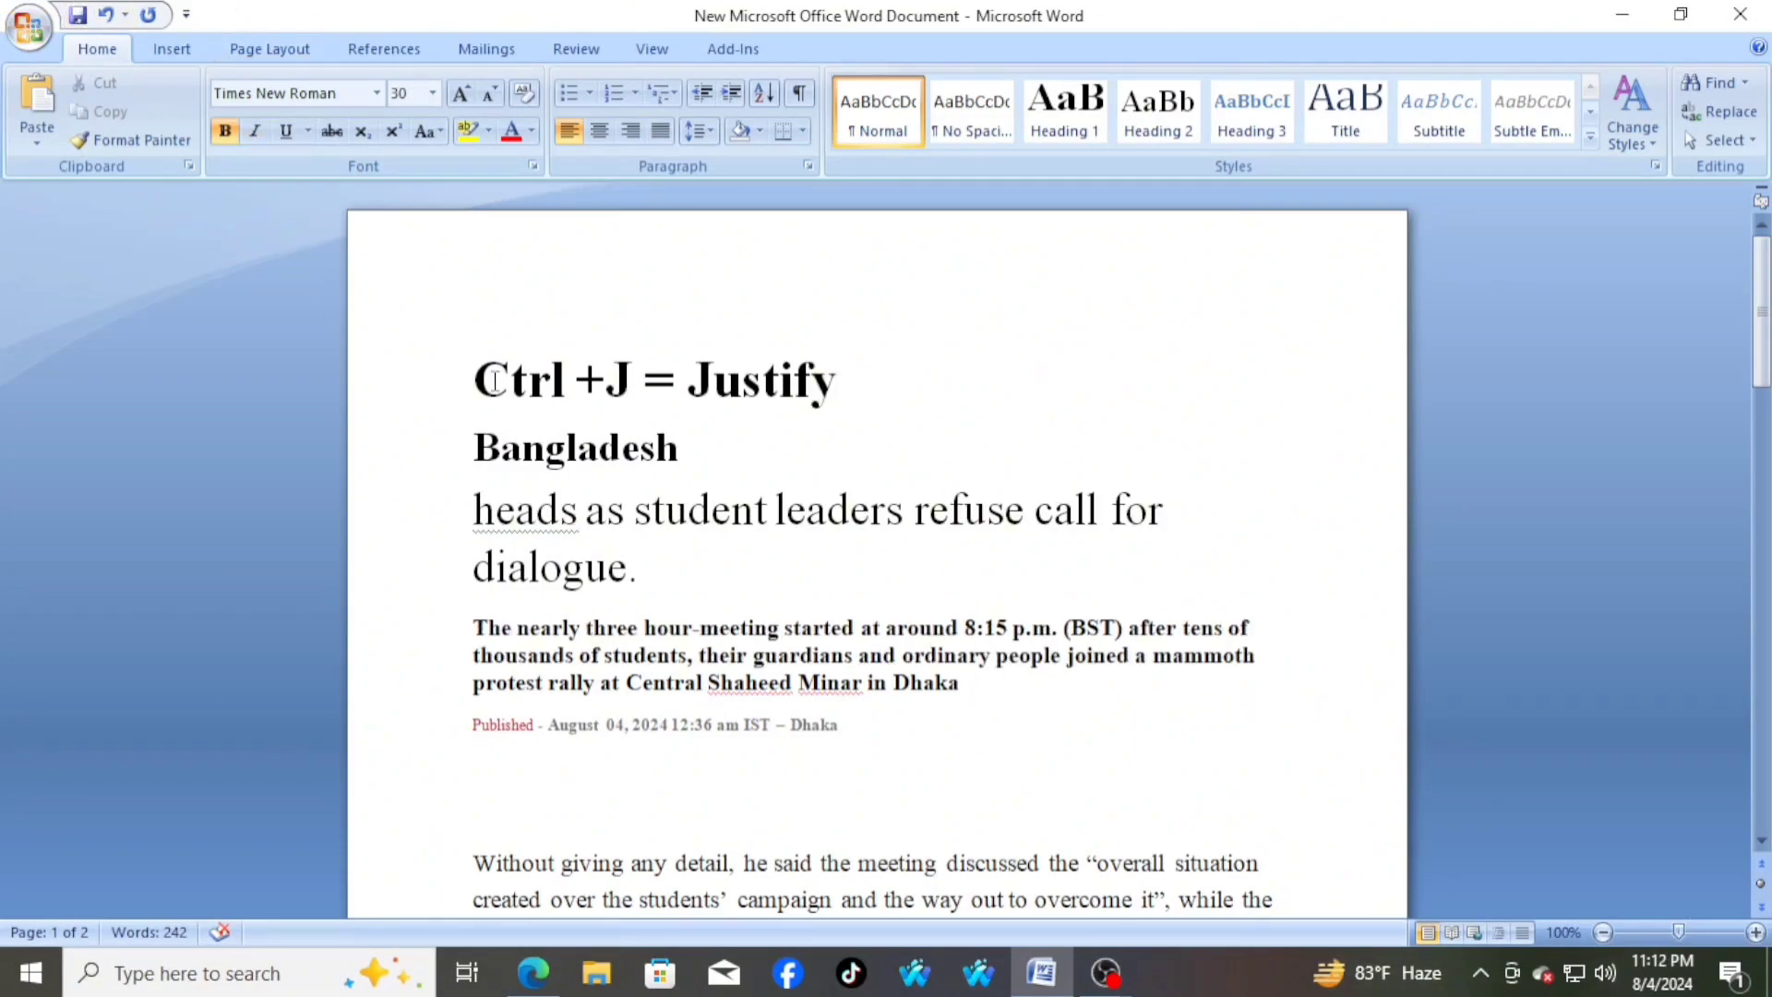
# Justify the article text from the bold summary paragraph through the paragraph ending "instead of the government."
pyautogui.moveTo(473, 378); pyautogui.dragTo(867, 387)
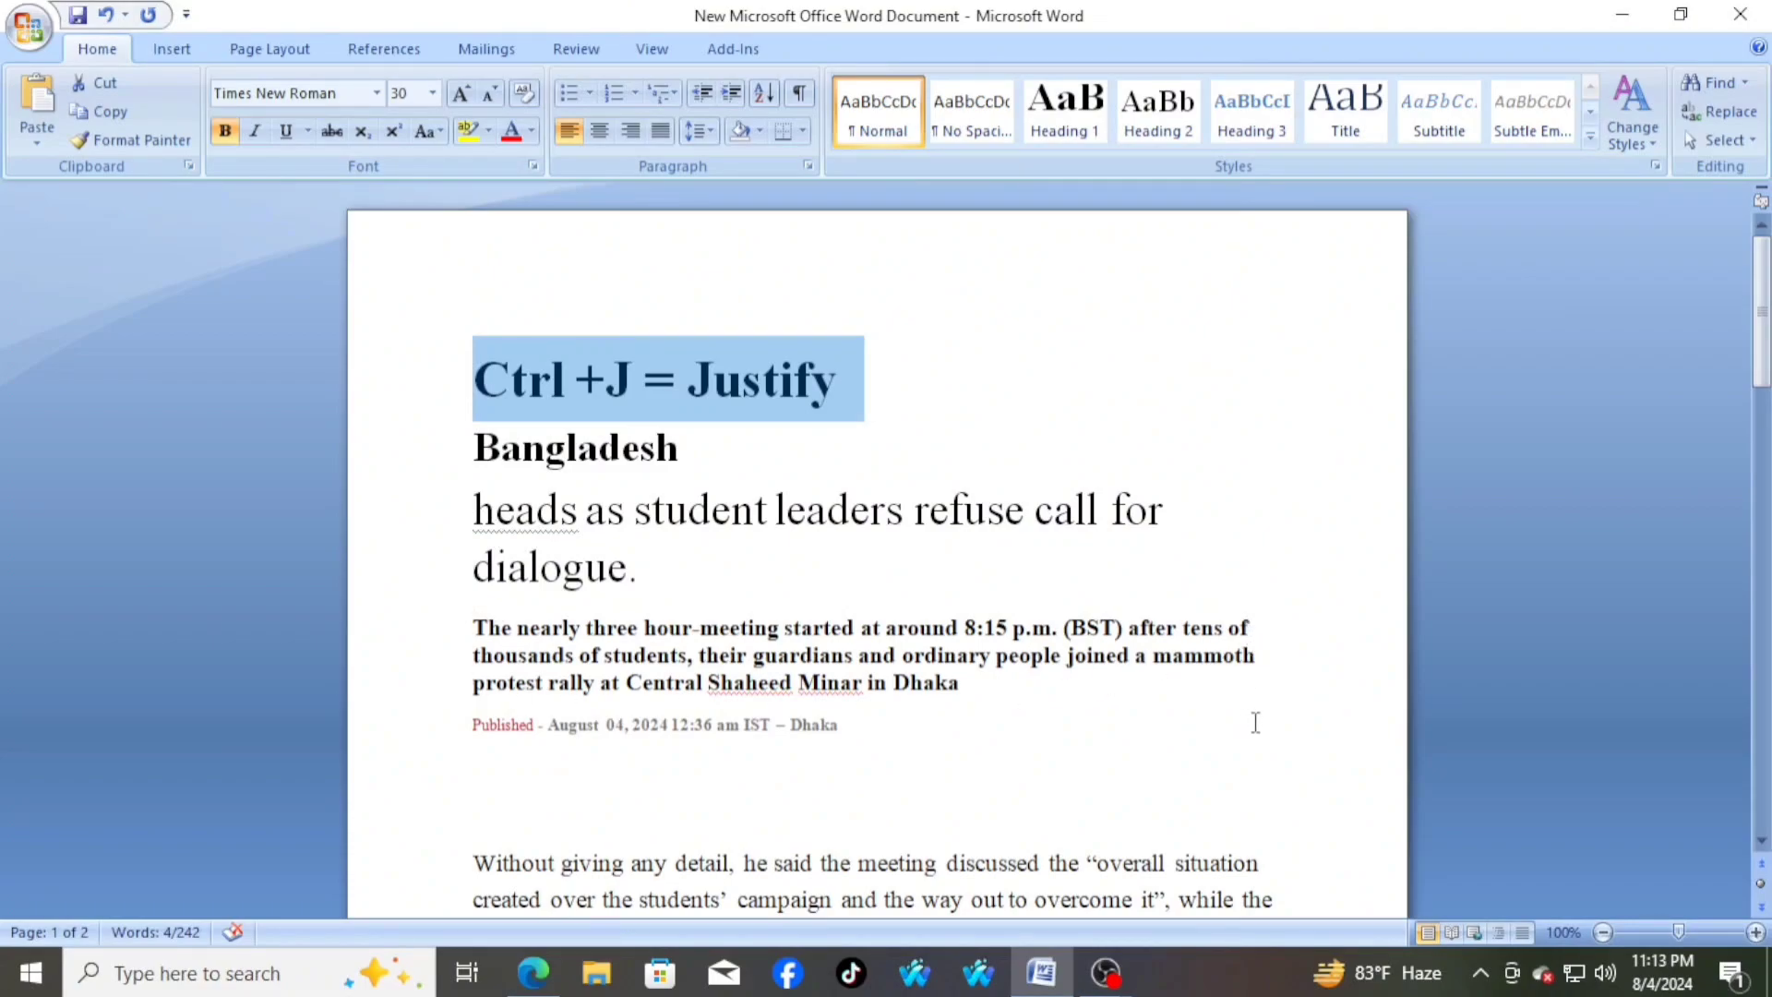
pyautogui.scroll(-2, 1254, 720)
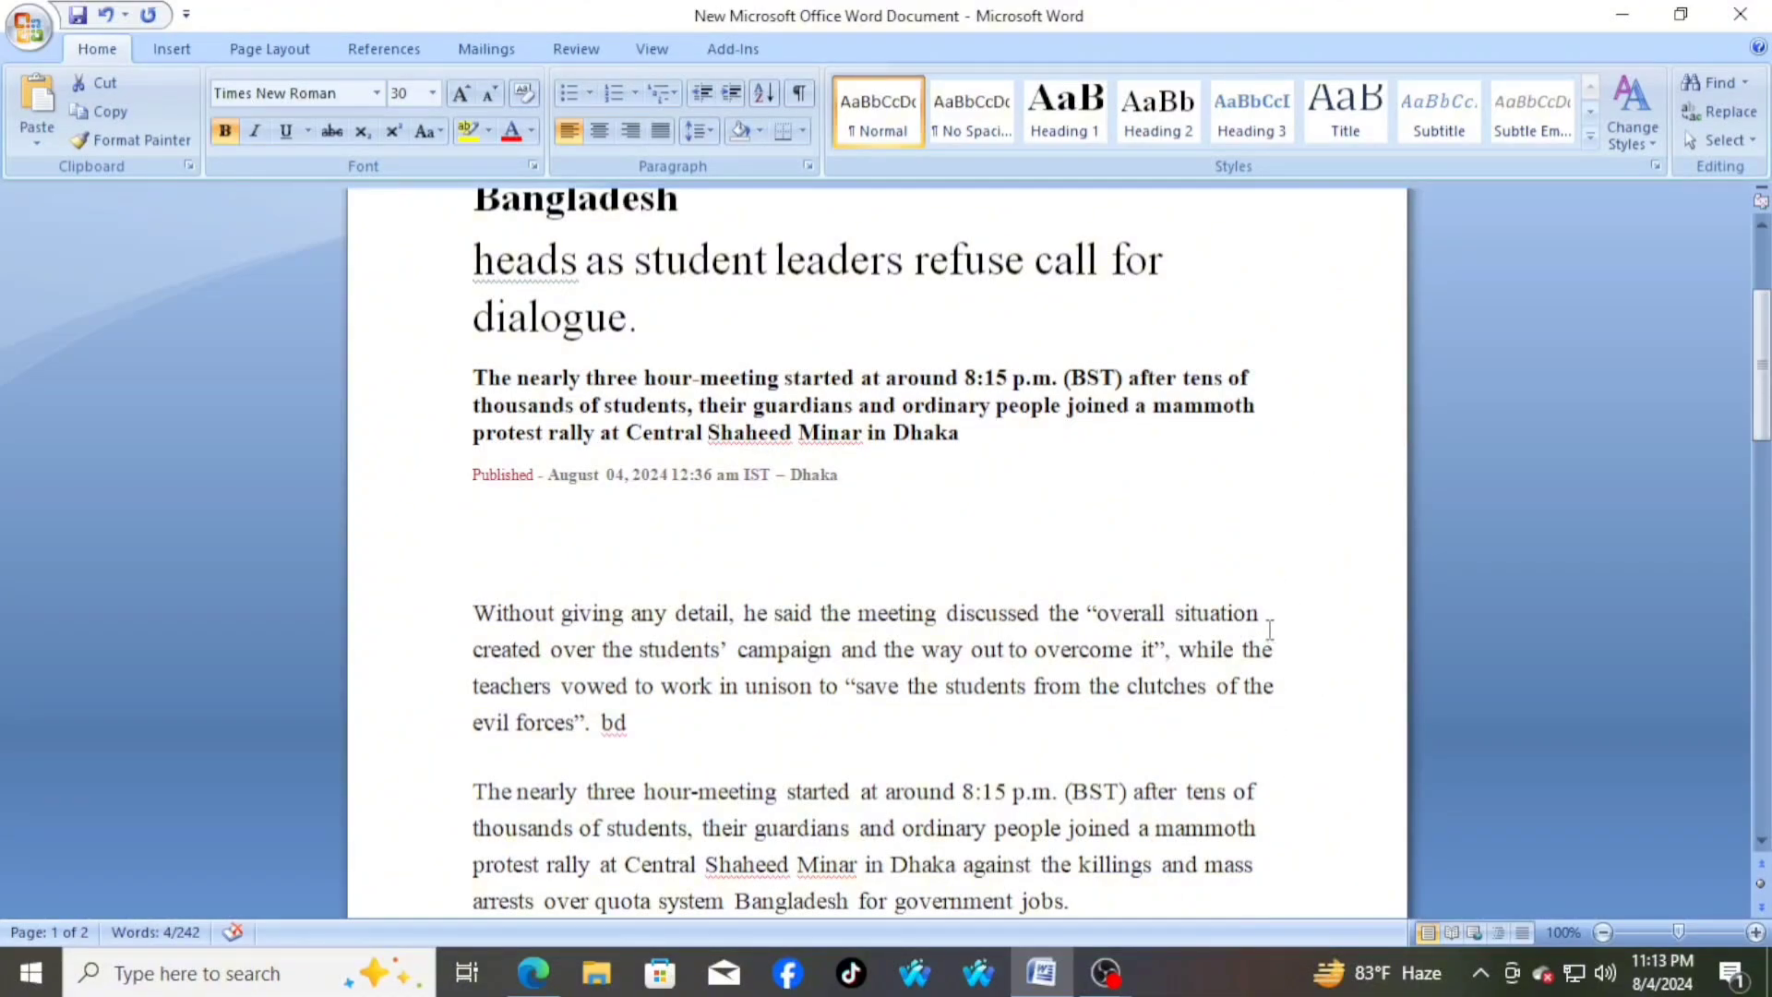
pyautogui.scroll(3, 1270, 630)
pyautogui.scroll(-3, 1270, 630)
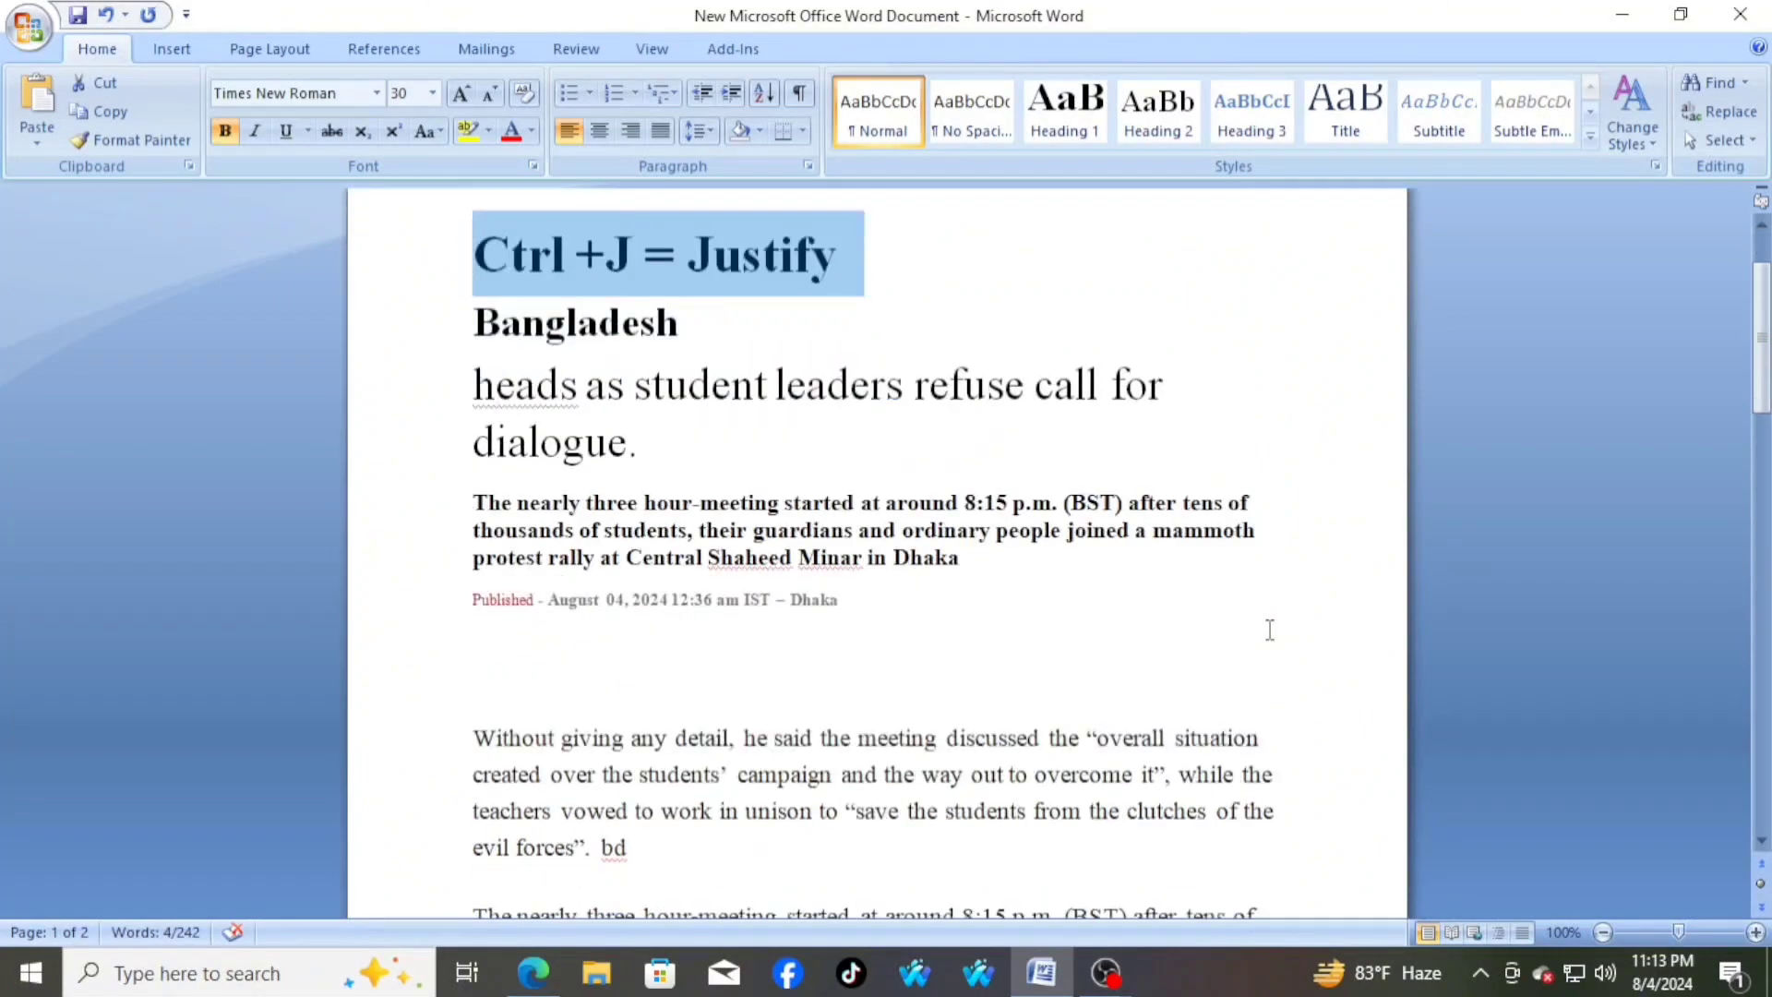
pyautogui.click(476, 441)
pyautogui.moveTo(477, 443); pyautogui.dragTo(1063, 639)
pyautogui.scroll(3, 1061, 637)
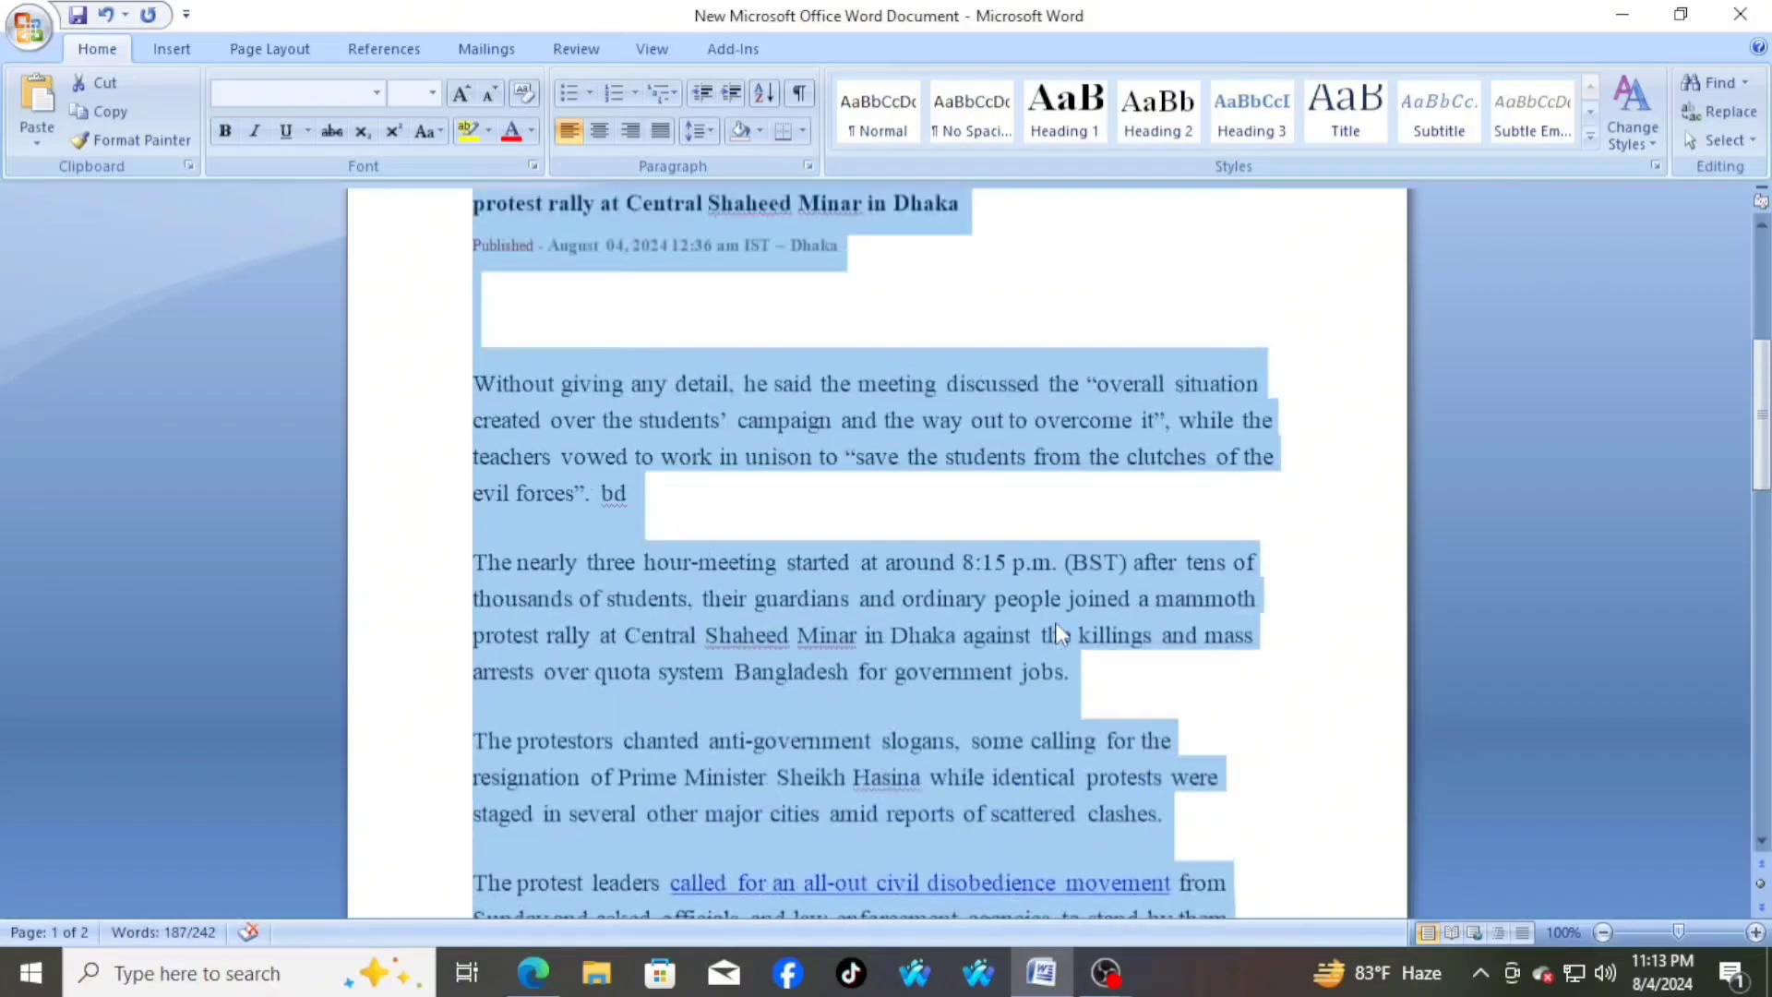
pyautogui.scroll(2, 923, 572)
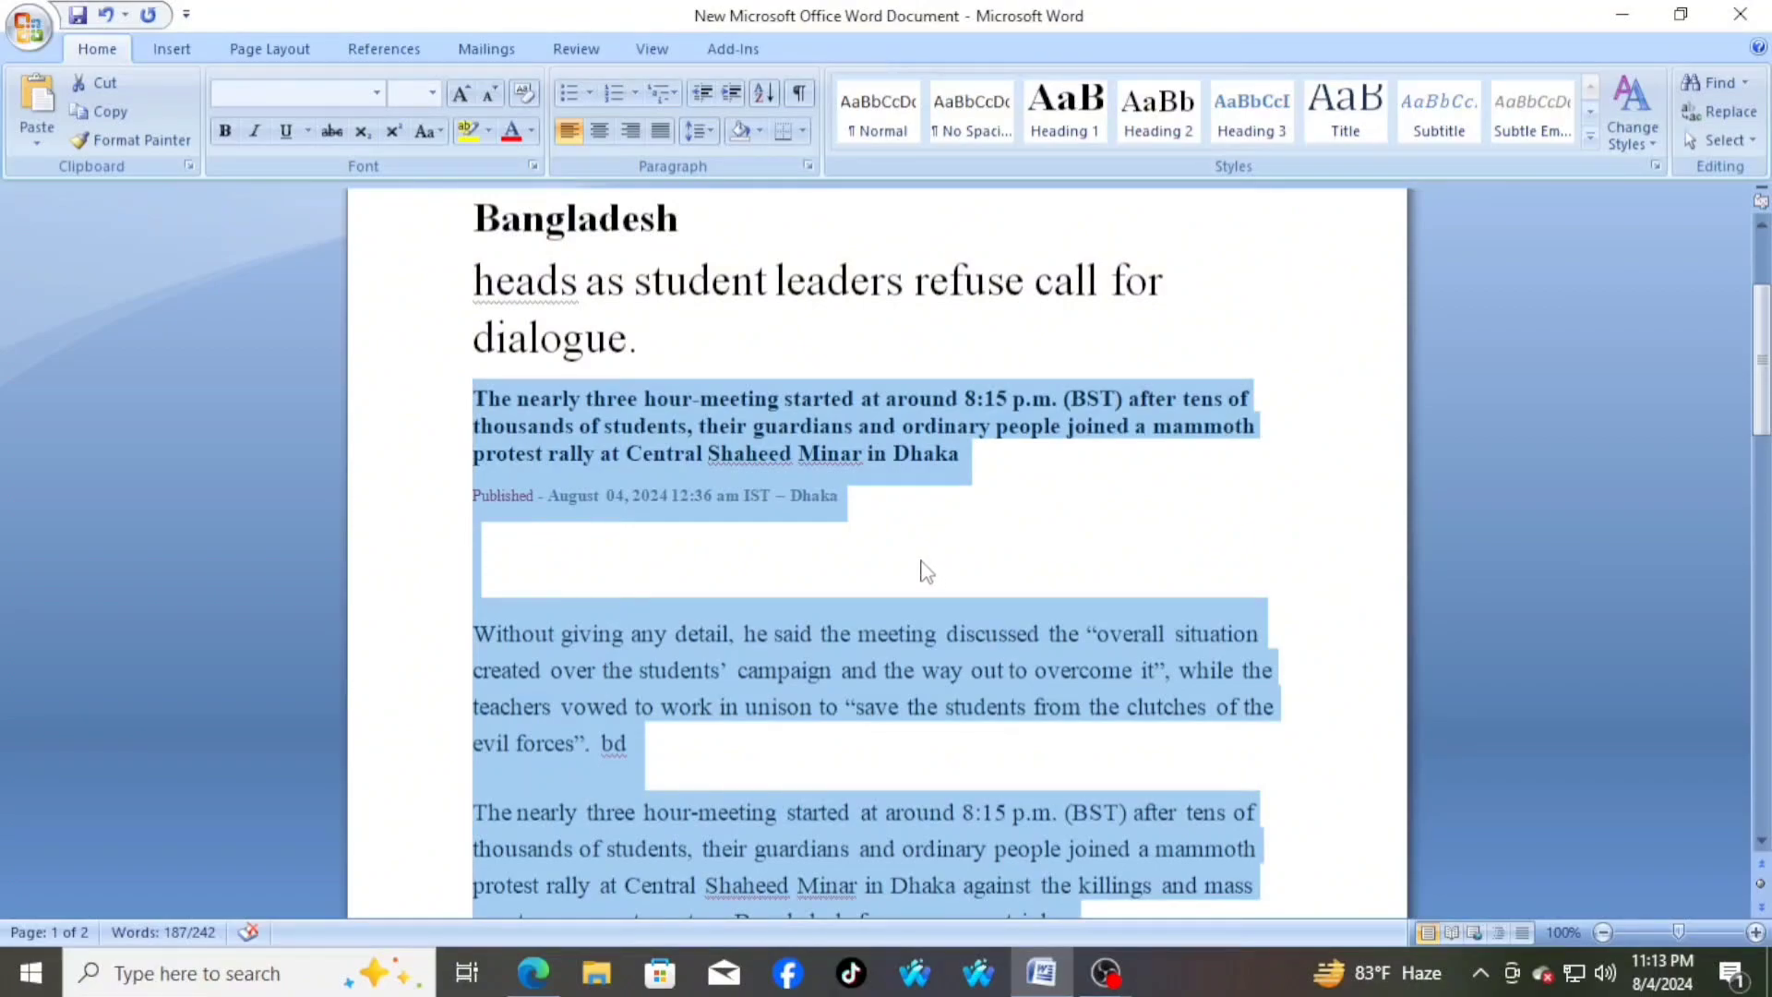
pyautogui.hotkey('ctrl', 'j')
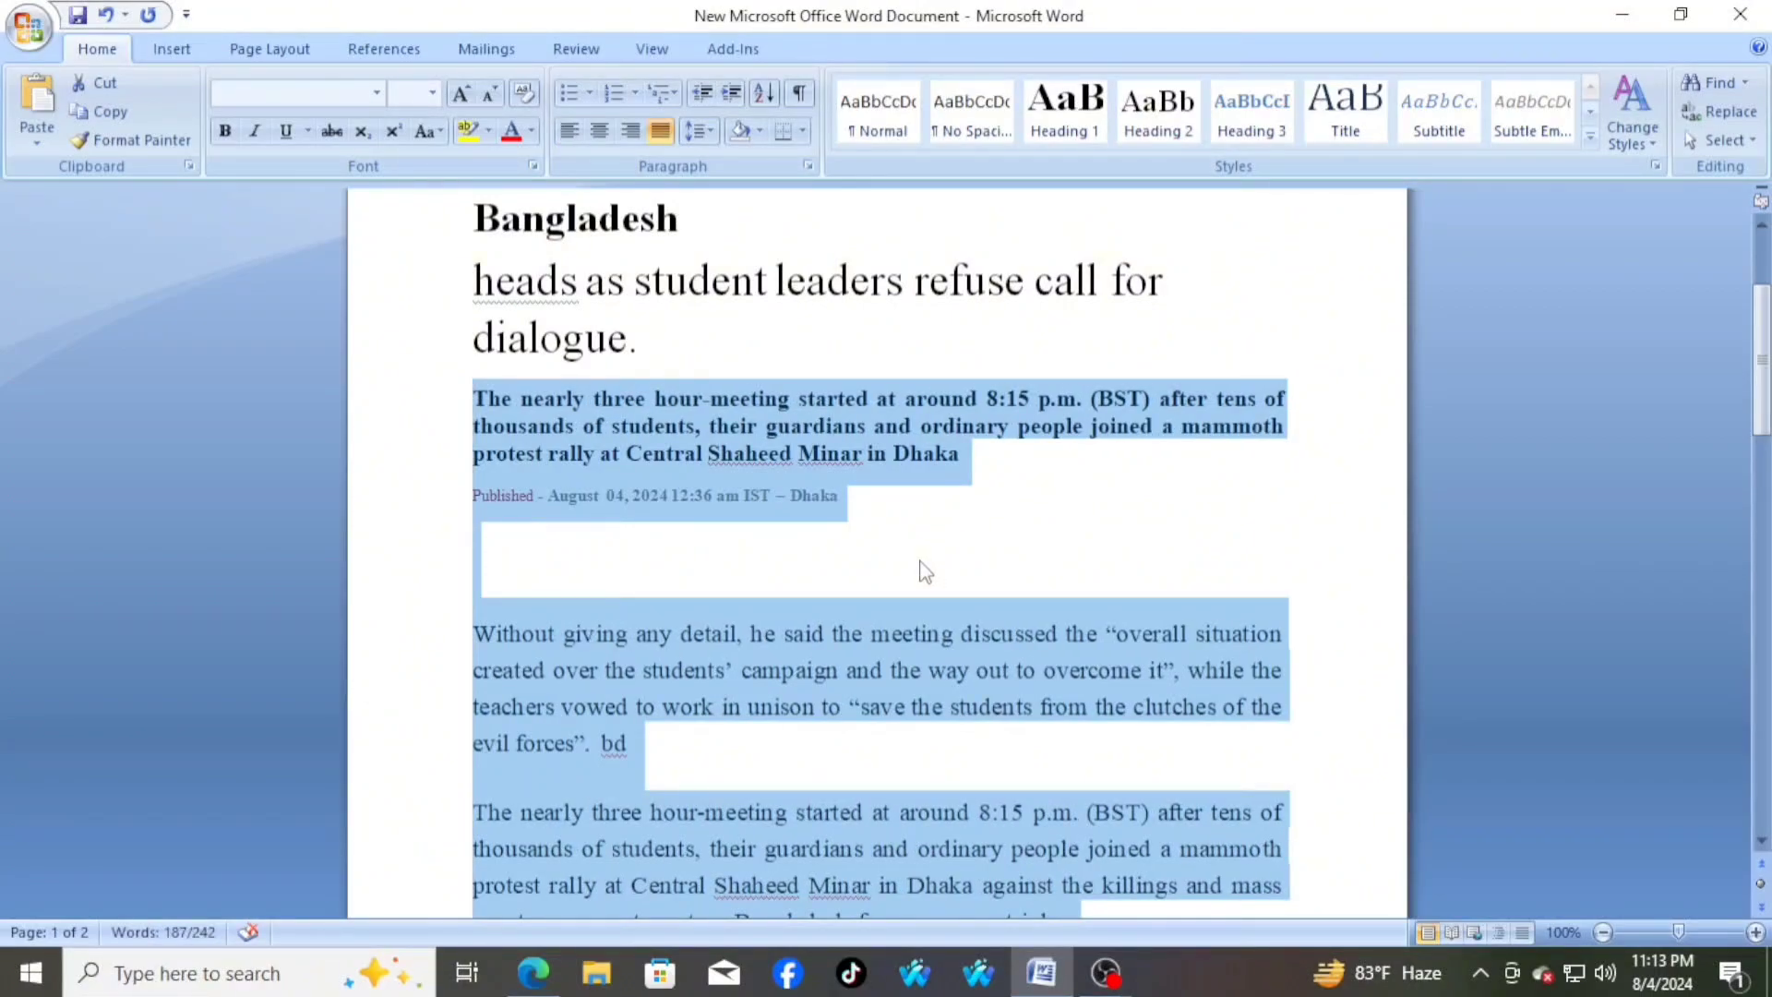
# Examine the alignment of both text edges in the summary and body paragraphs on the first page
pyautogui.scroll(-3, 1135, 570)
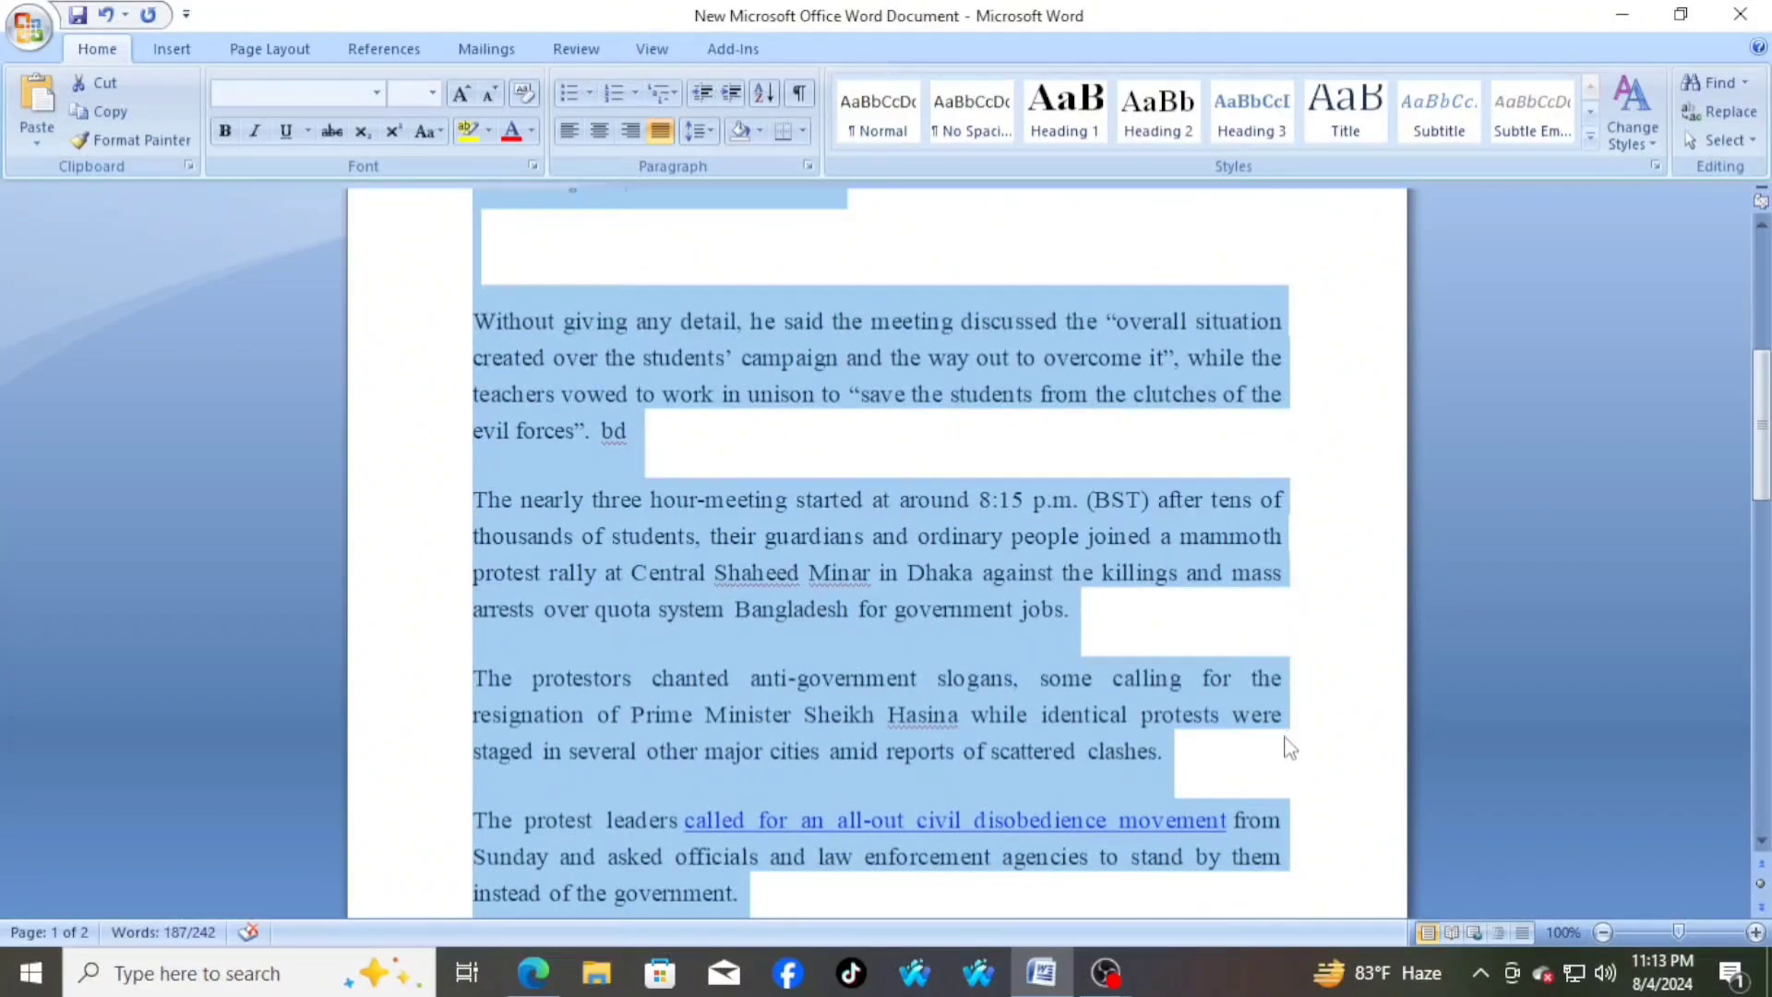
pyautogui.scroll(-2, 1286, 736)
pyautogui.scroll(5, 1281, 735)
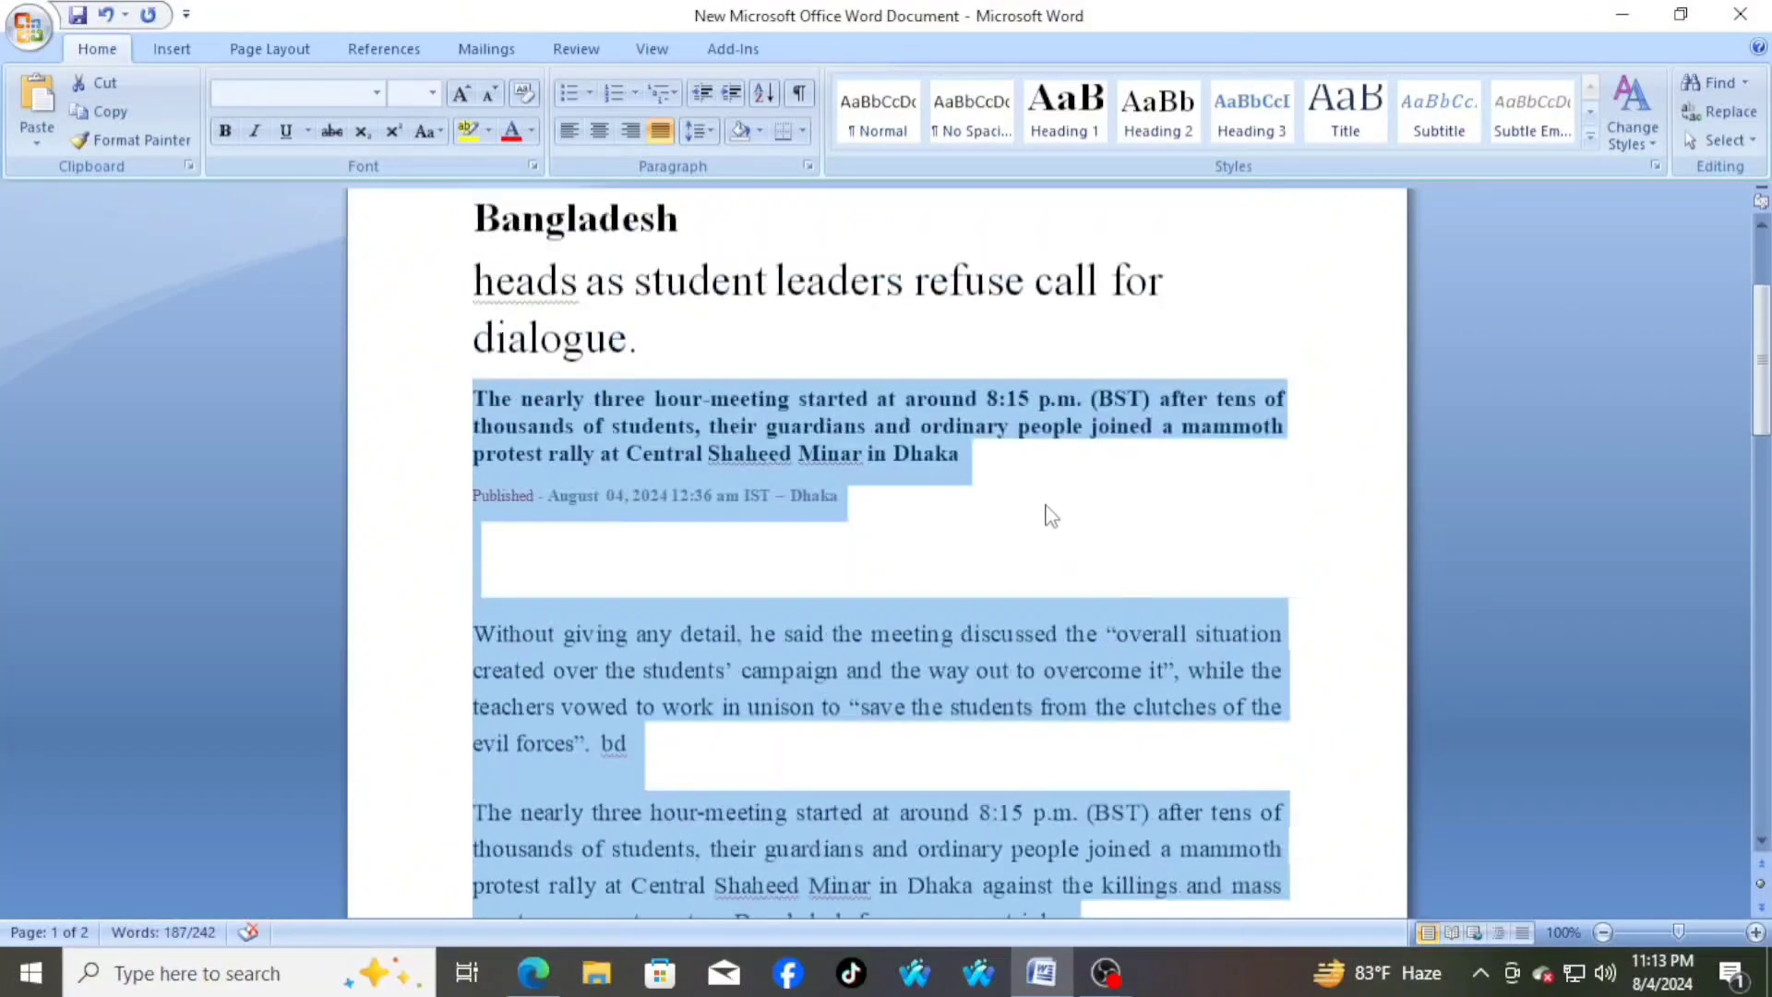
pyautogui.click(1025, 473)
pyautogui.scroll(-5, 1274, 532)
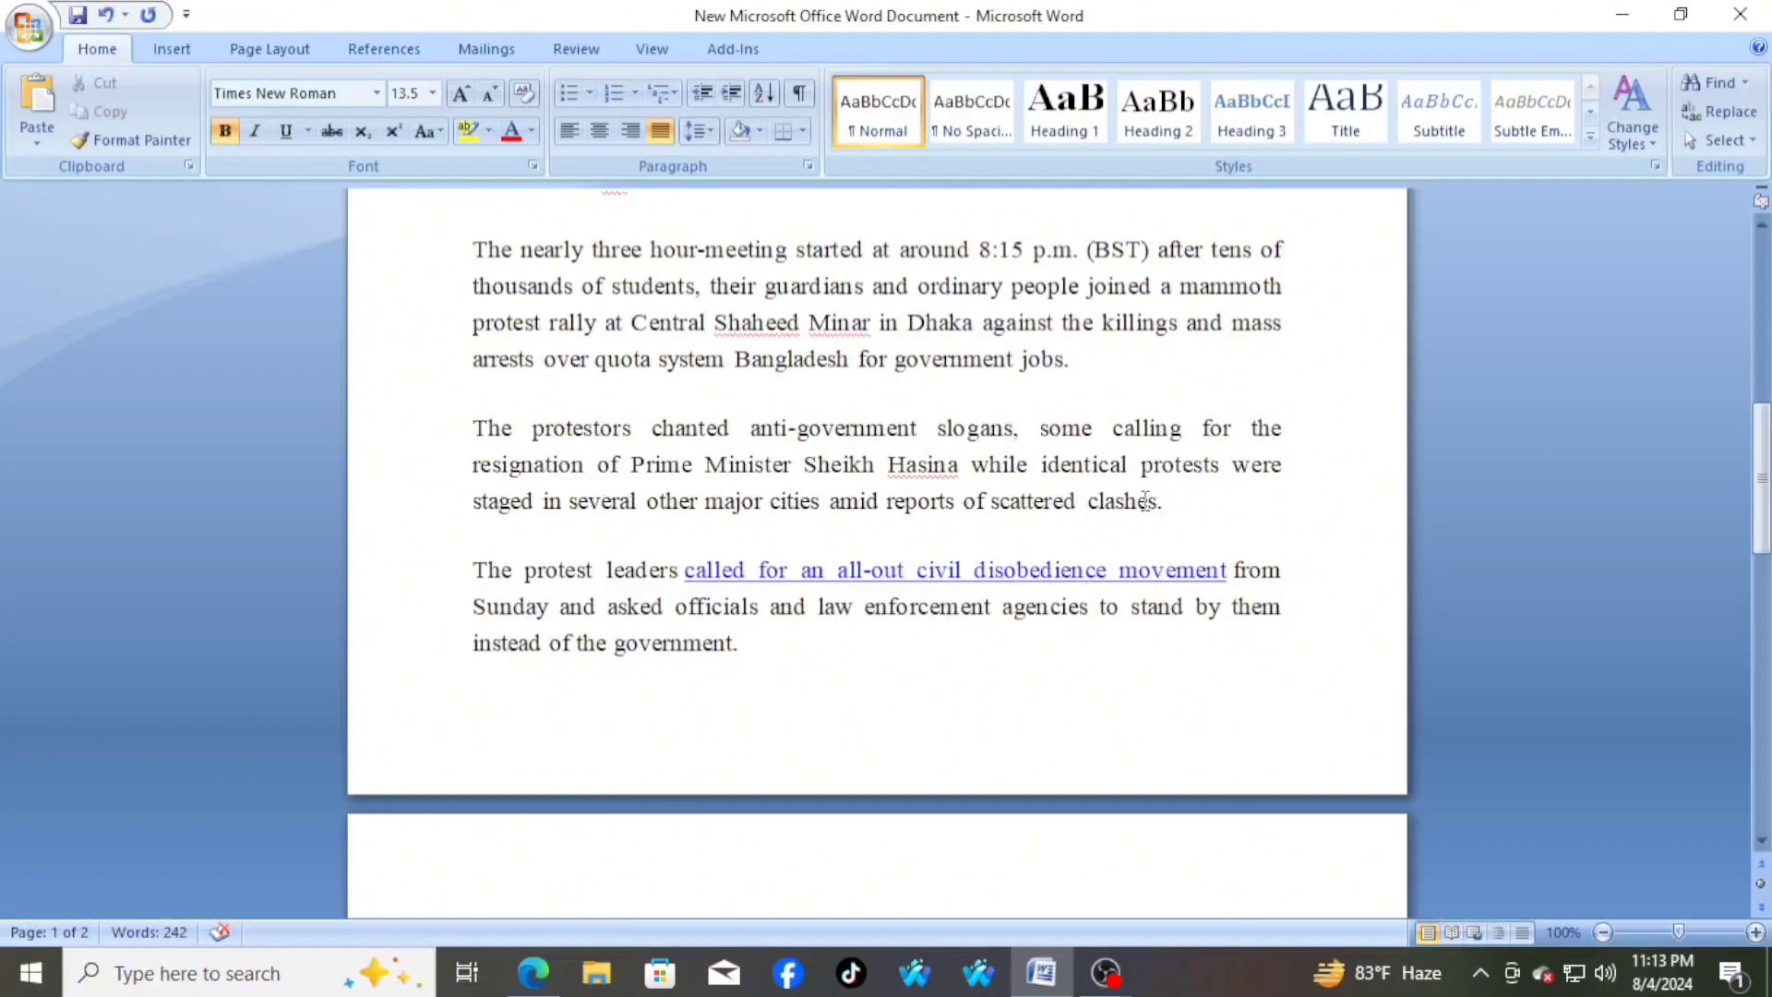
pyautogui.scroll(5, 1145, 501)
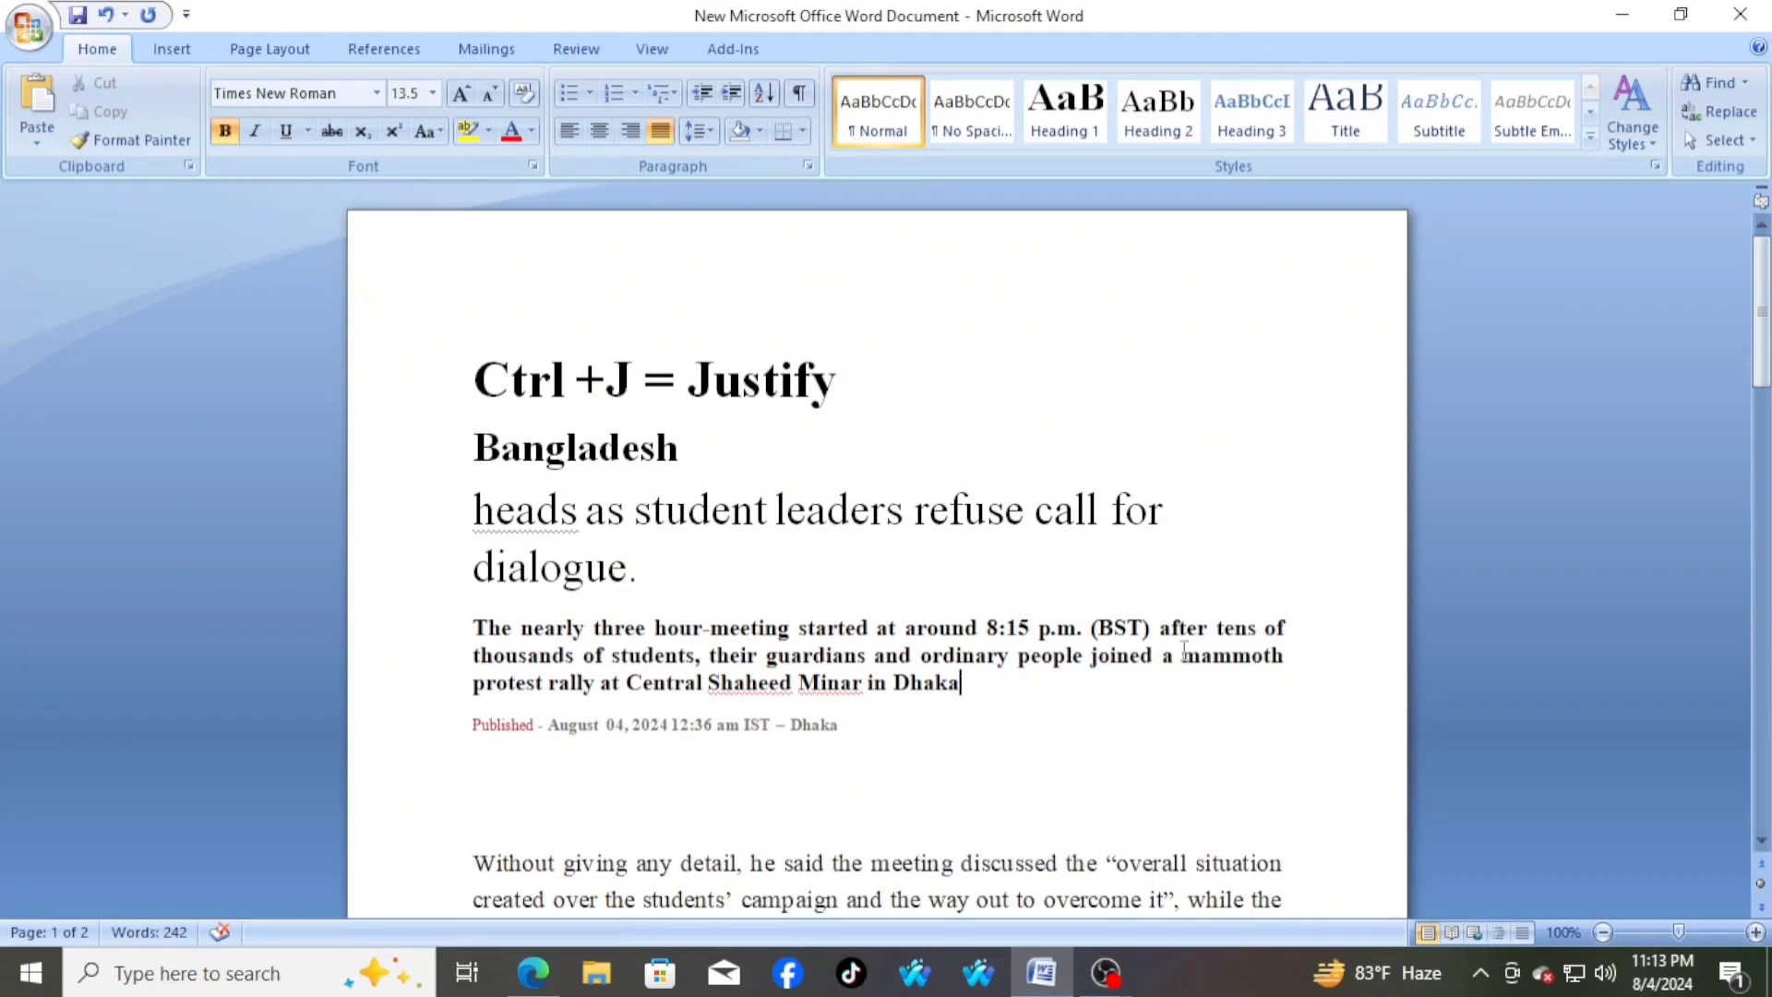
pyautogui.scroll(-3, 1219, 620)
pyautogui.scroll(-2, 1218, 620)
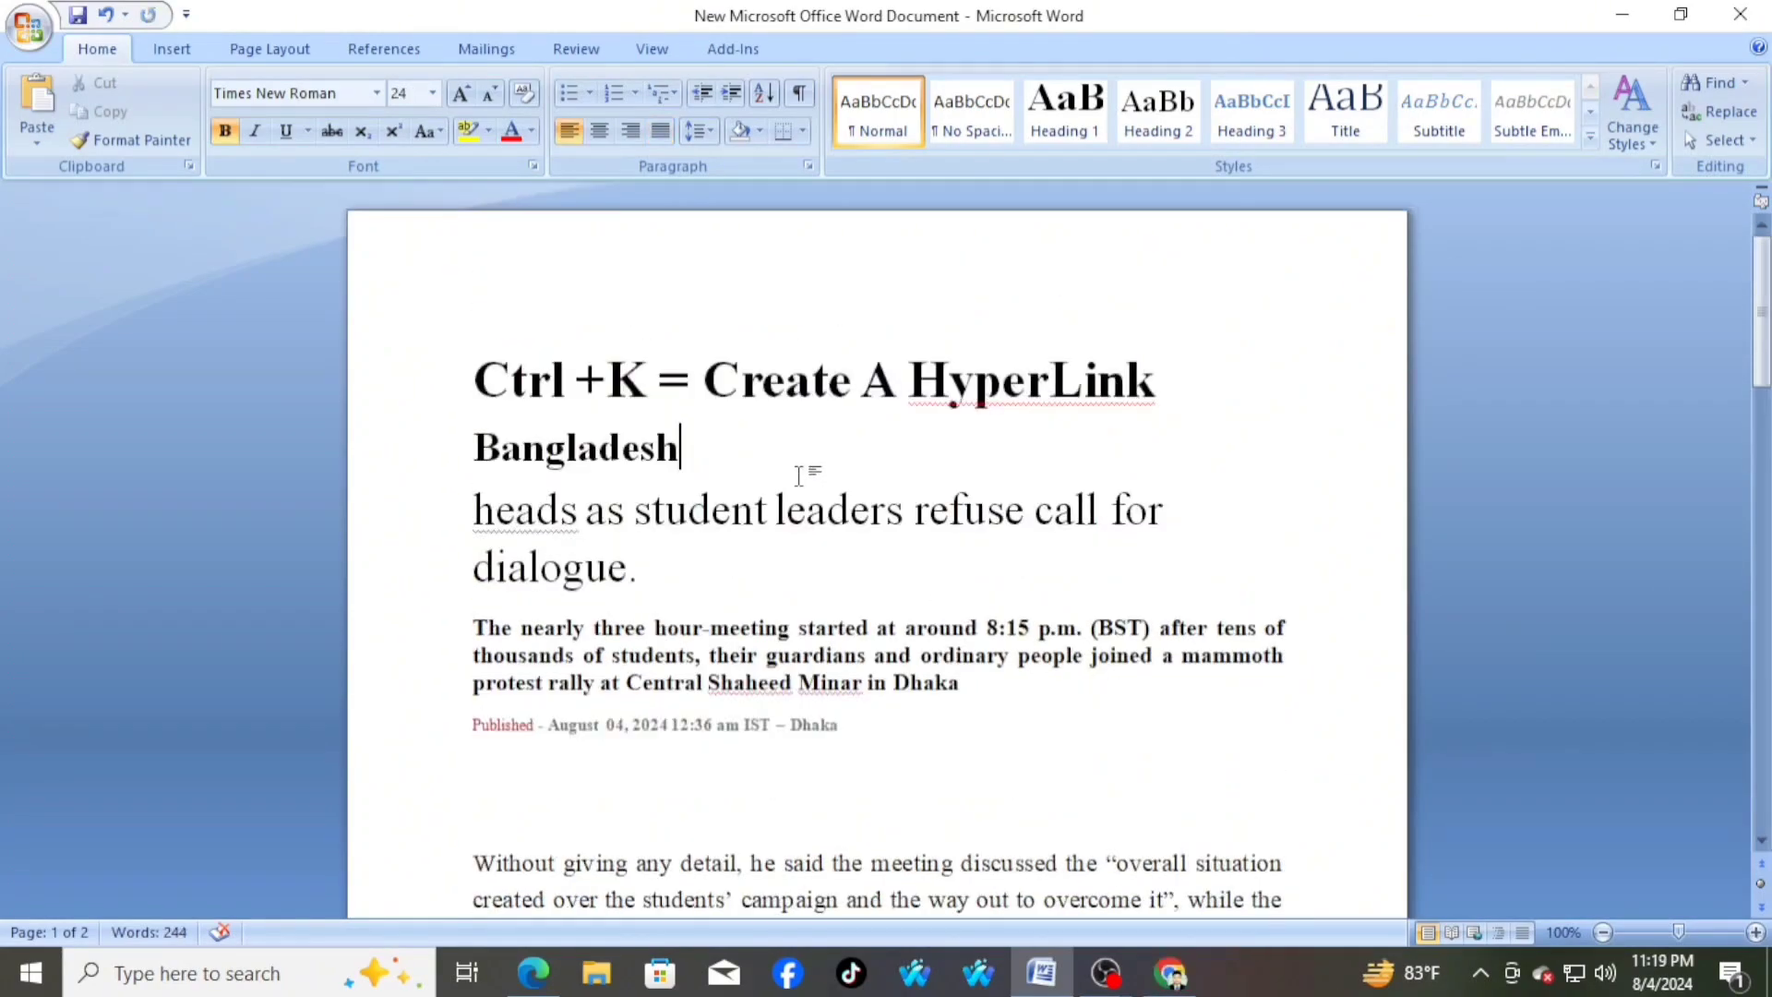
pyautogui.moveTo(474, 378); pyautogui.dragTo(1060, 398)
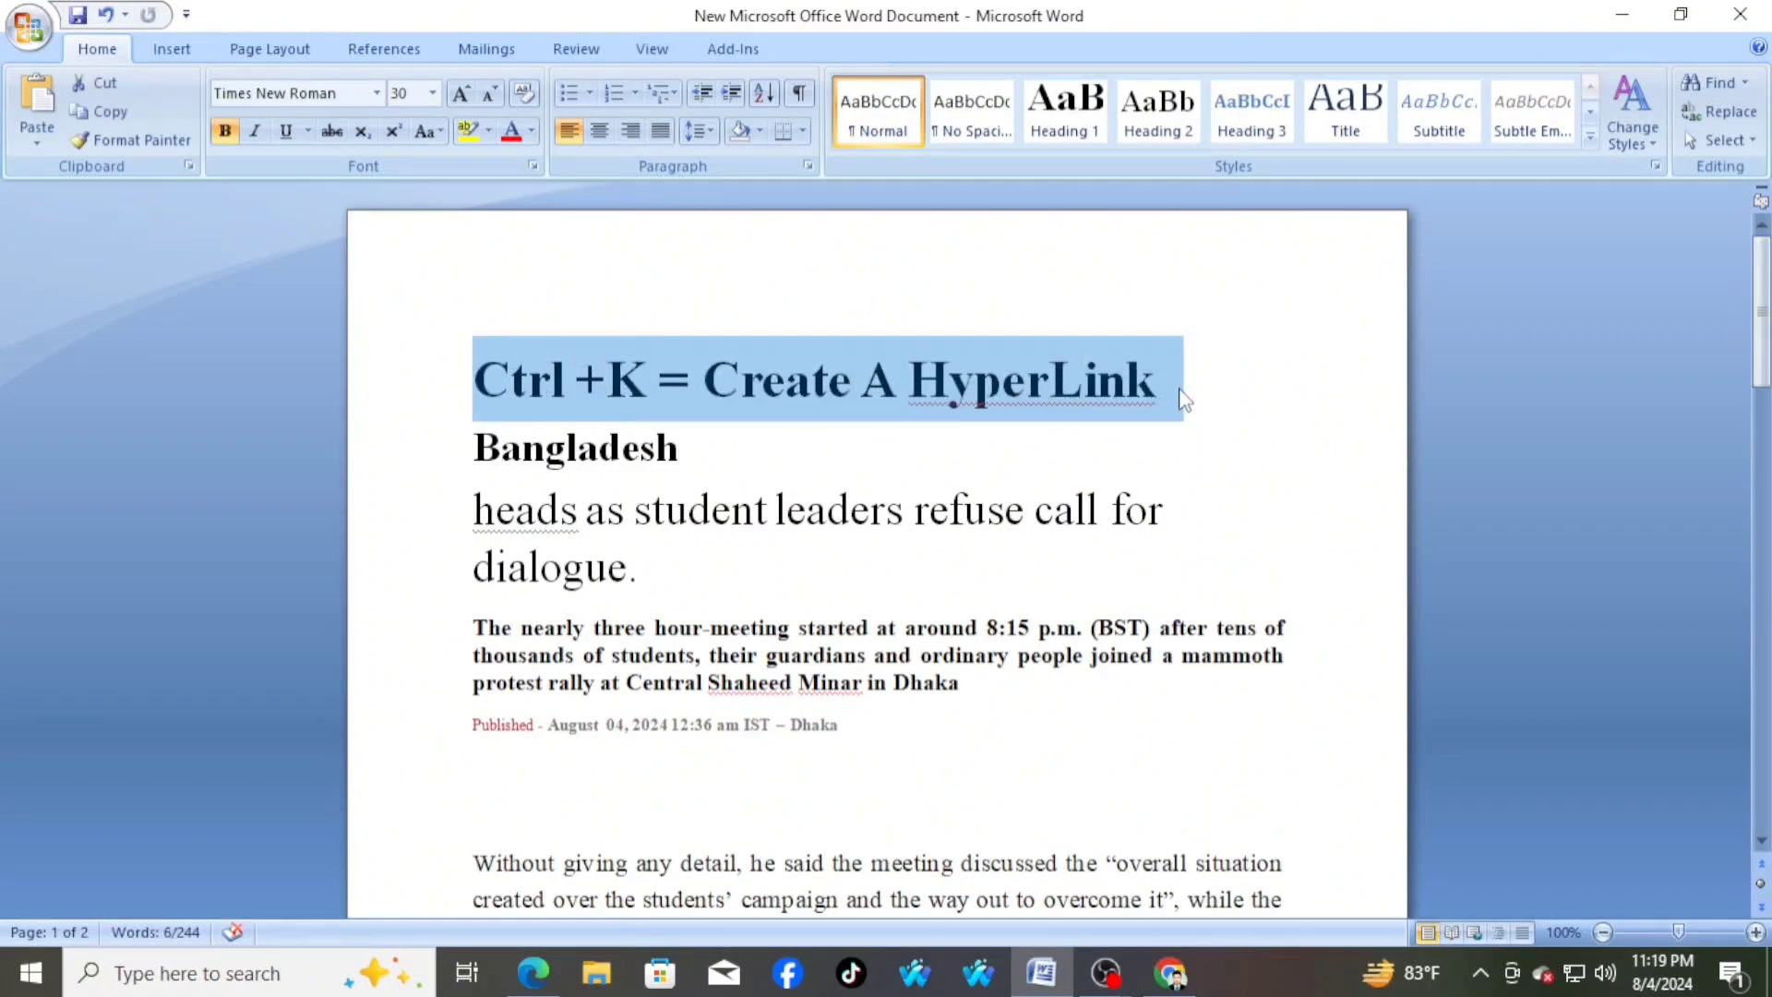
pyautogui.doubleClick(575, 449)
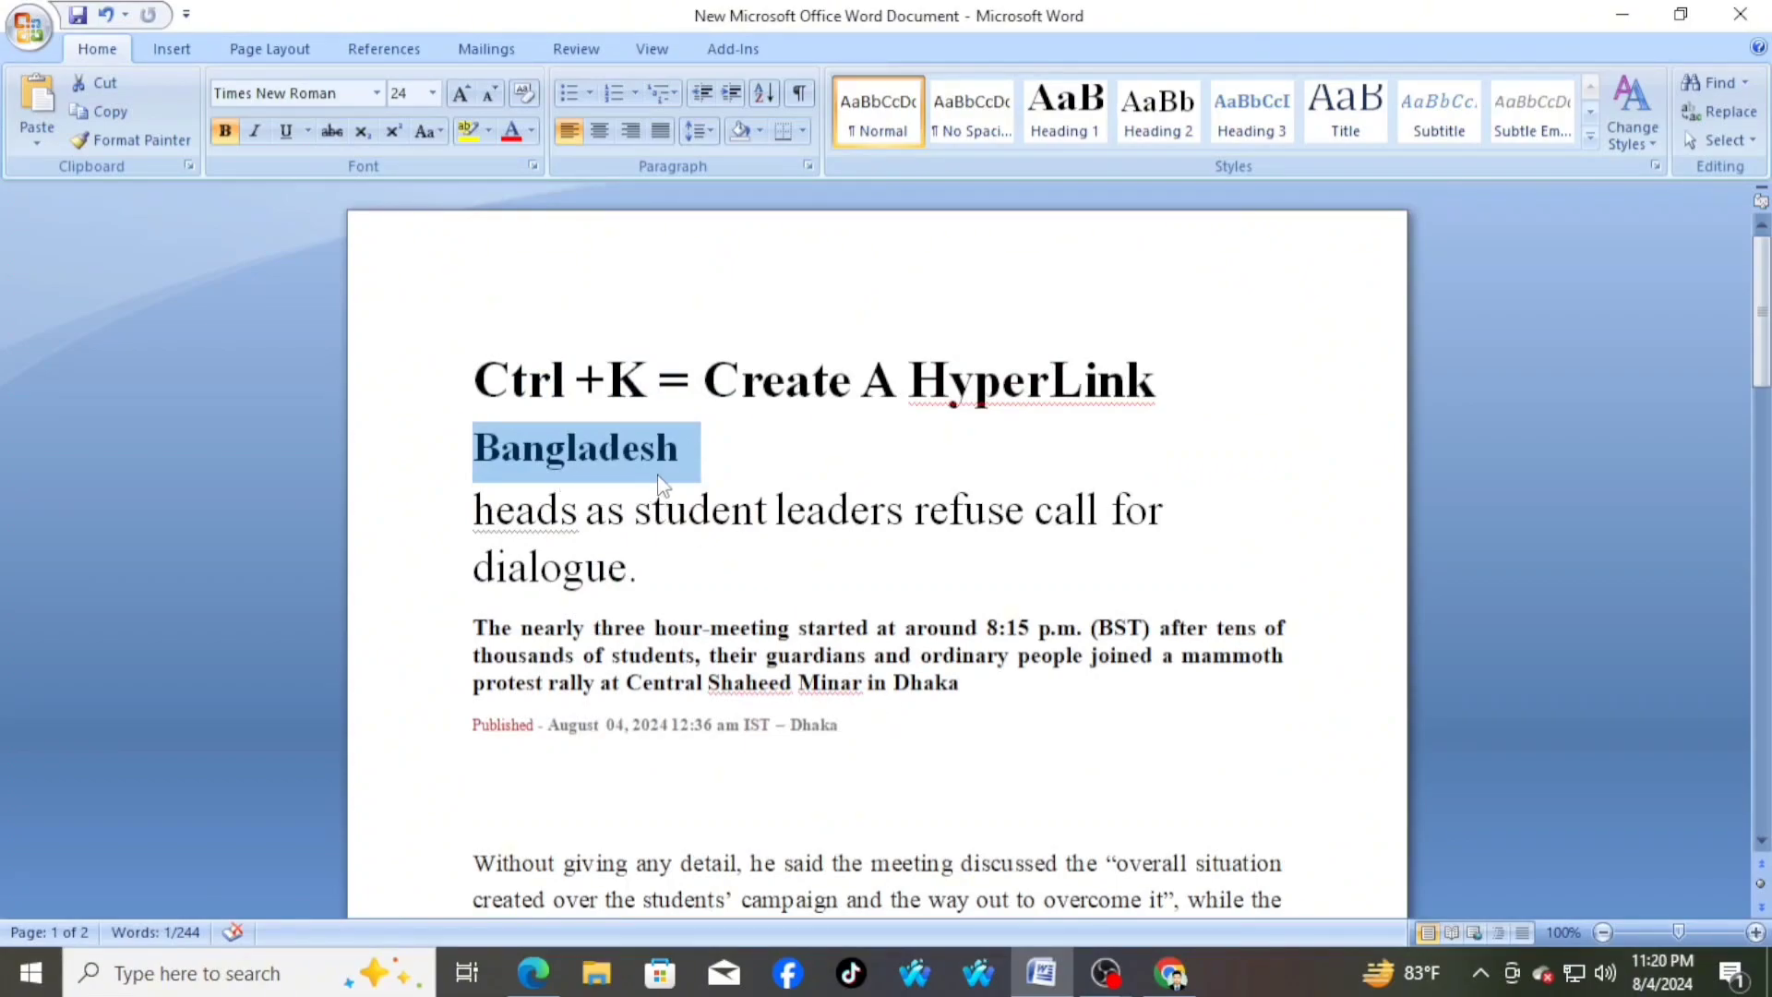
pyautogui.click(715, 457)
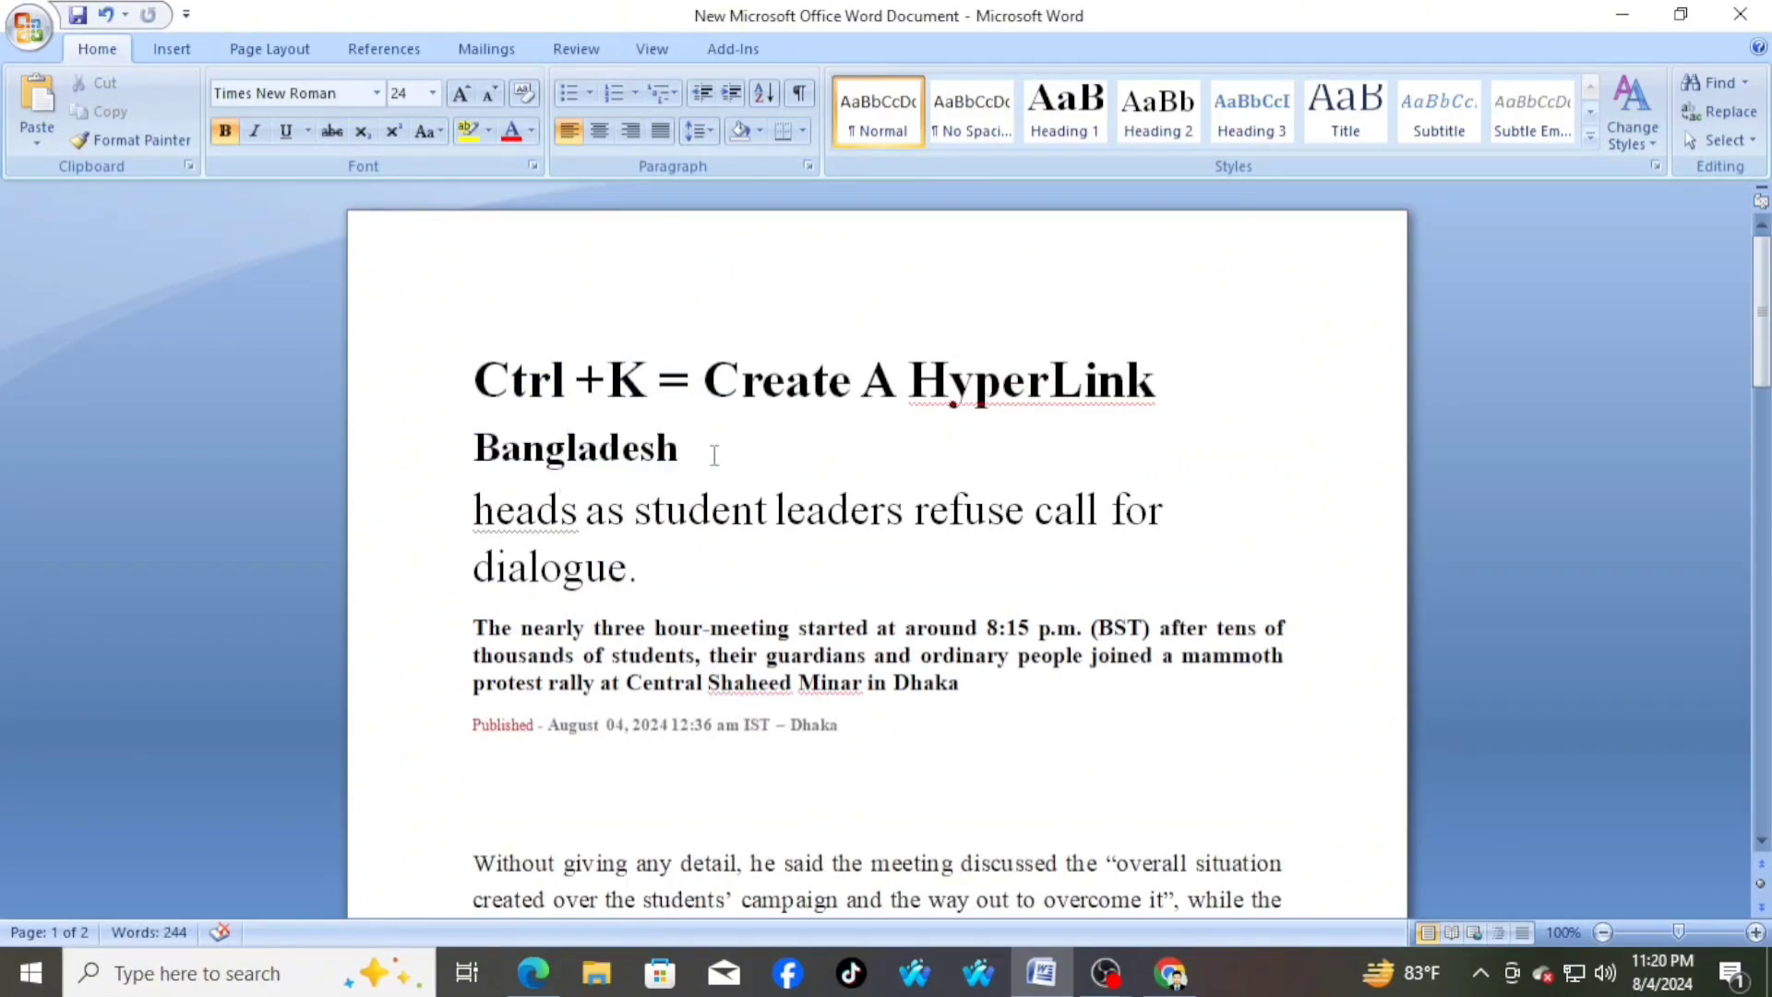
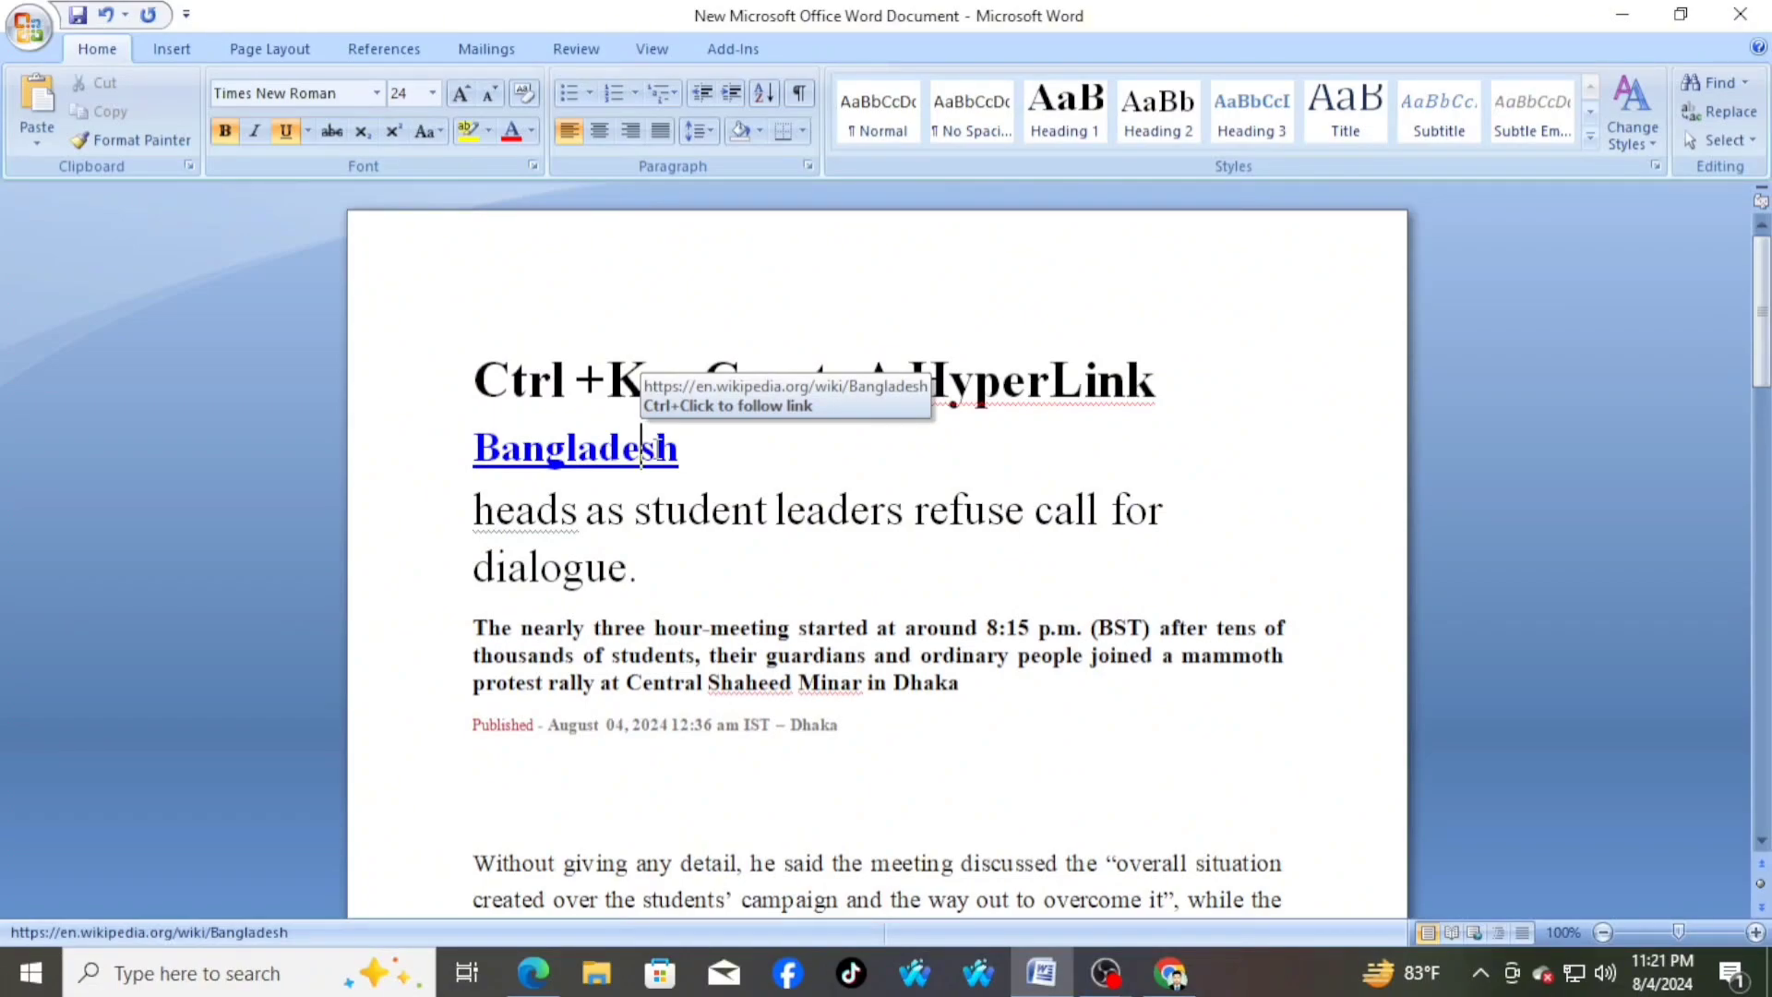
pyautogui.click(703, 450)
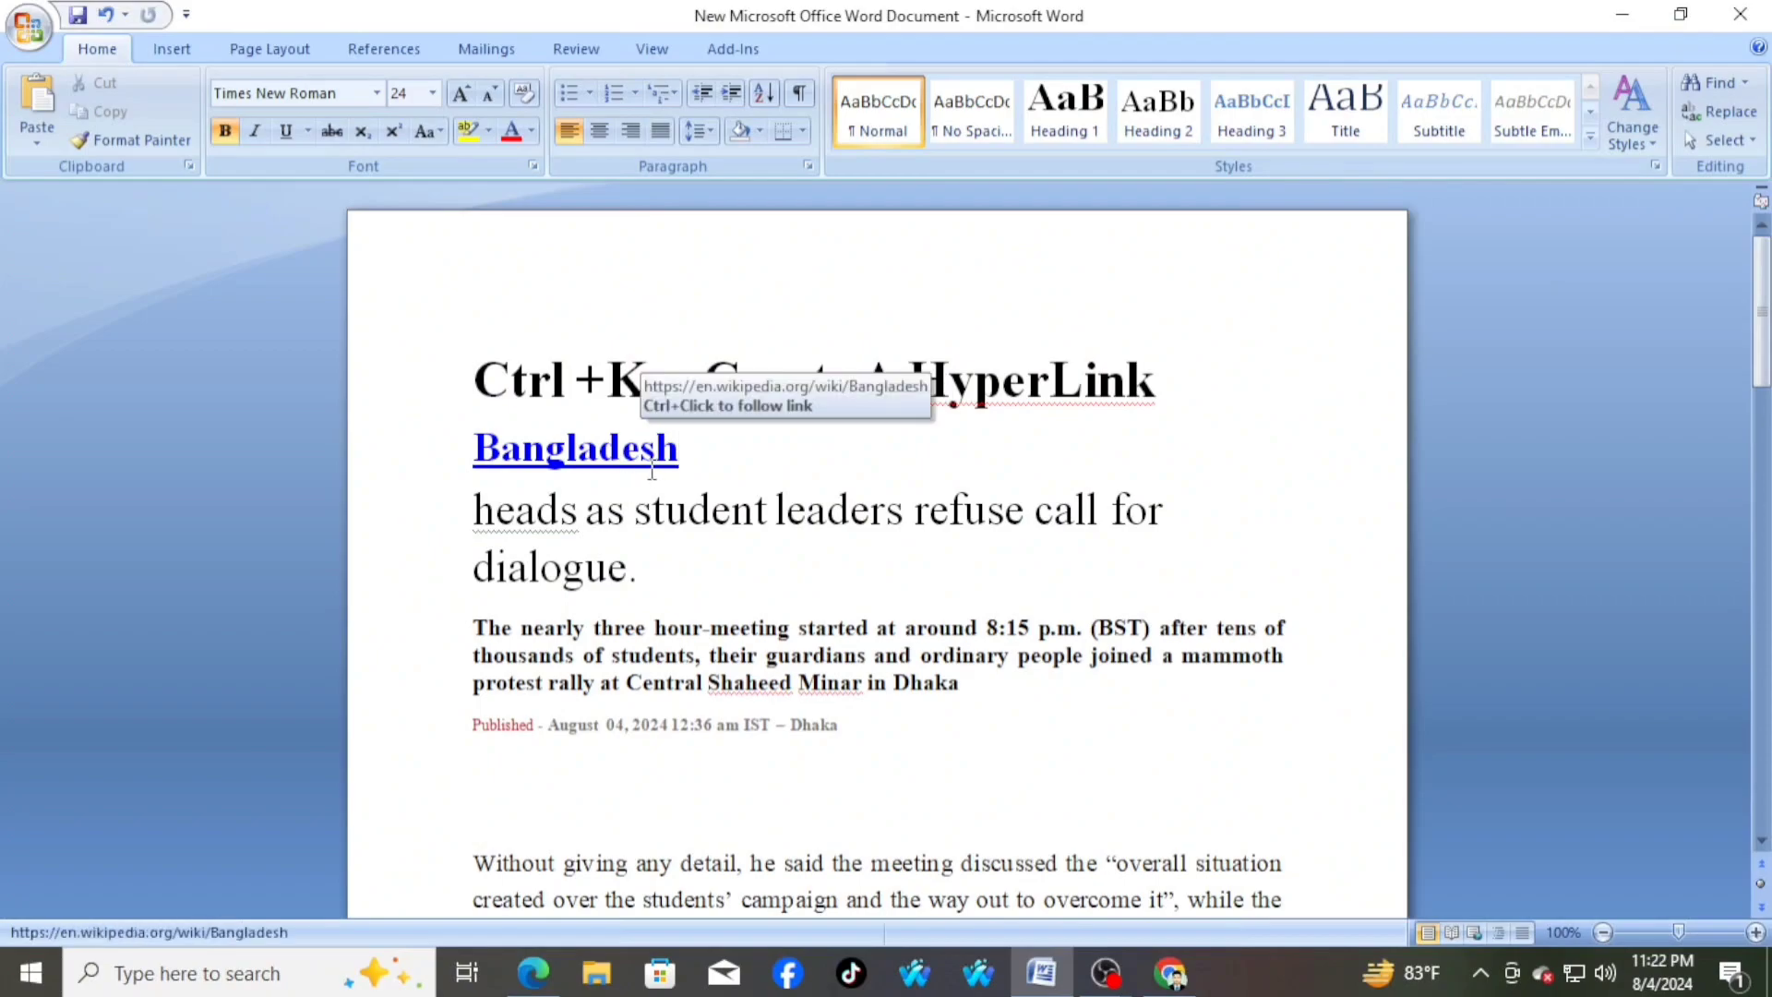
pyautogui.moveTo(475, 376); pyautogui.dragTo(1168, 383)
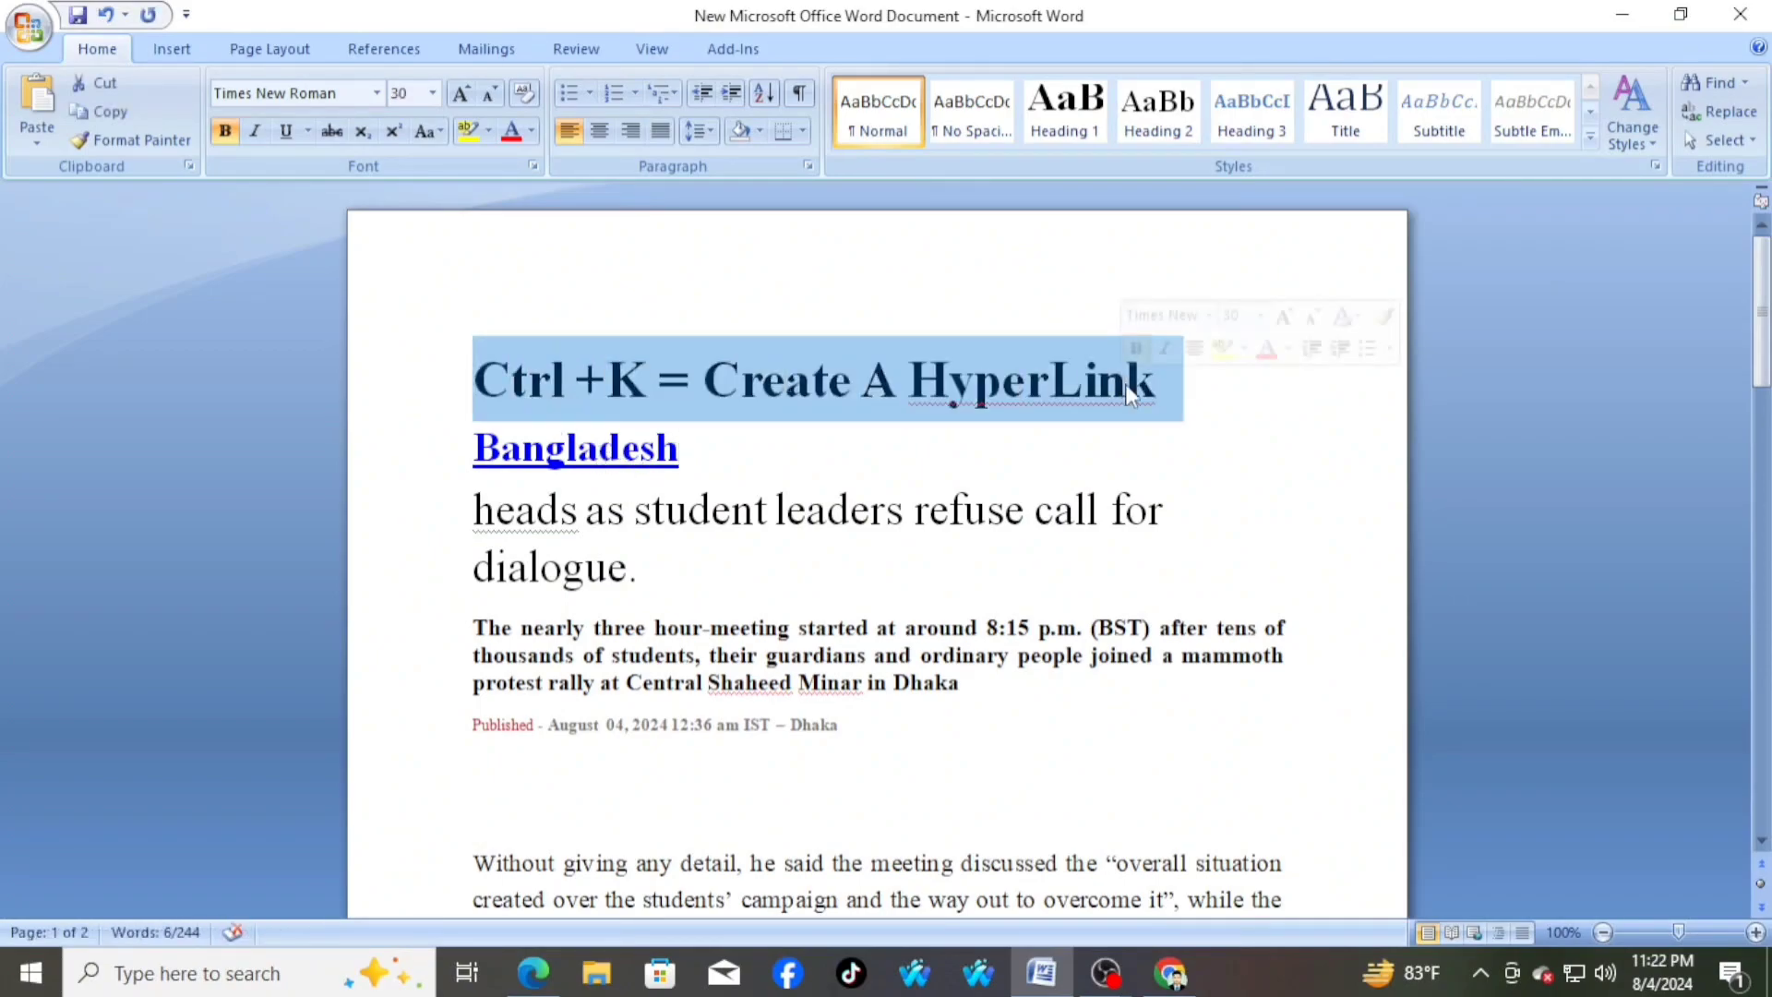
pyautogui.click(716, 461)
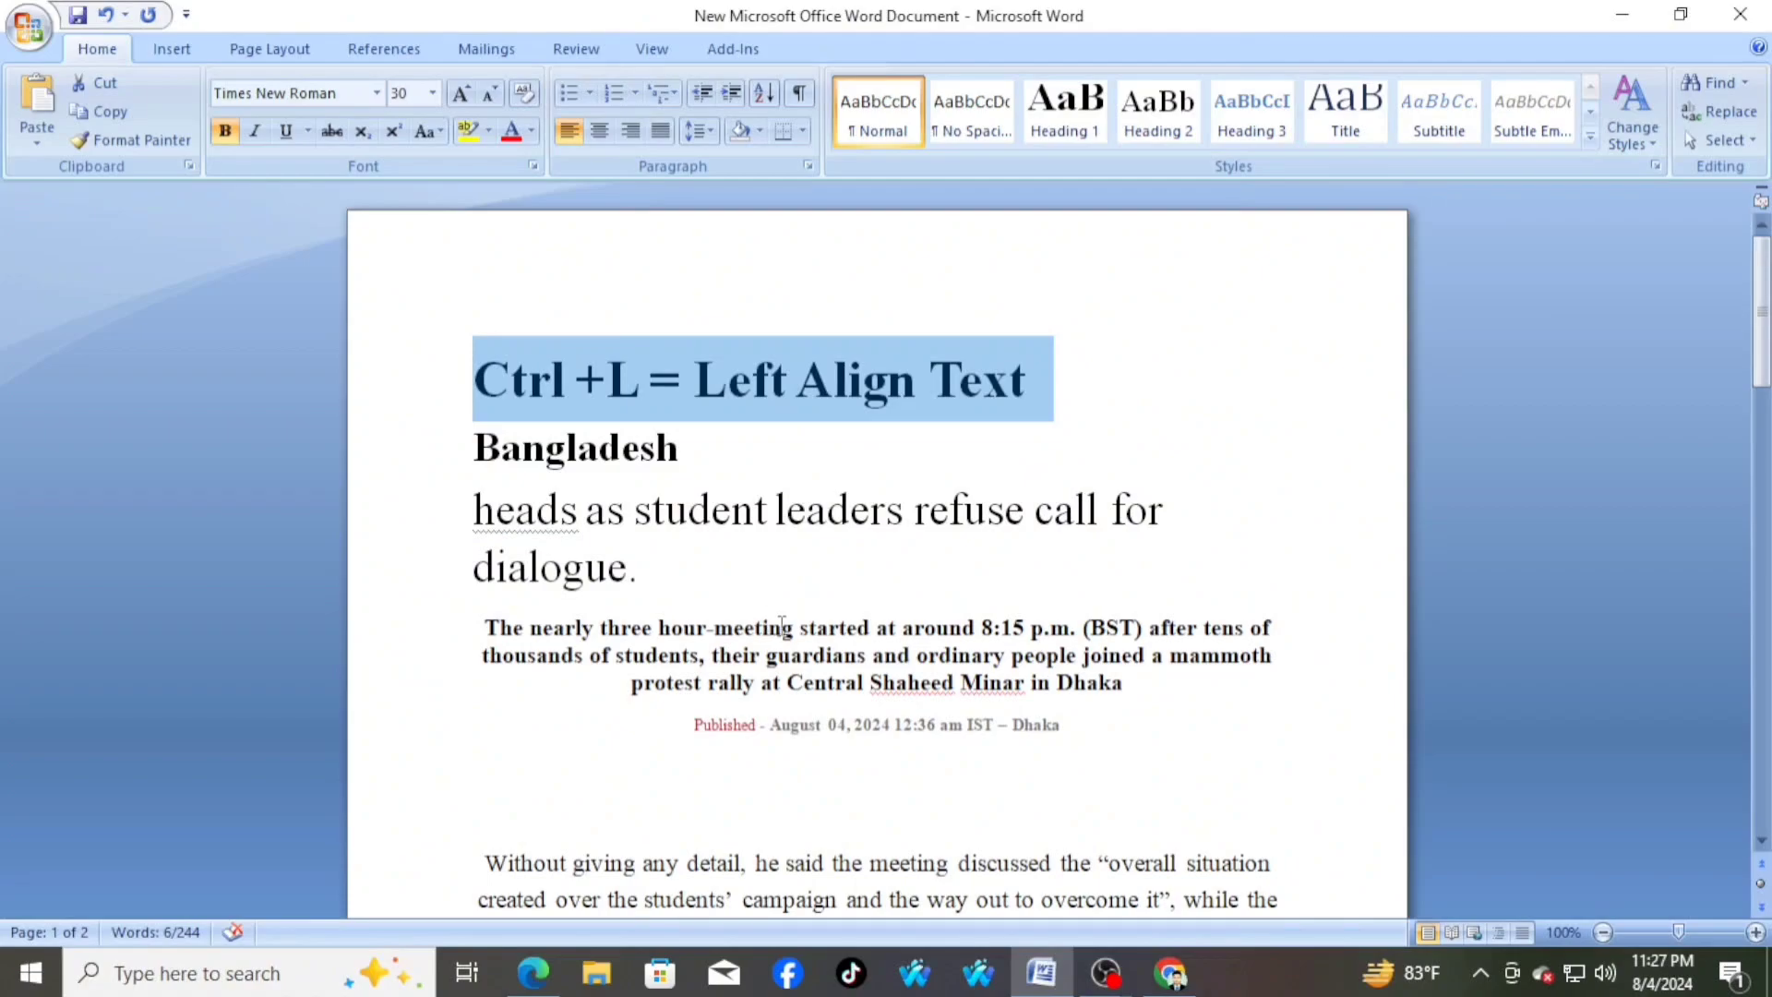
# Left-align the bold summary paragraph beginning "The nearly three hour-meeting started" together with the "Published" date line
pyautogui.scroll(-1, 787, 626)
pyautogui.scroll(1, 551, 576)
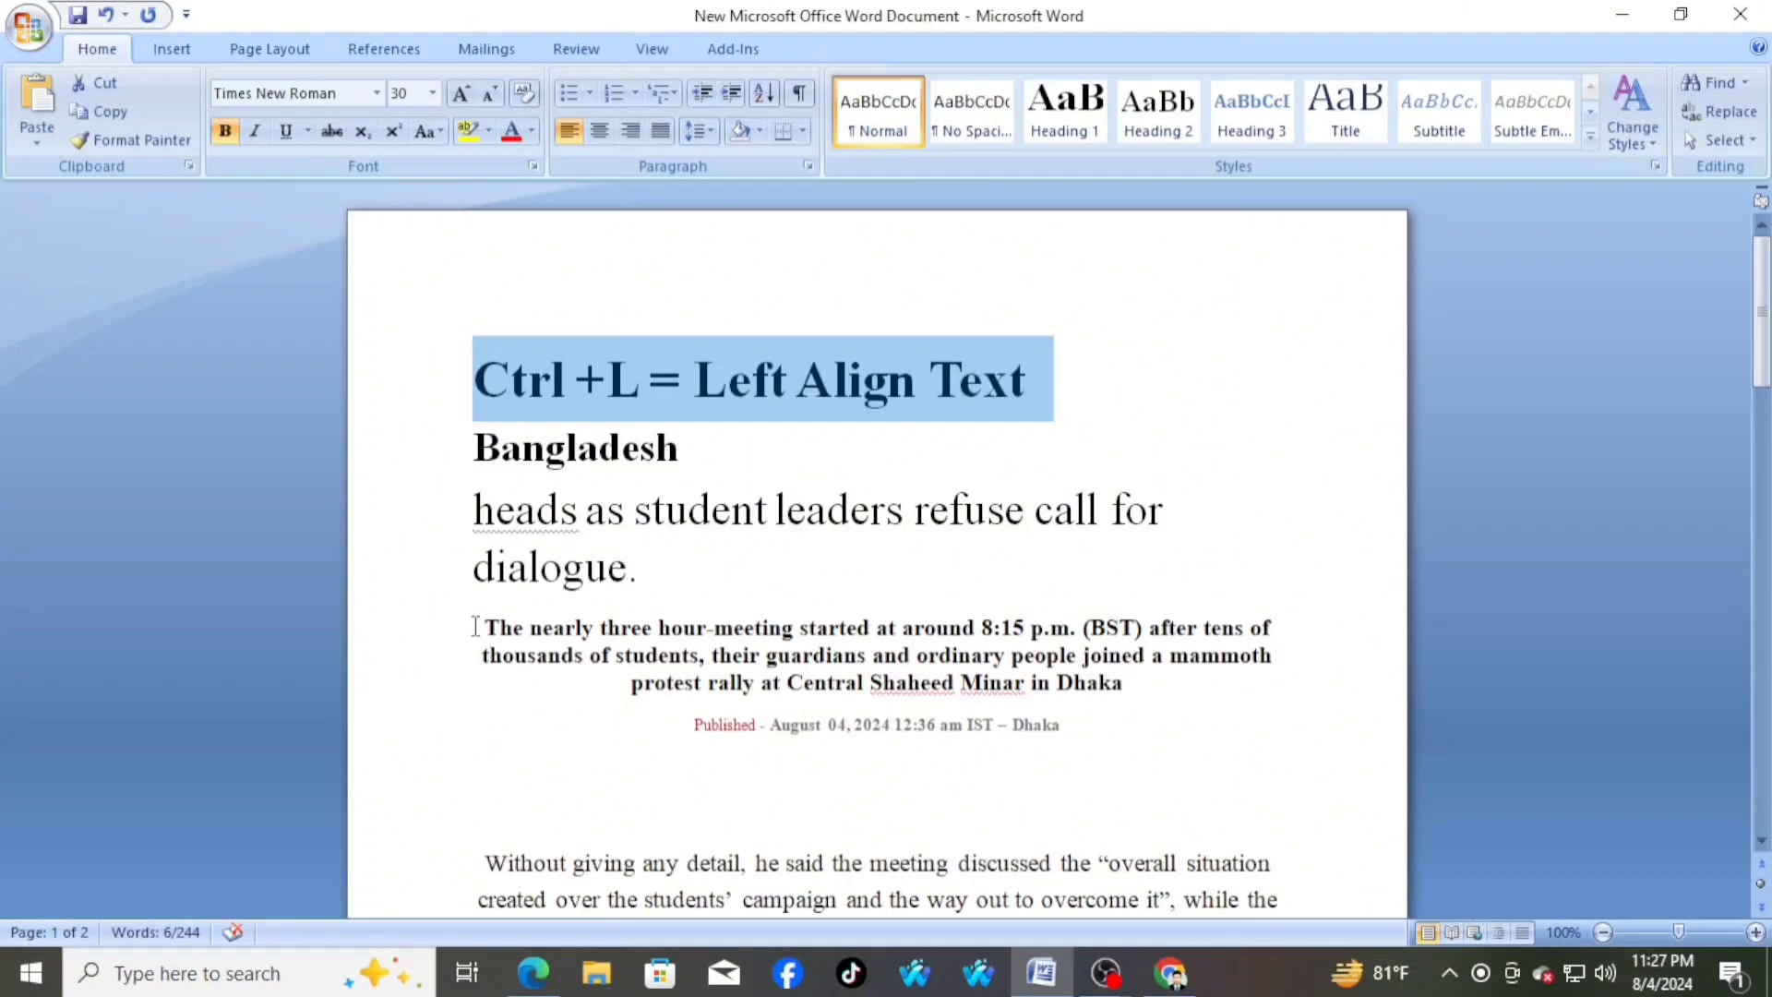
pyautogui.moveTo(475, 627); pyautogui.dragTo(1109, 762)
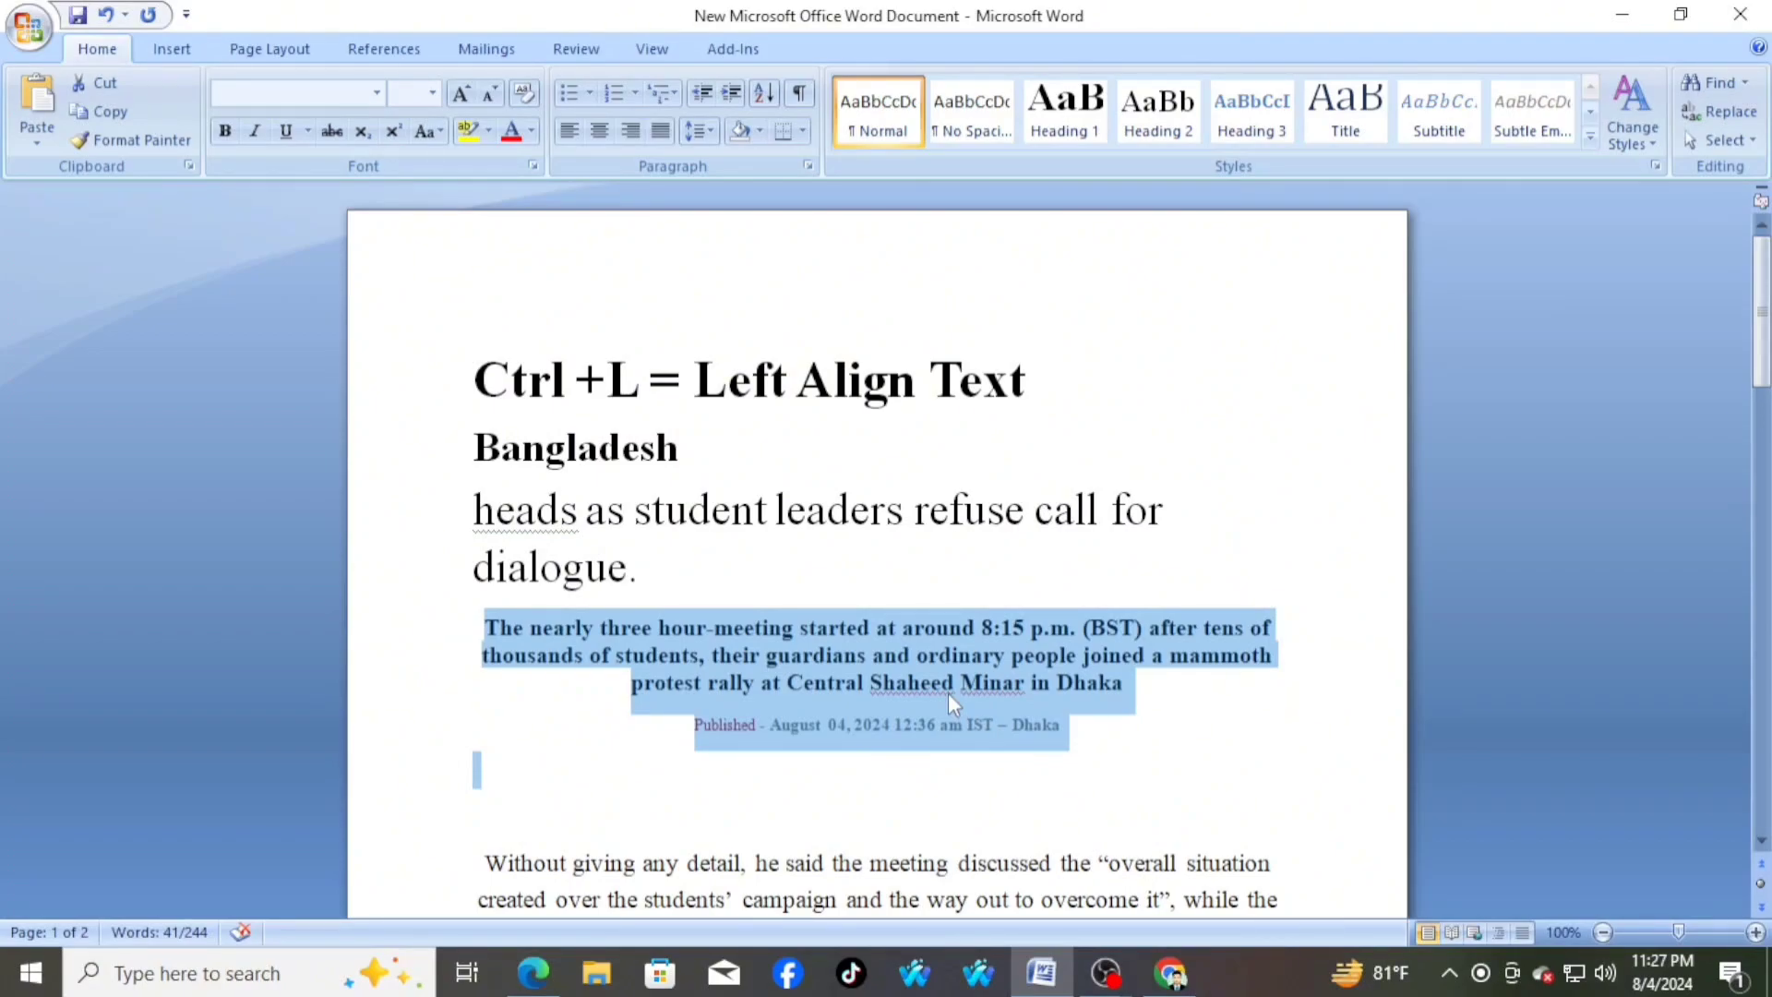
pyautogui.hotkey('ctrl', 'l')
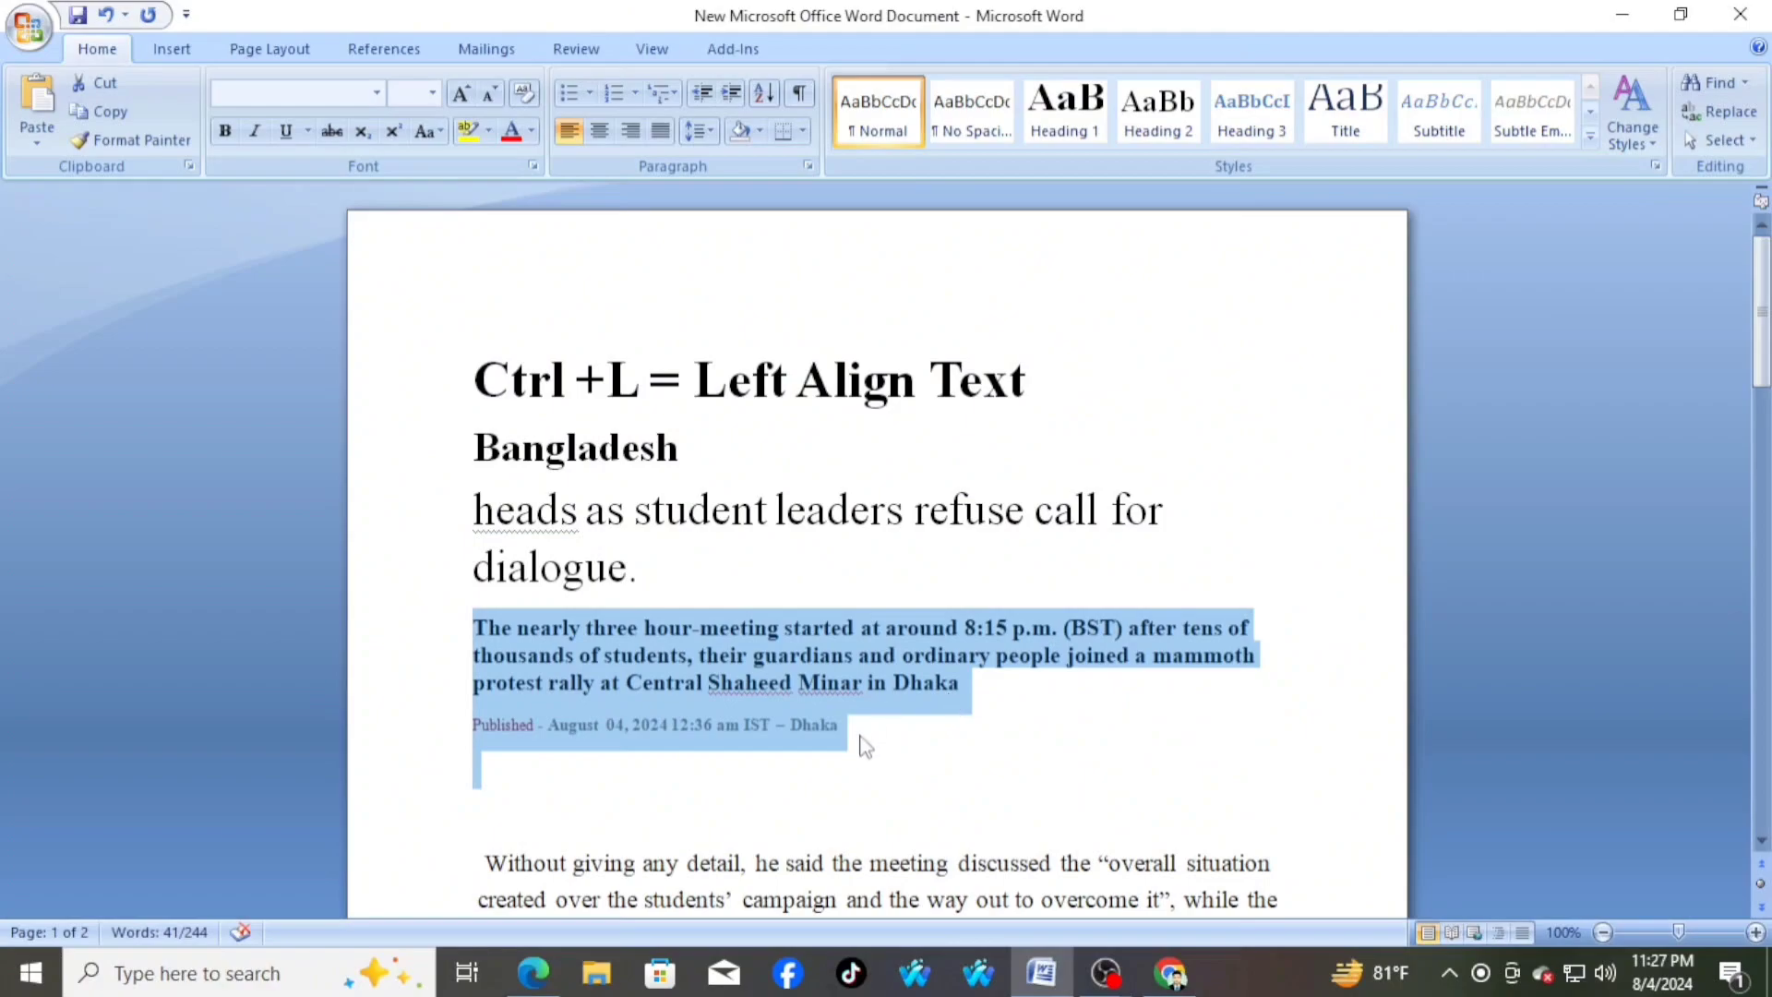
pyautogui.click(863, 729)
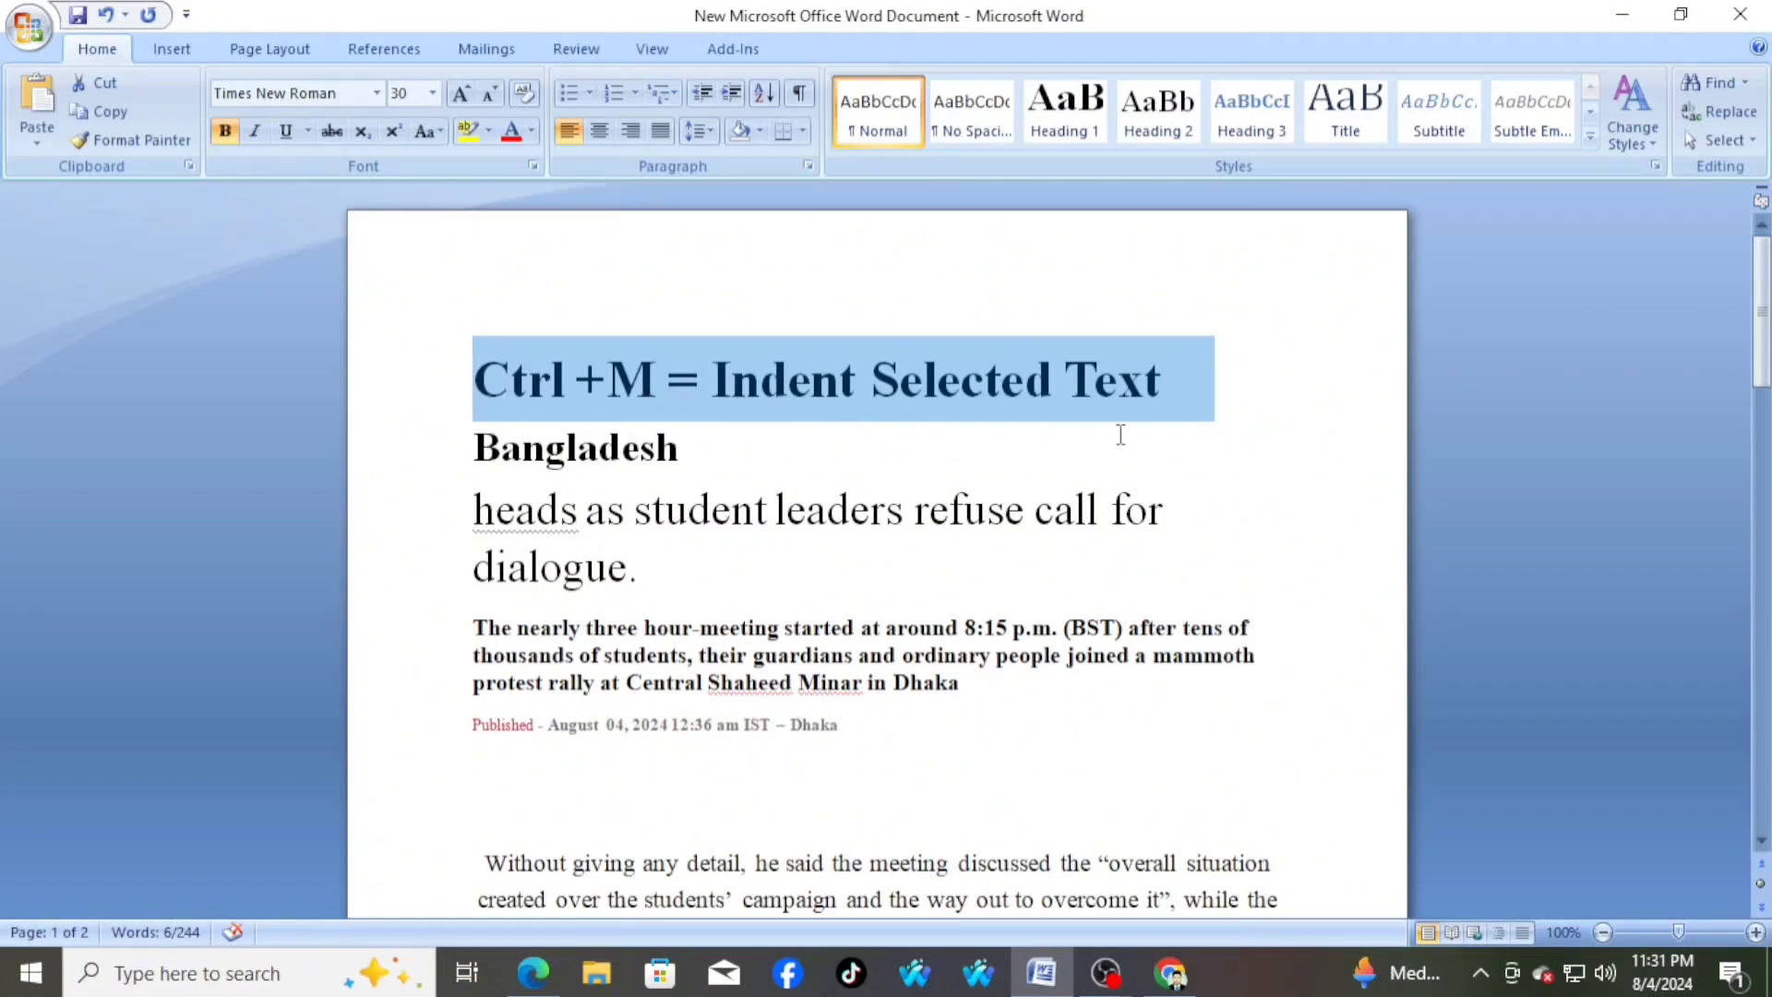
# Indent the bold summary paragraph and the "Published" line repeatedly until they form a narrow column against the page's right margin
pyautogui.click(1152, 384)
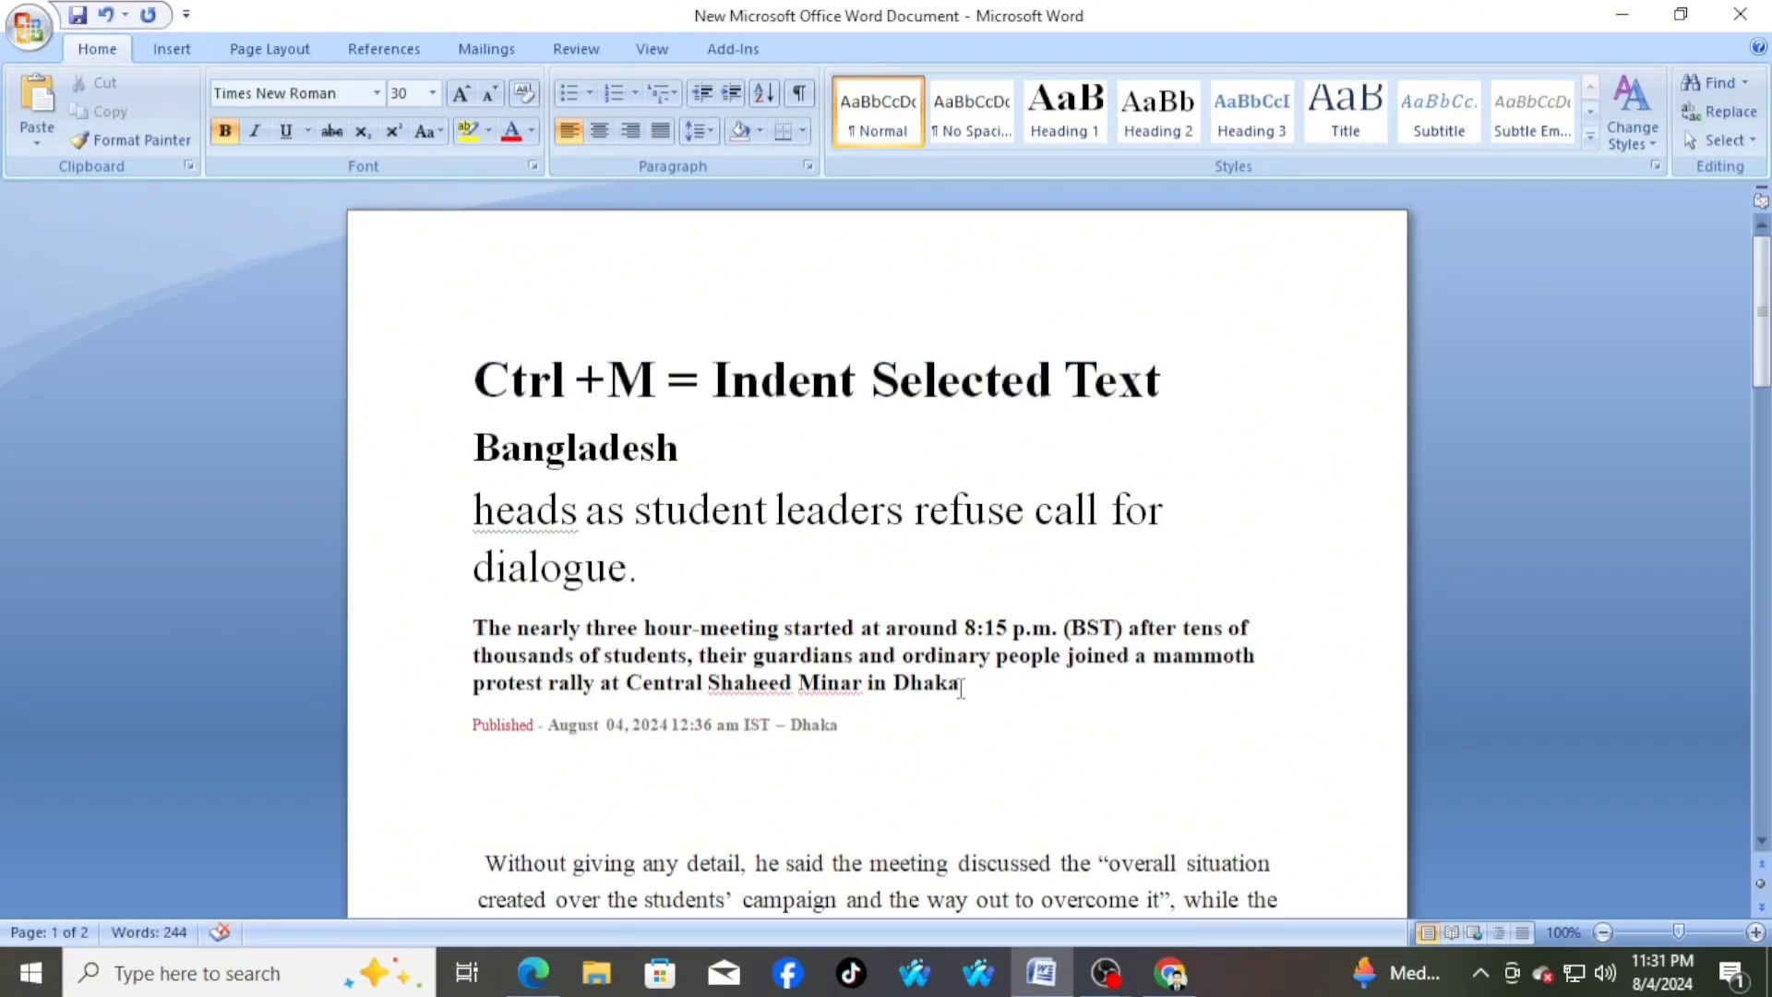
pyautogui.scroll(-2, 960, 683)
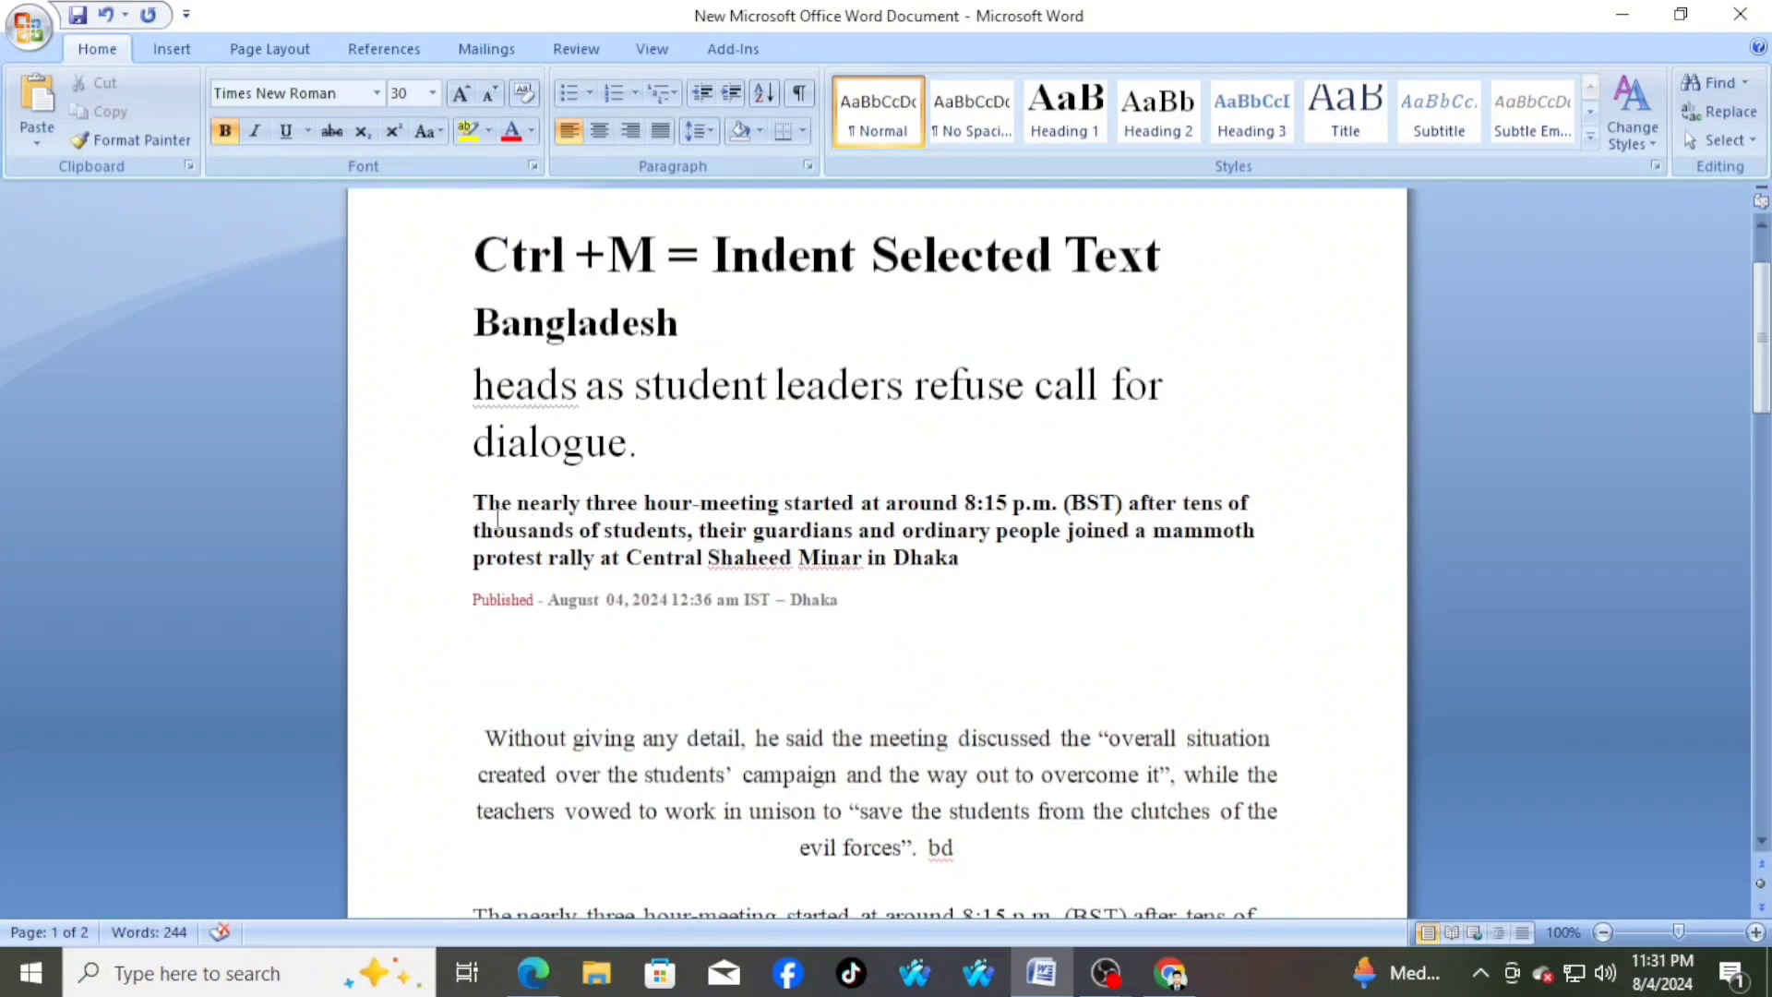
pyautogui.moveTo(472, 503); pyautogui.dragTo(889, 621)
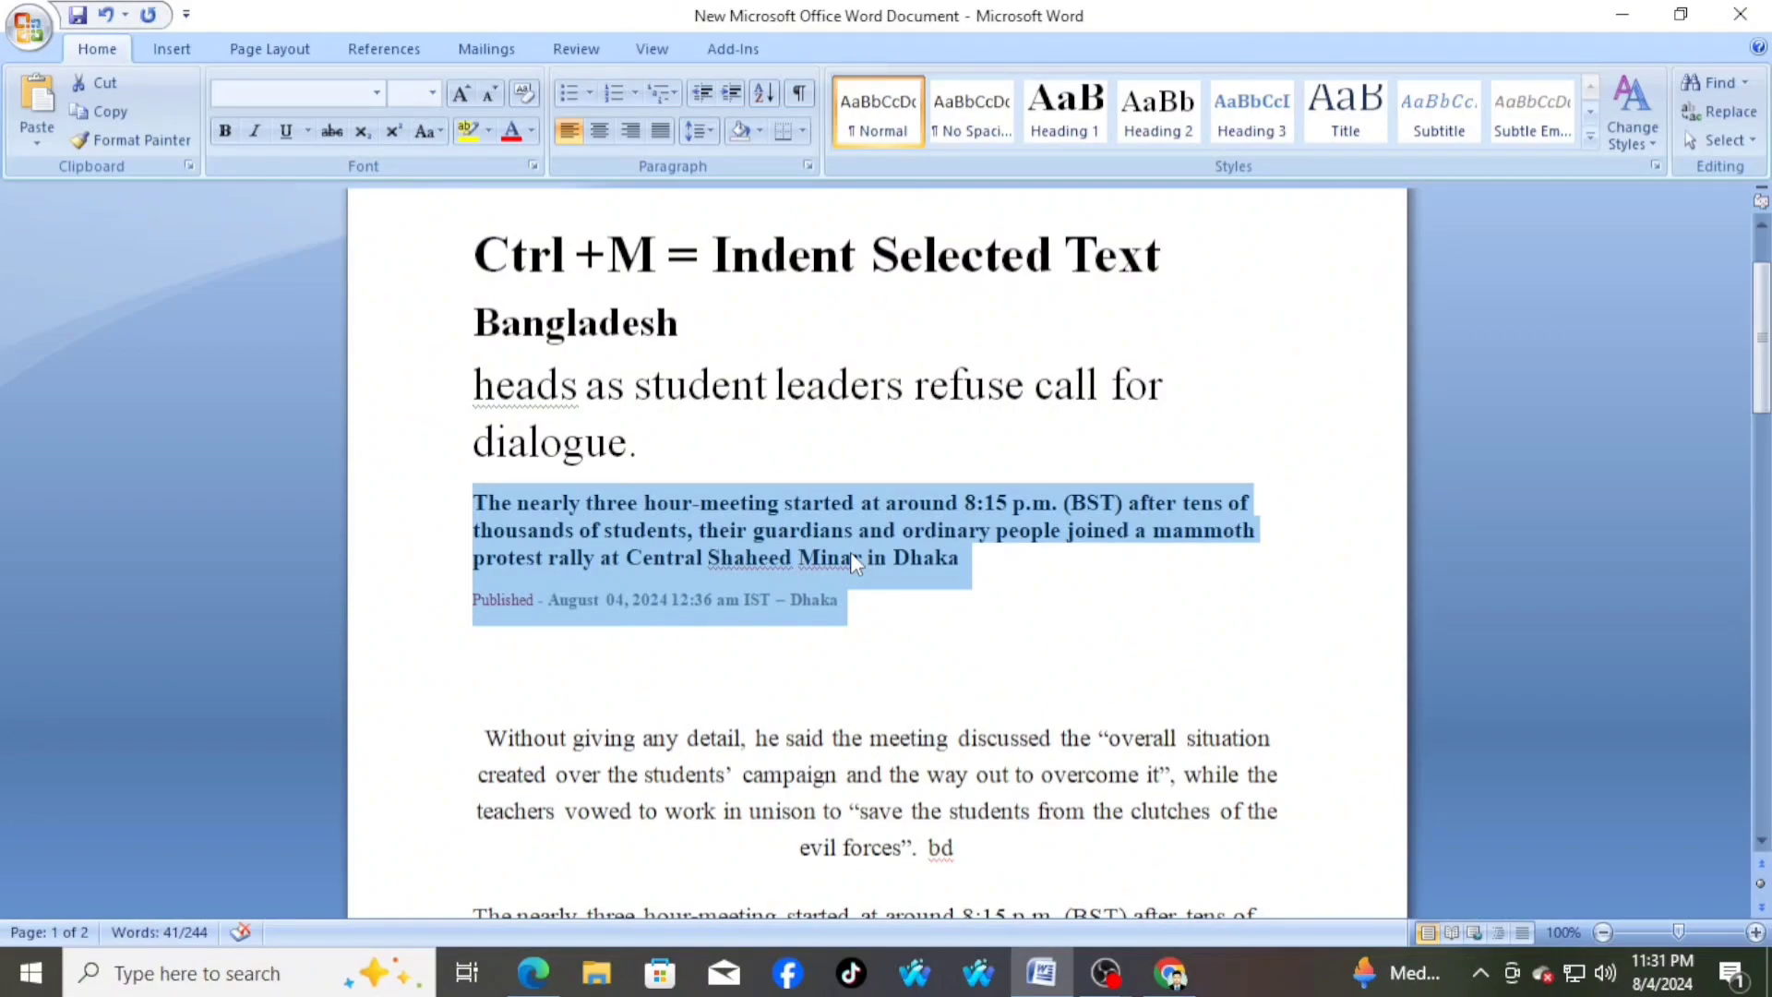
pyautogui.hotkey('ctrl', 'm')
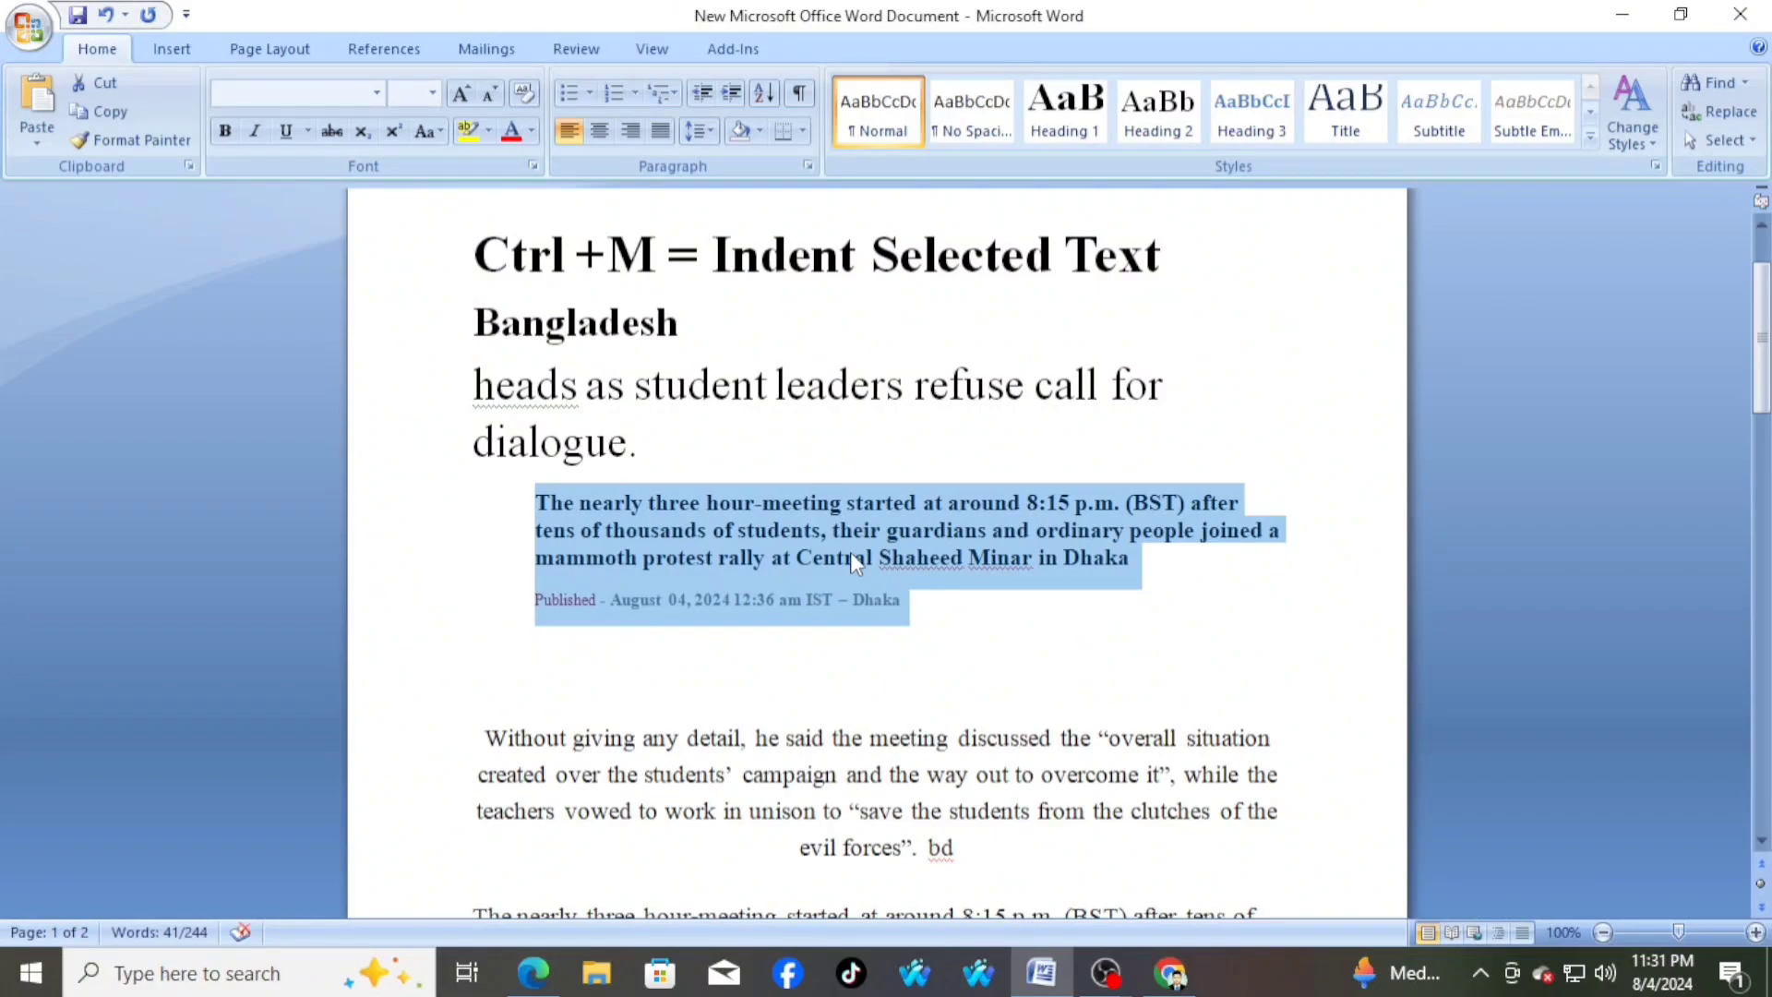
pyautogui.hotkey('ctrl', 'm')
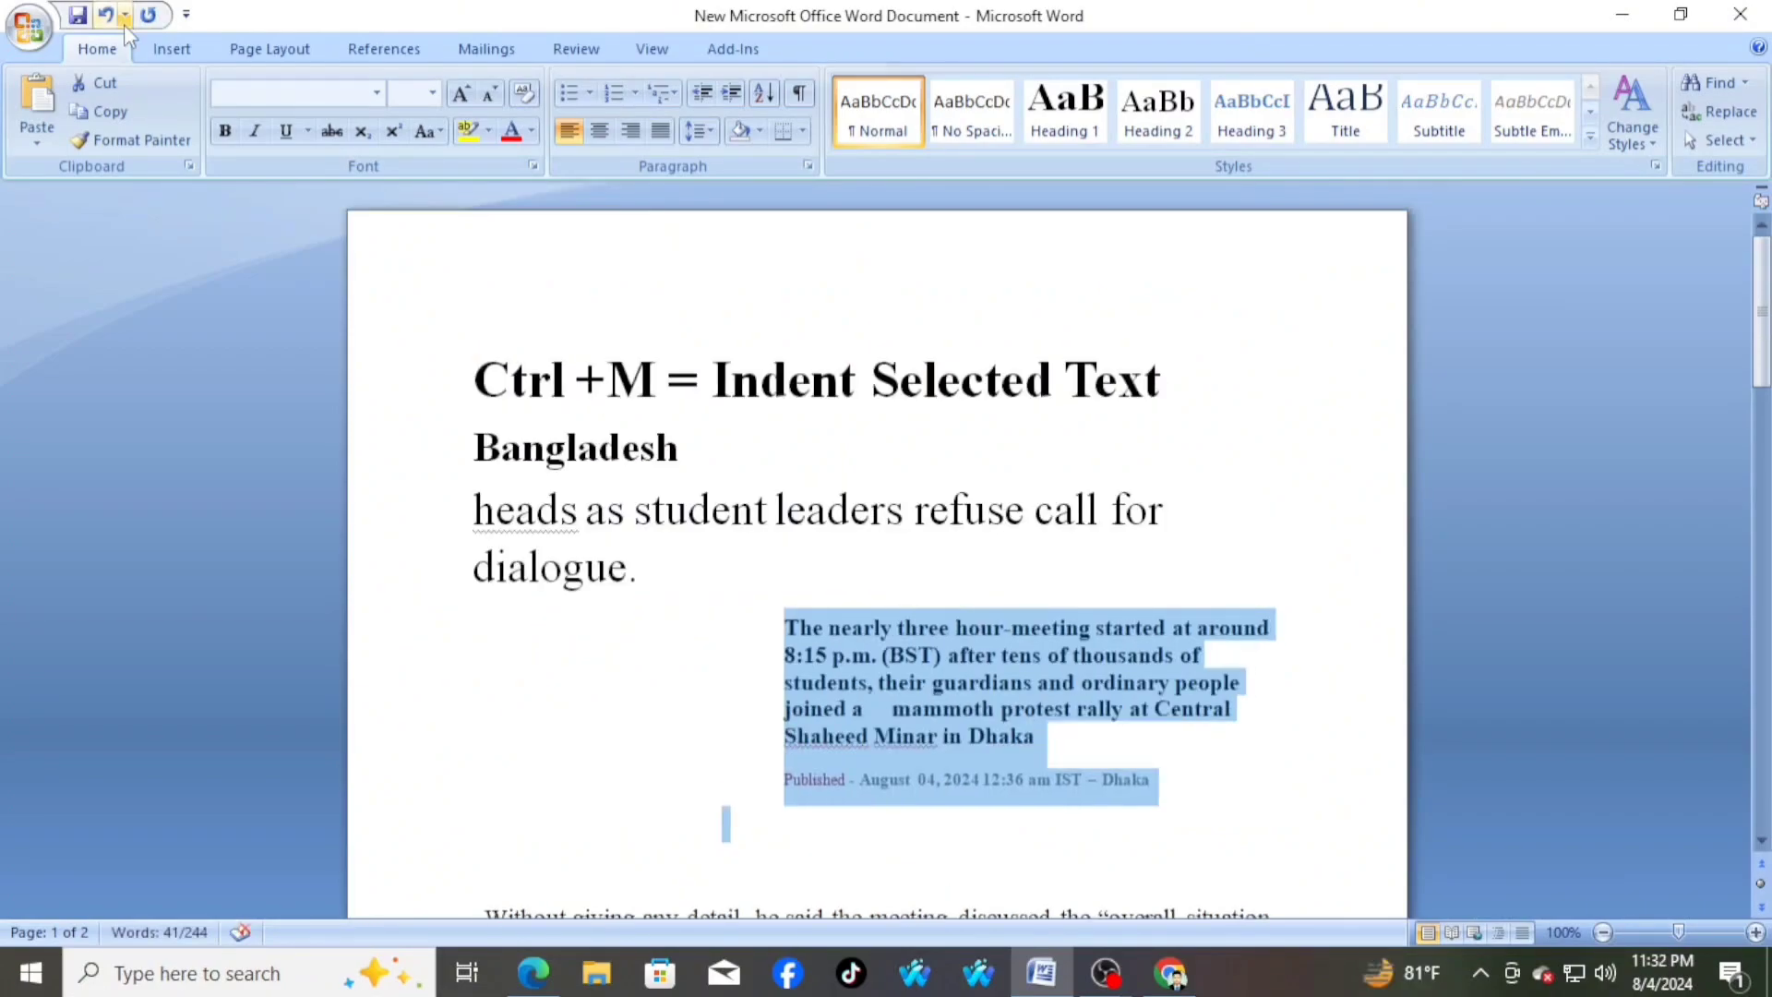
pyautogui.hotkey('ctrl', 'm')
pyautogui.hotkey('ctrl', 'm')
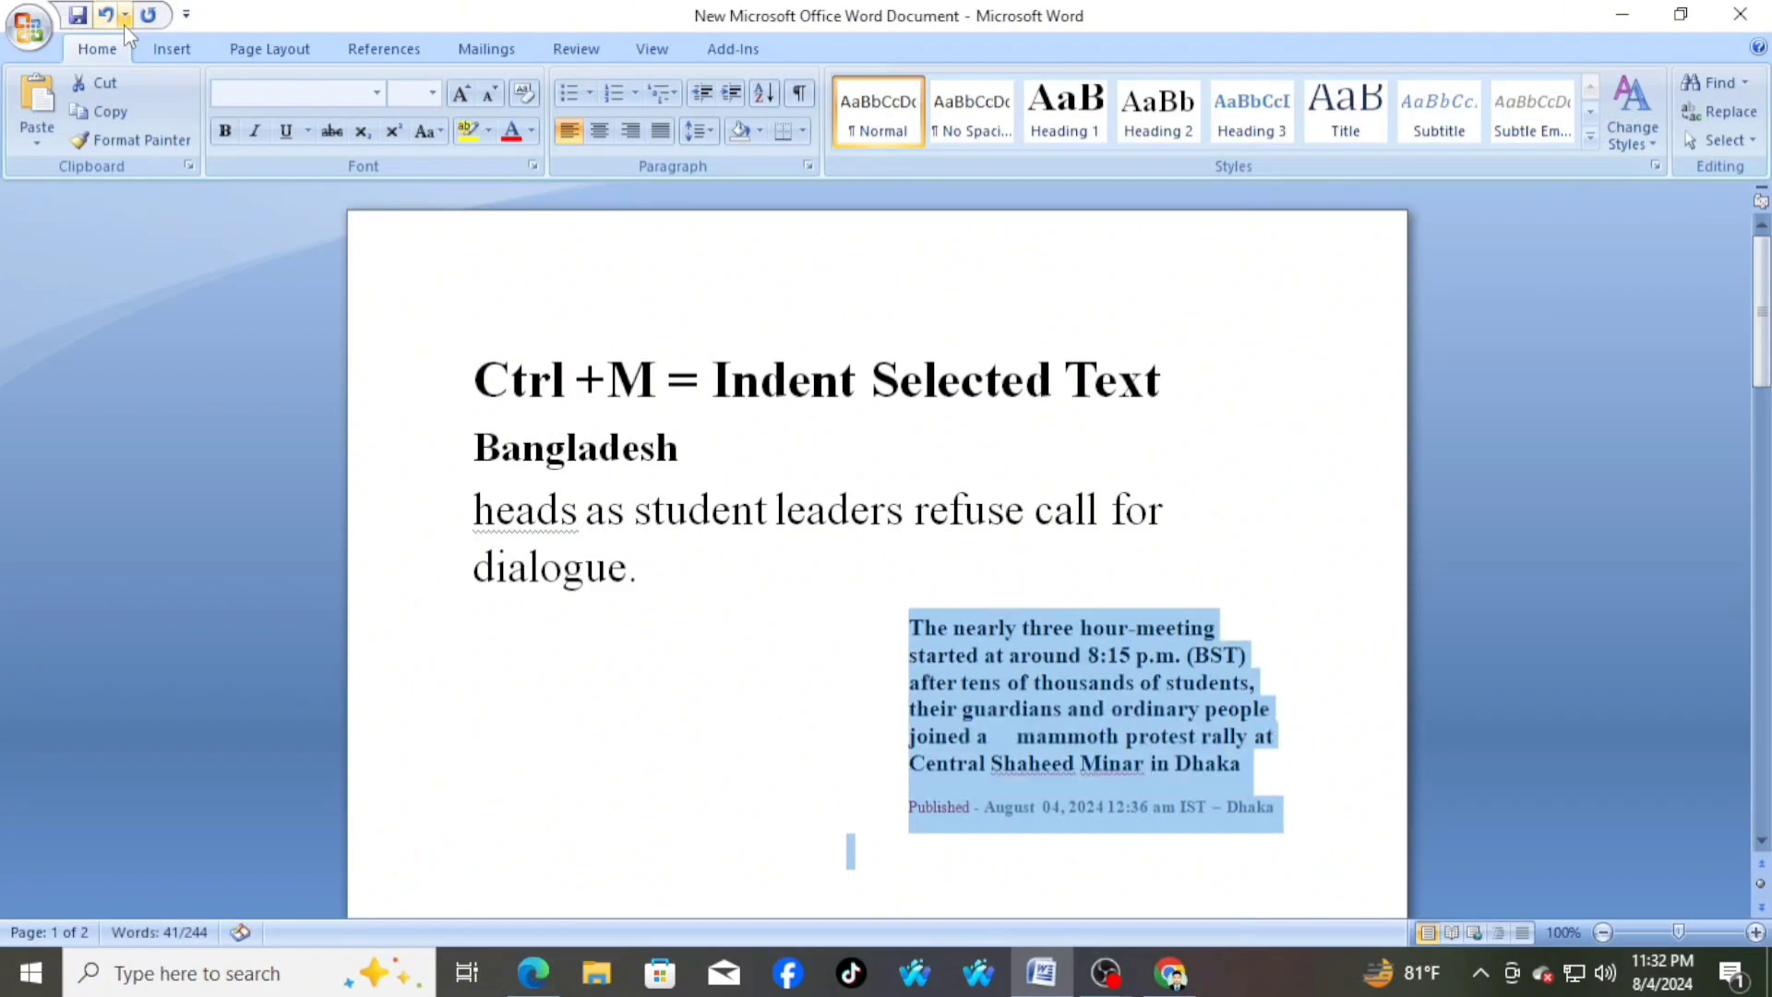
pyautogui.hotkey('ctrl', 'm')
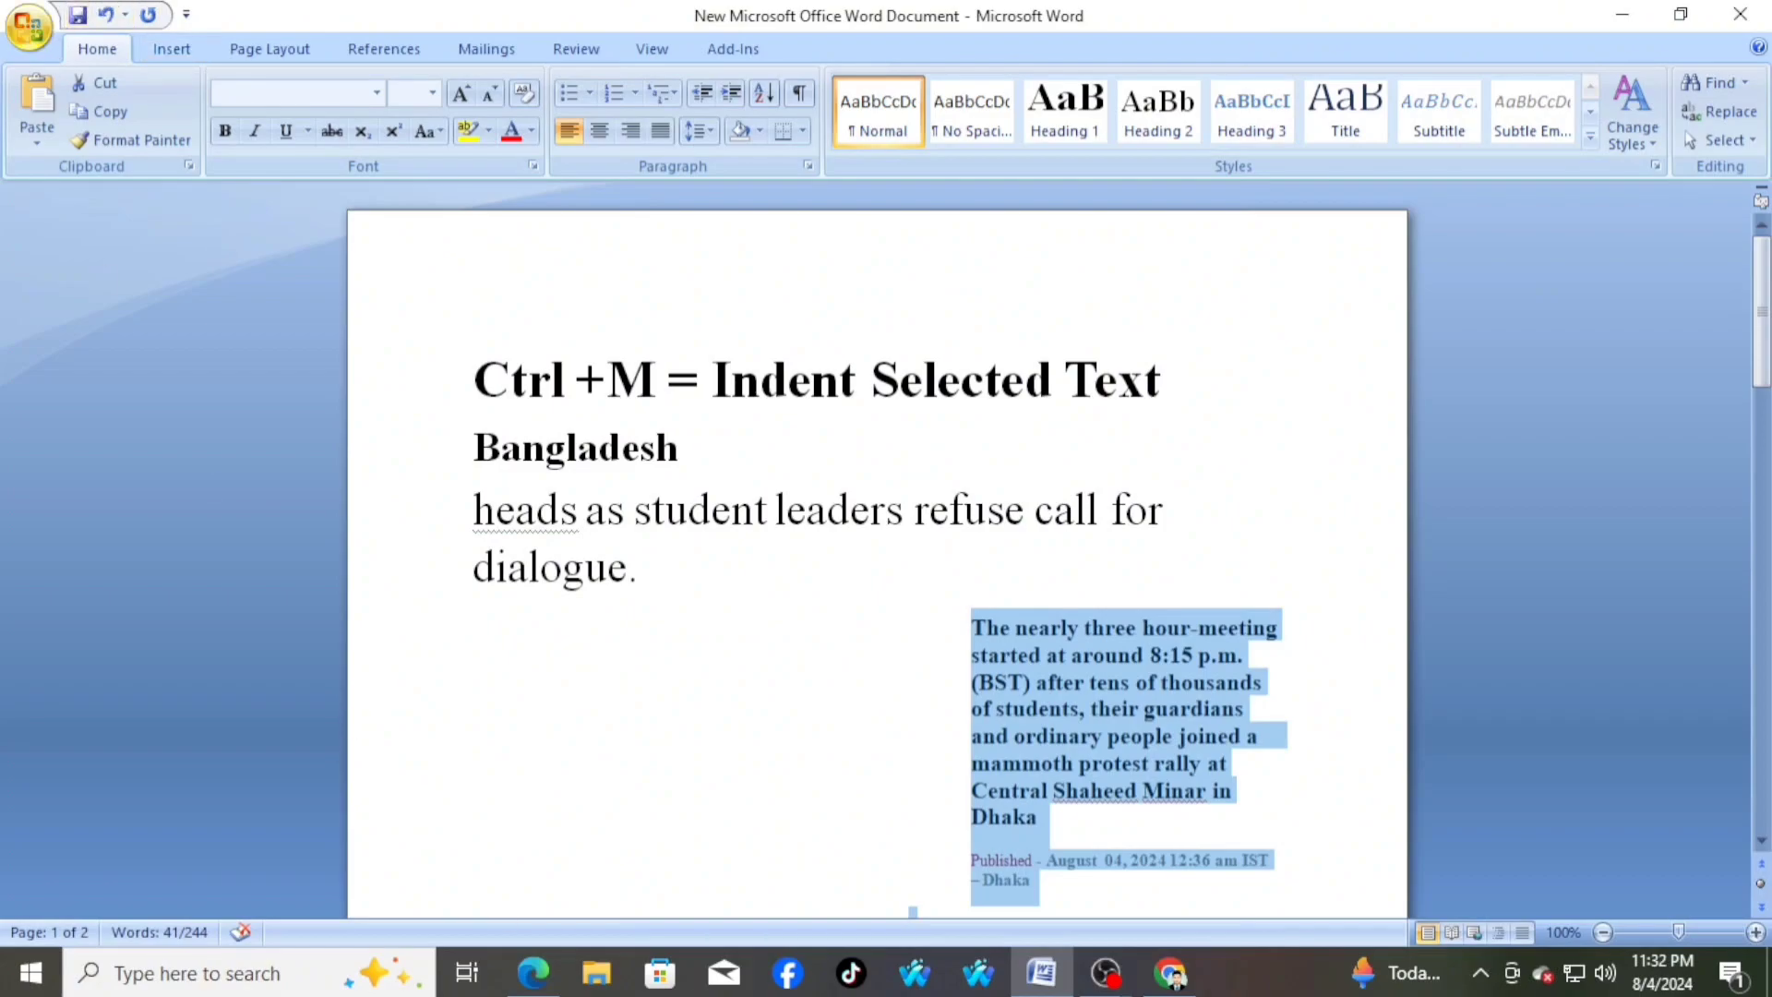
pyautogui.scroll(-3, 1050, 806)
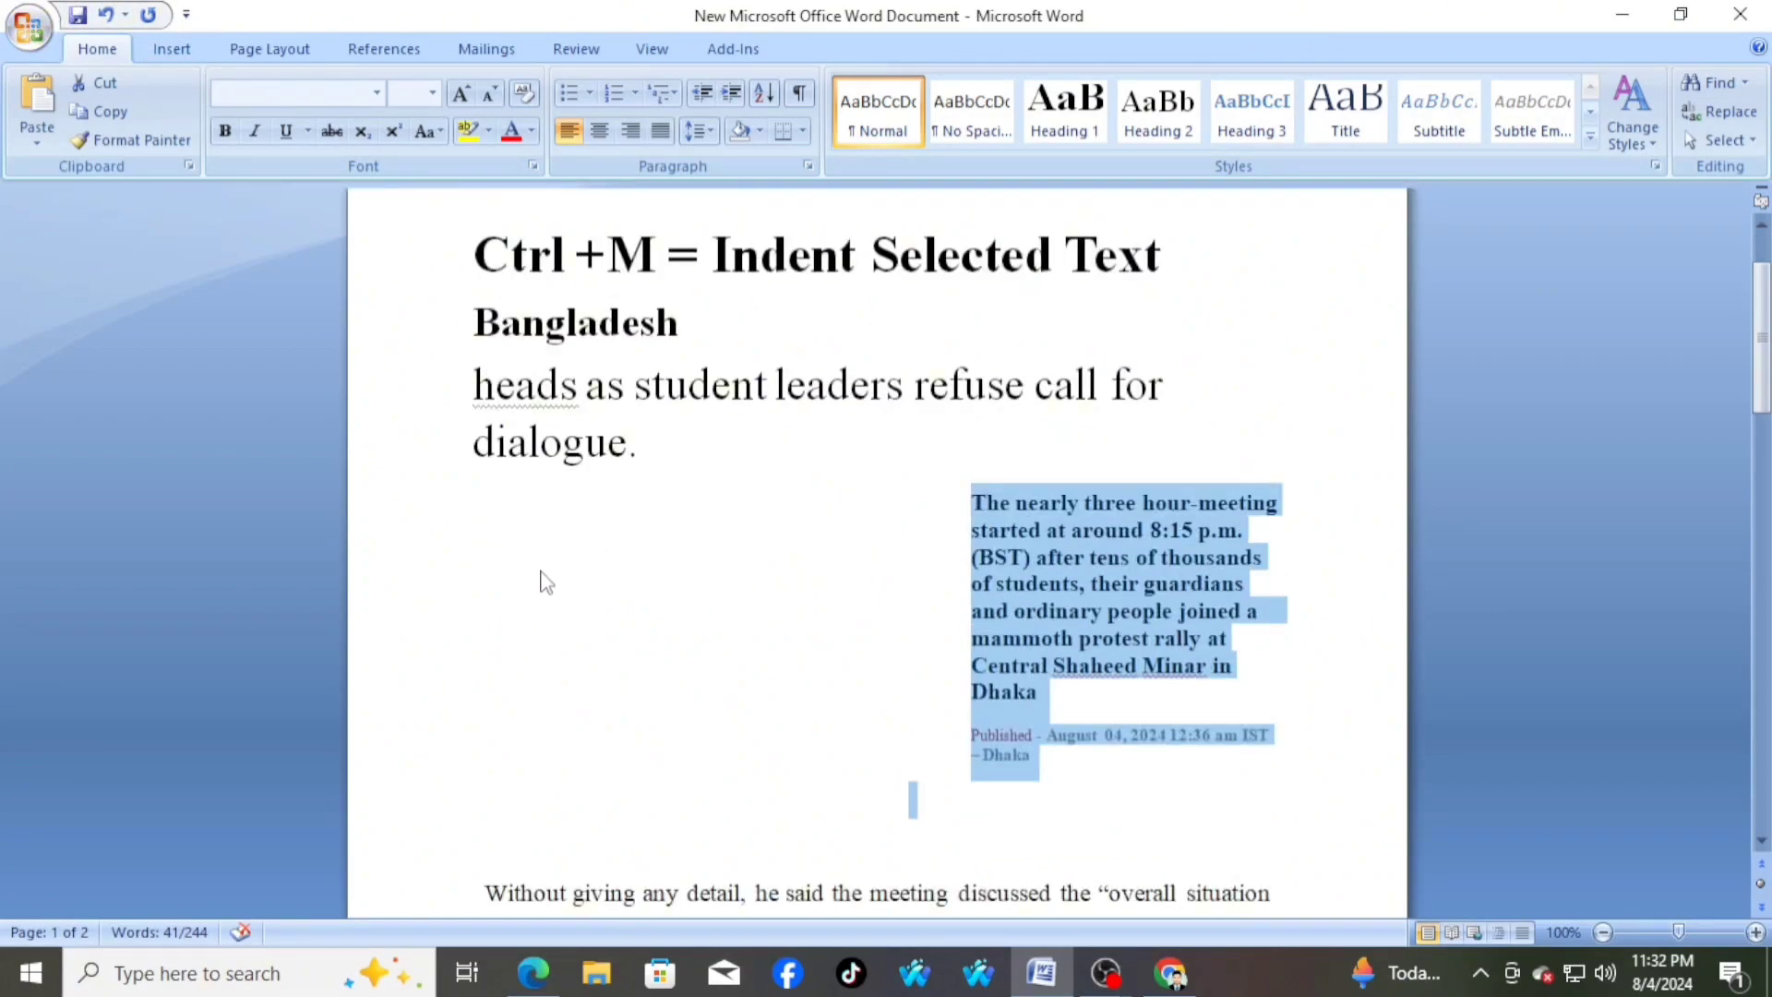
pyautogui.click(707, 532)
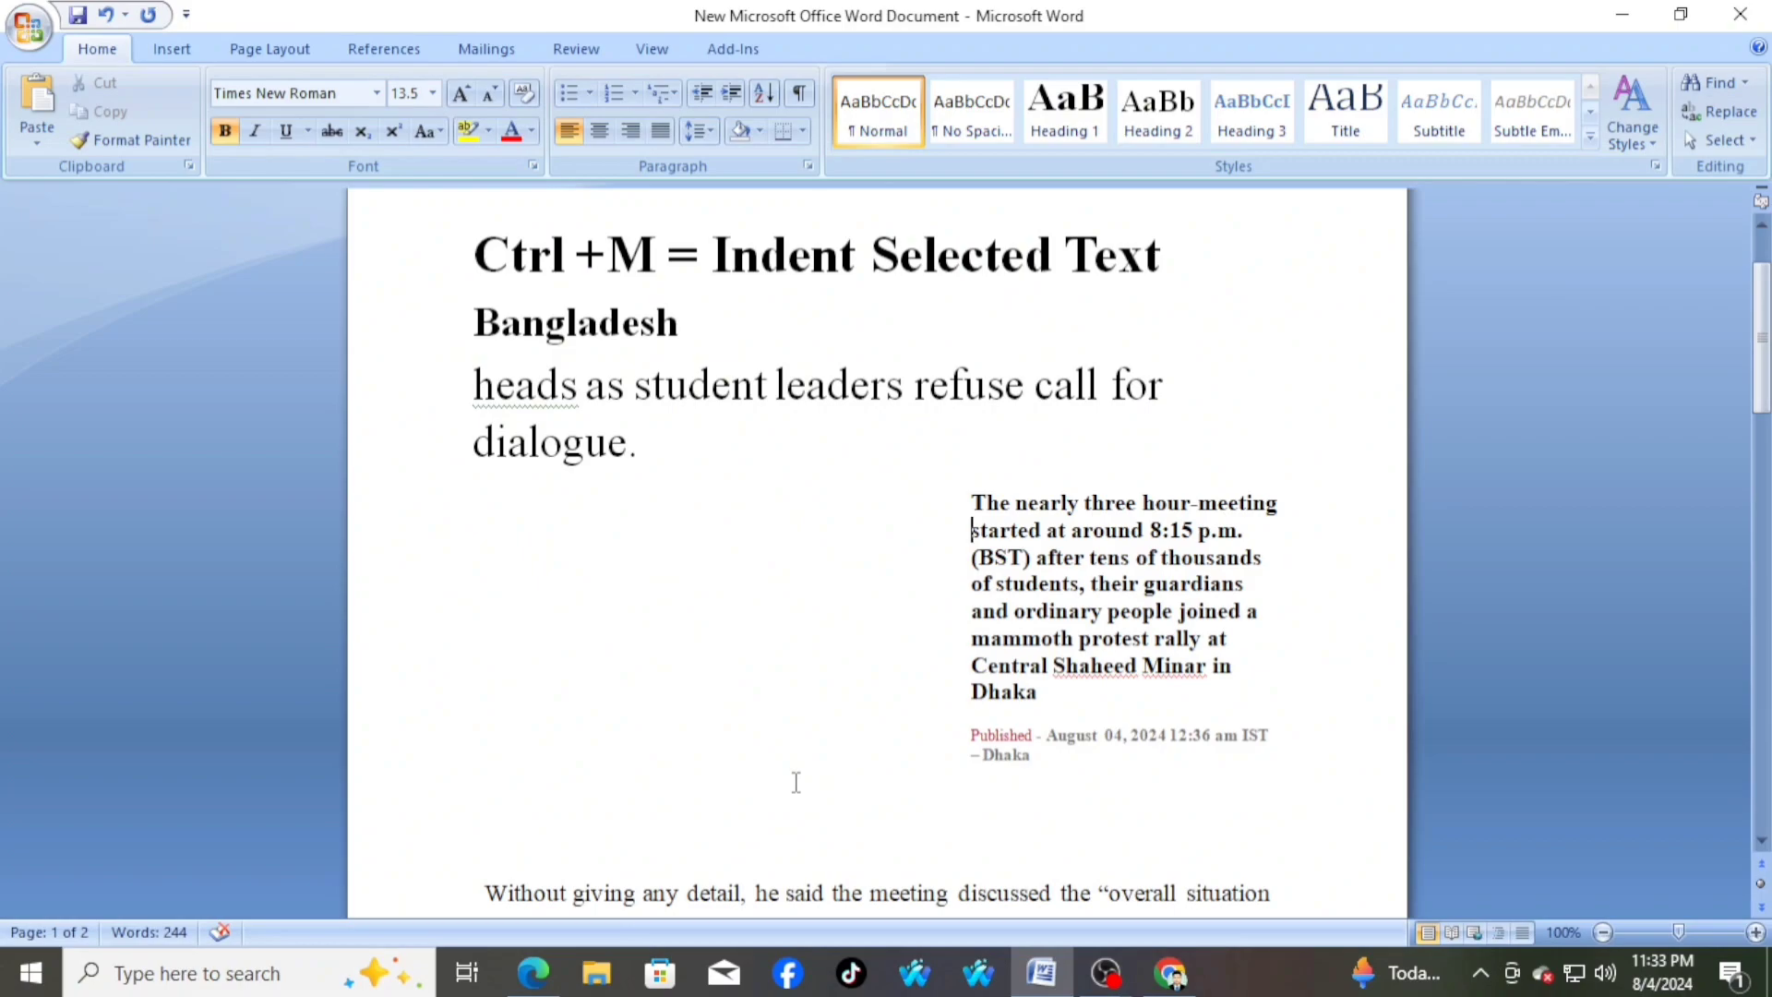
pyautogui.scroll(1, 796, 780)
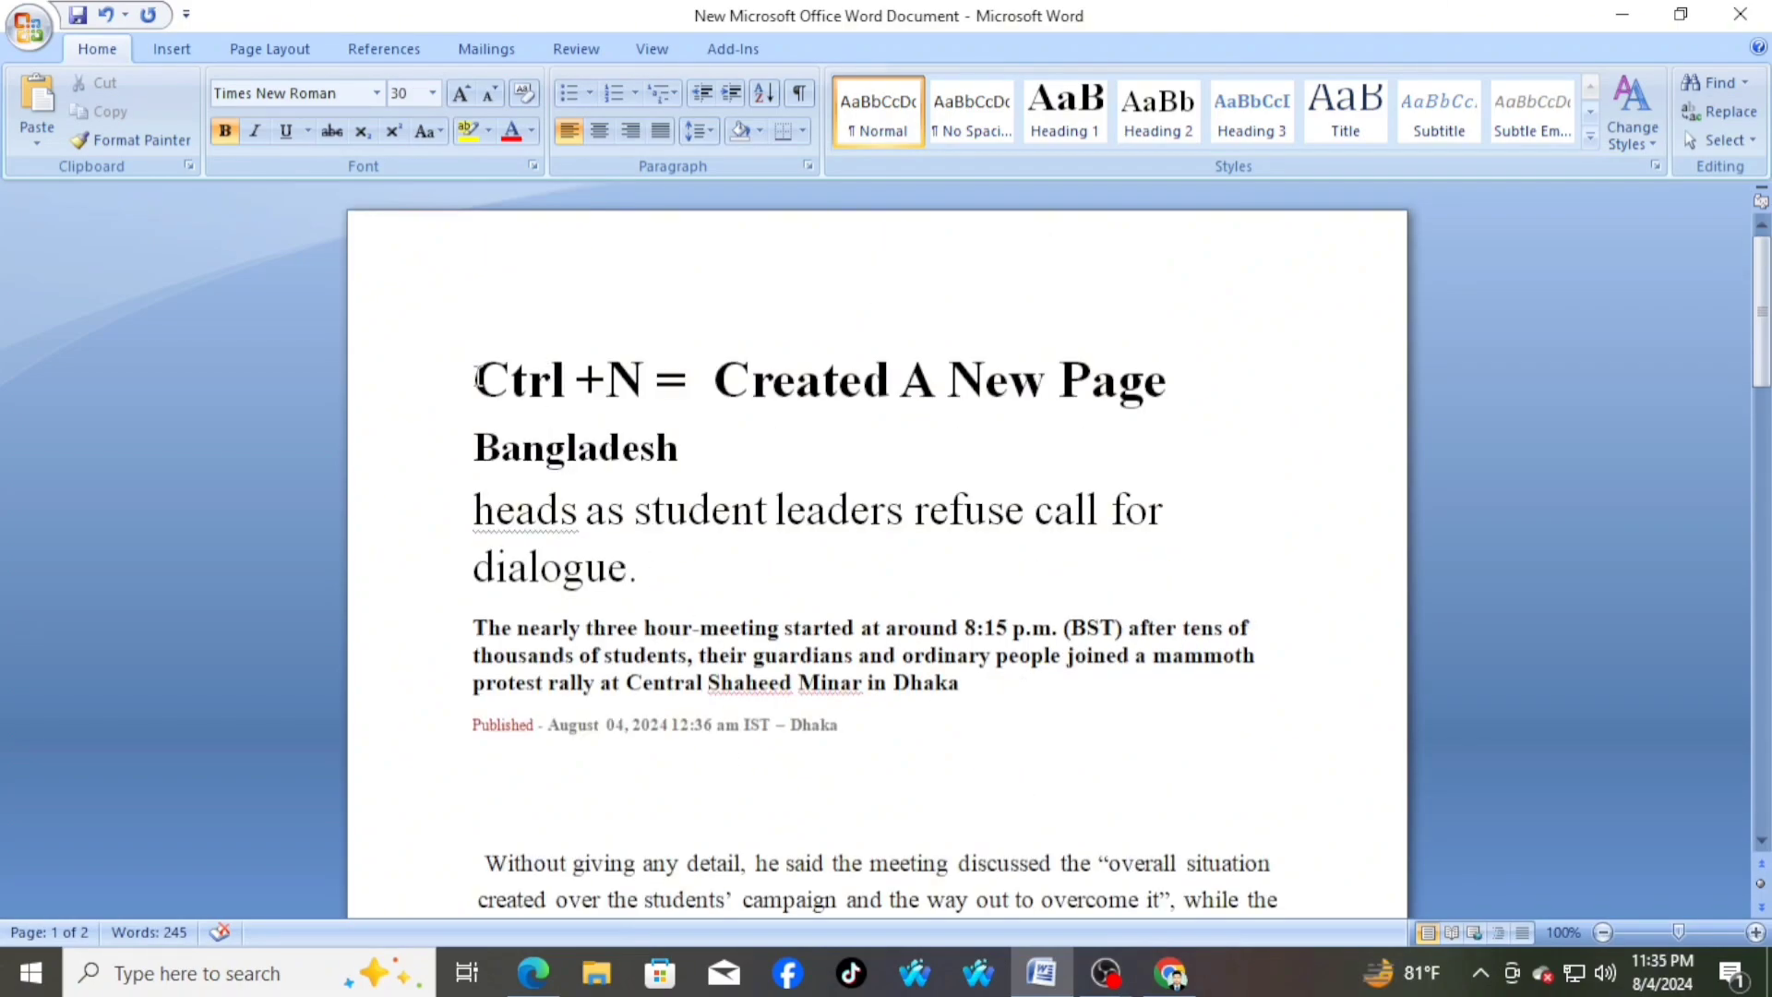
# Create a new blank document while the news article is open
pyautogui.moveTo(474, 379); pyautogui.dragTo(1191, 378)
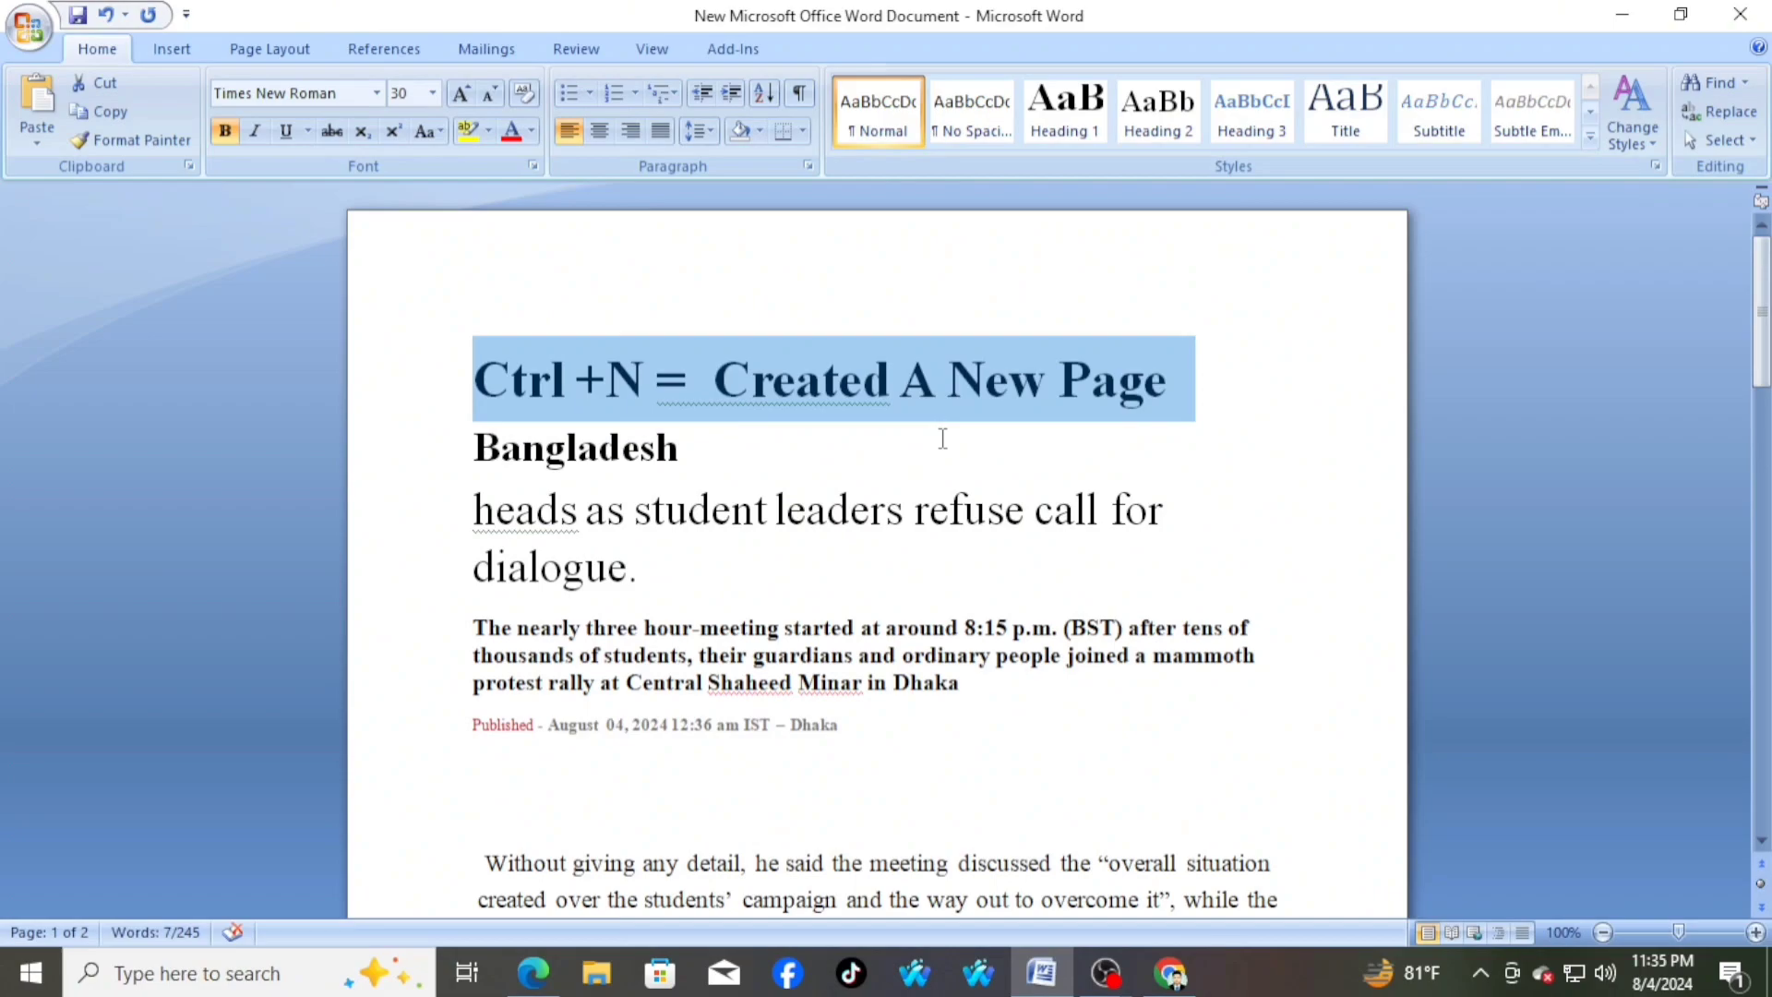
pyautogui.click(732, 461)
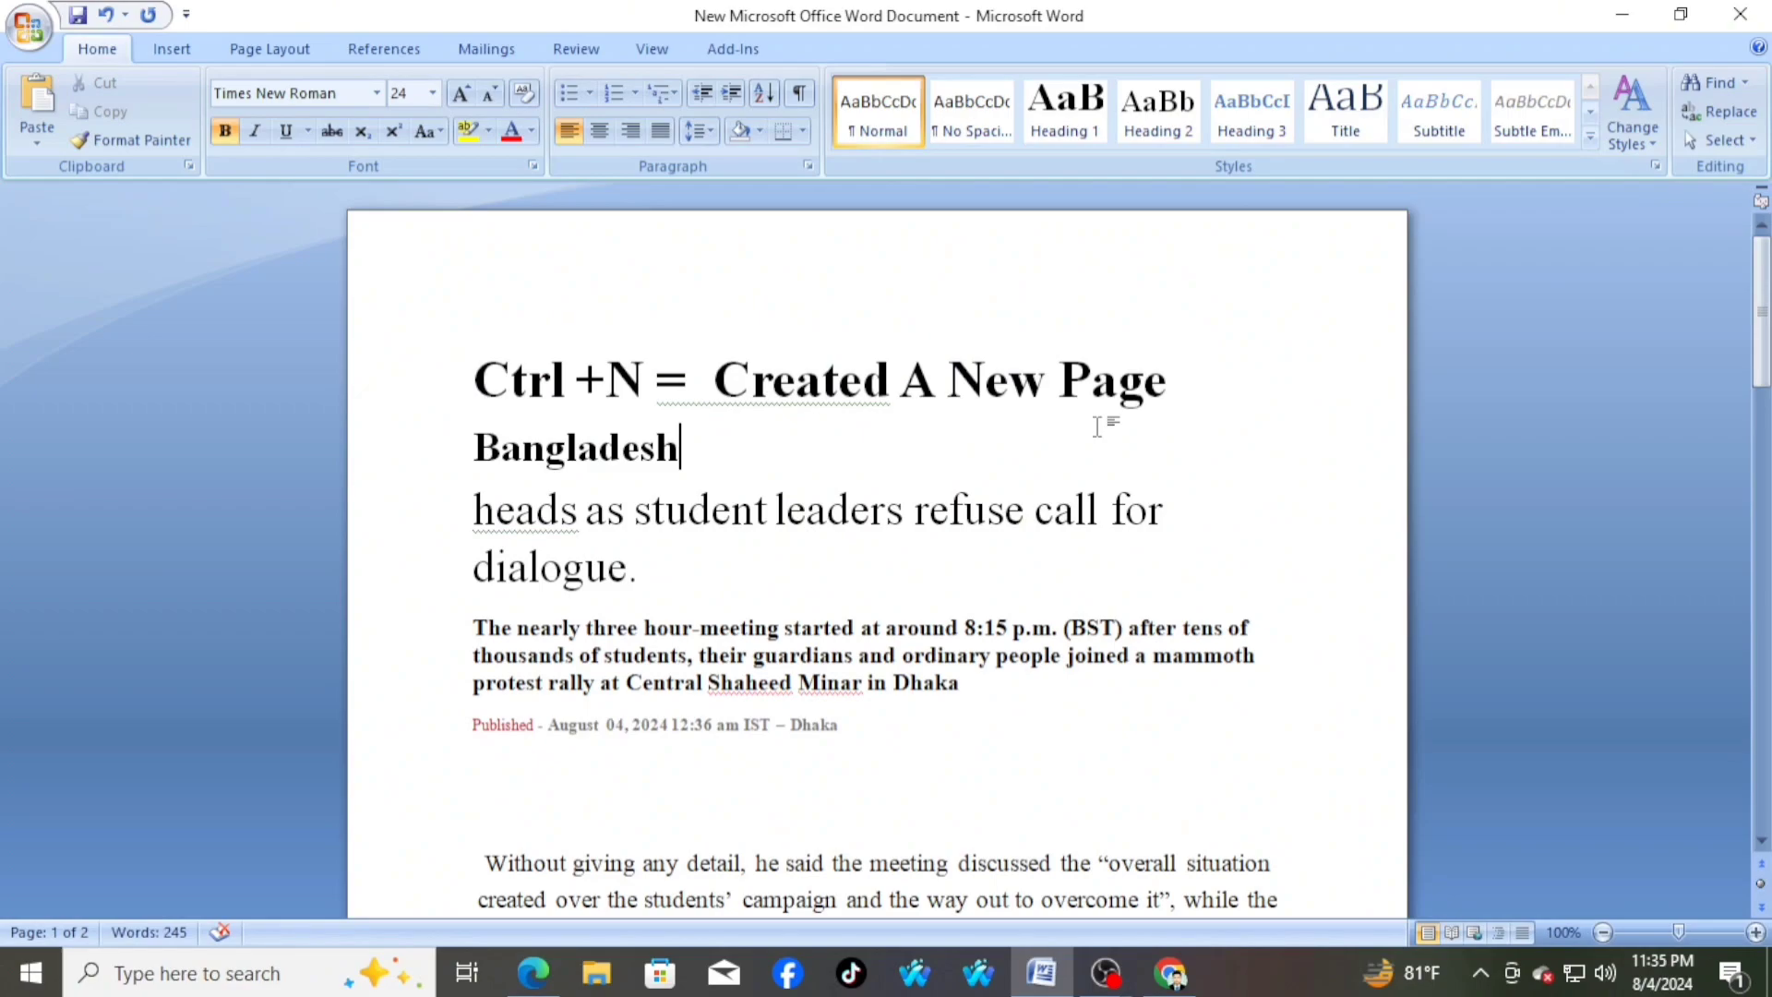
pyautogui.scroll(-5, 746, 780)
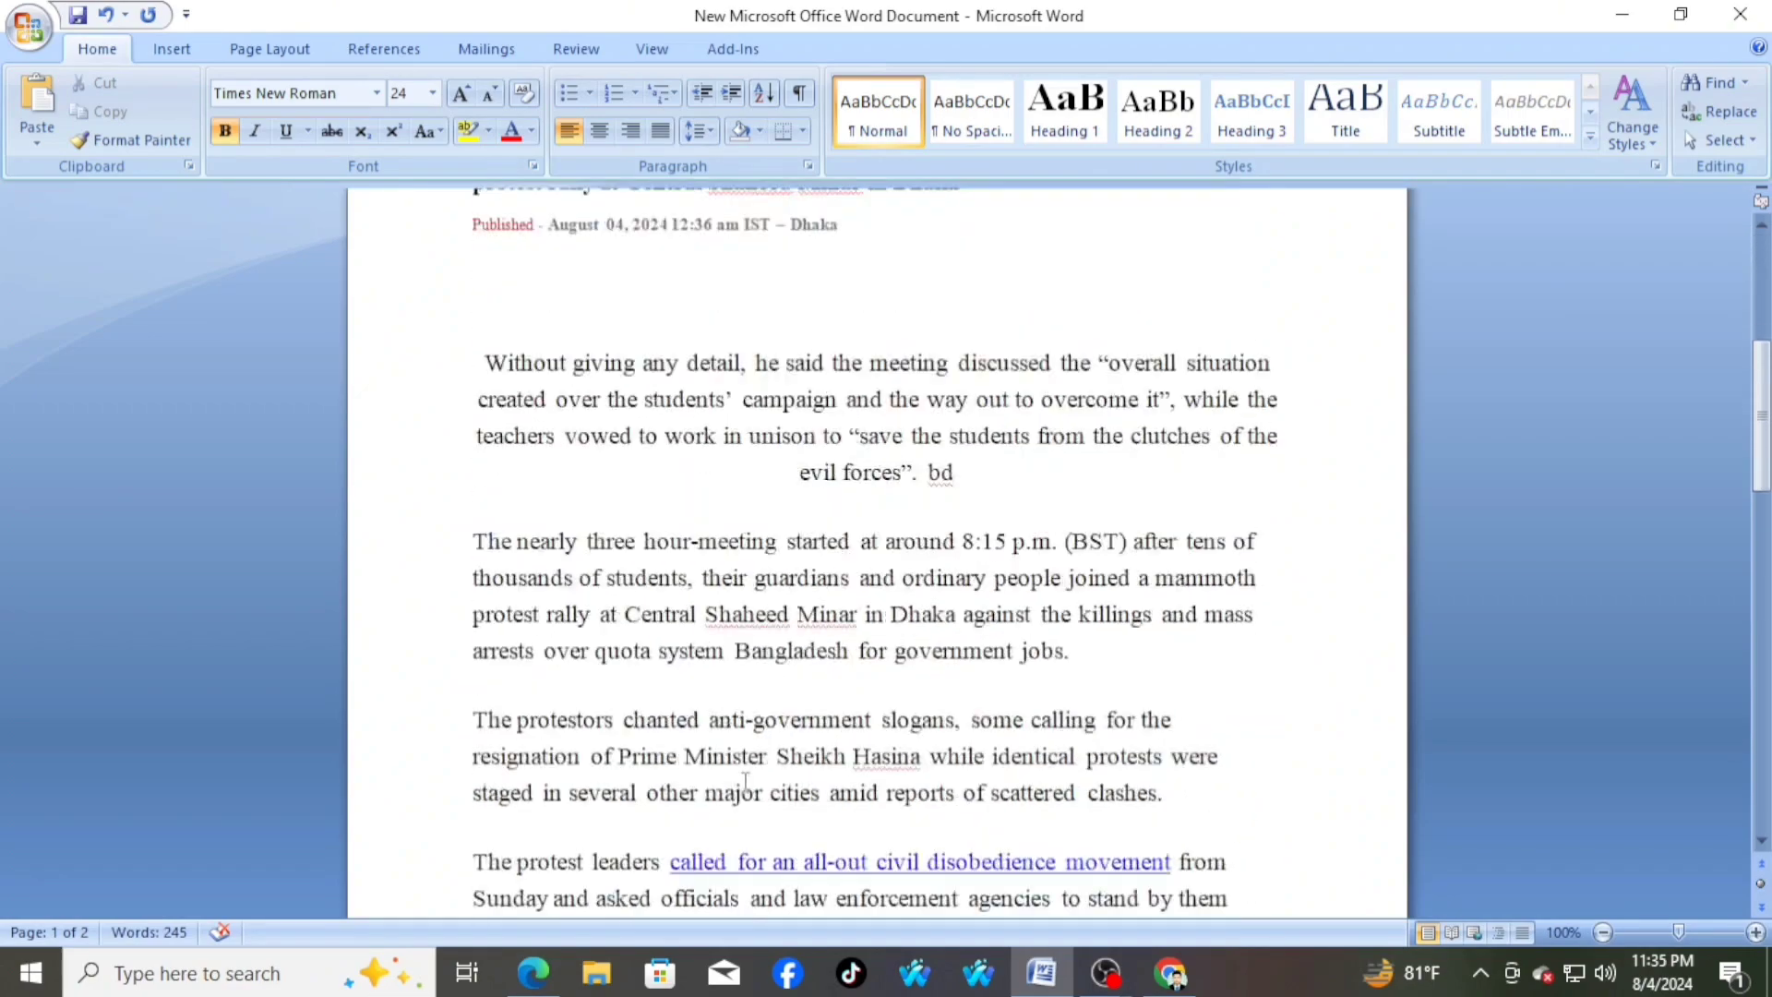
pyautogui.scroll(-3, 745, 780)
pyautogui.scroll(8, 746, 780)
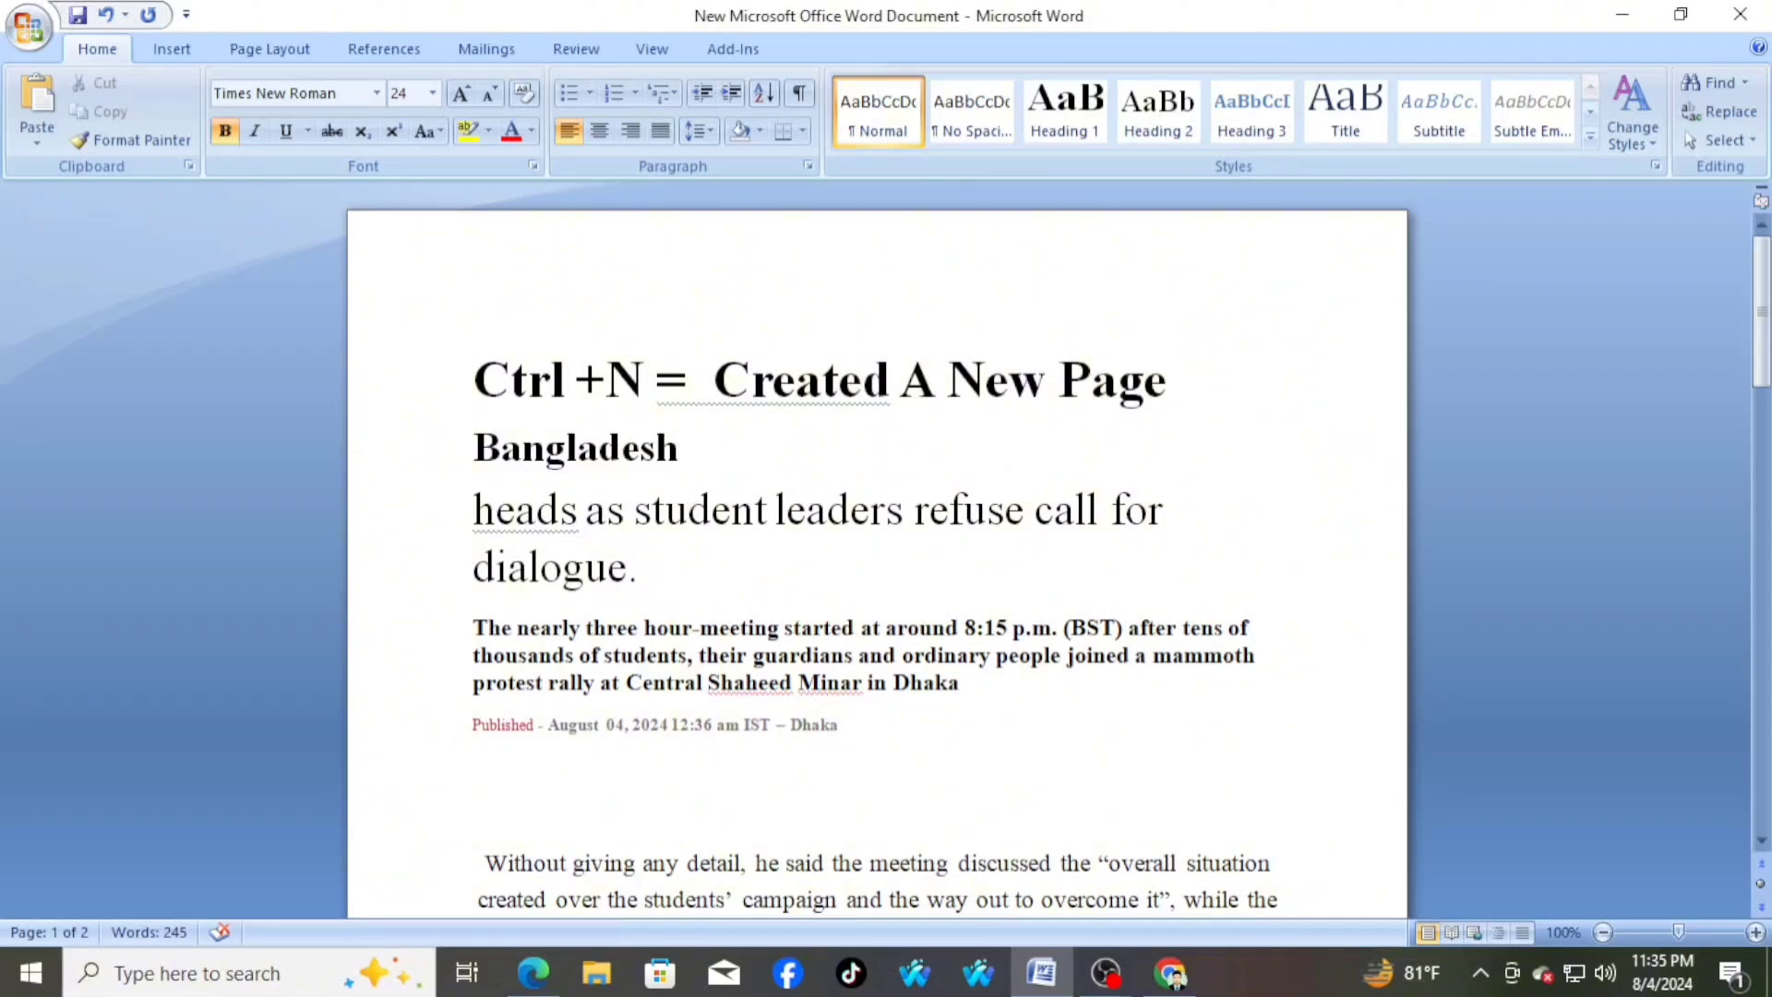
pyautogui.hotkey('ctrl', 'n')
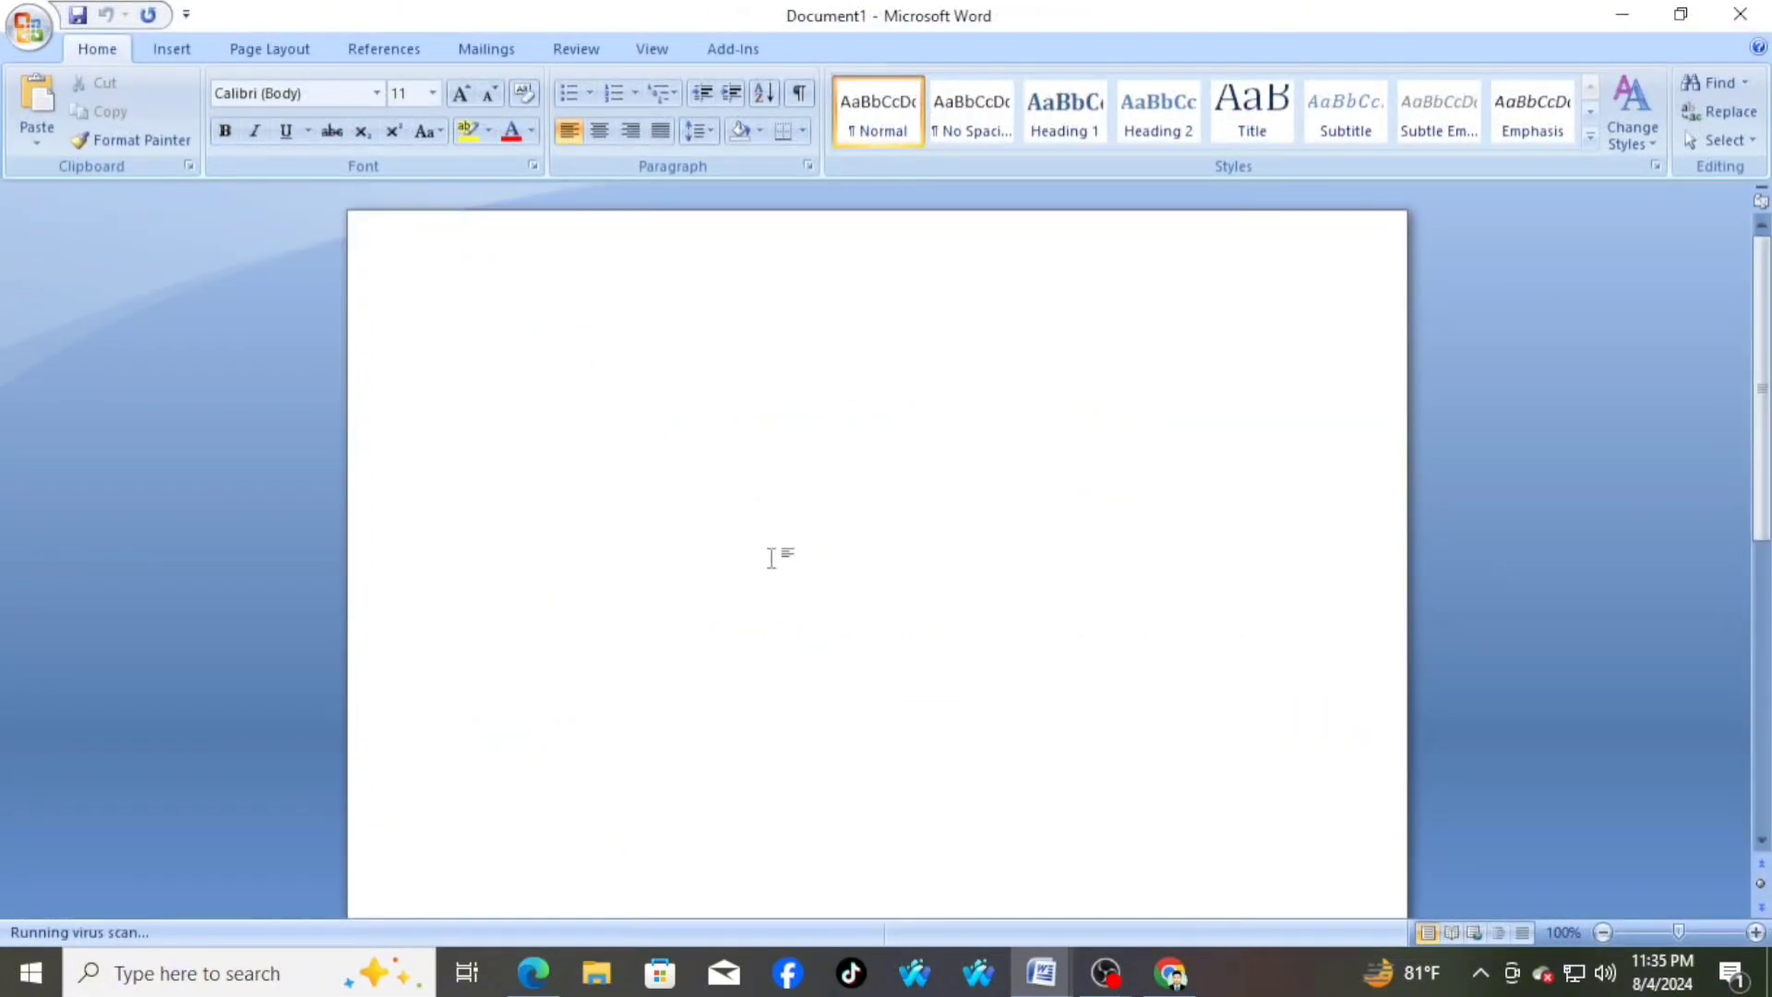
pyautogui.scroll(-3, 709, 526)
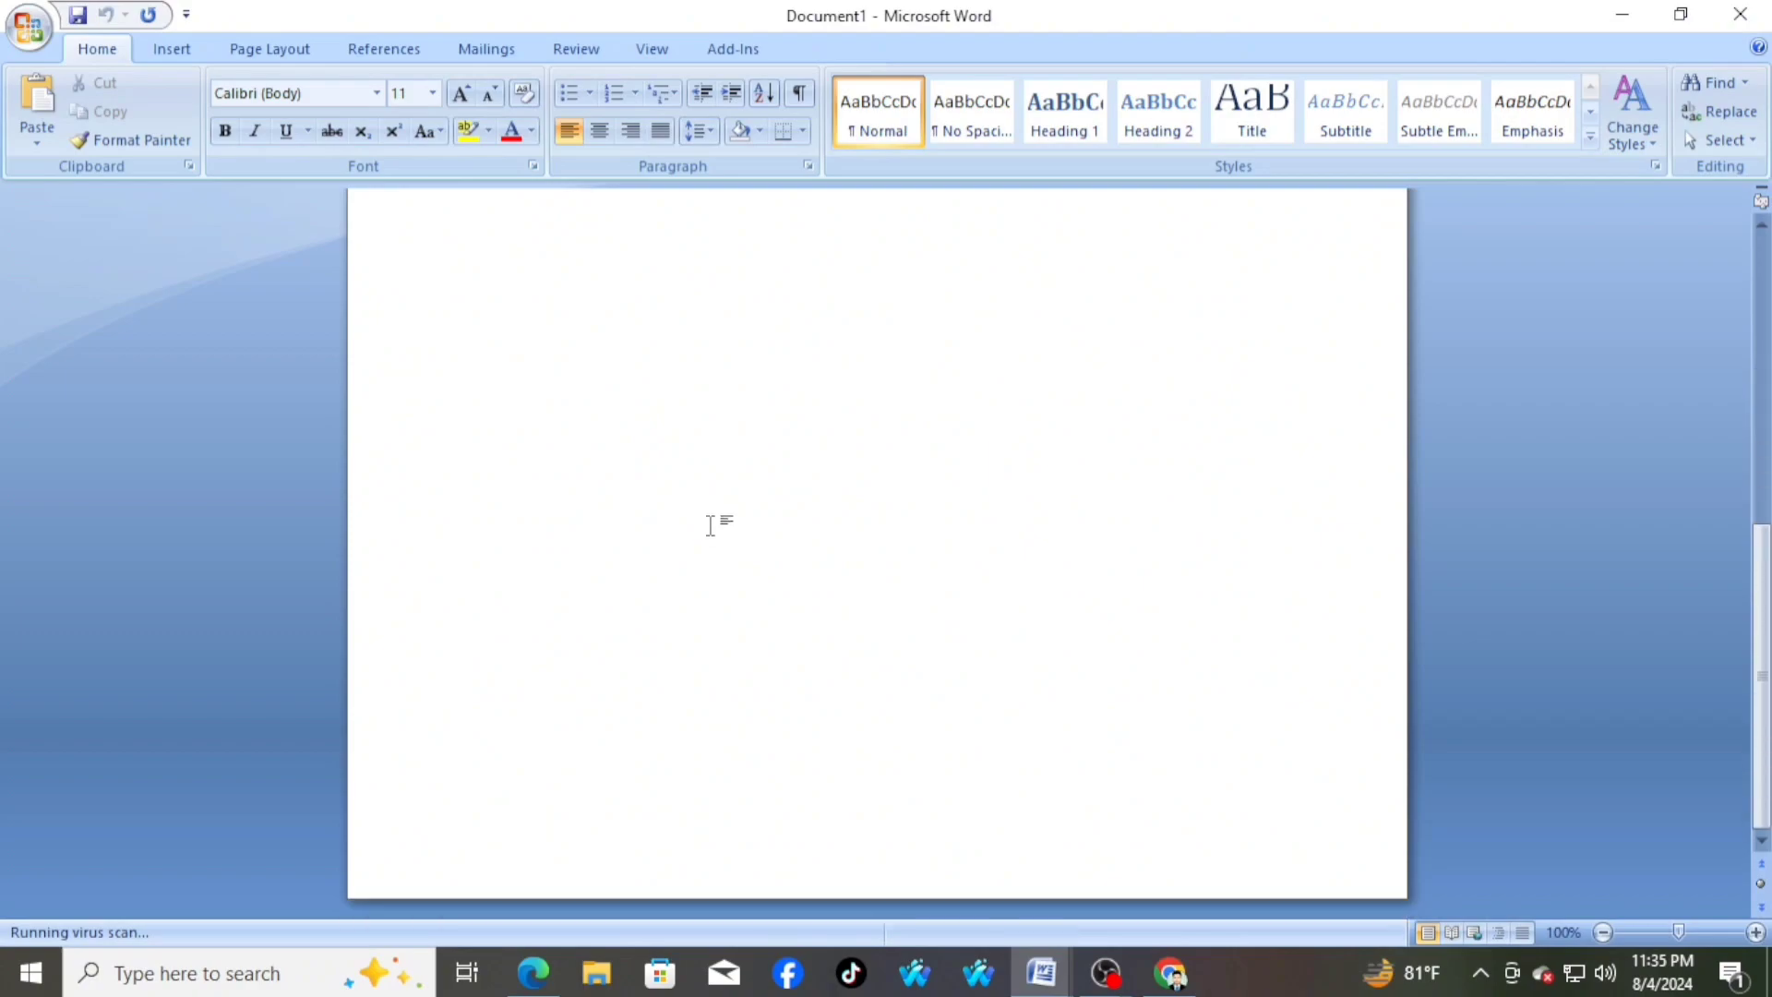
pyautogui.scroll(3, 710, 525)
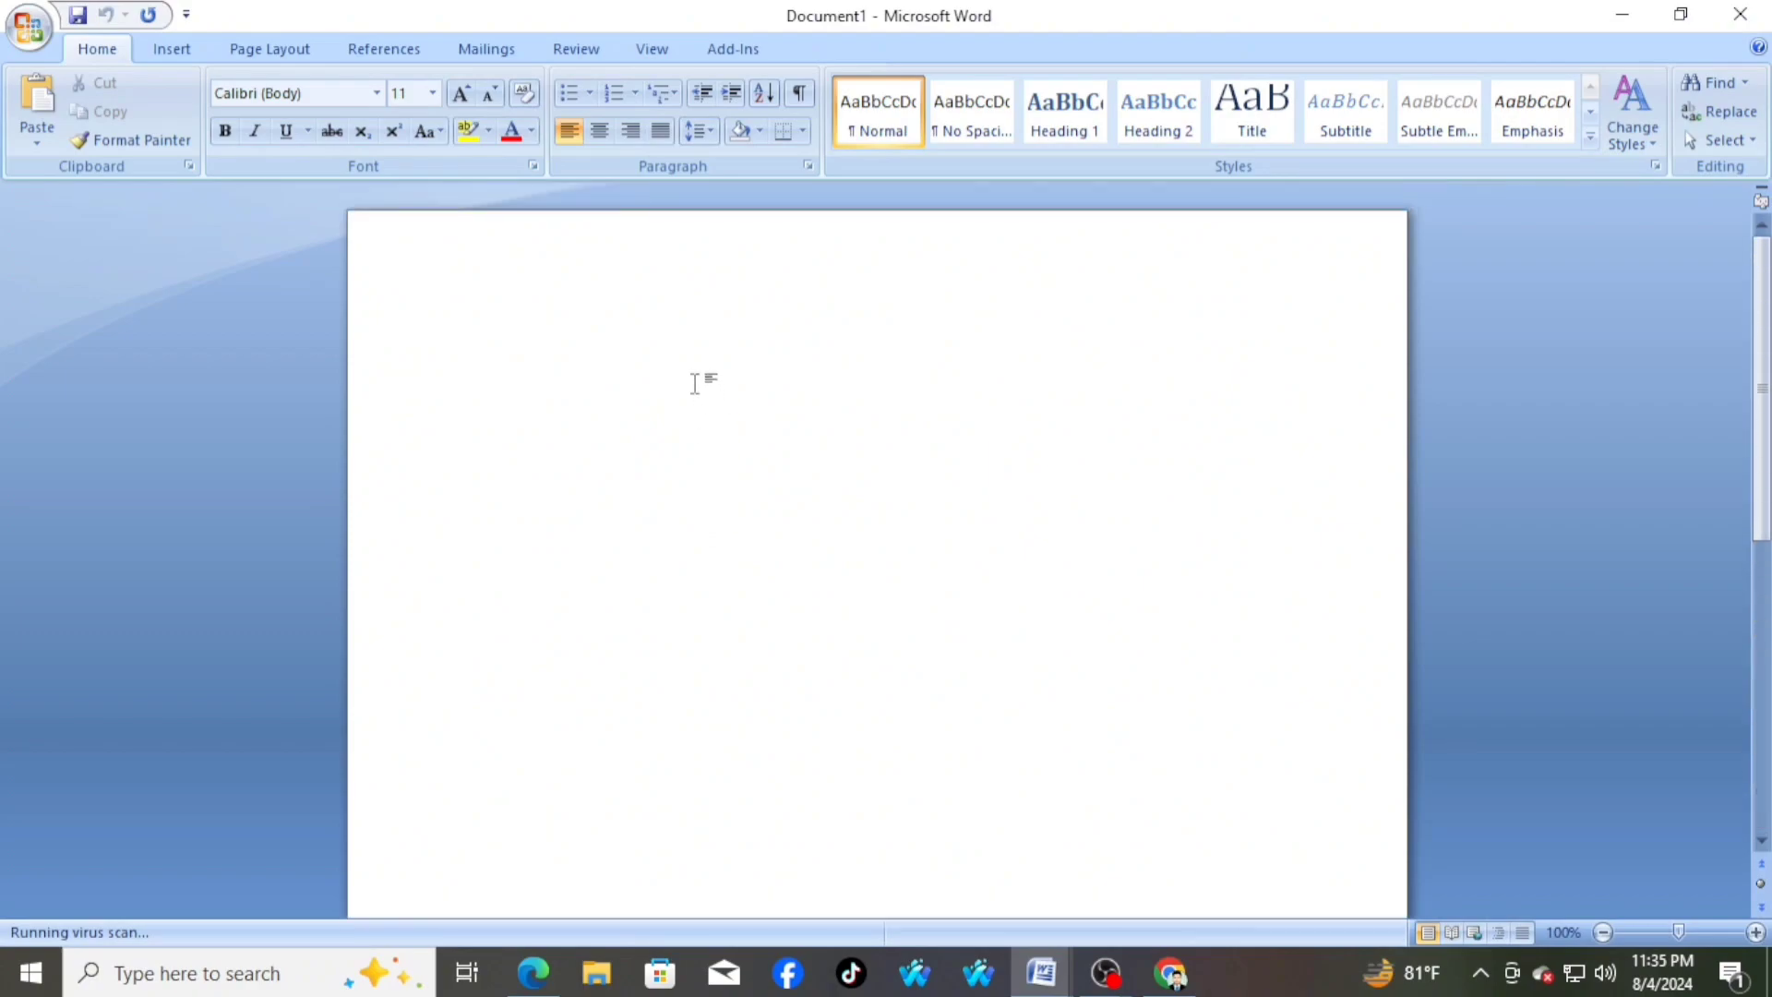
# Enter the placeholder text "Gfl;jkxixnsin osj sapodjskl pujs9" at the start of the blank document
pyautogui.write('gfl;jkx')
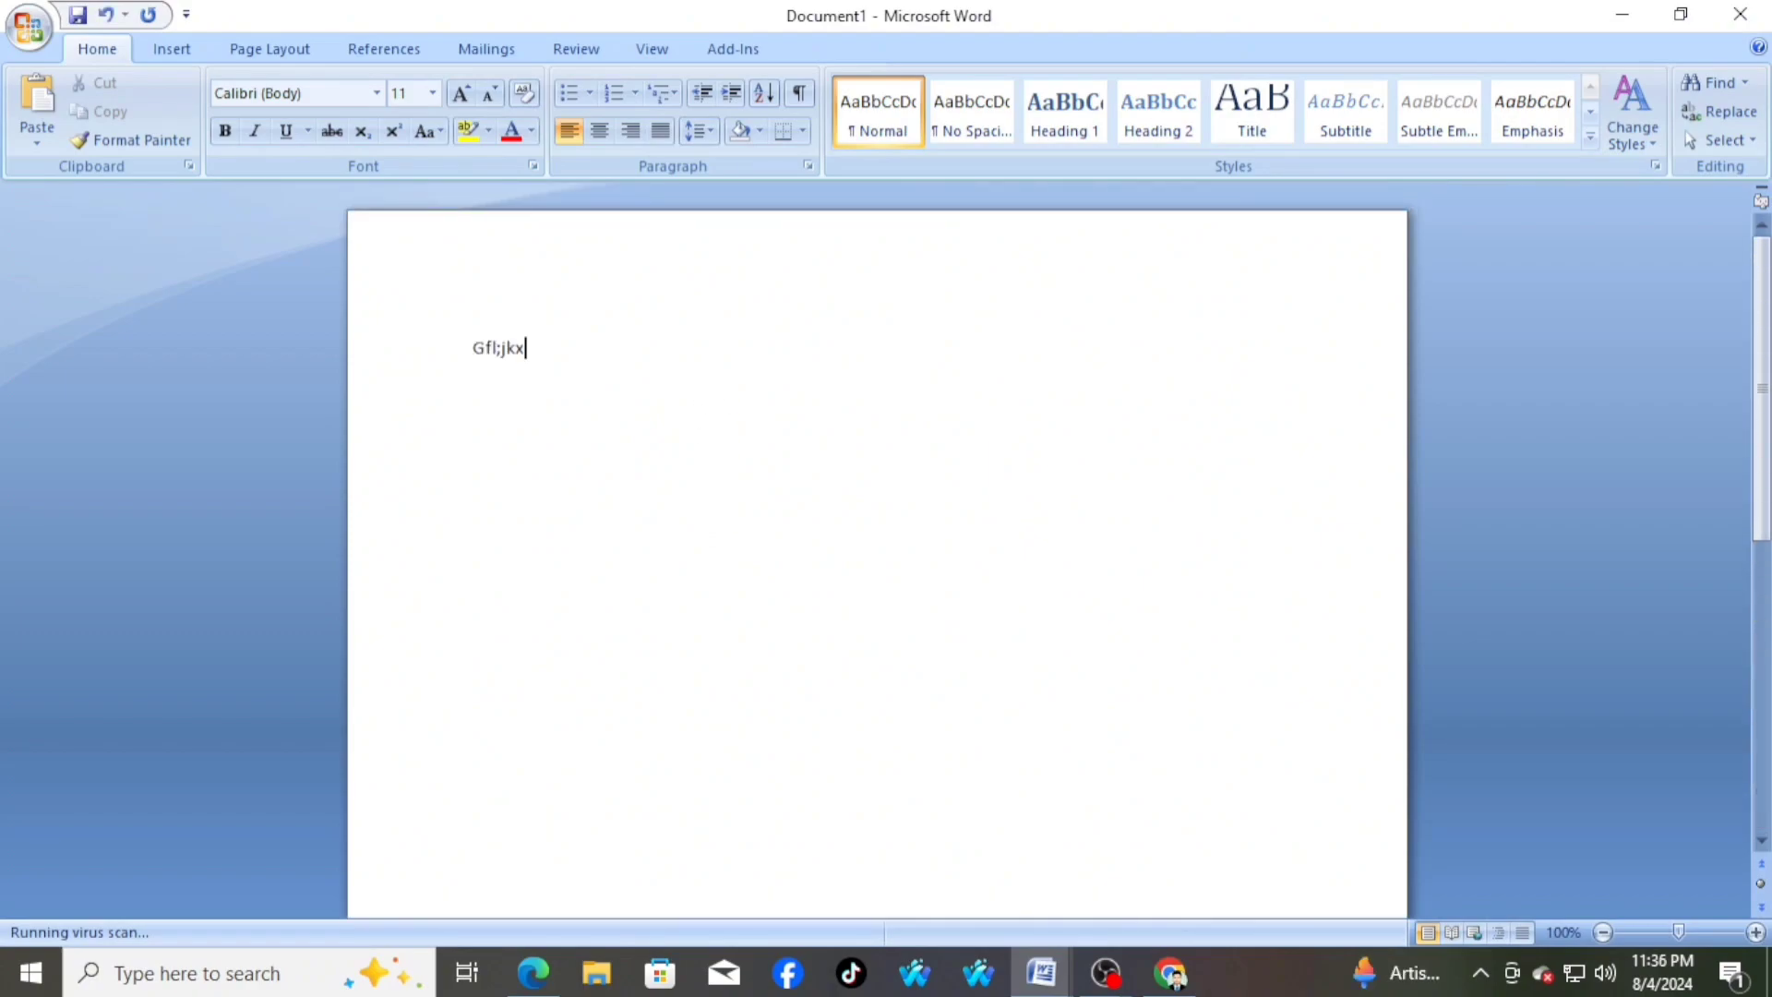
pyautogui.write('ixnsin osj sapodjskl p')
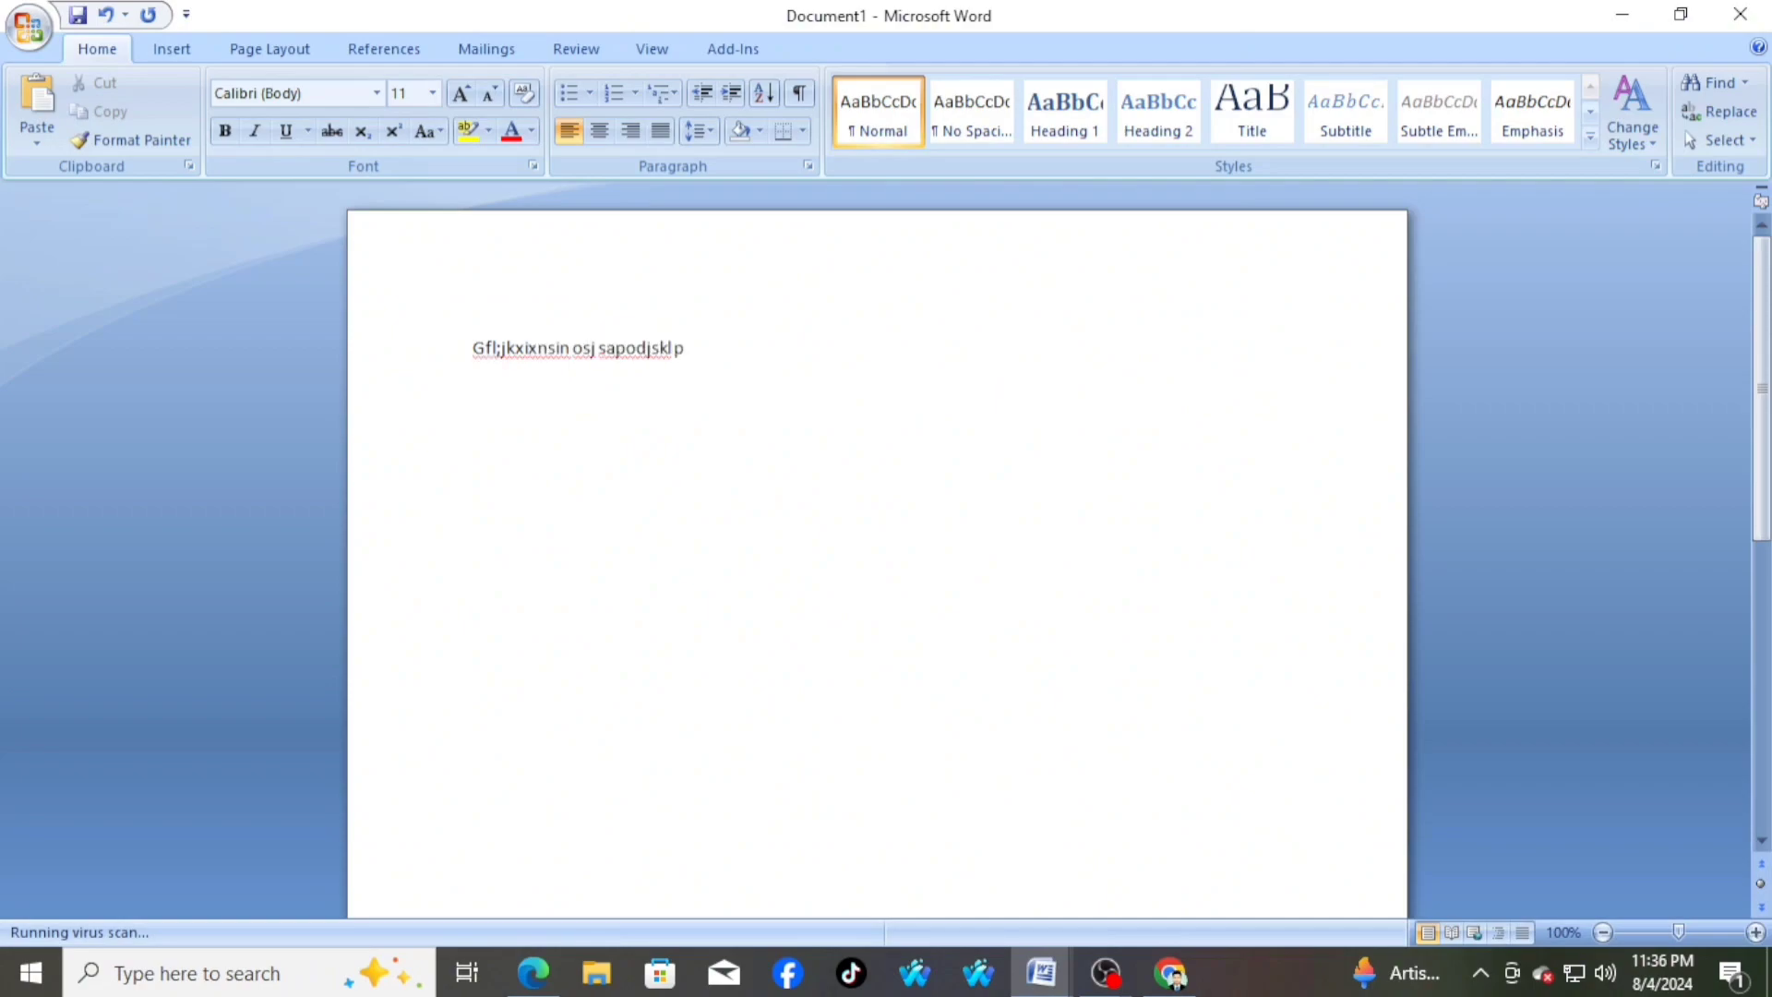
pyautogui.write('ujs9')
# Delete all the placeholder text from the new document, and undo the last part of the deletion
pyautogui.press('BackSpace')
pyautogui.press('BackSpace')
pyautogui.press('BackSpace')
pyautogui.press('BackSpace')
pyautogui.press('BackSpace')
pyautogui.press('BackSpace')
pyautogui.press('BackSpace')
pyautogui.press('BackSpace')
pyautogui.press('BackSpace')
pyautogui.press('BackSpace')
pyautogui.press('BackSpace')
pyautogui.press('BackSpace')
pyautogui.press('BackSpace')
pyautogui.press('BackSpace')
pyautogui.press('BackSpace')
pyautogui.press('BackSpace')
pyautogui.press('BackSpace')
pyautogui.press('BackSpace')
pyautogui.press('BackSpace')
pyautogui.press('BackSpace')
pyautogui.press('BackSpace')
pyautogui.press('BackSpace')
pyautogui.press('BackSpace')
pyautogui.press('BackSpace')
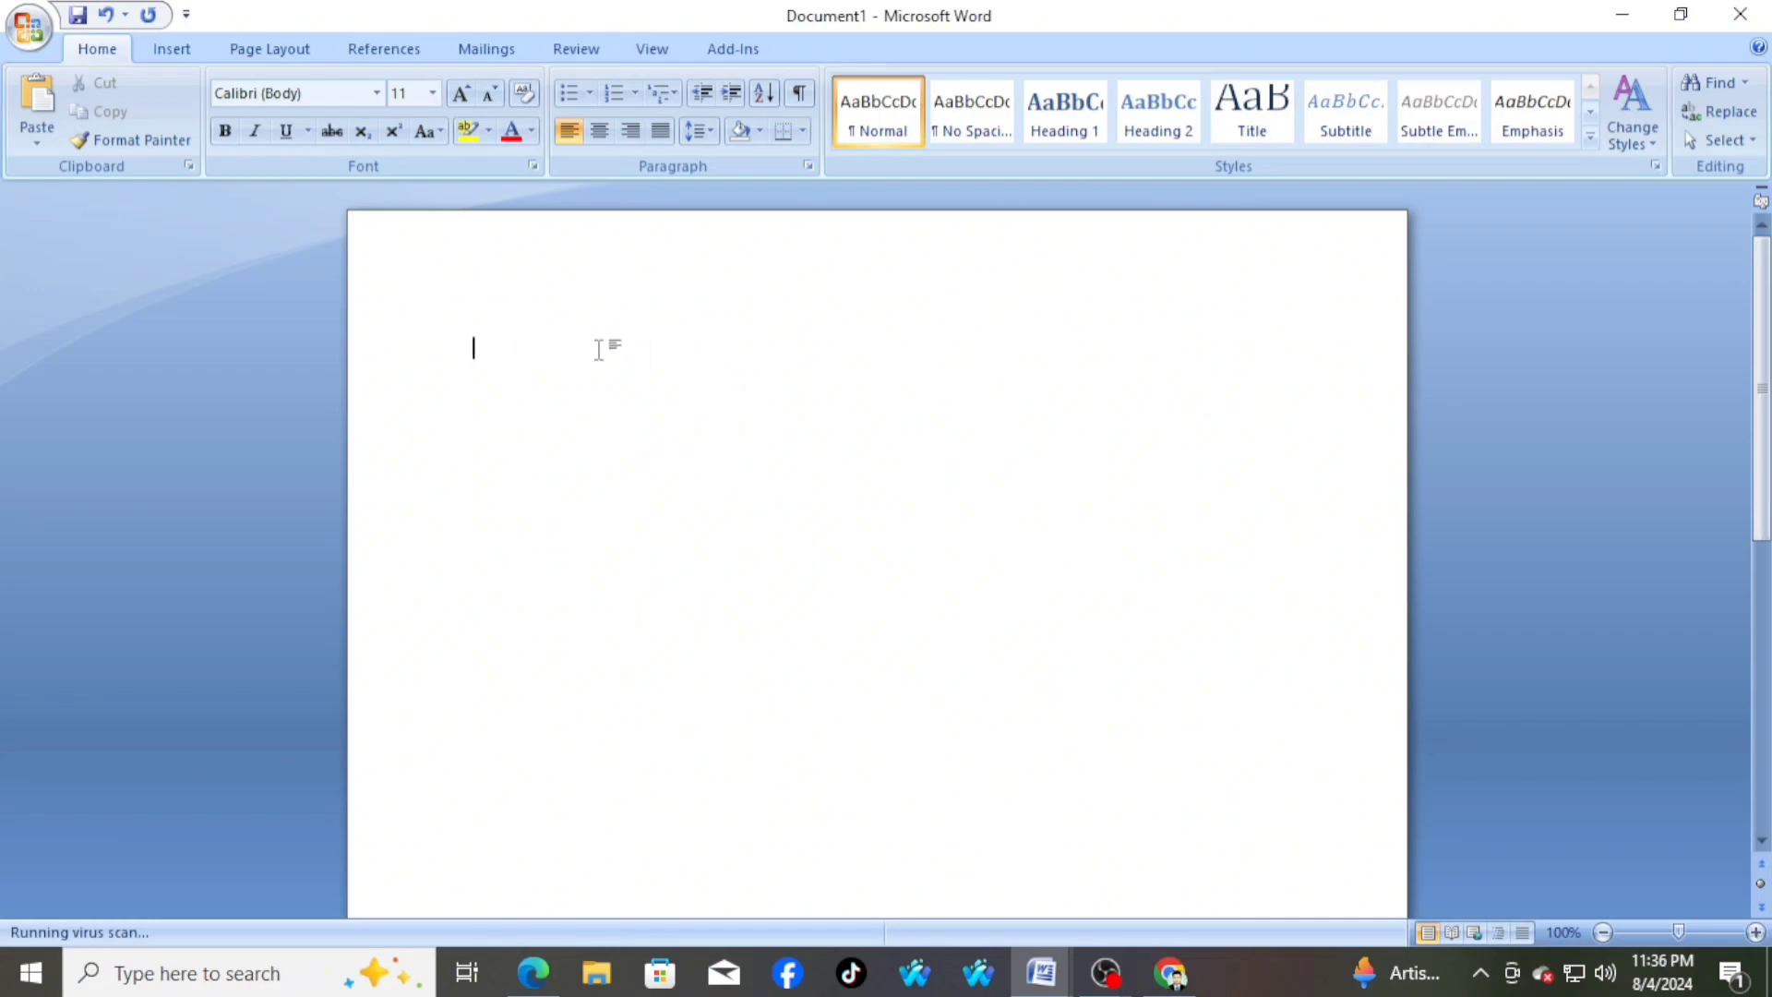
pyautogui.click(109, 19)
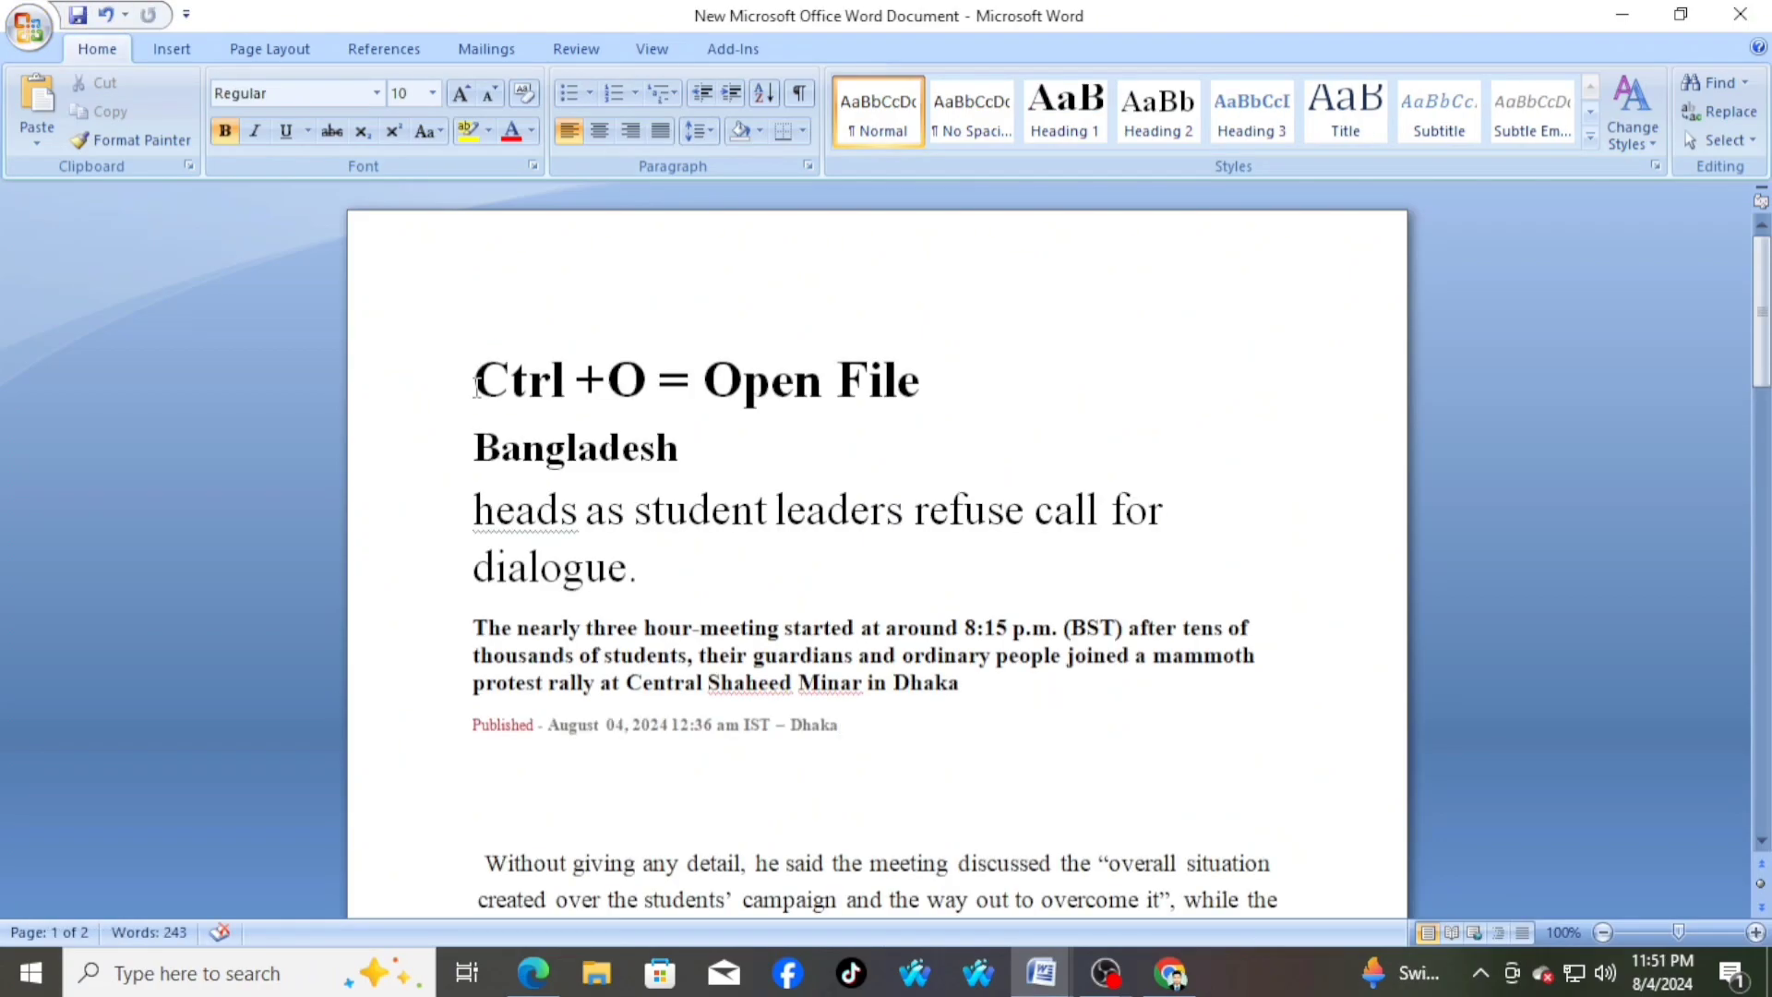
# Open the first CV document in the Desktop folder while the news article is open
pyautogui.moveTo(476, 385); pyautogui.dragTo(940, 399)
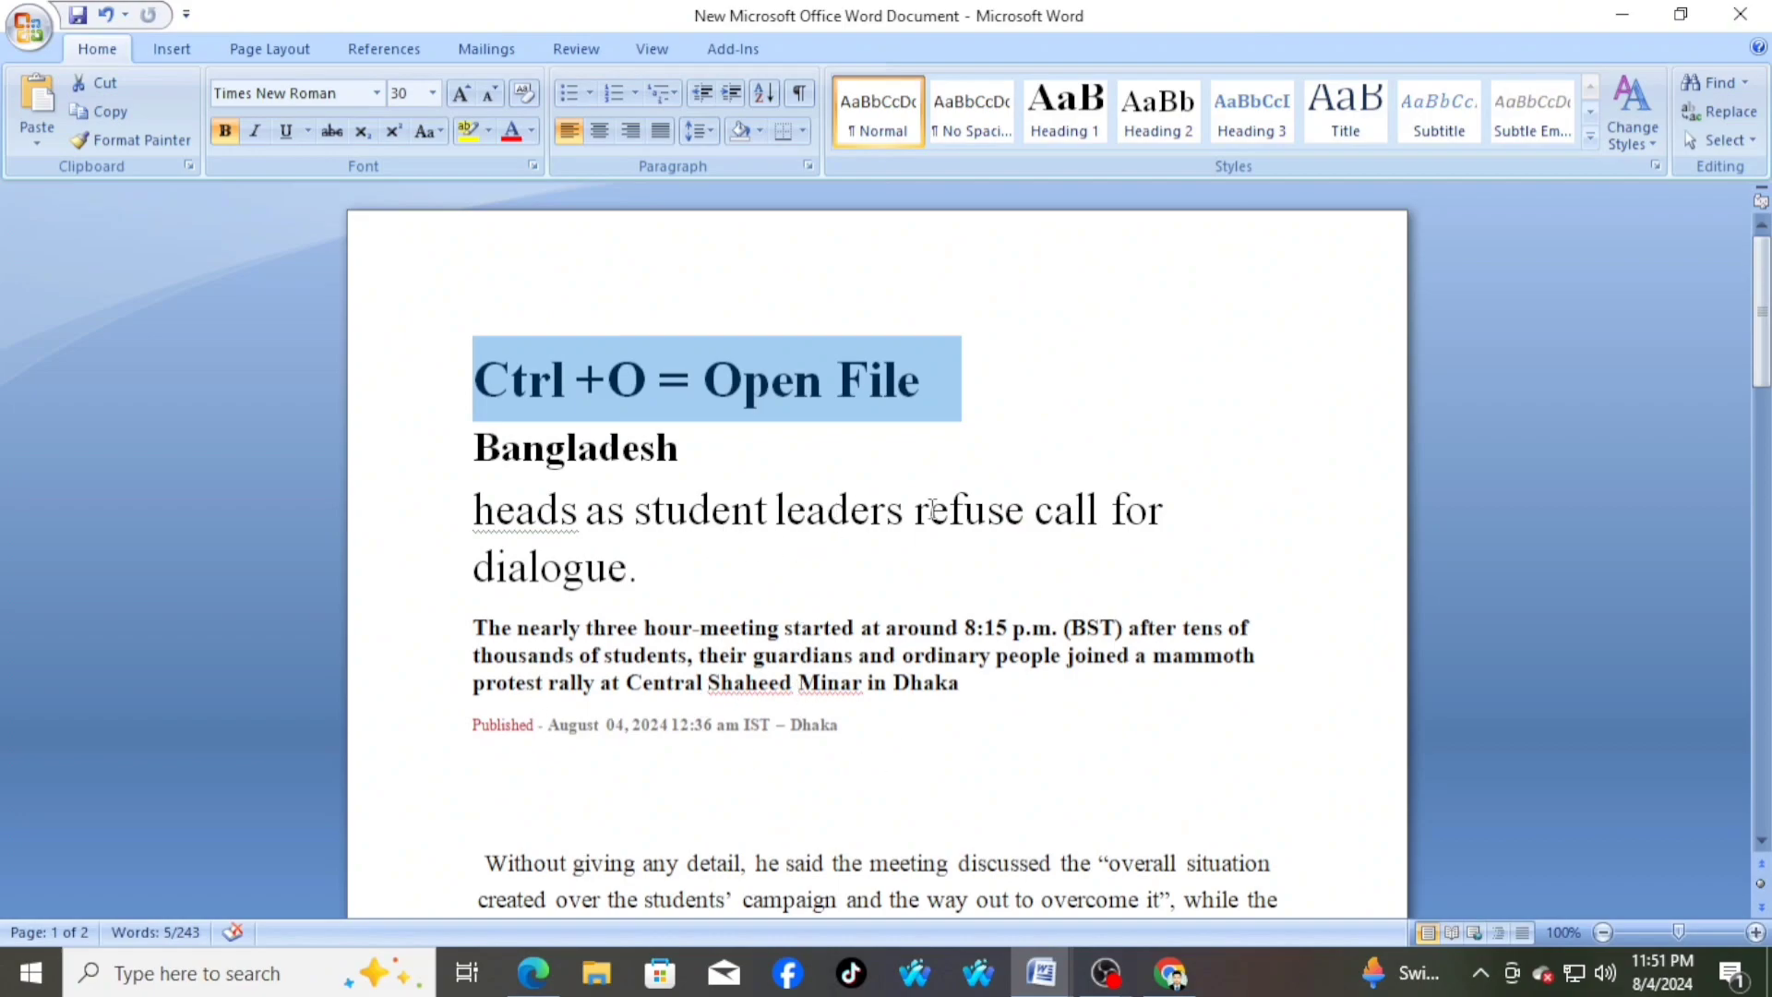
pyautogui.scroll(-3, 822, 624)
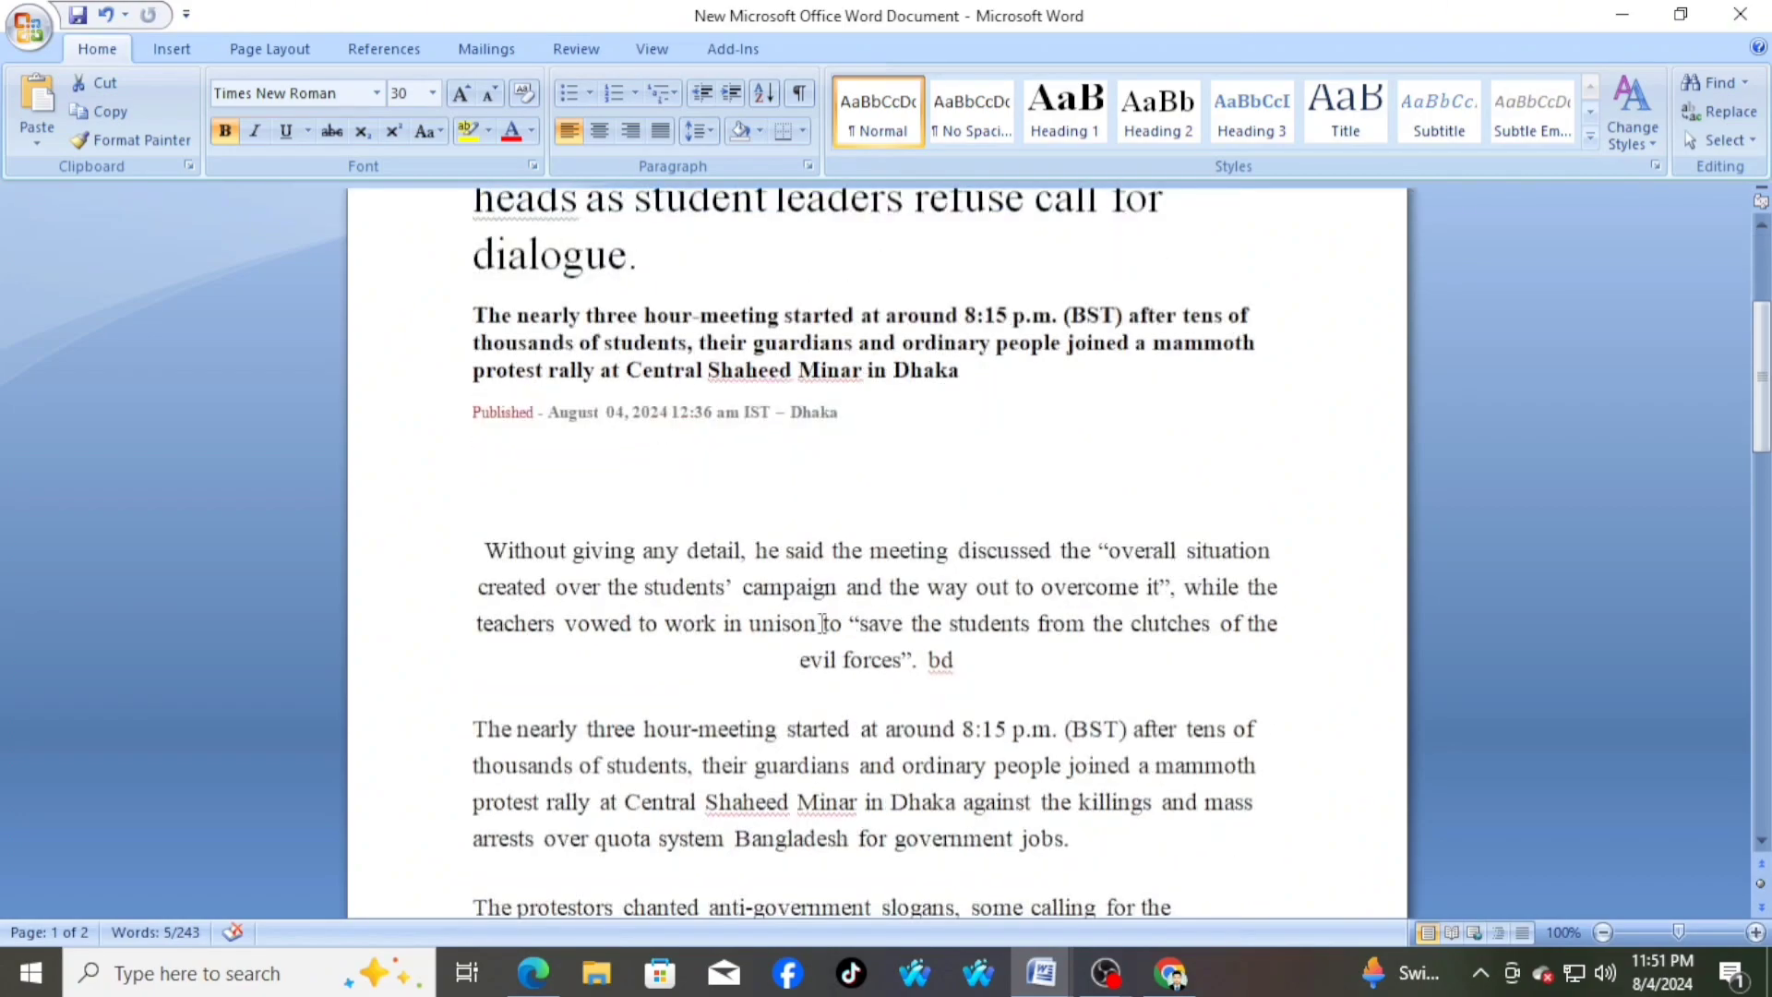
pyautogui.scroll(3, 822, 623)
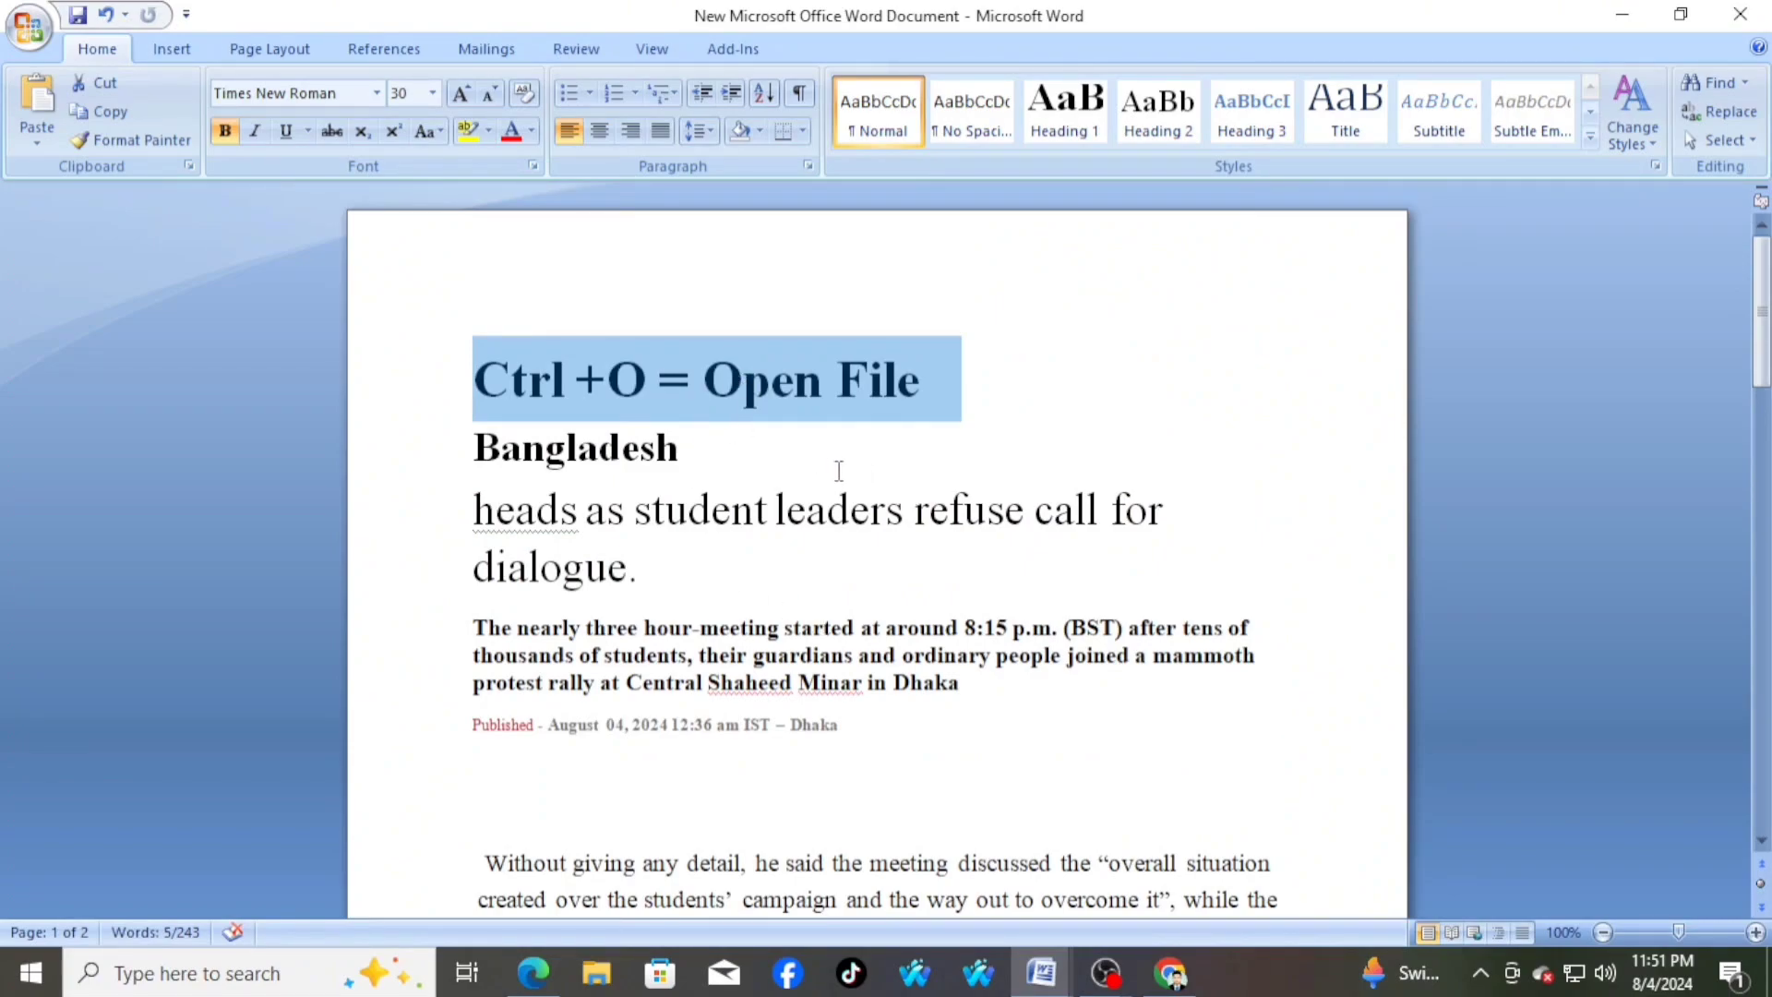
pyautogui.hotkey('ctrl', 'o')
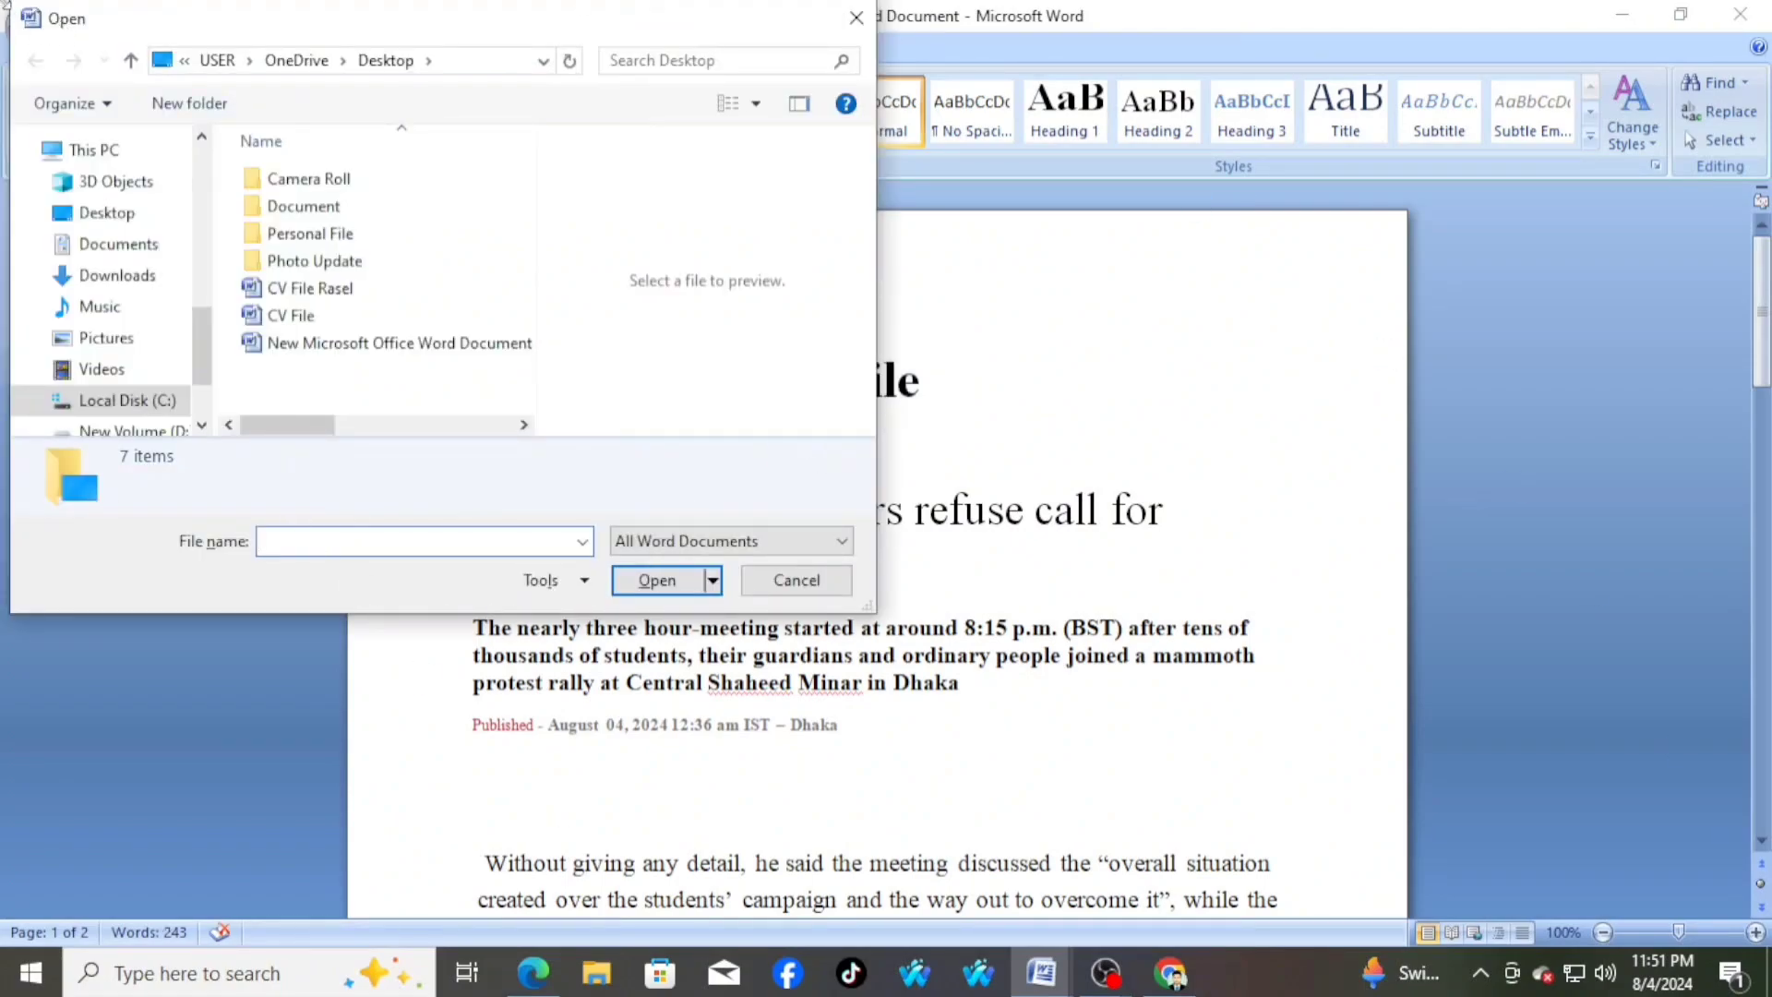
pyautogui.scroll(-2, 69, 369)
pyautogui.scroll(10, 69, 370)
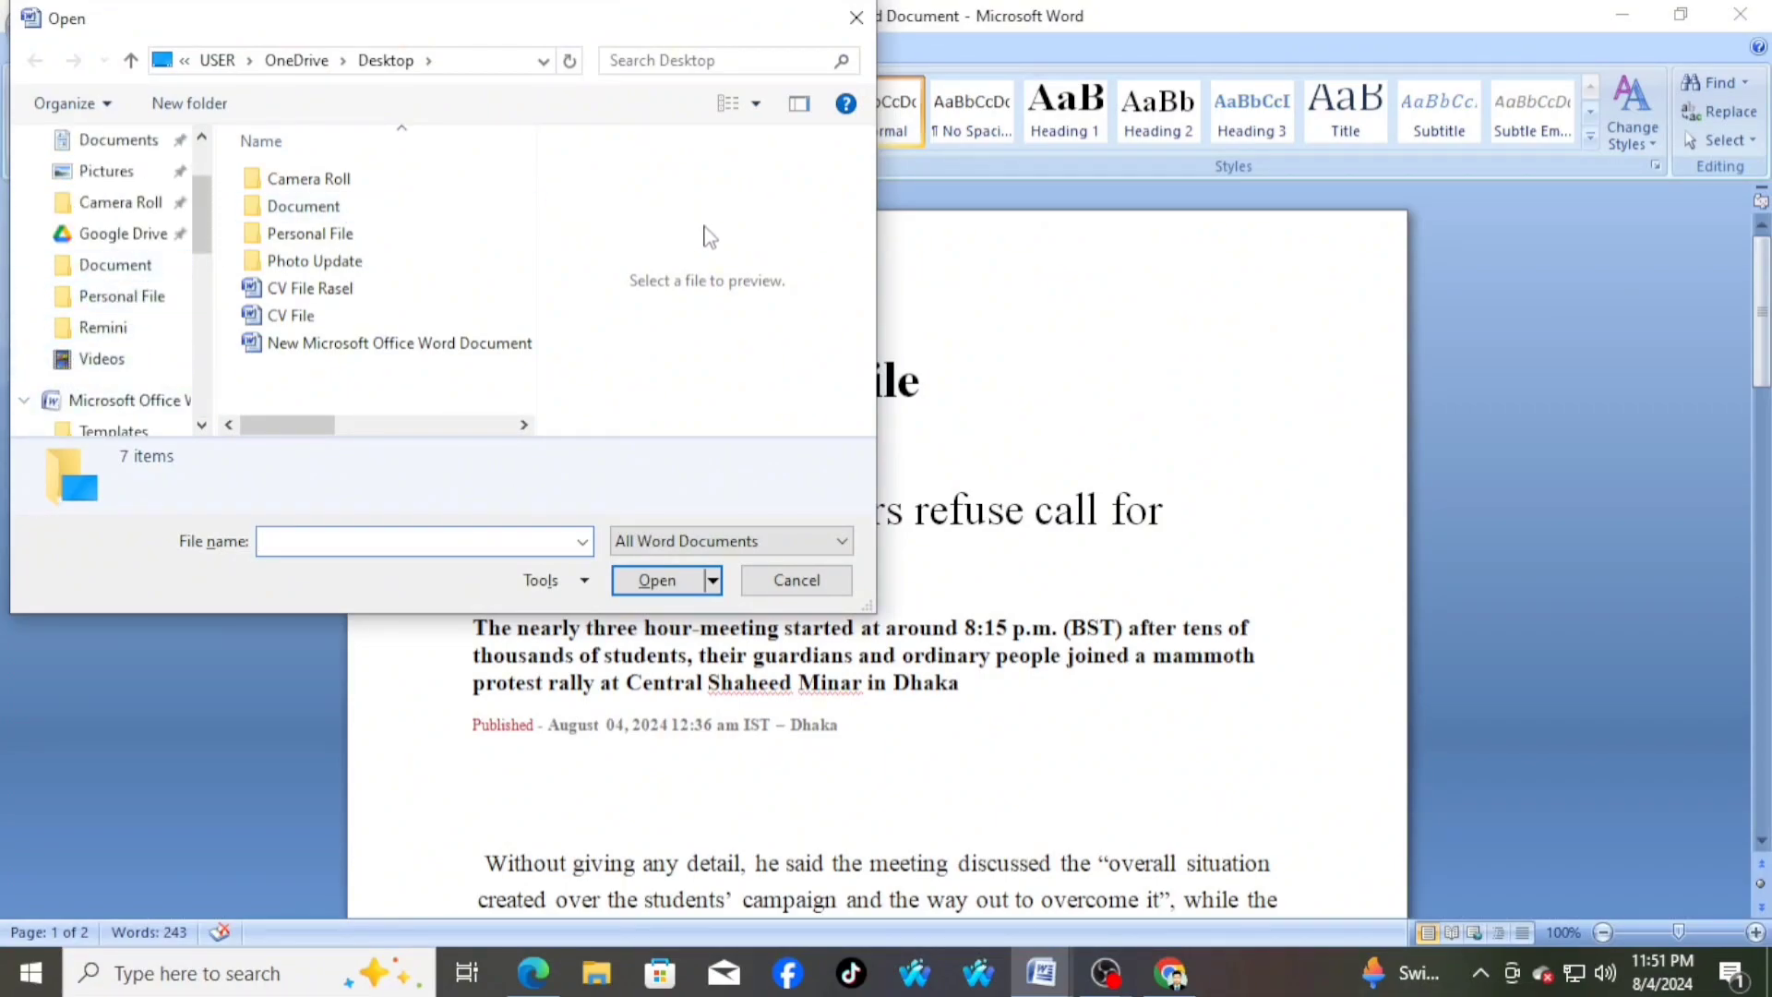
pyautogui.click(354, 219)
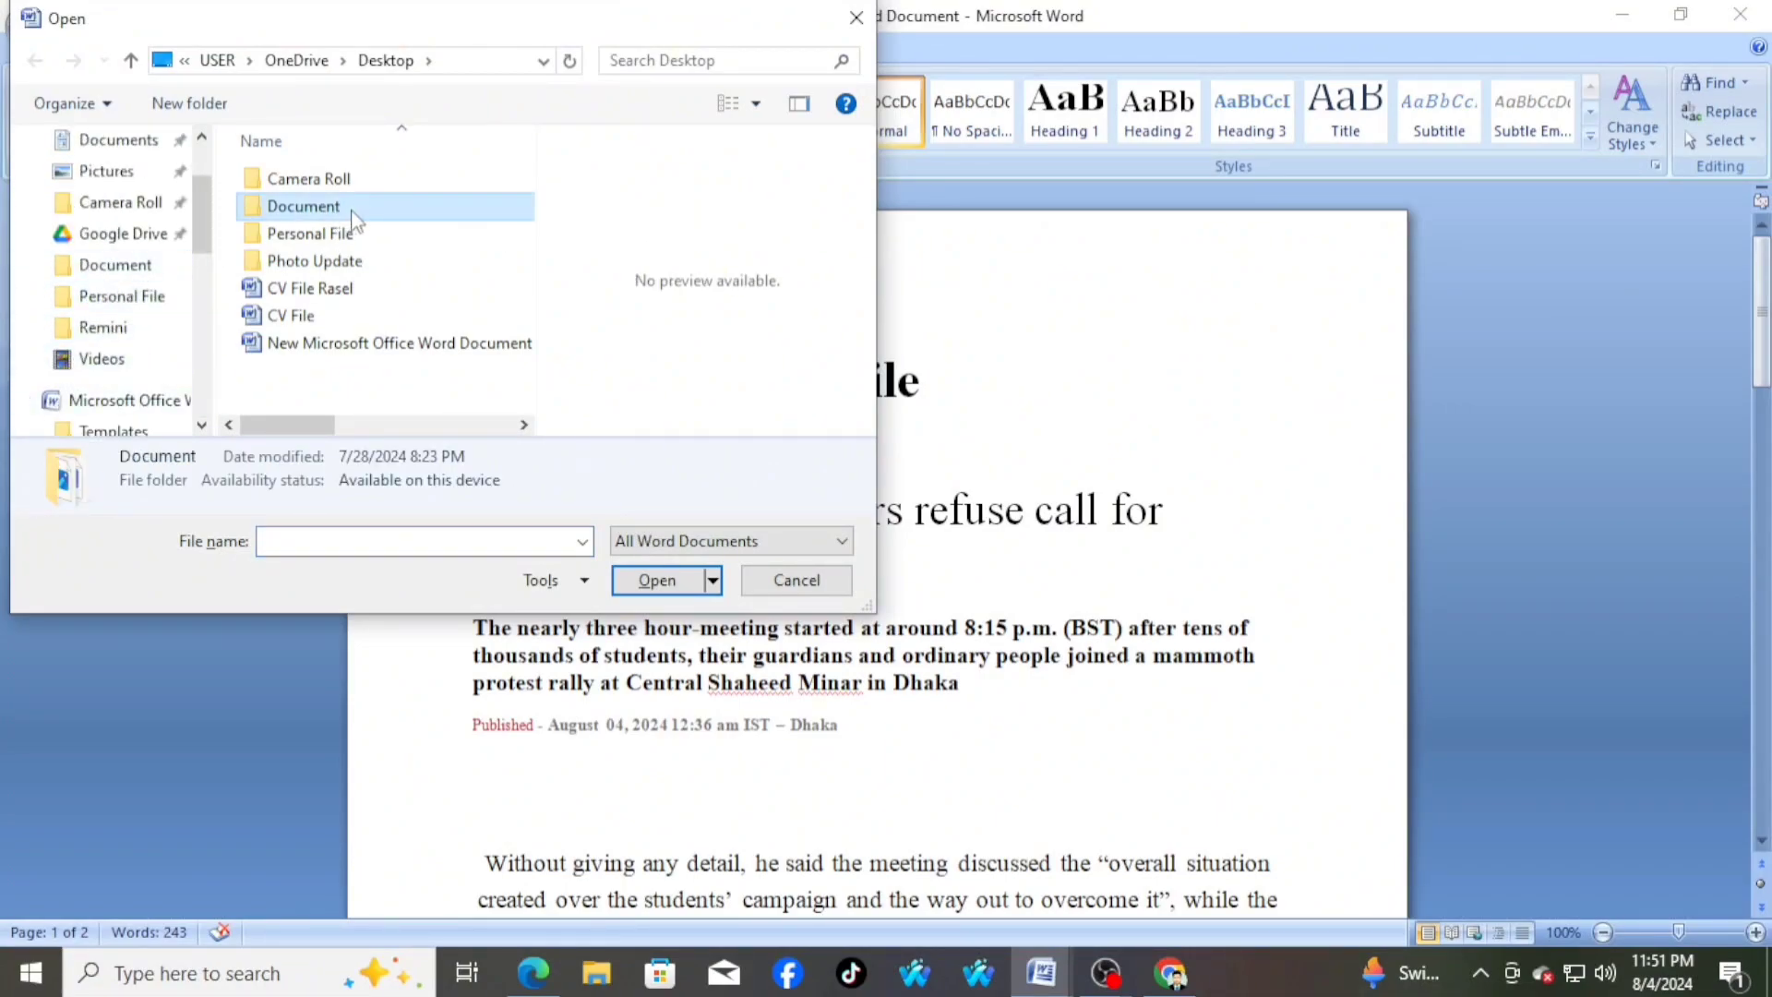
pyautogui.click(314, 288)
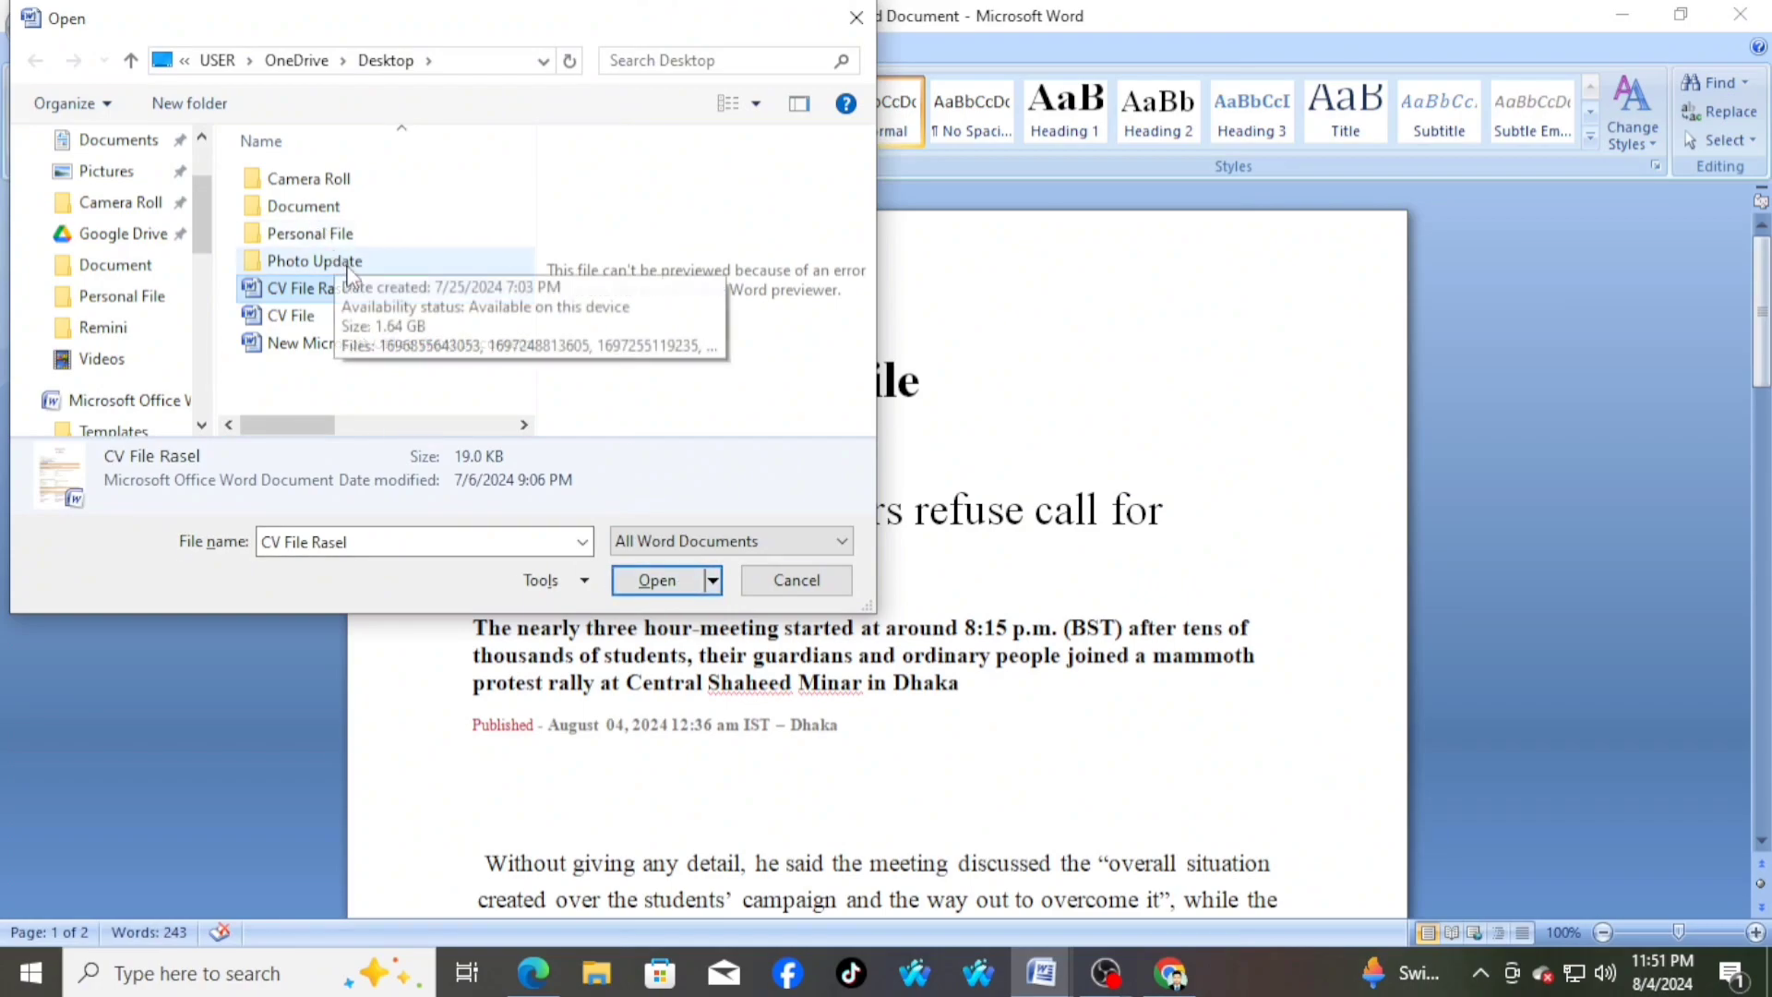
pyautogui.click(682, 591)
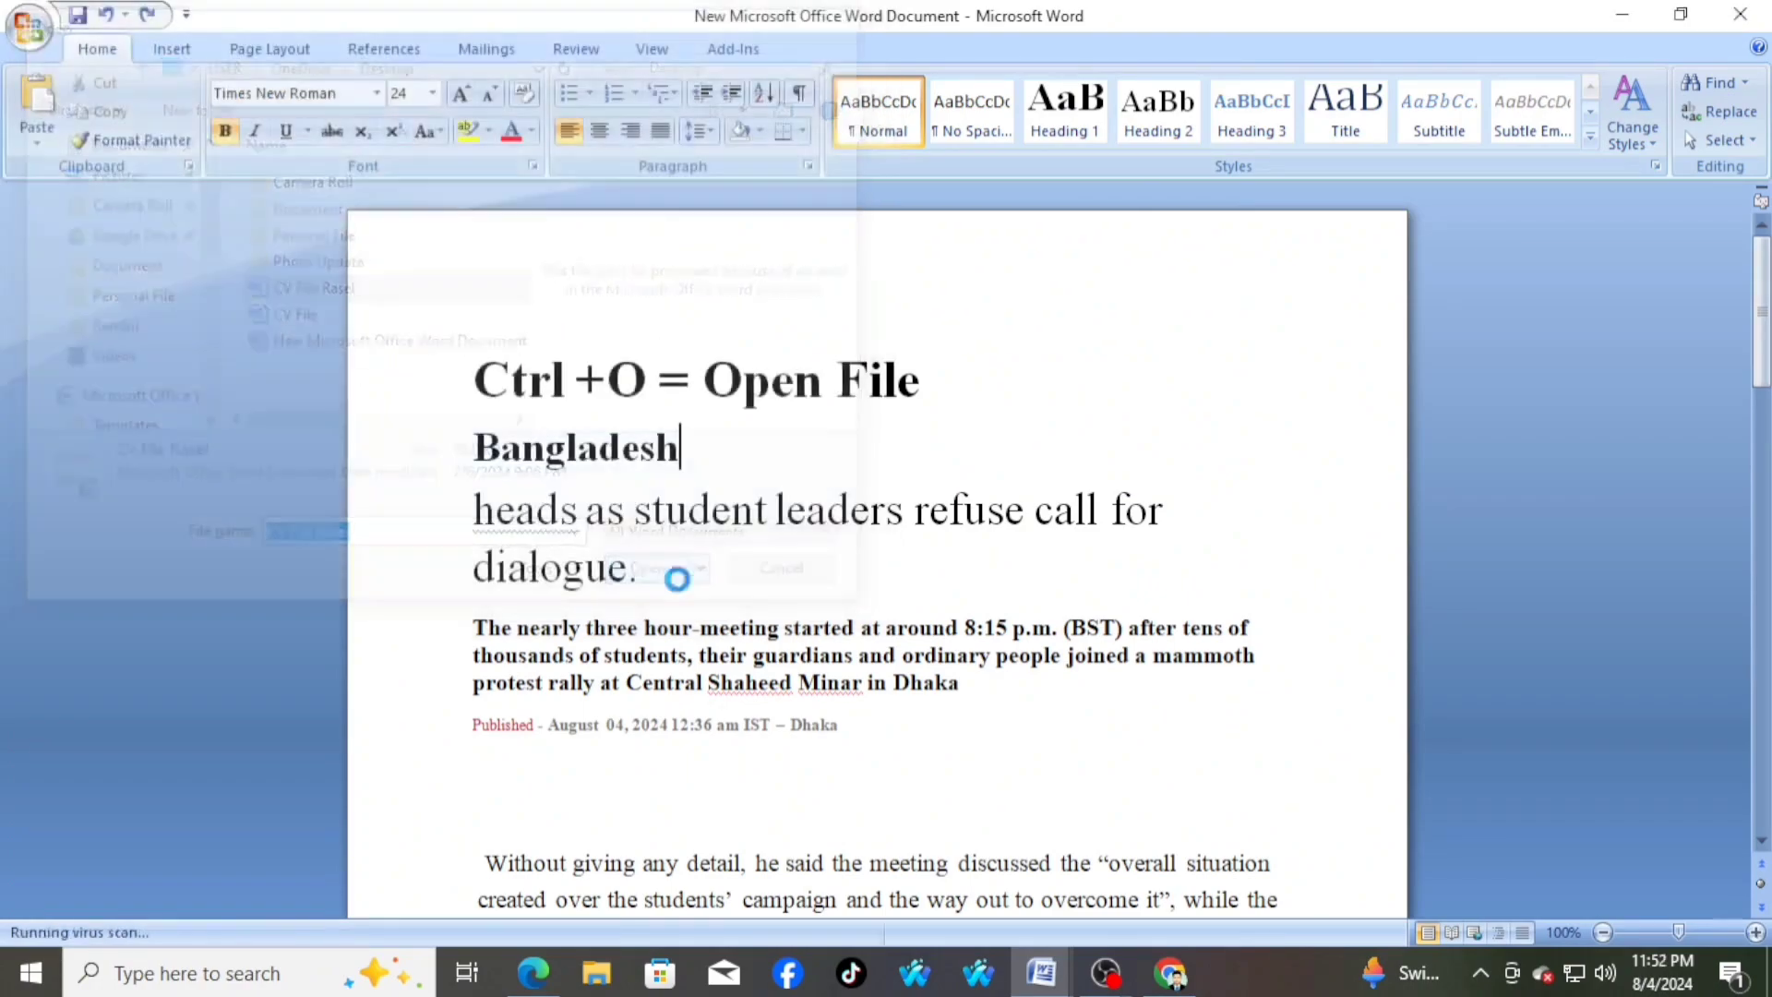
# Look over the opened CV from its title to the experience section, then return to the news article
pyautogui.scroll(-10, 1012, 645)
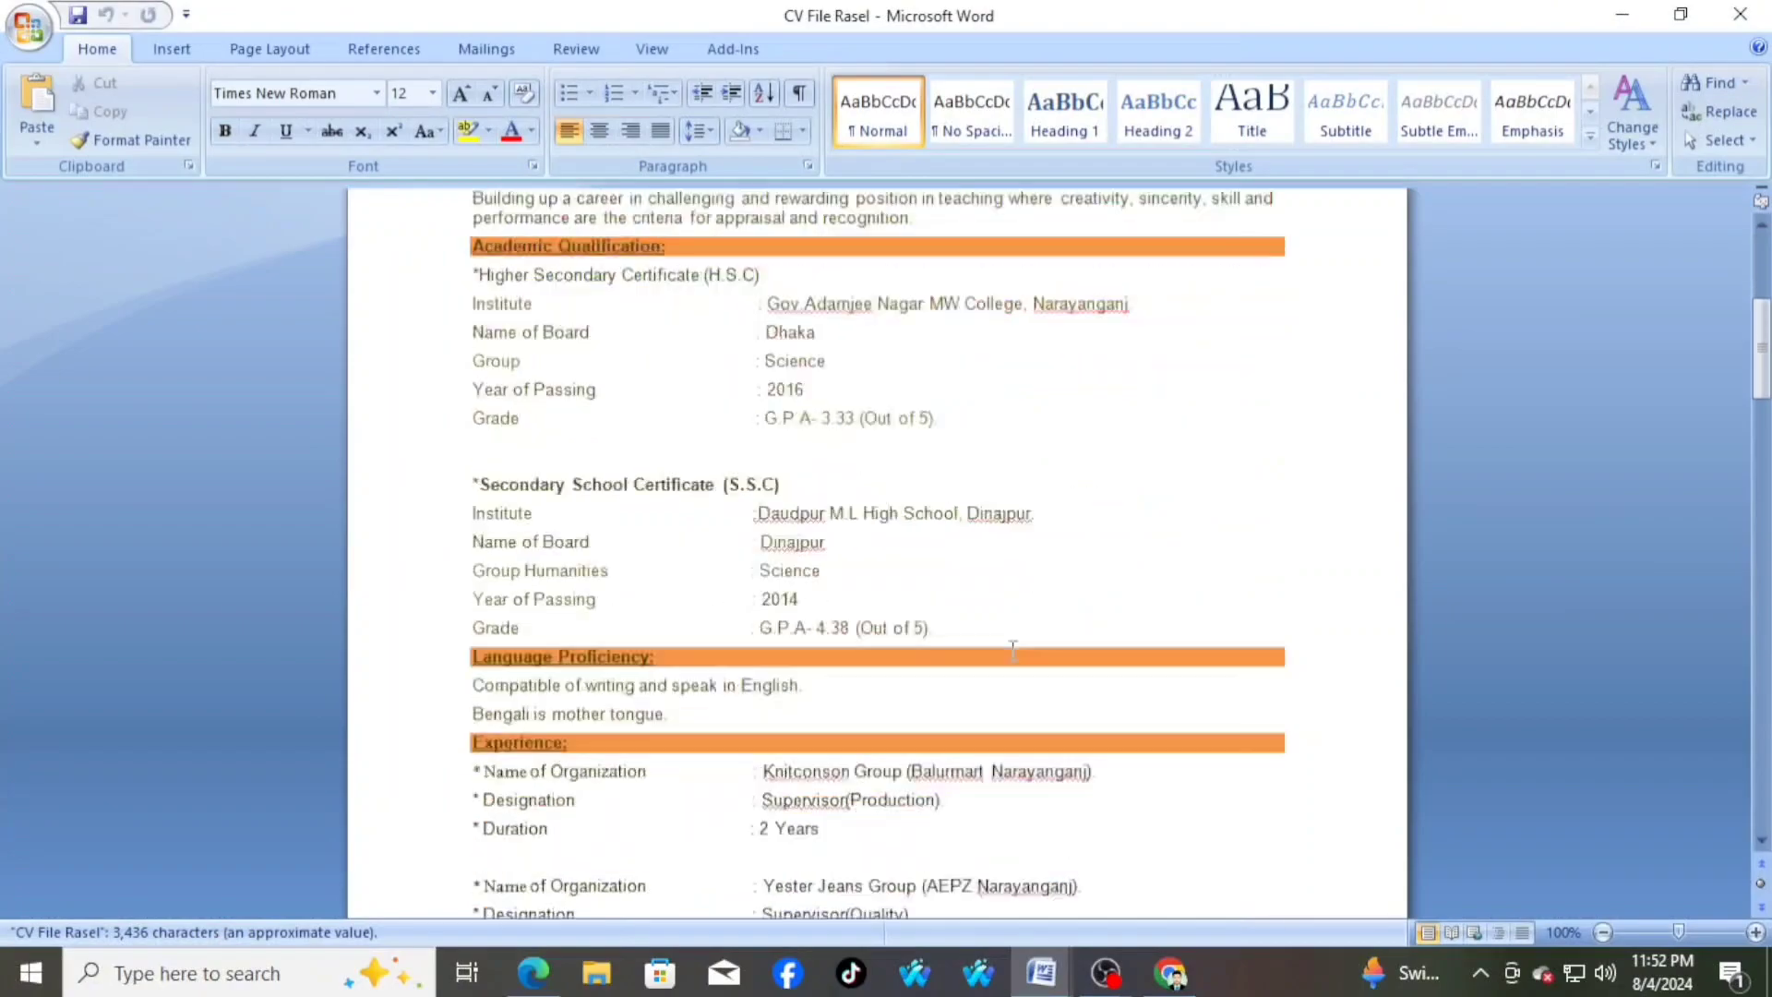
pyautogui.scroll(10, 1012, 649)
pyautogui.scroll(-3, 1012, 649)
pyautogui.scroll(3, 1006, 646)
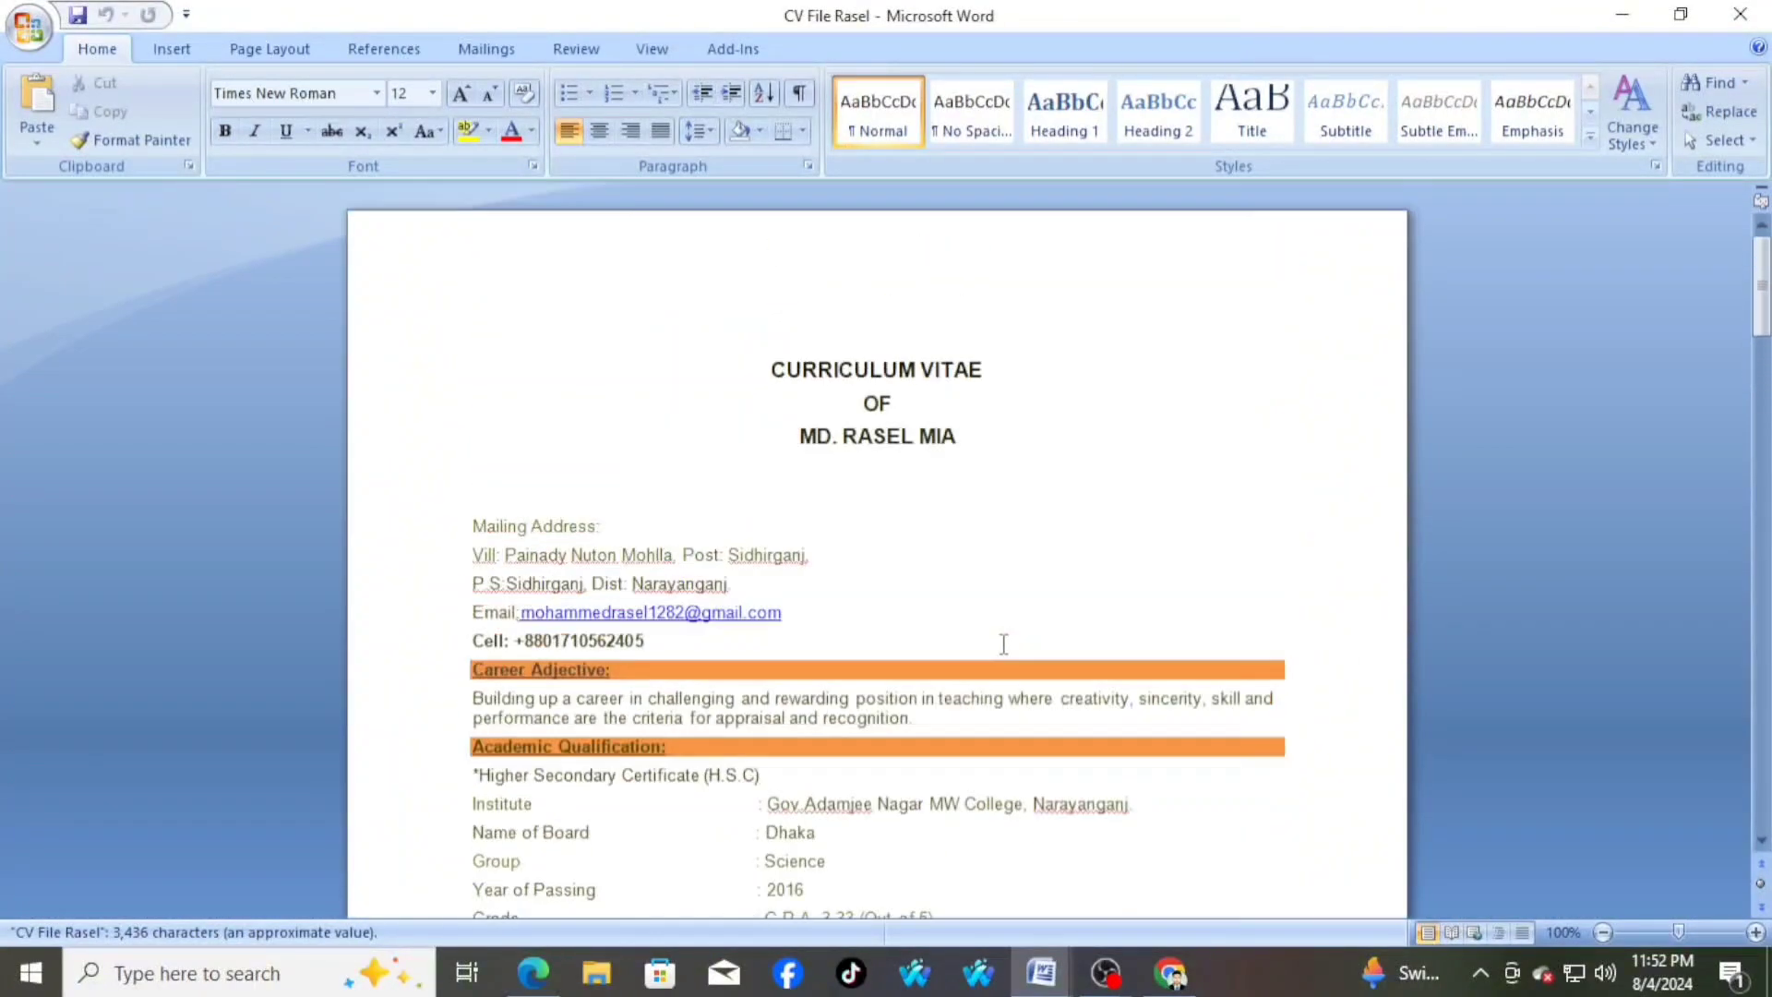
pyautogui.hotkey('alt', 'Tab')
pyautogui.click(722, 438)
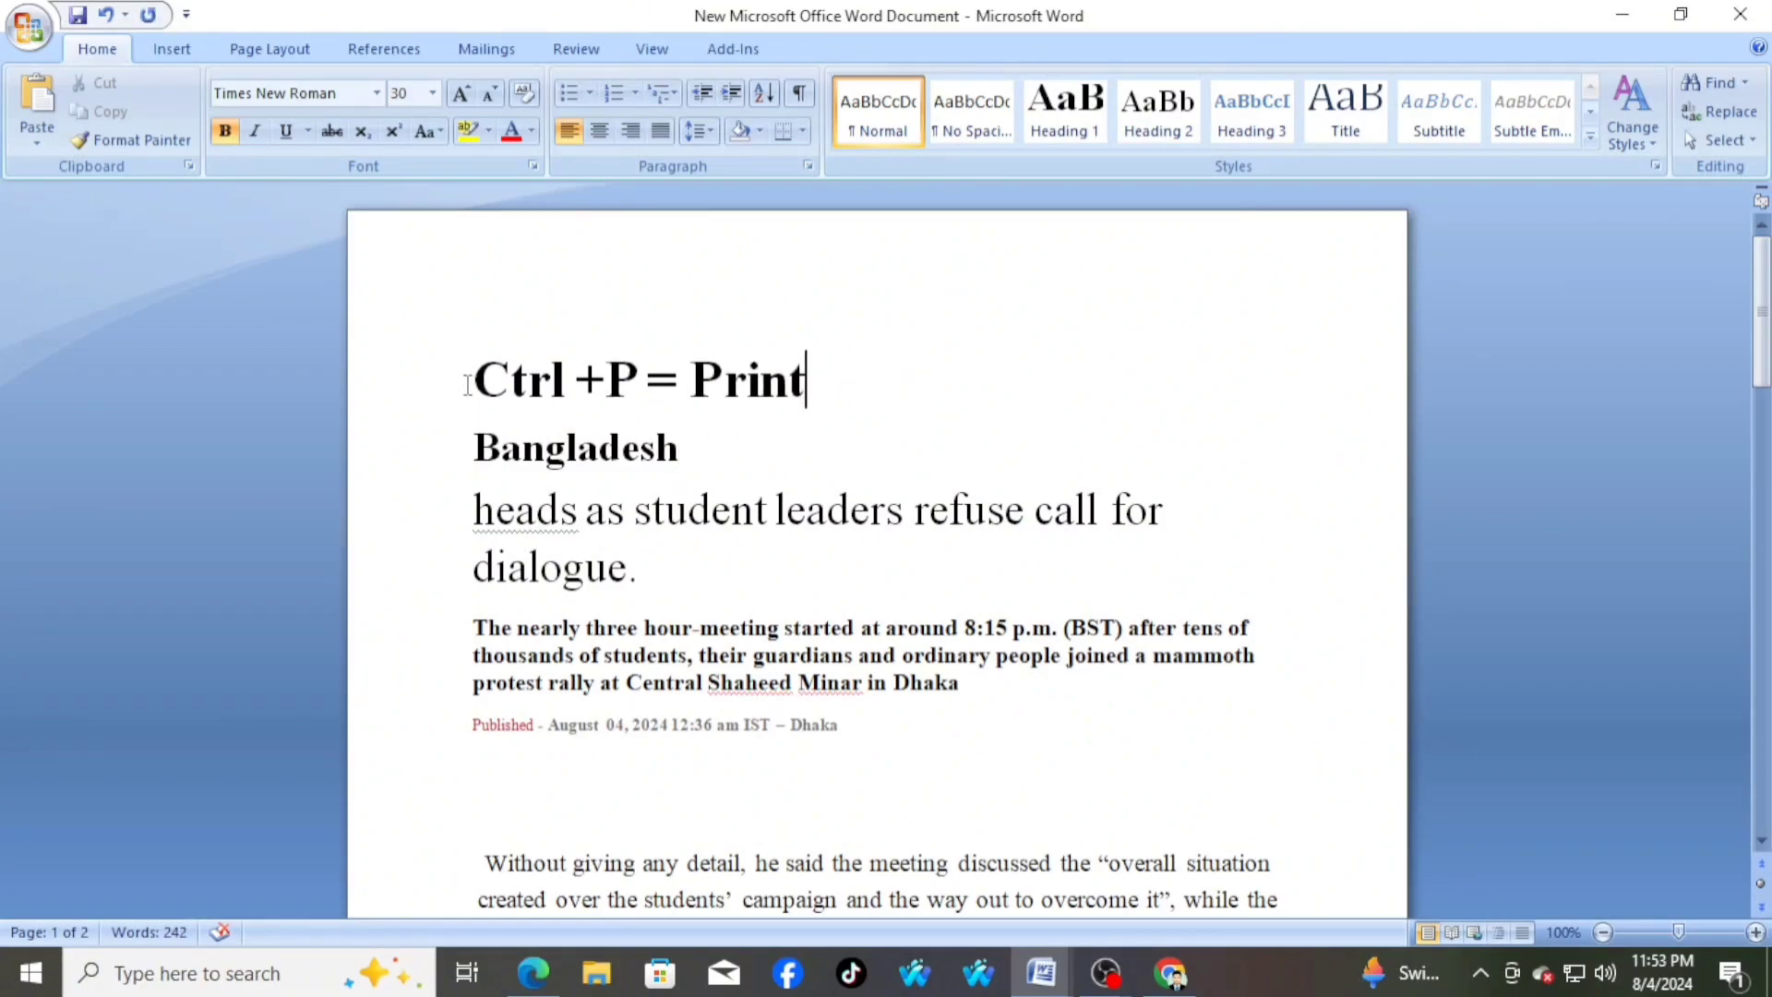
# Open the print settings for the article, try the Current page range, set it back to All, and close them without printing
pyautogui.click(471, 379)
pyautogui.doubleClick(585, 379)
pyautogui.moveTo(584, 379); pyautogui.dragTo(833, 386)
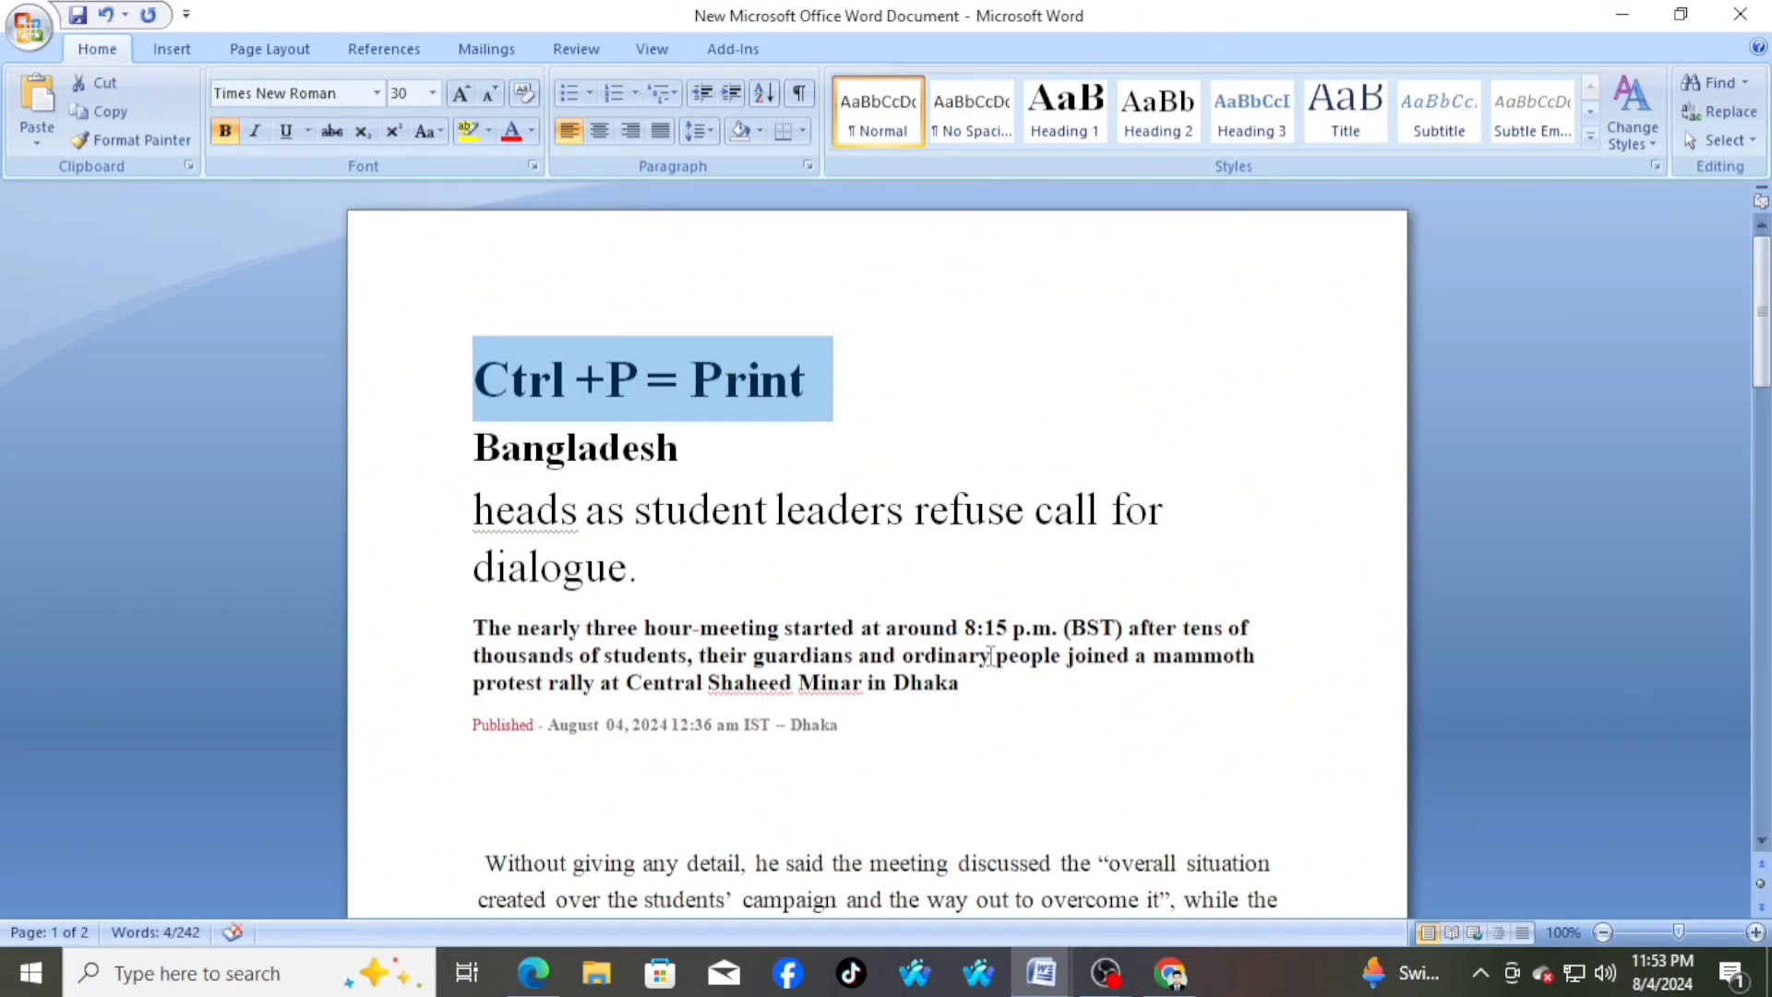
pyautogui.click(869, 588)
pyautogui.scroll(-9, 876, 576)
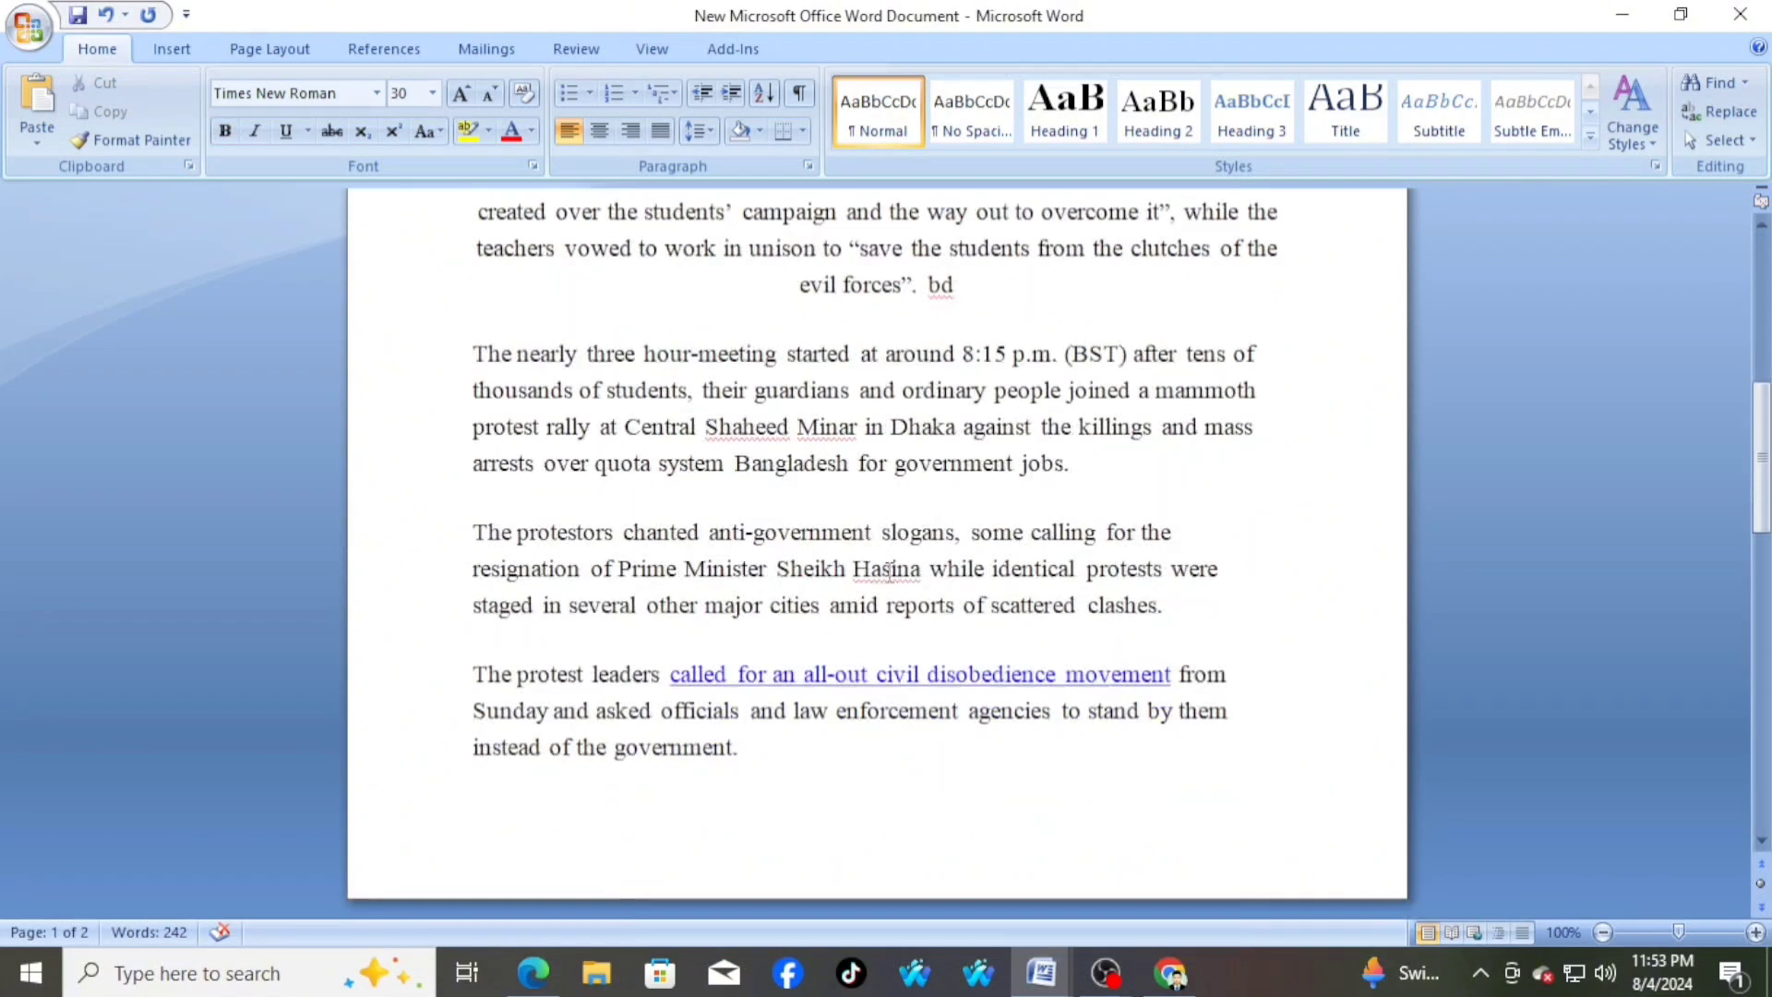
pyautogui.scroll(6, 889, 573)
pyautogui.scroll(3, 889, 570)
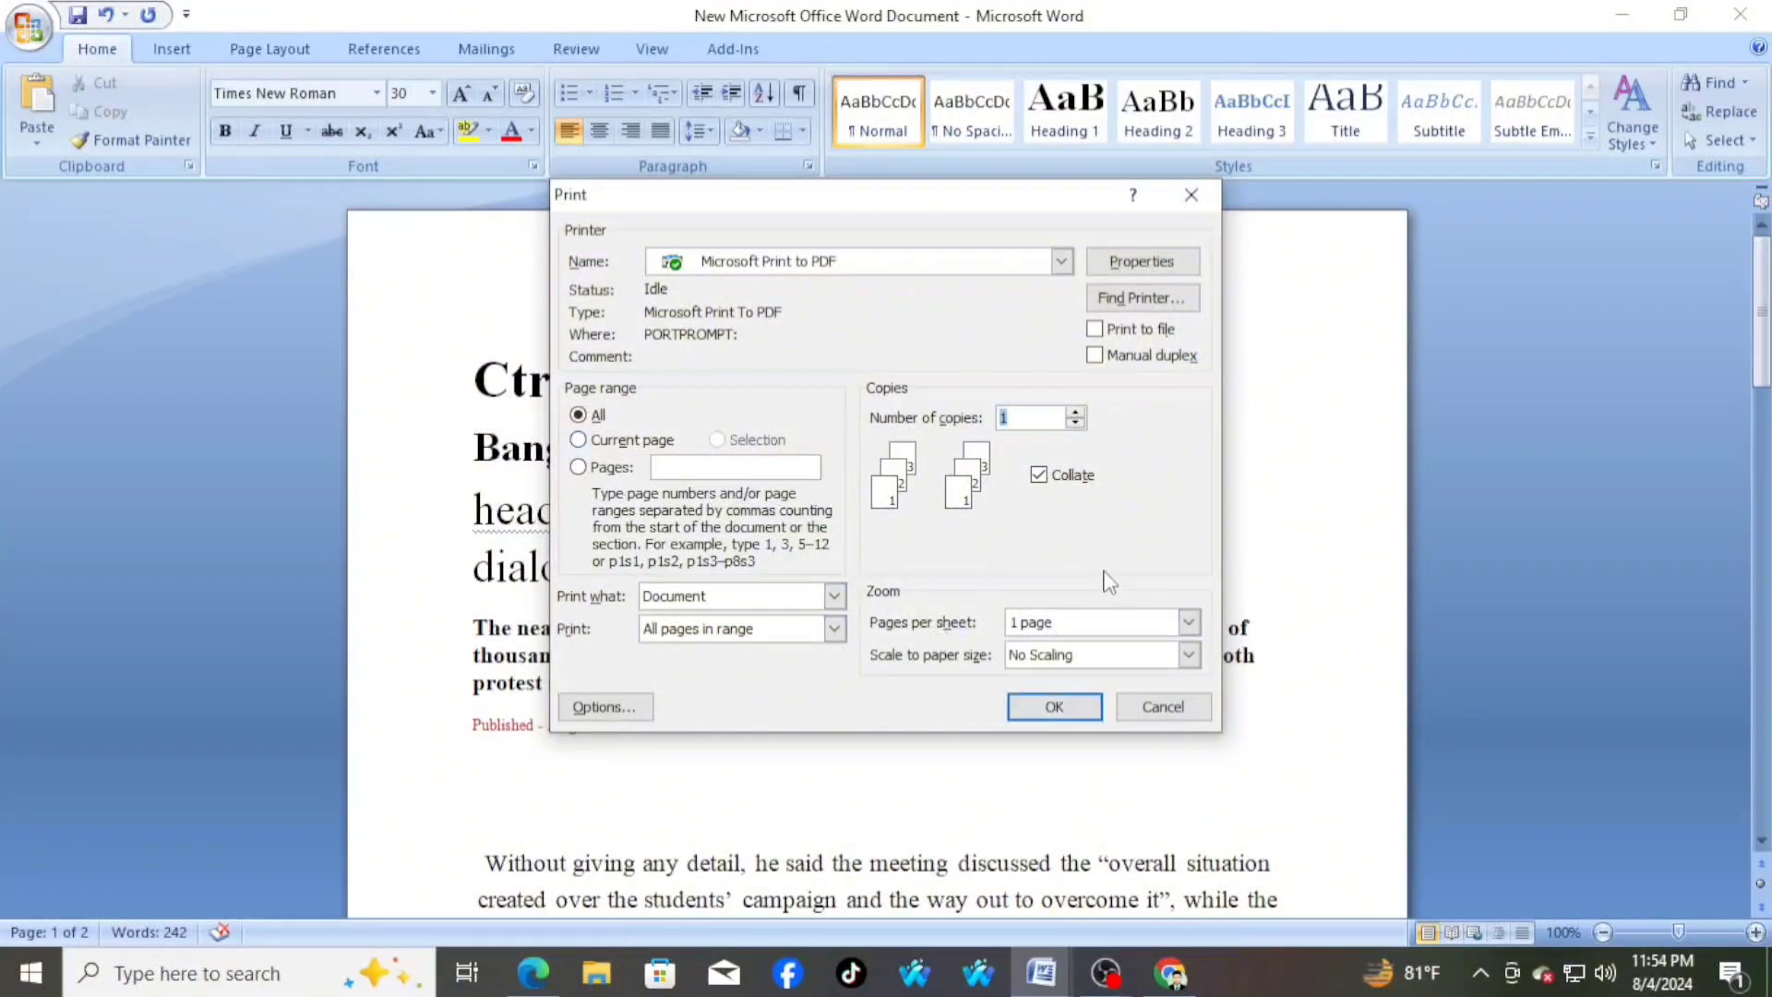
pyautogui.click(621, 441)
pyautogui.click(601, 417)
pyautogui.click(1212, 193)
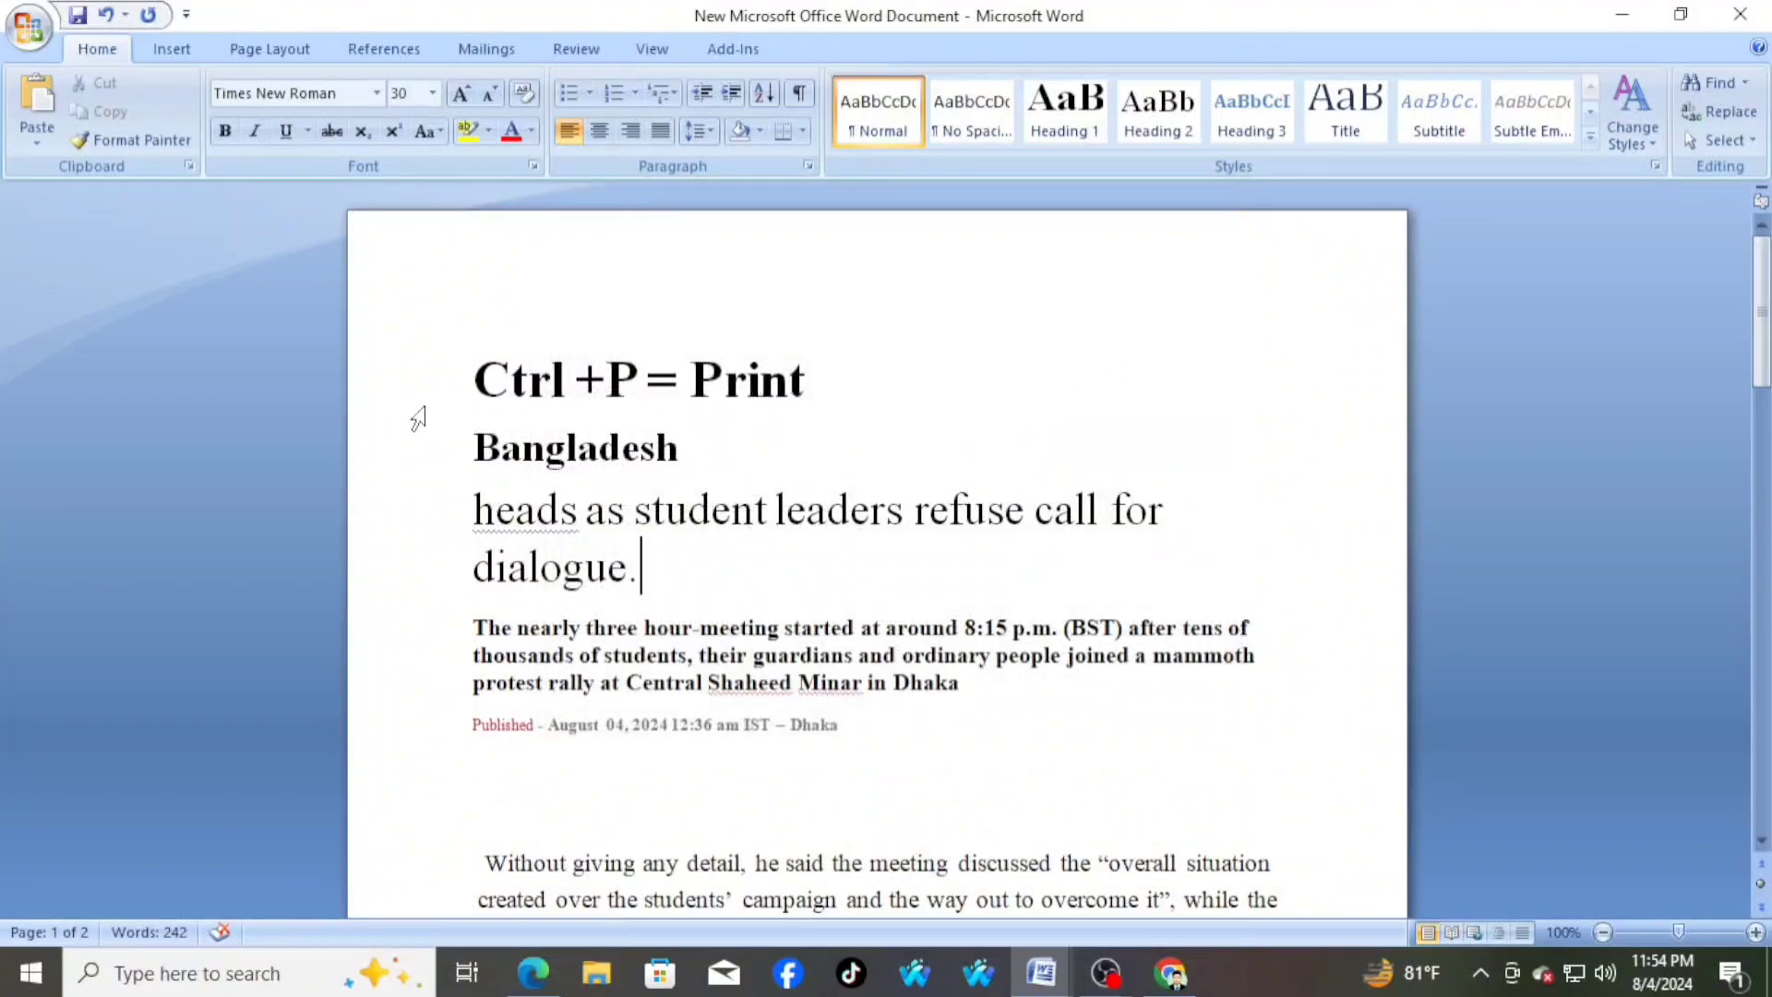
pyautogui.moveTo(473, 379); pyautogui.dragTo(821, 385)
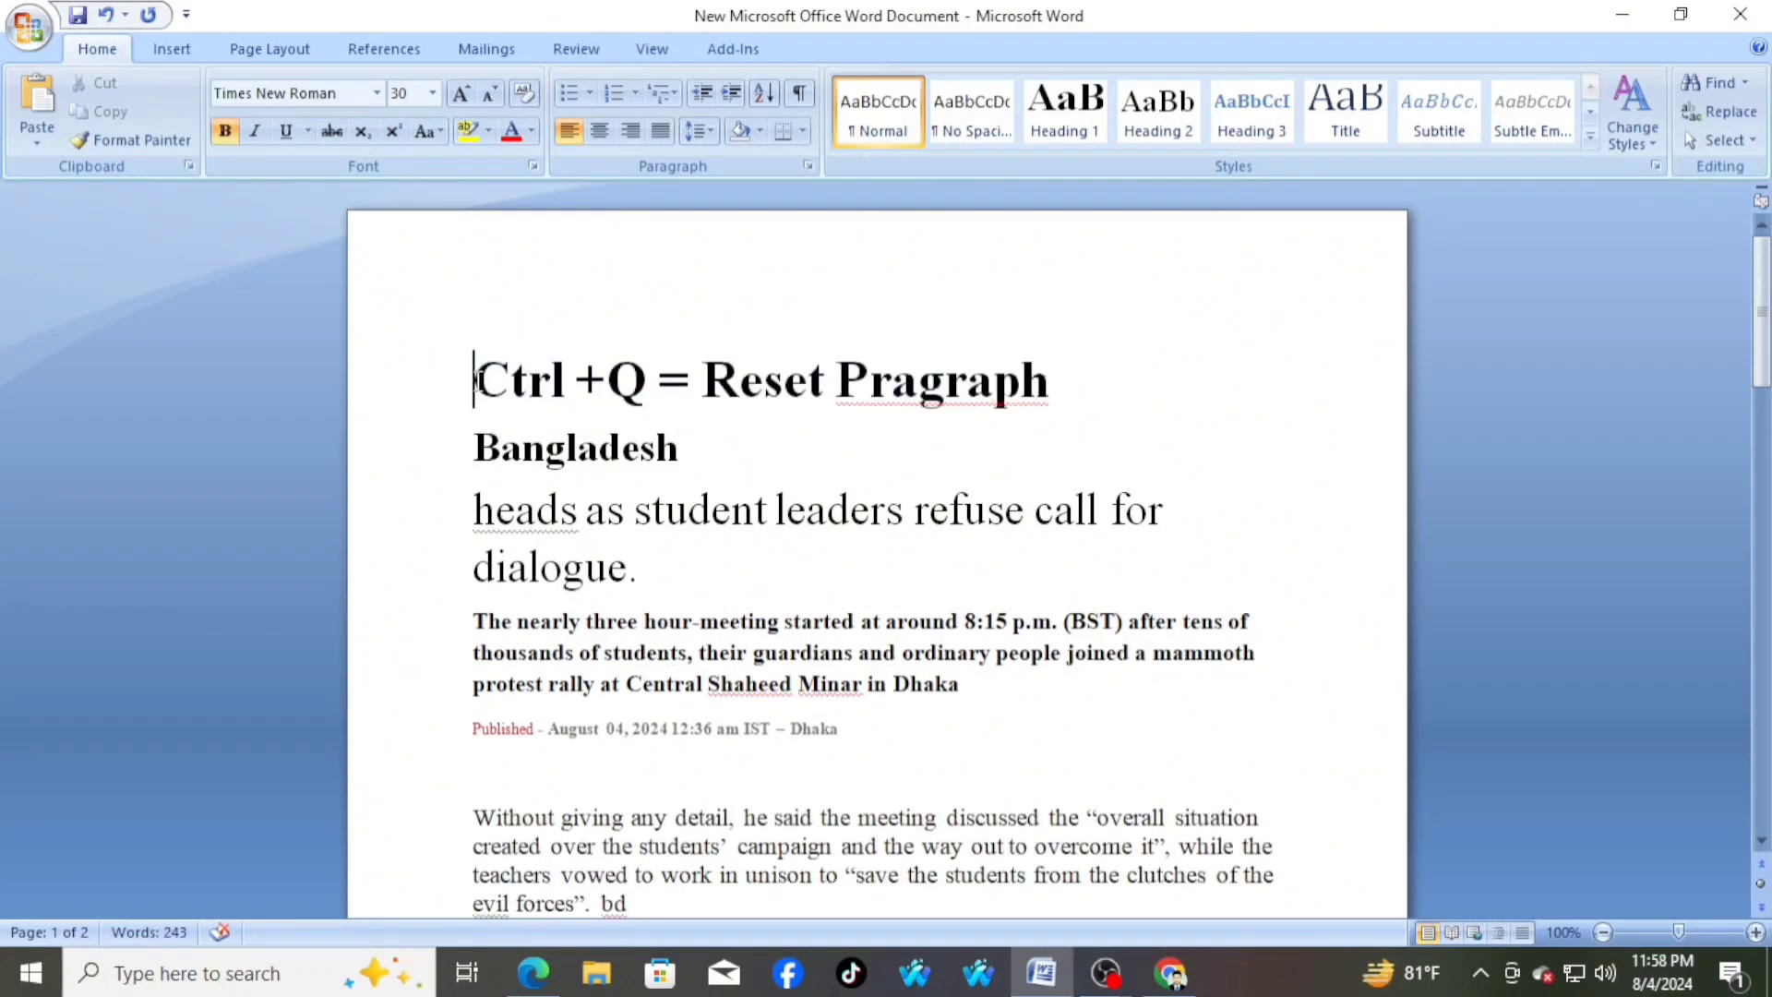
# Reset the paragraph formatting of the centred bold summary, the "Published" line and the empty line below them
pyautogui.moveTo(474, 379); pyautogui.dragTo(1108, 391)
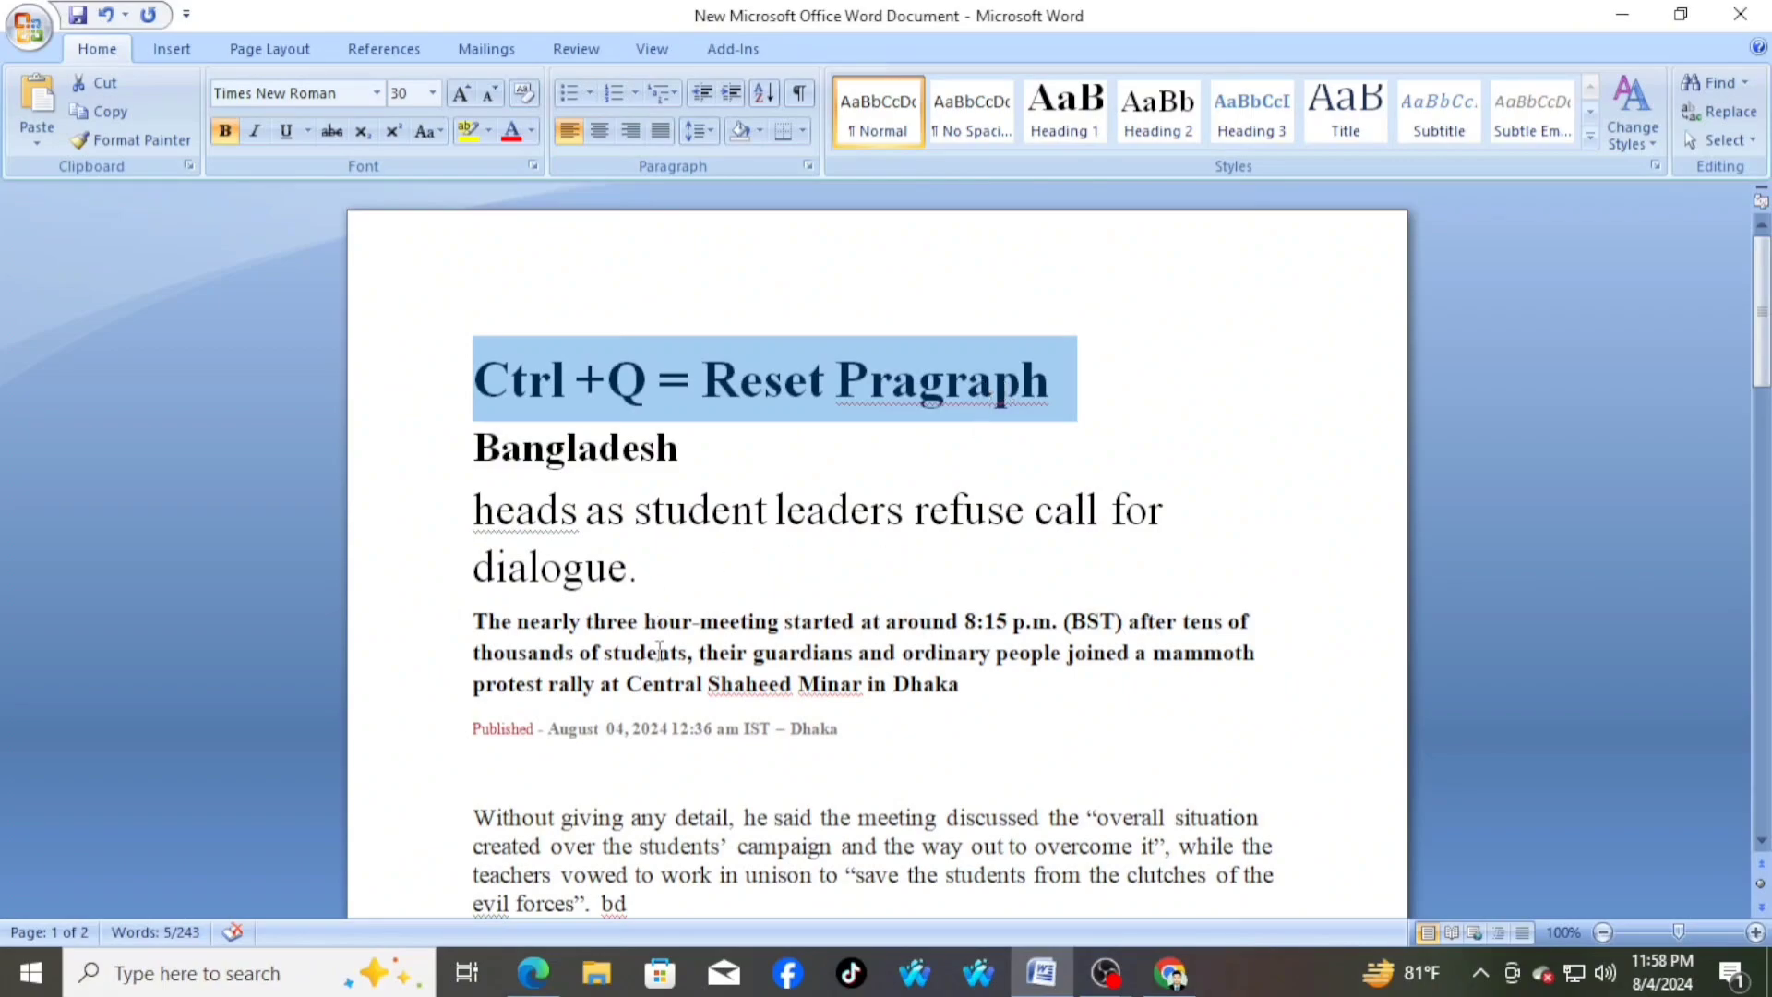
pyautogui.scroll(-3, 974, 696)
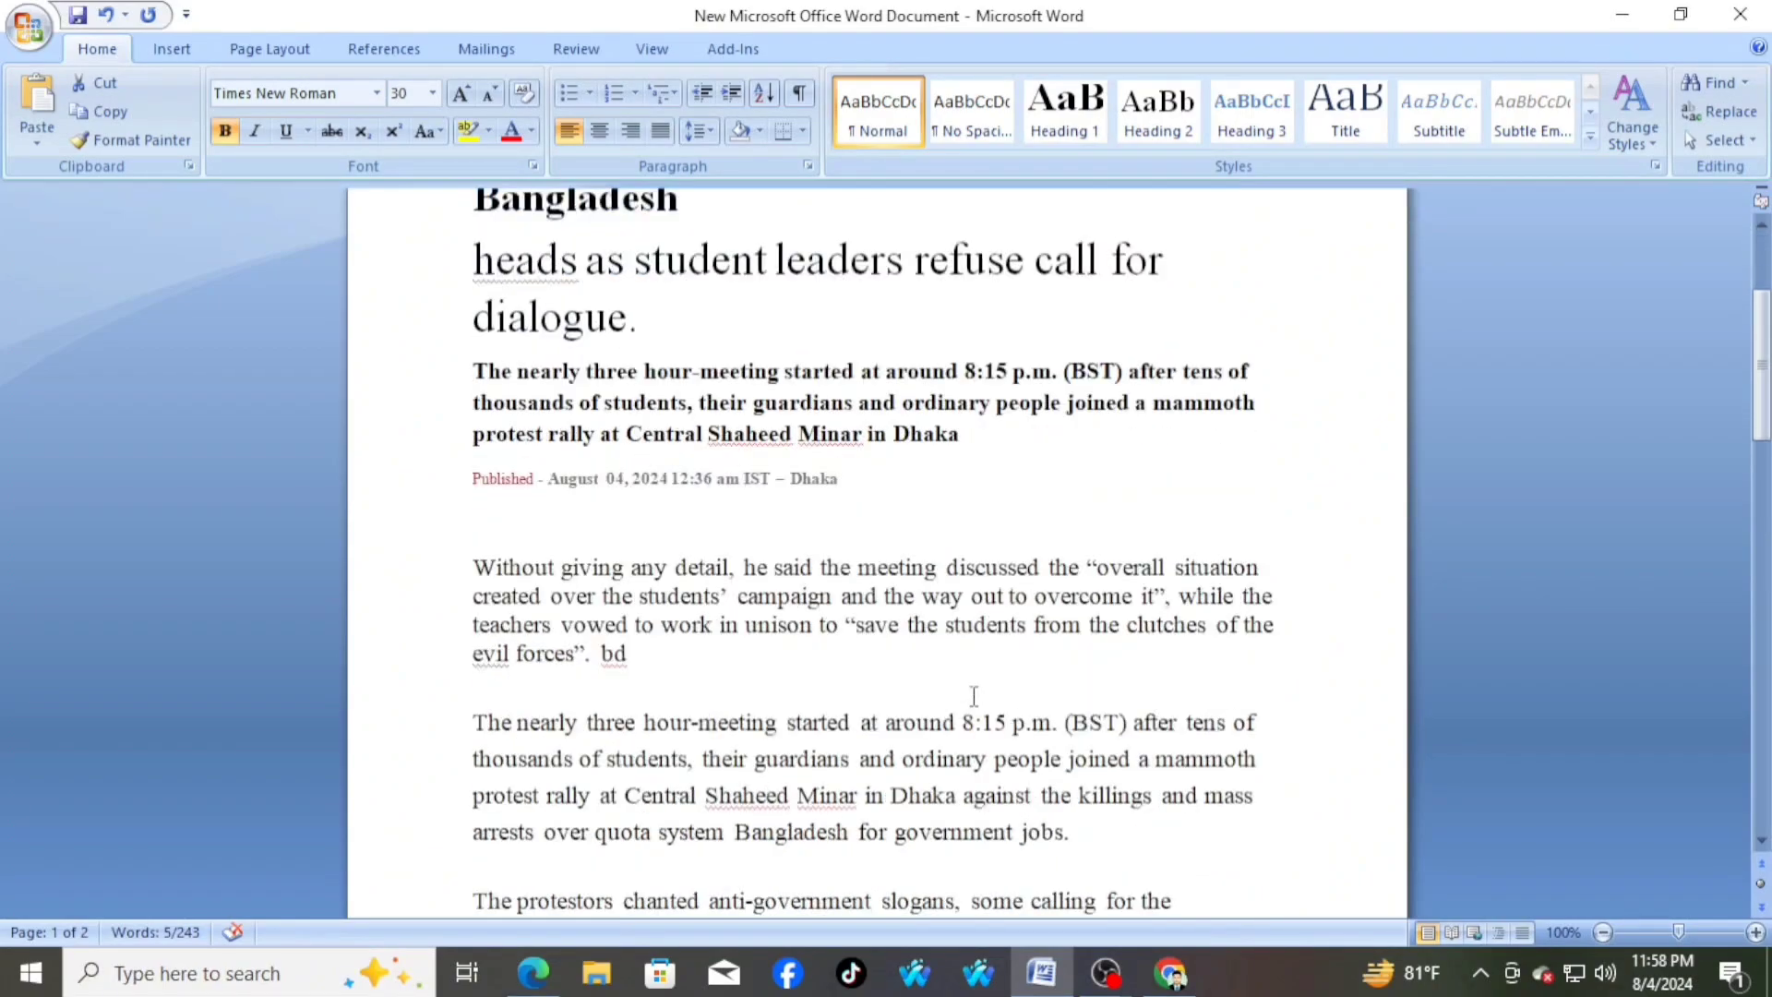
pyautogui.scroll(3, 974, 697)
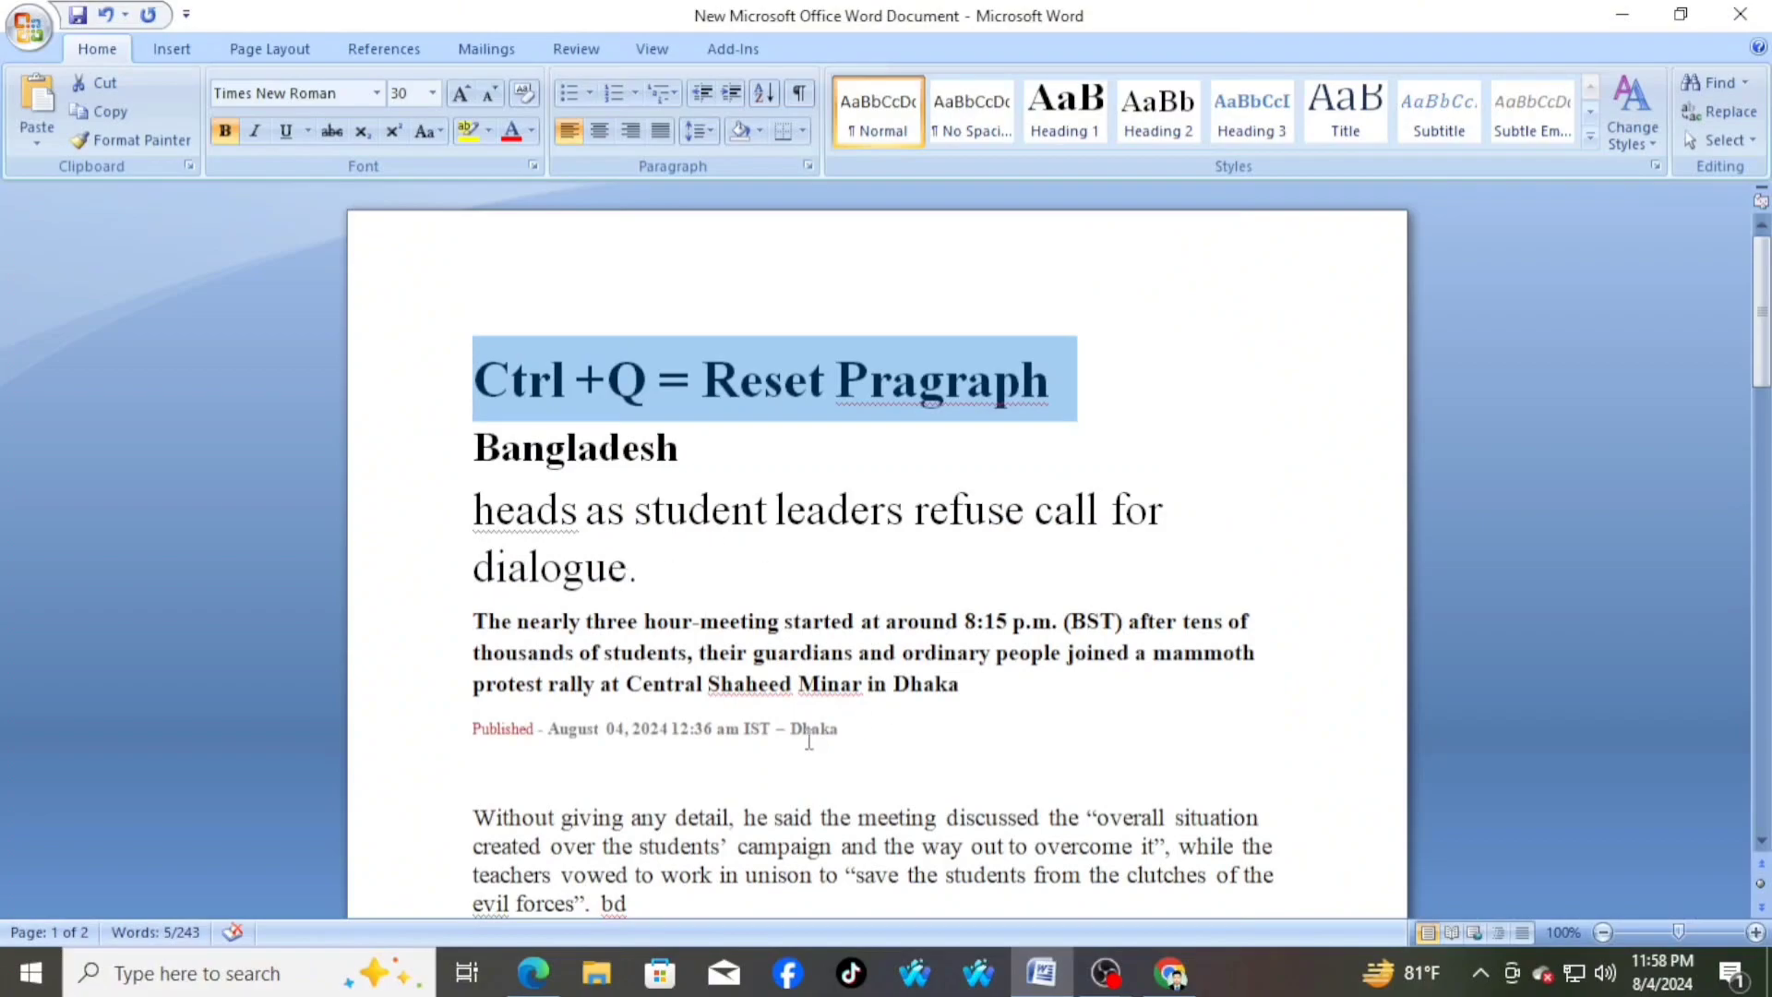
pyautogui.scroll(-9, 808, 739)
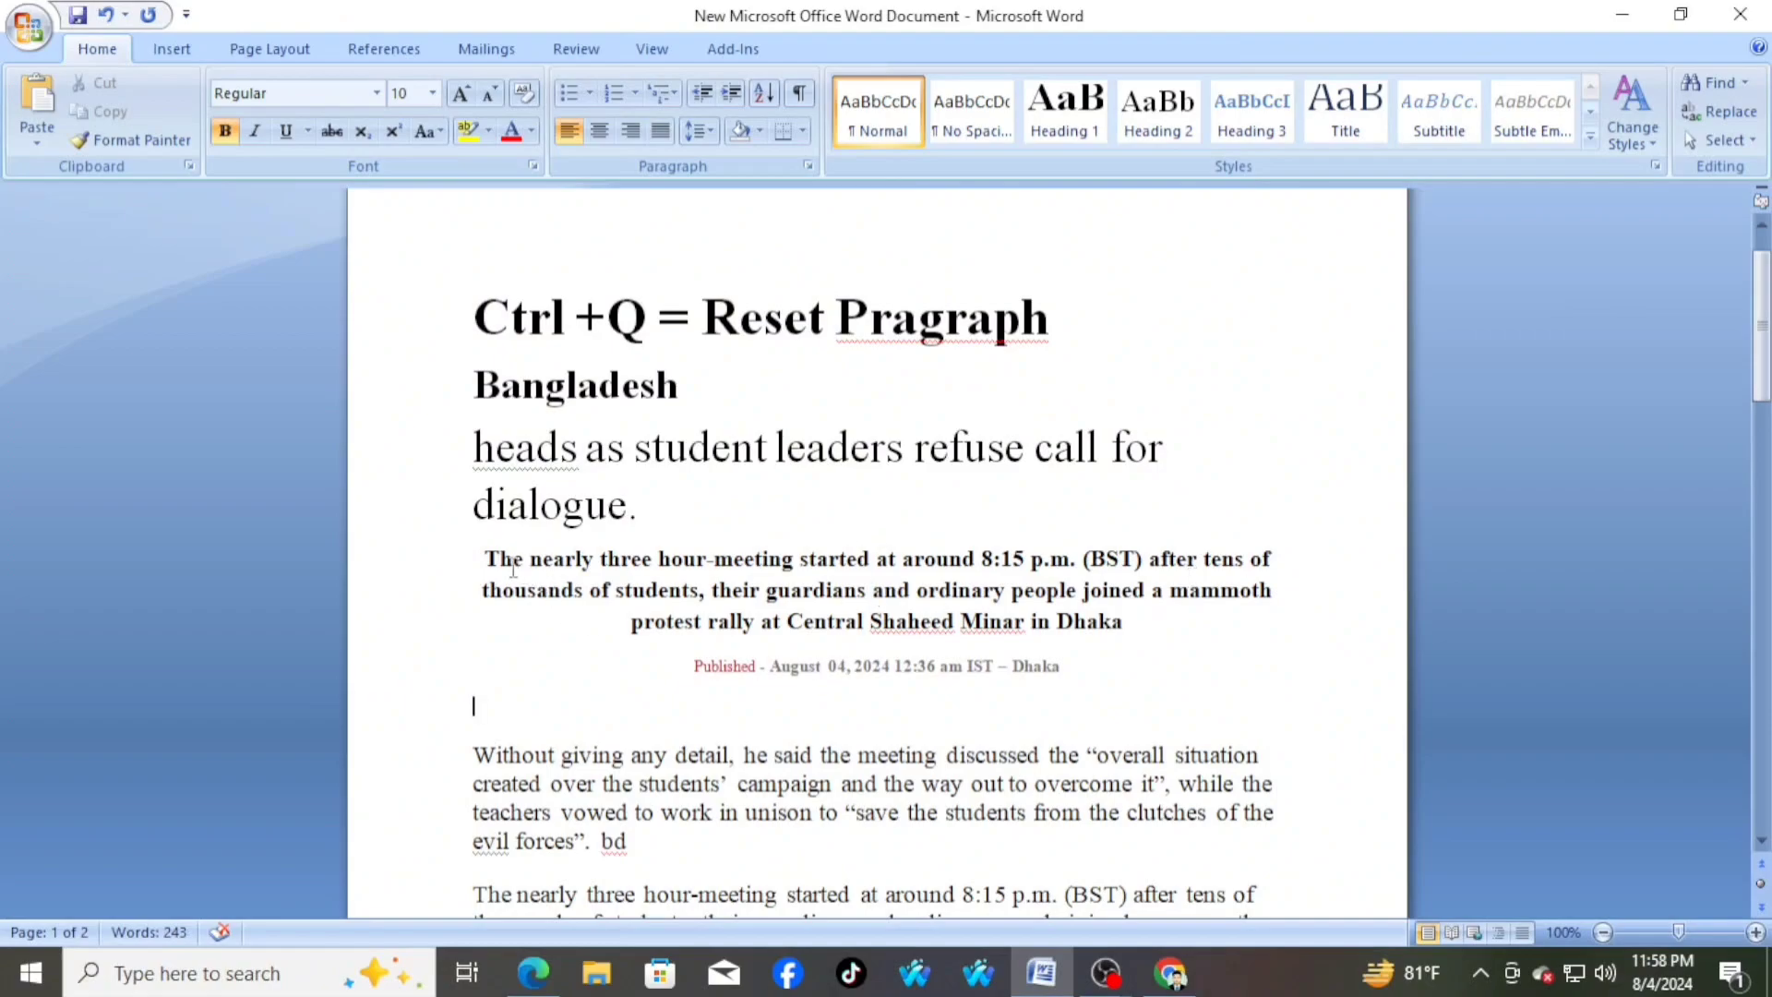
pyautogui.moveTo(490, 560); pyautogui.dragTo(870, 706)
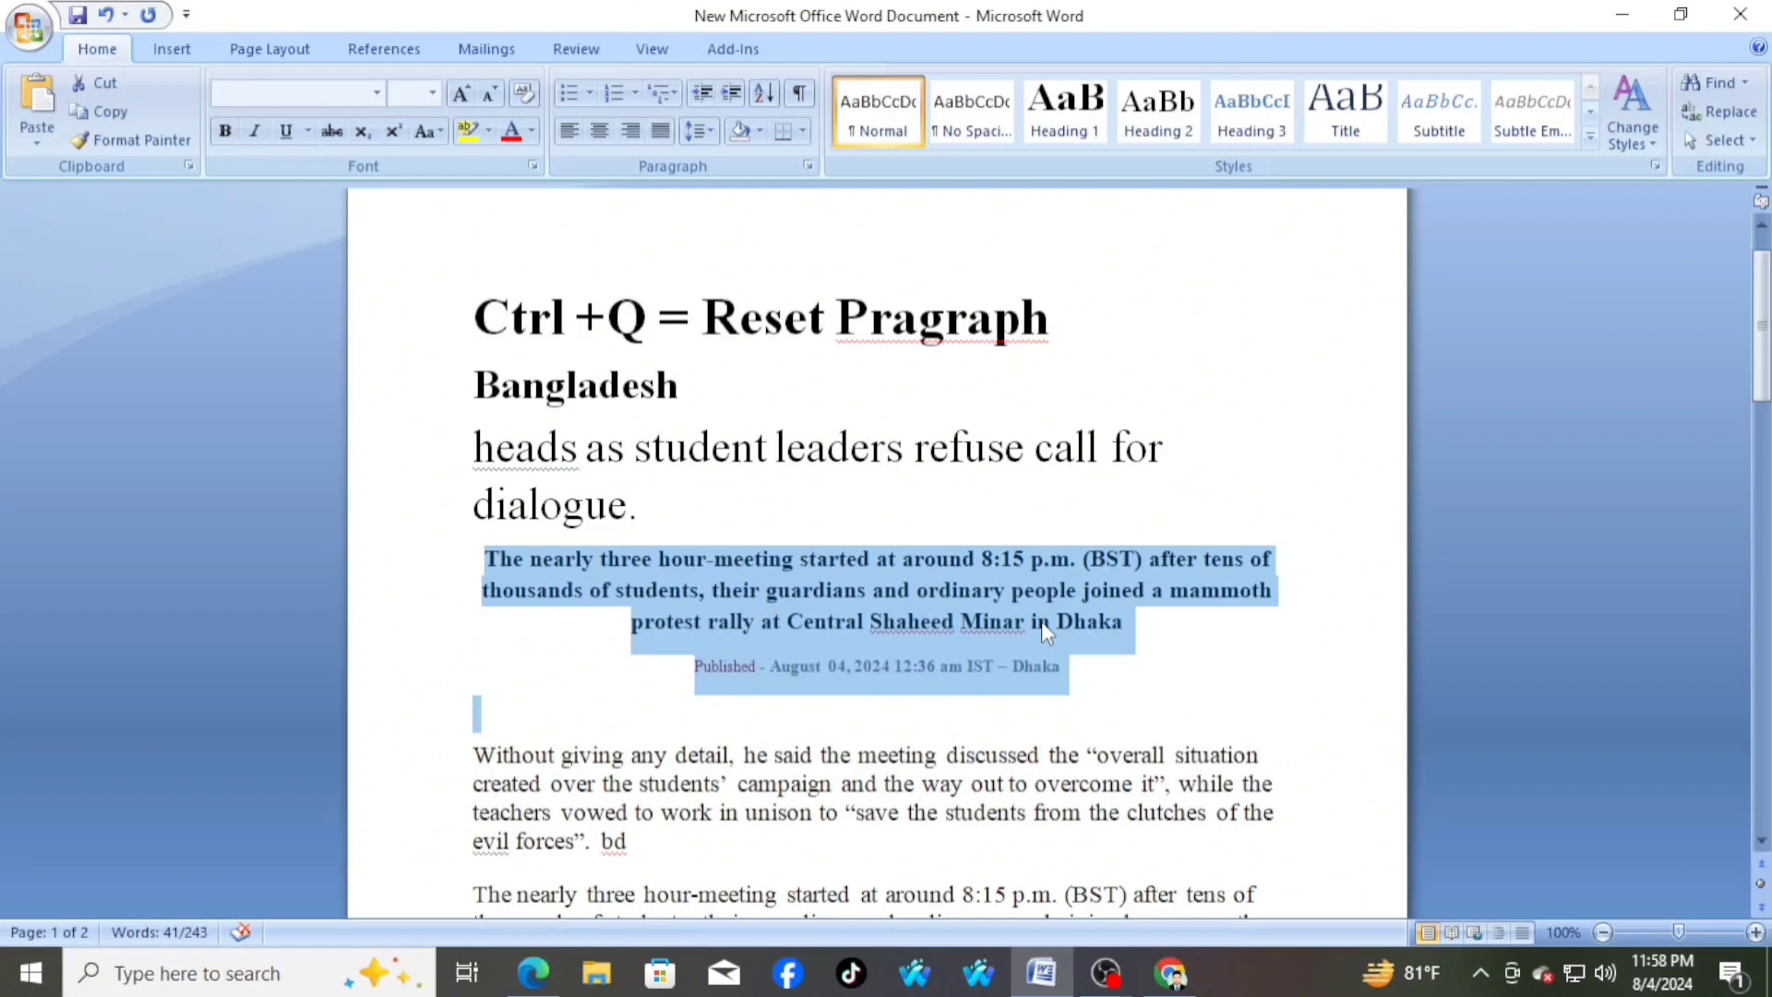
pyautogui.hotkey('ctrl', 'q')
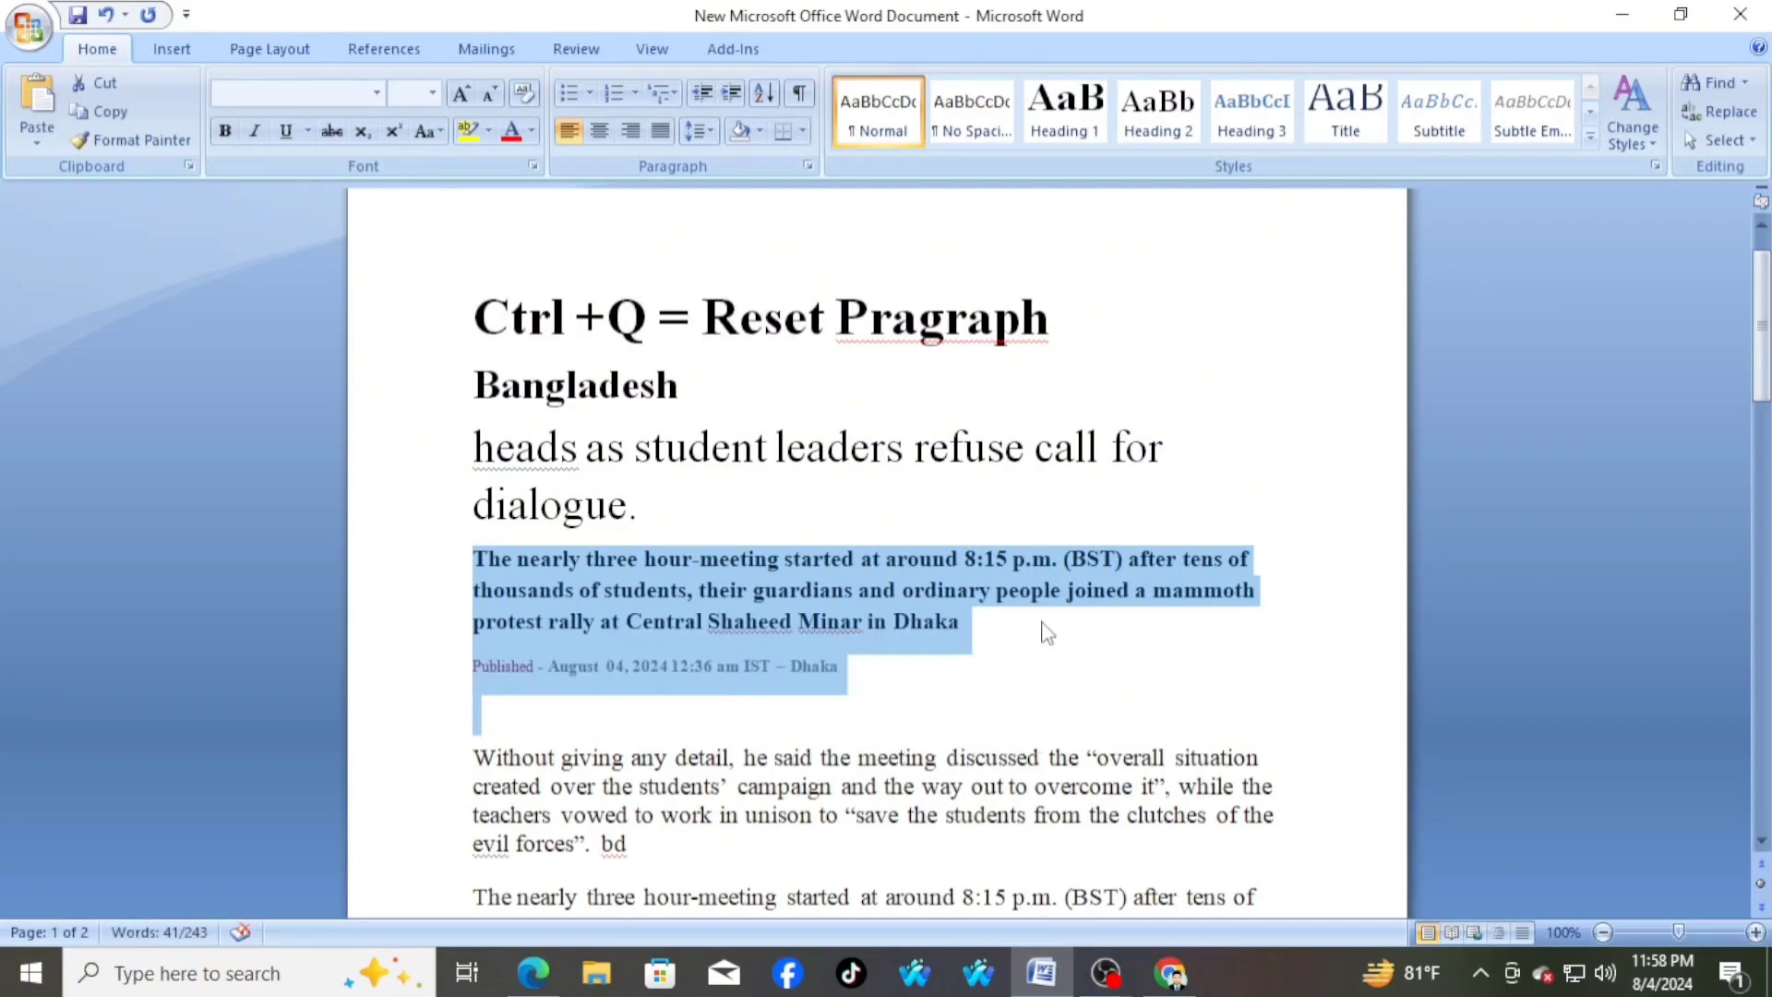
pyautogui.click(895, 666)
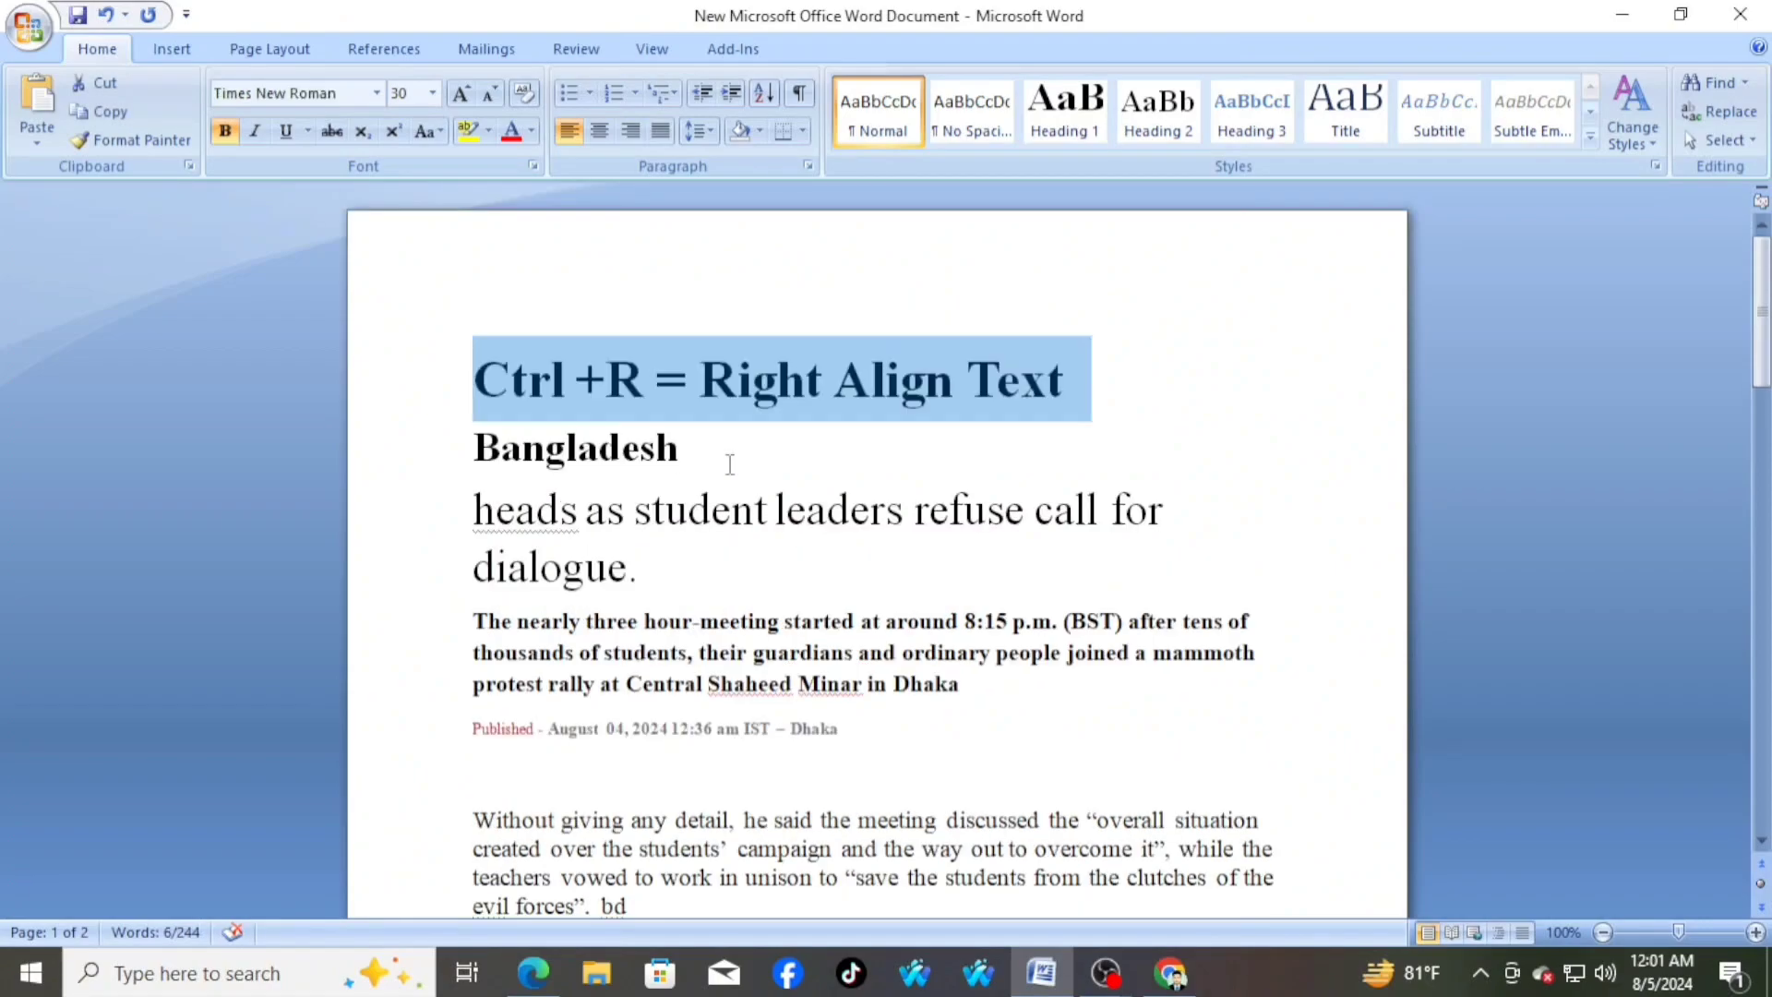
# Right-align the bold summary paragraph and the "Published" line beneath the headline
pyautogui.click(683, 448)
pyautogui.moveTo(476, 379); pyautogui.dragTo(1031, 384)
pyautogui.click(999, 696)
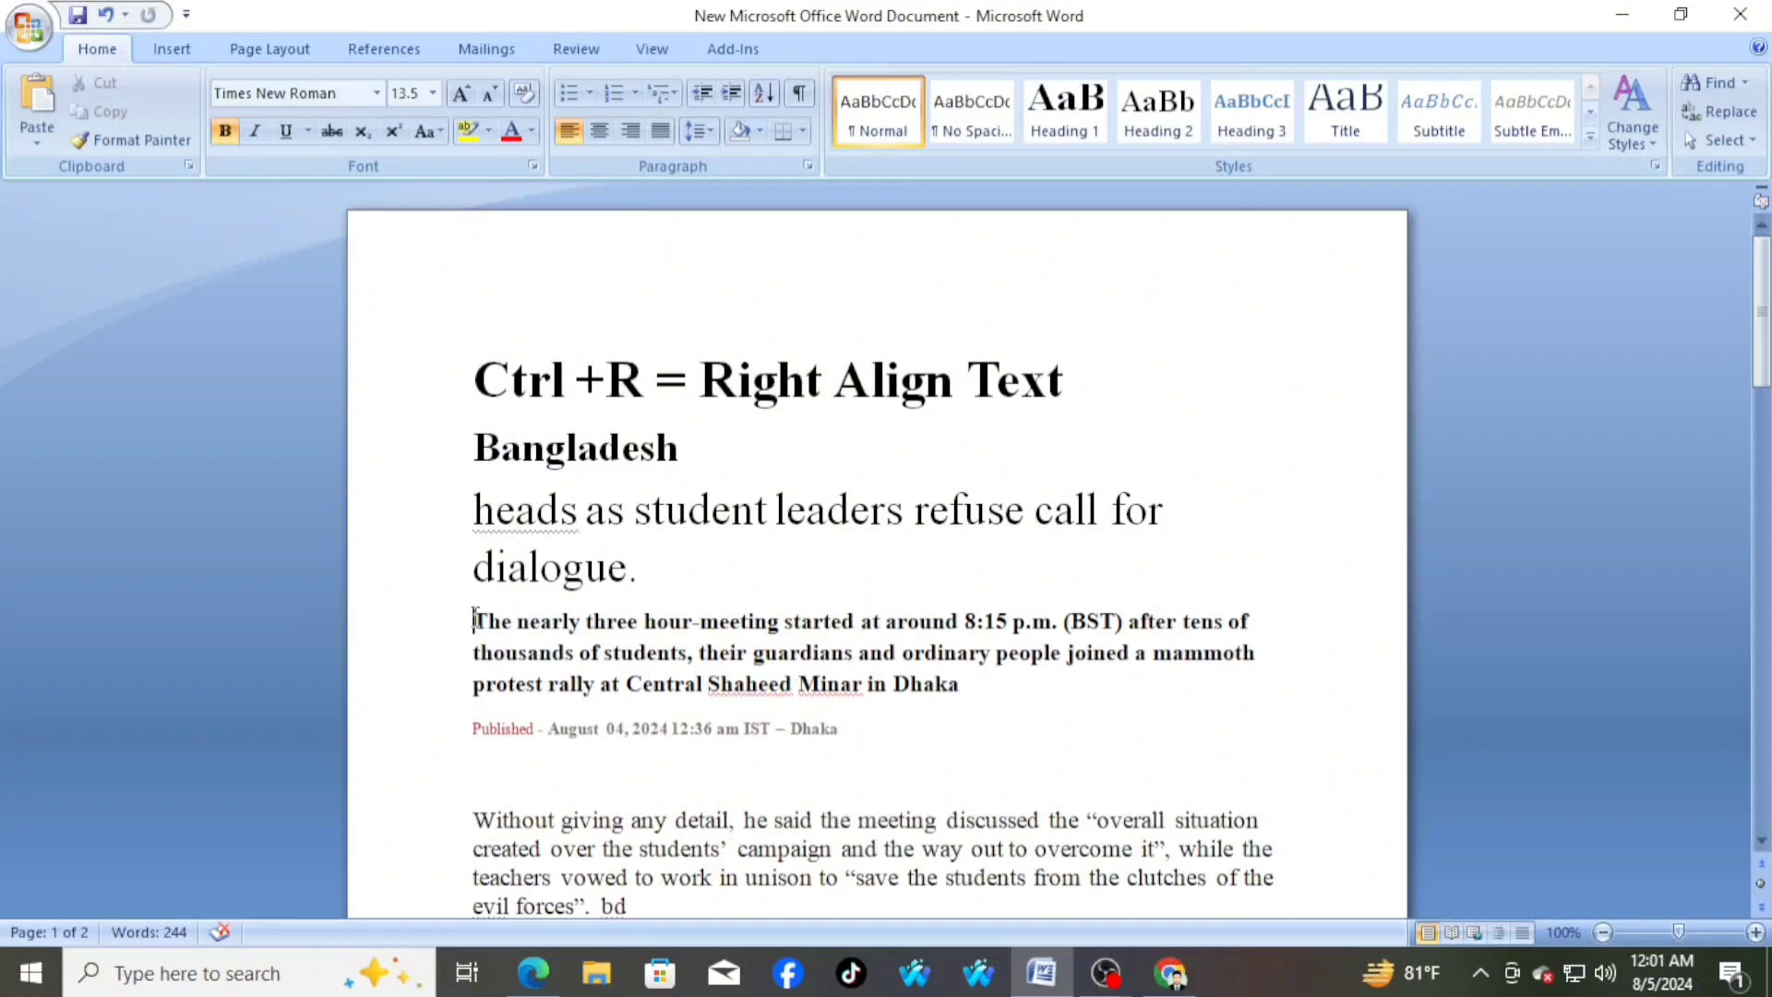
pyautogui.moveTo(473, 620); pyautogui.dragTo(875, 729)
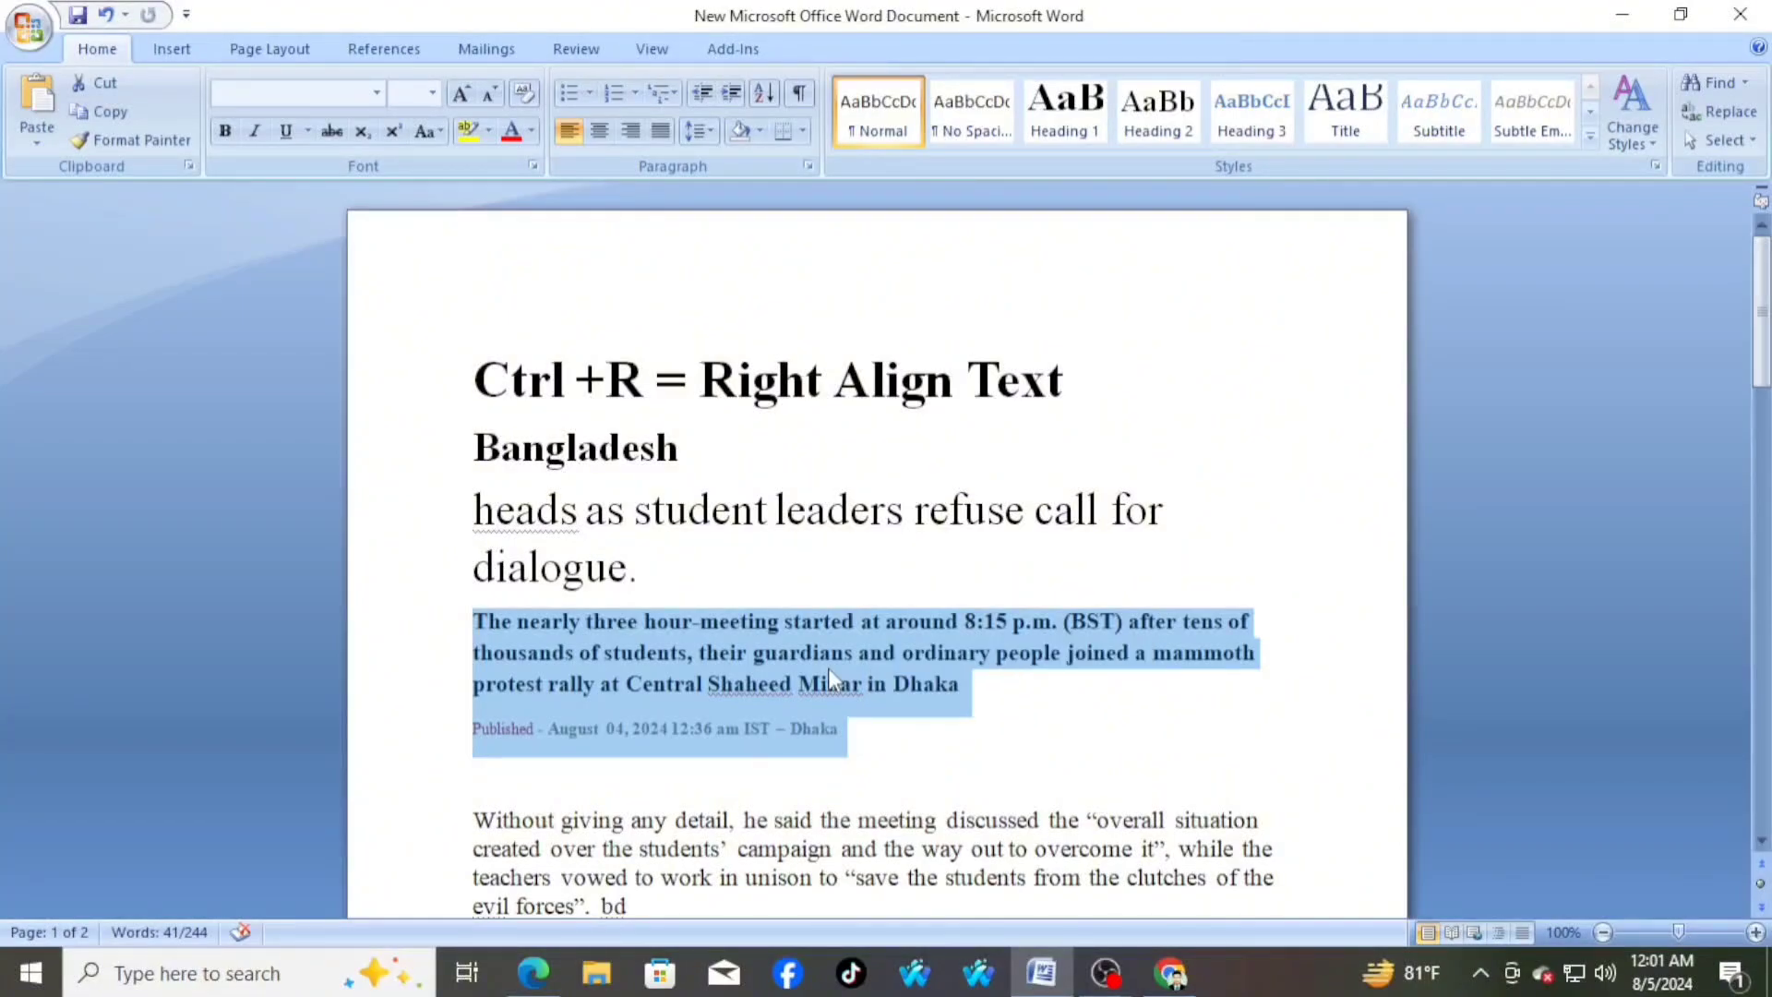
pyautogui.hotkey('ctrl', 'r')
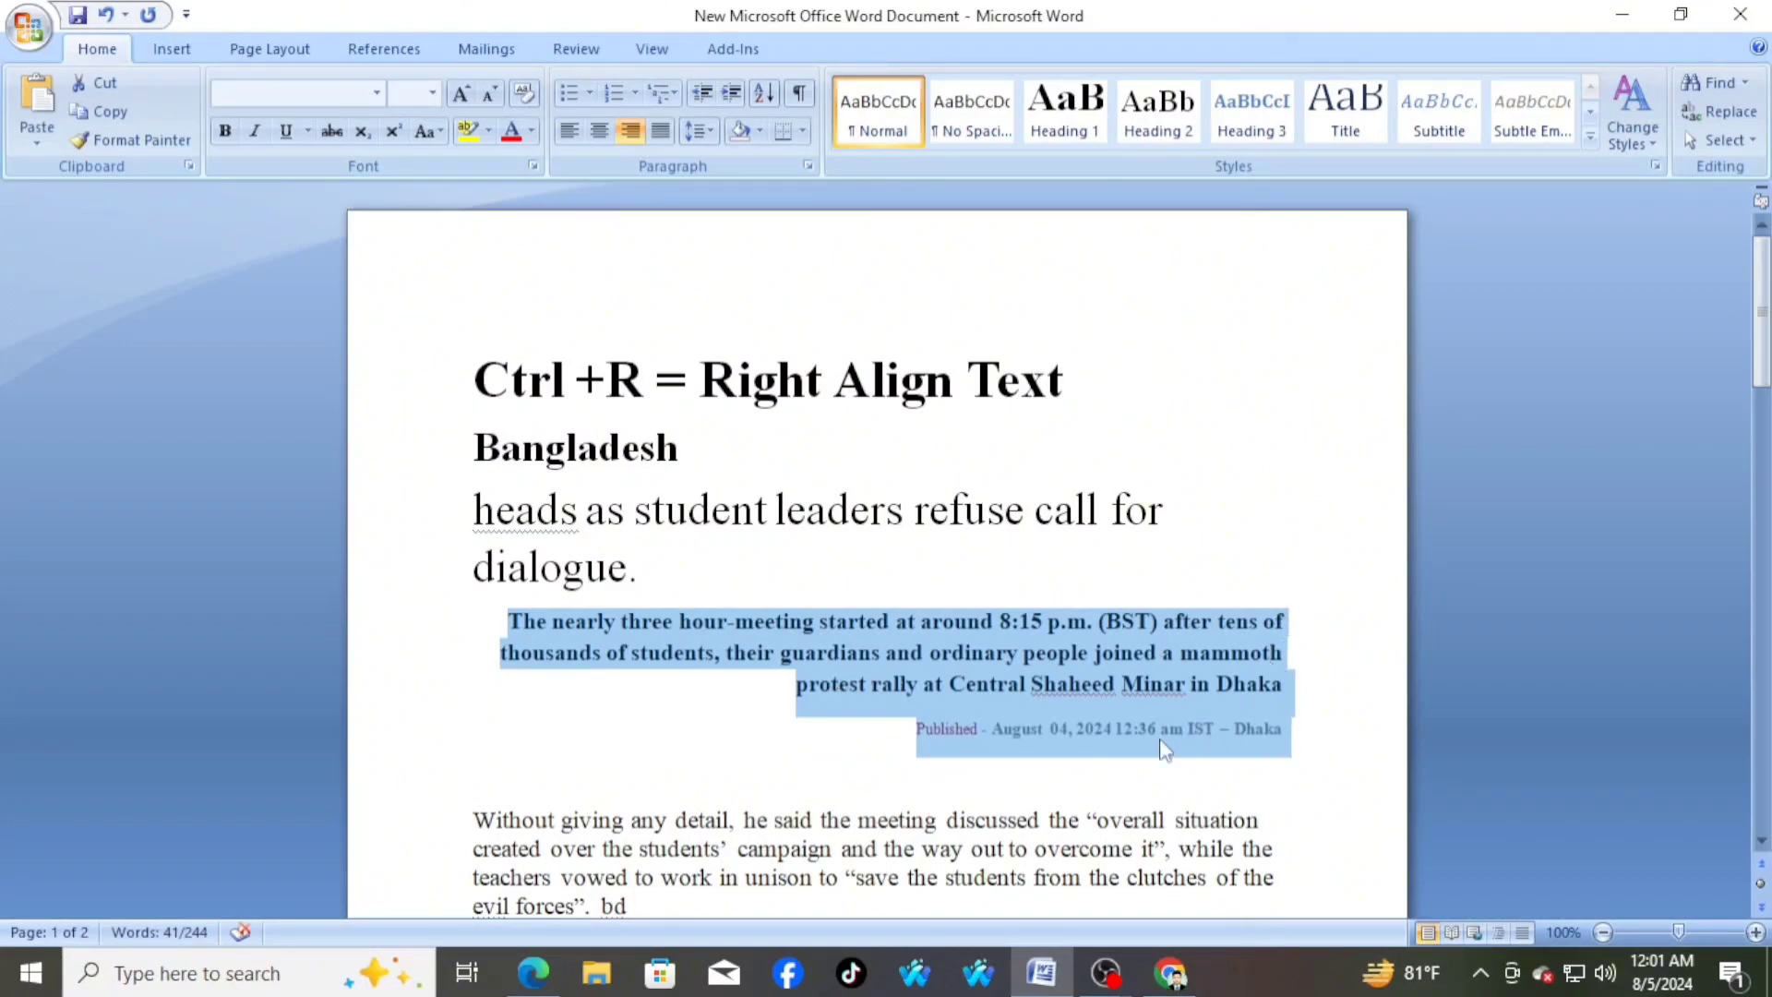
pyautogui.click(861, 751)
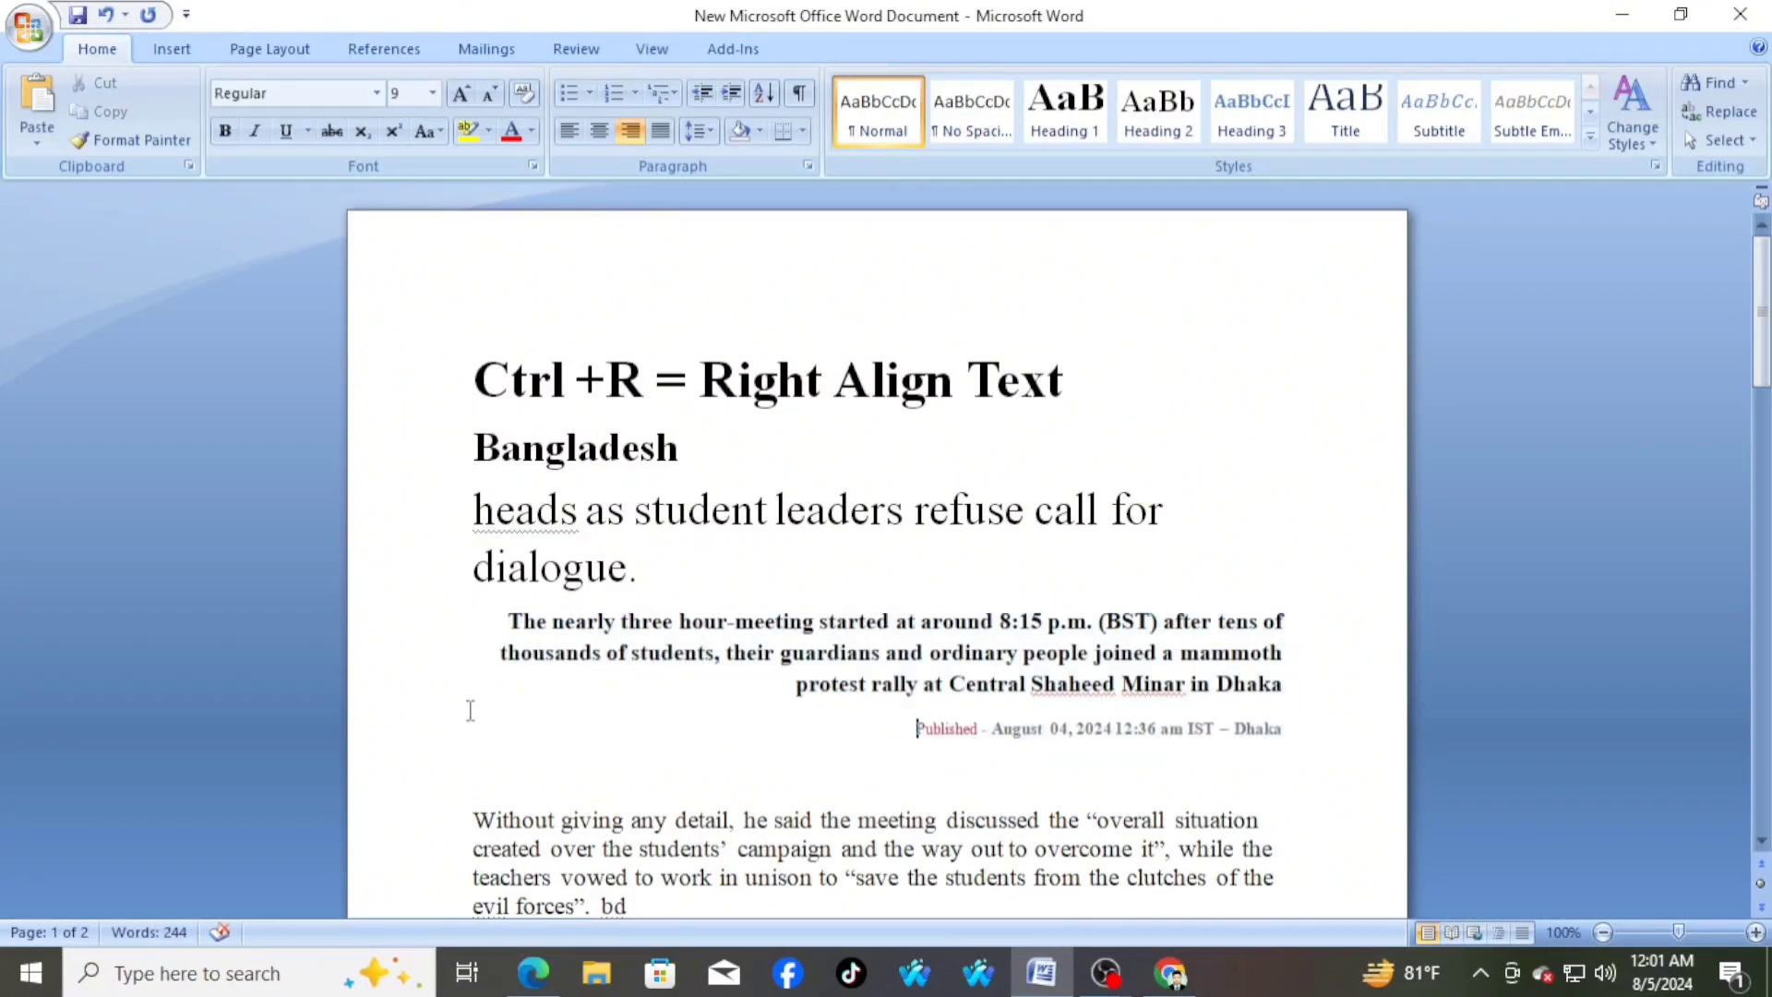
# Right-align the first two body paragraphs, from "Without giving any detail" through "for government jobs"
pyautogui.scroll(-3, 1272, 695)
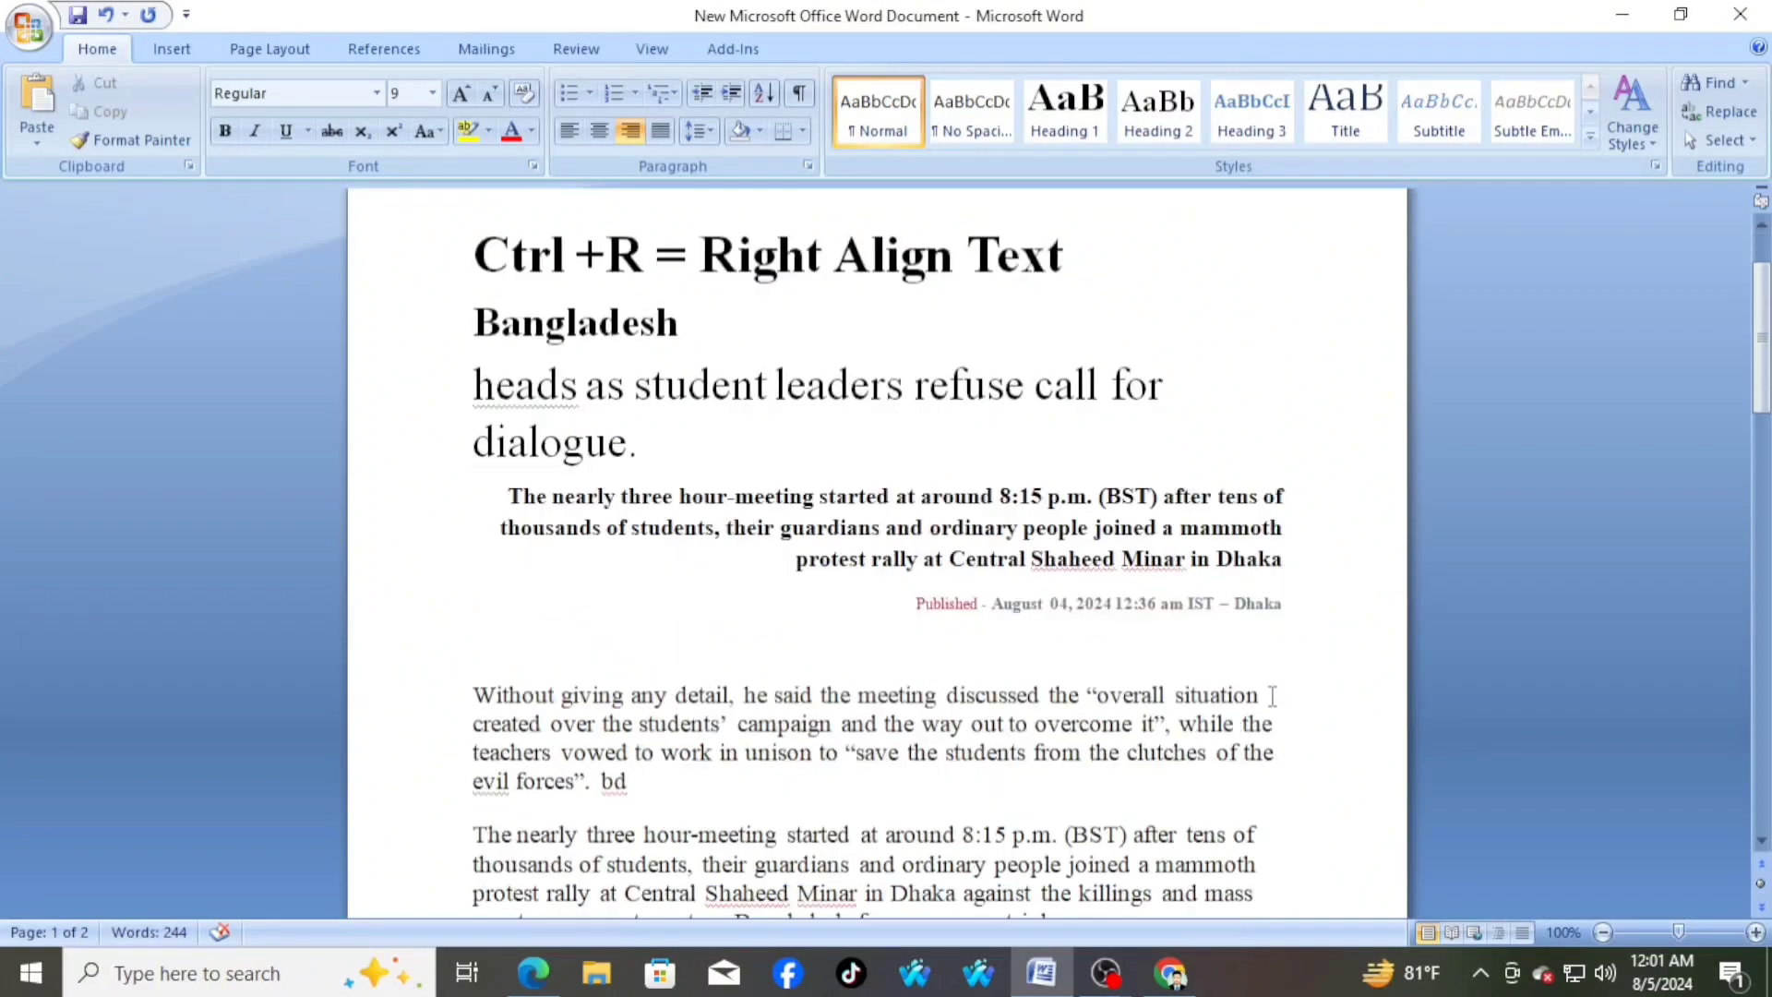
pyautogui.scroll(-1, 1239, 708)
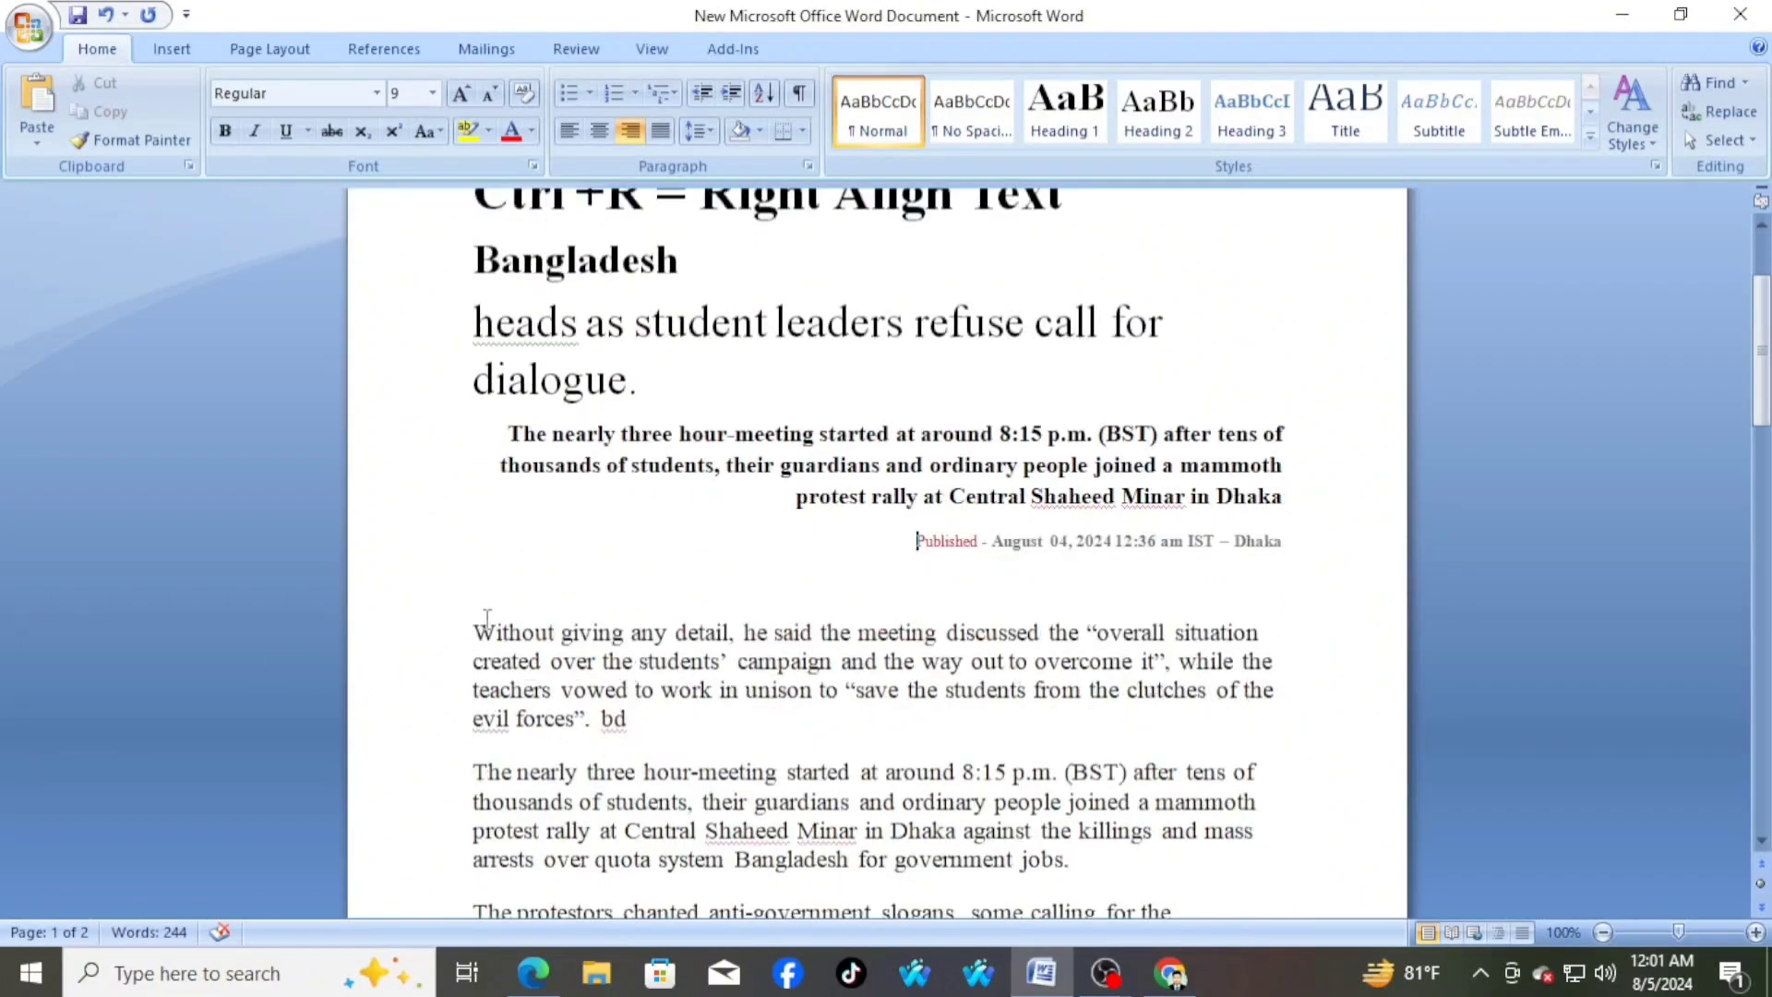
pyautogui.moveTo(474, 633); pyautogui.dragTo(1160, 872)
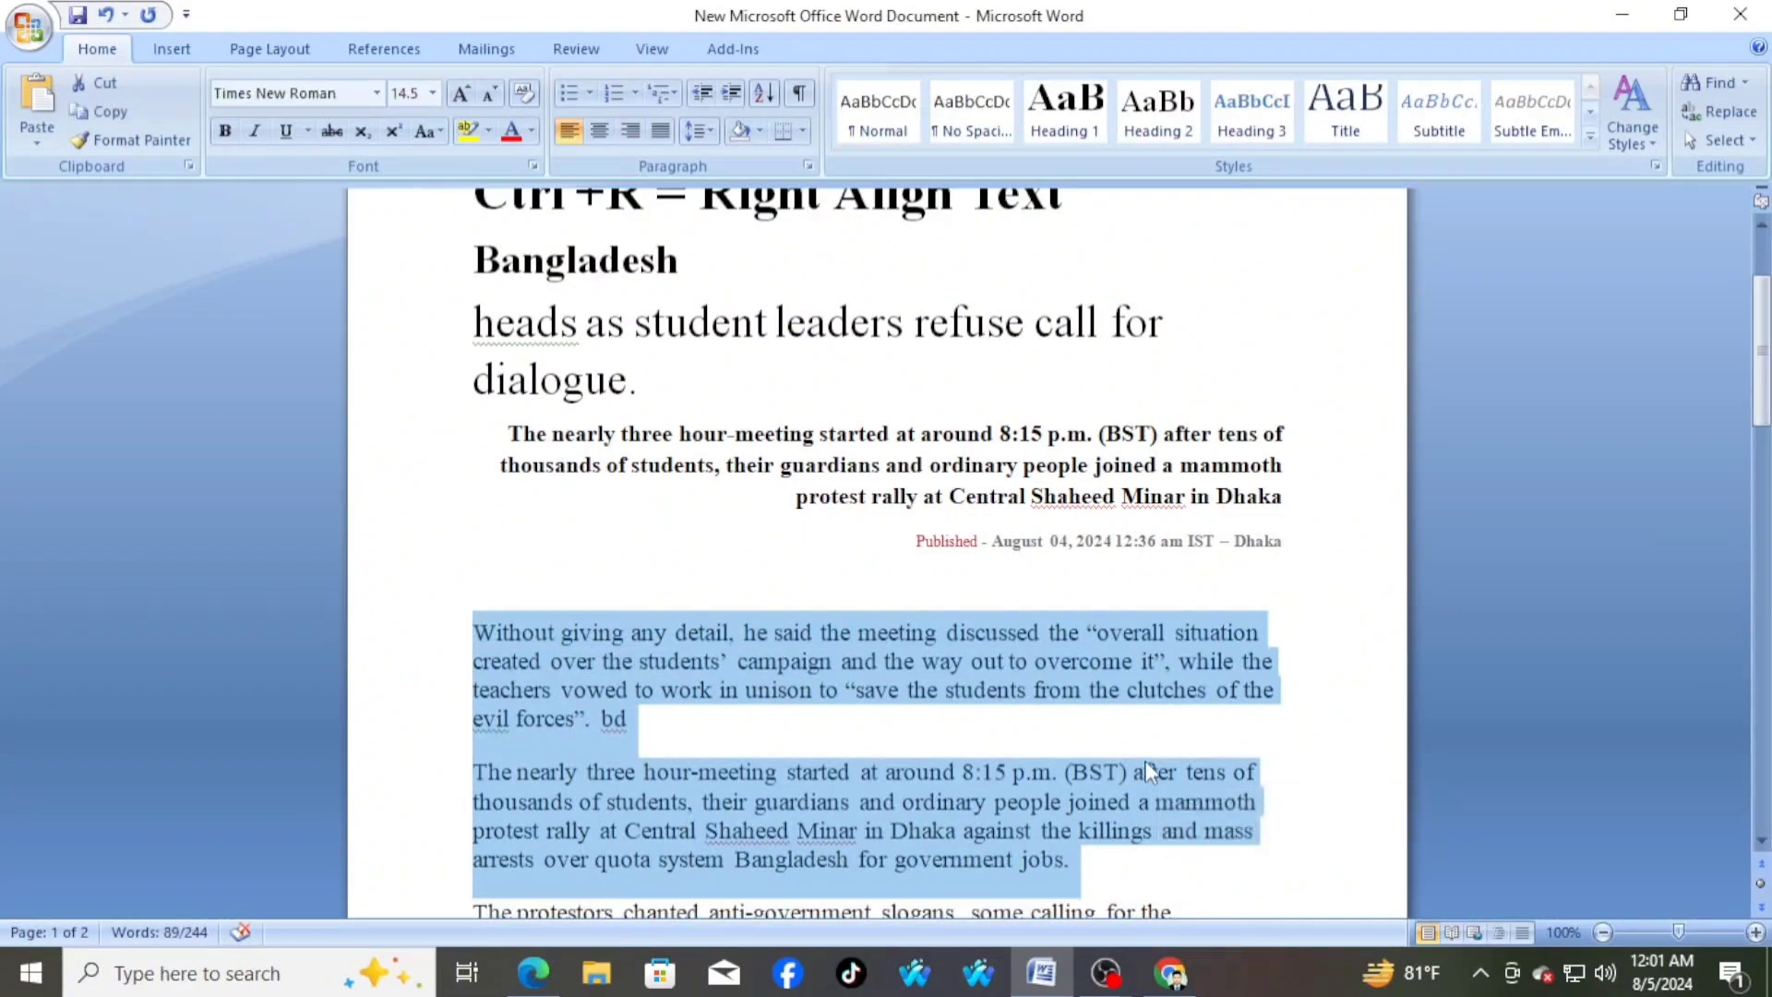
pyautogui.hotkey('ctrl', 'r')
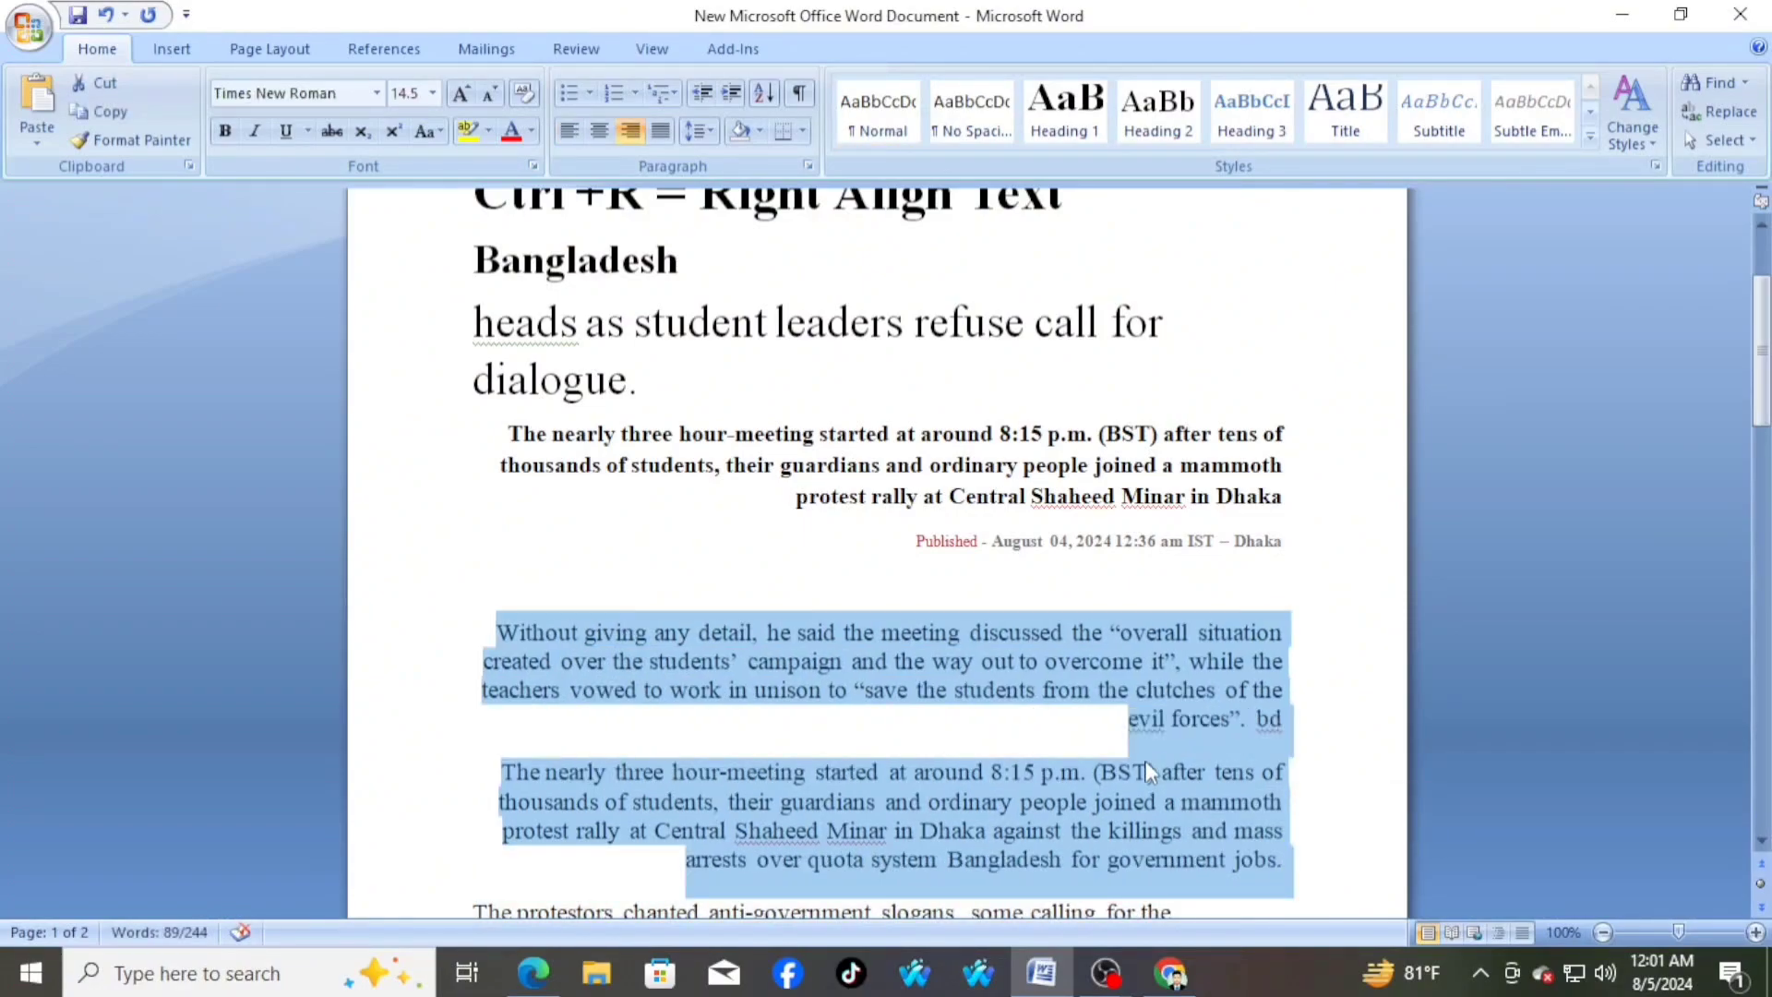
pyautogui.click(1128, 724)
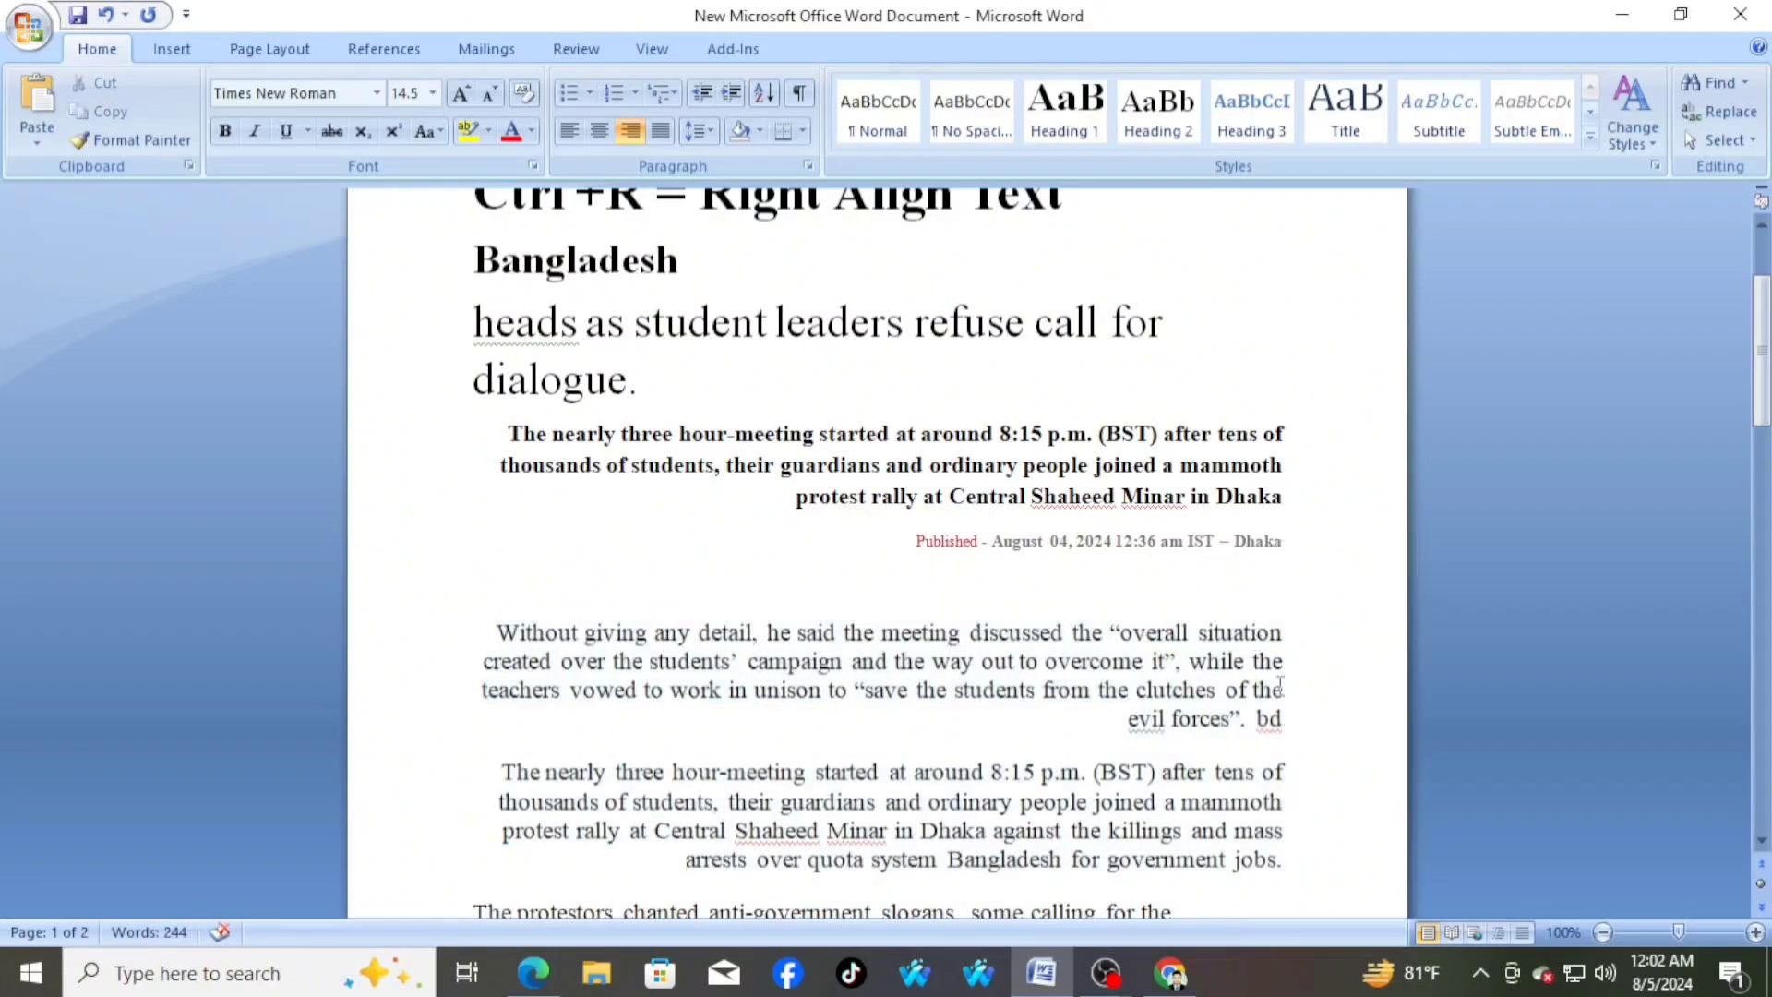
pyautogui.scroll(-2, 1280, 794)
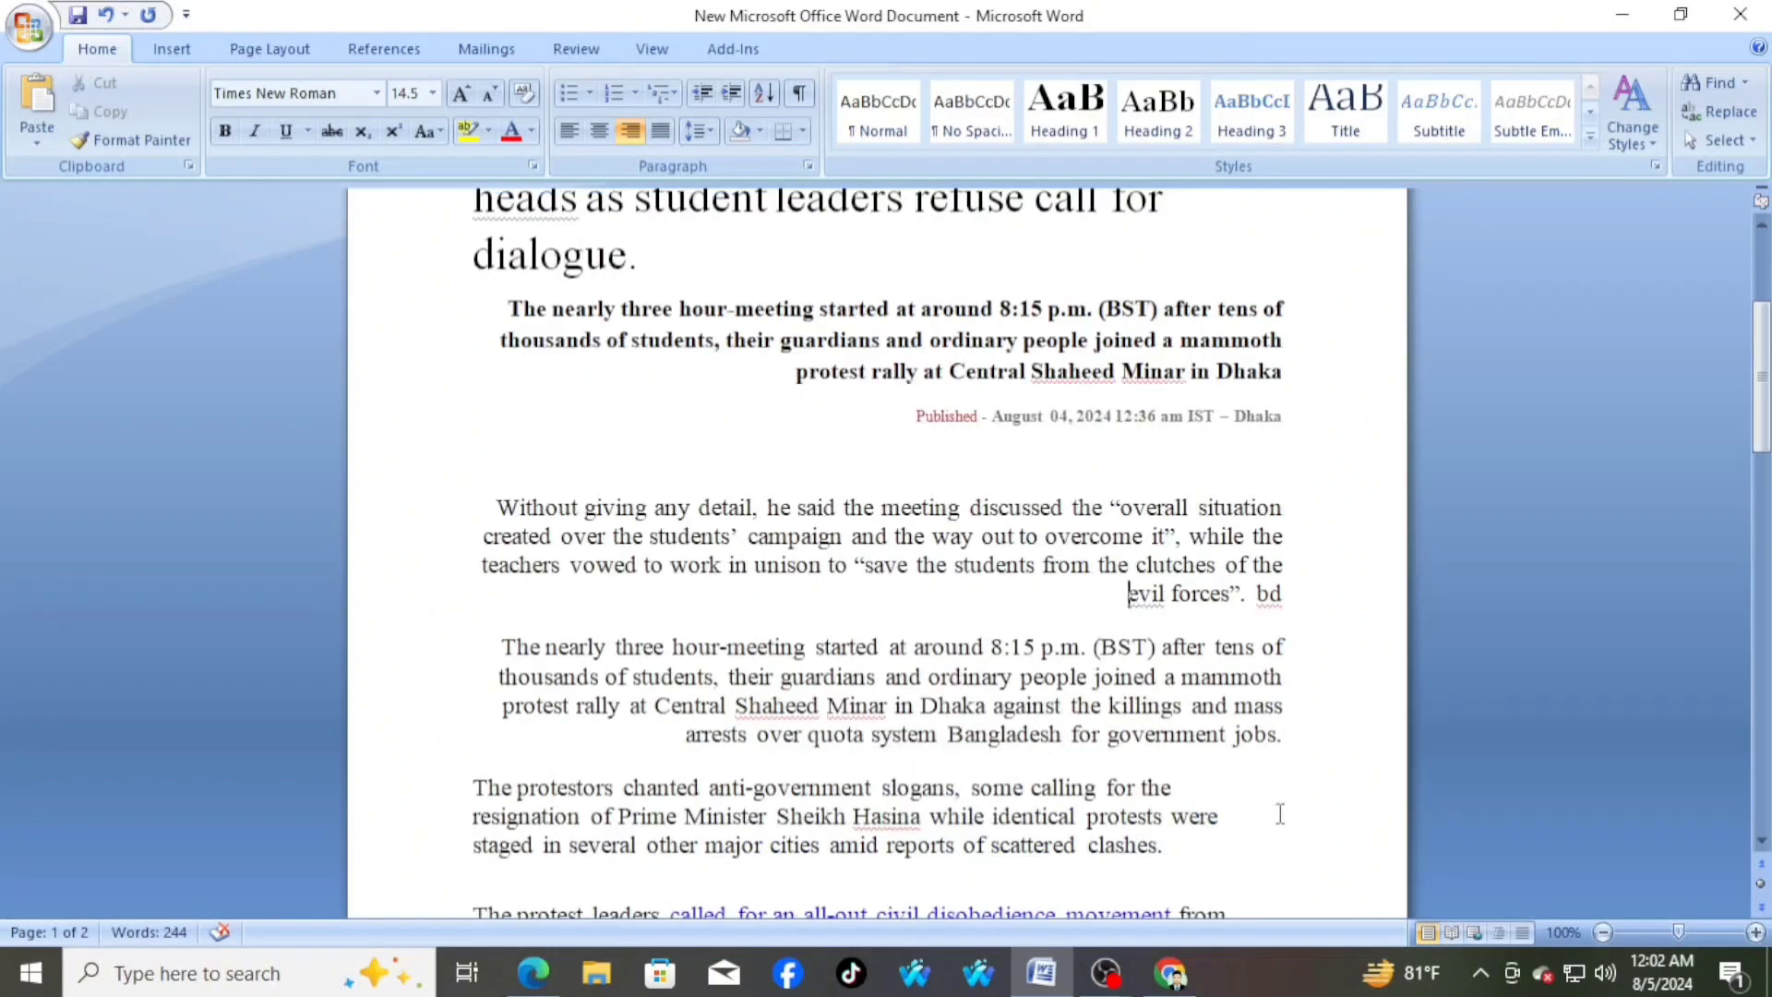
pyautogui.scroll(2, 1280, 813)
pyautogui.scroll(1, 1280, 813)
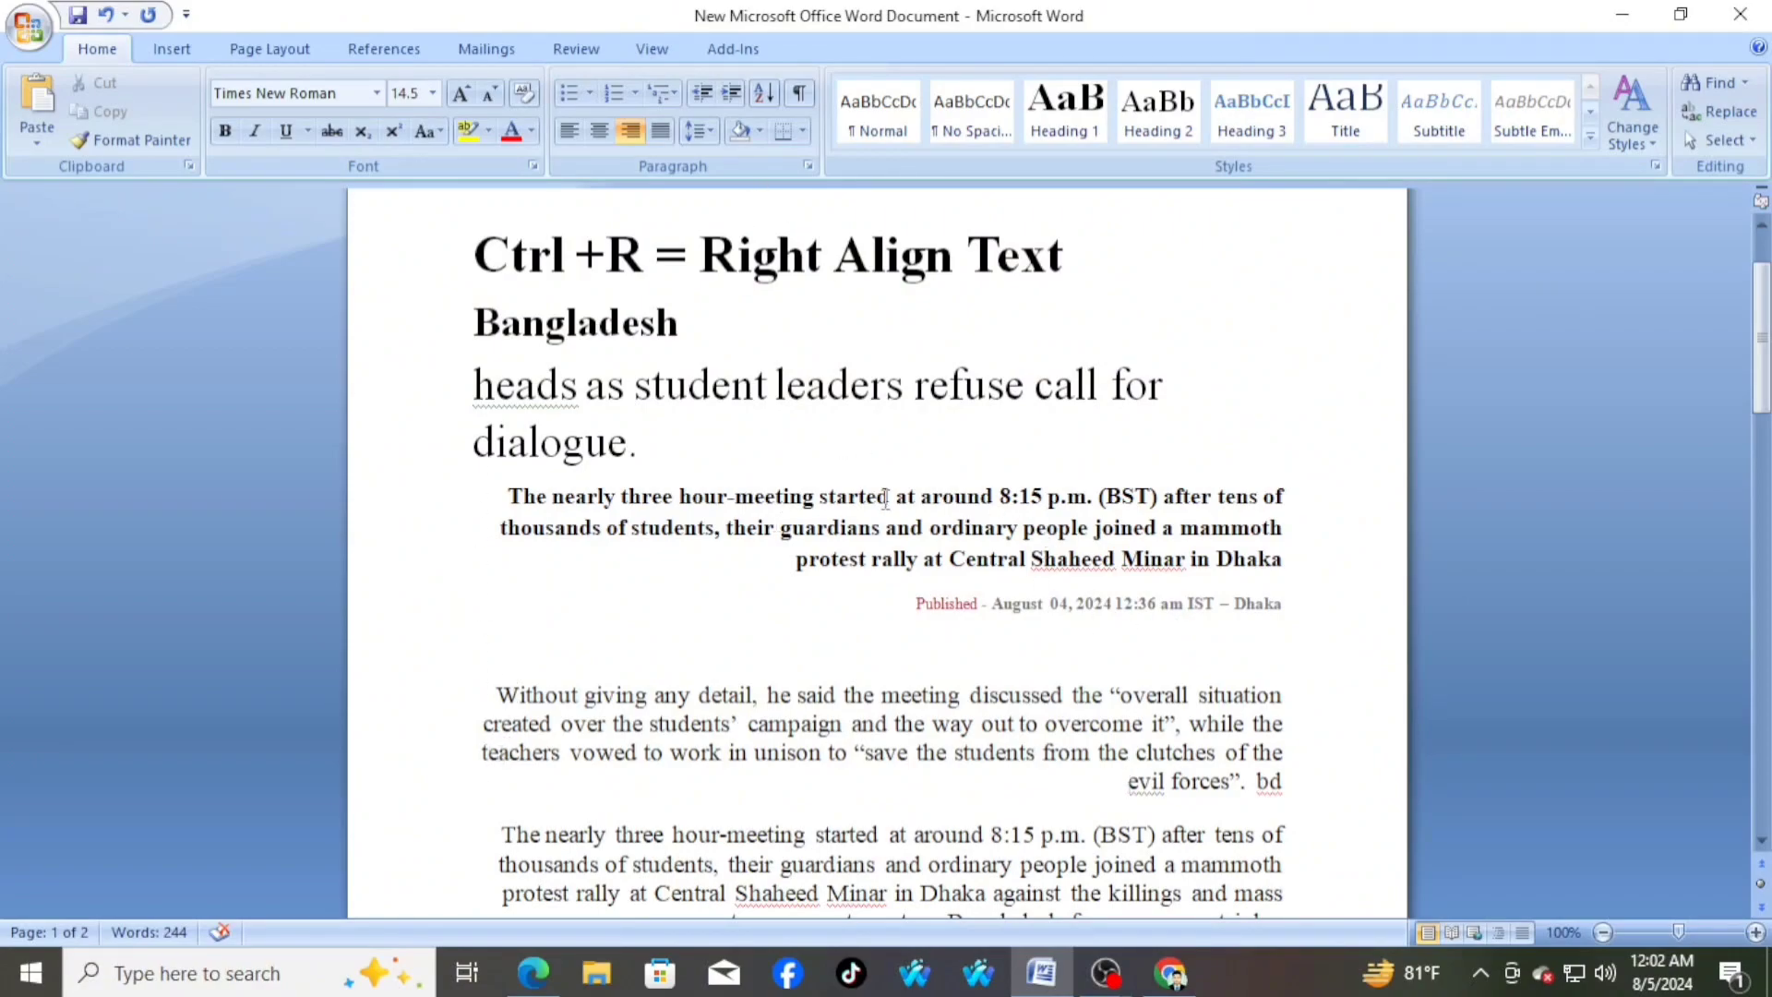
pyautogui.scroll(2, 886, 495)
pyautogui.click(474, 378)
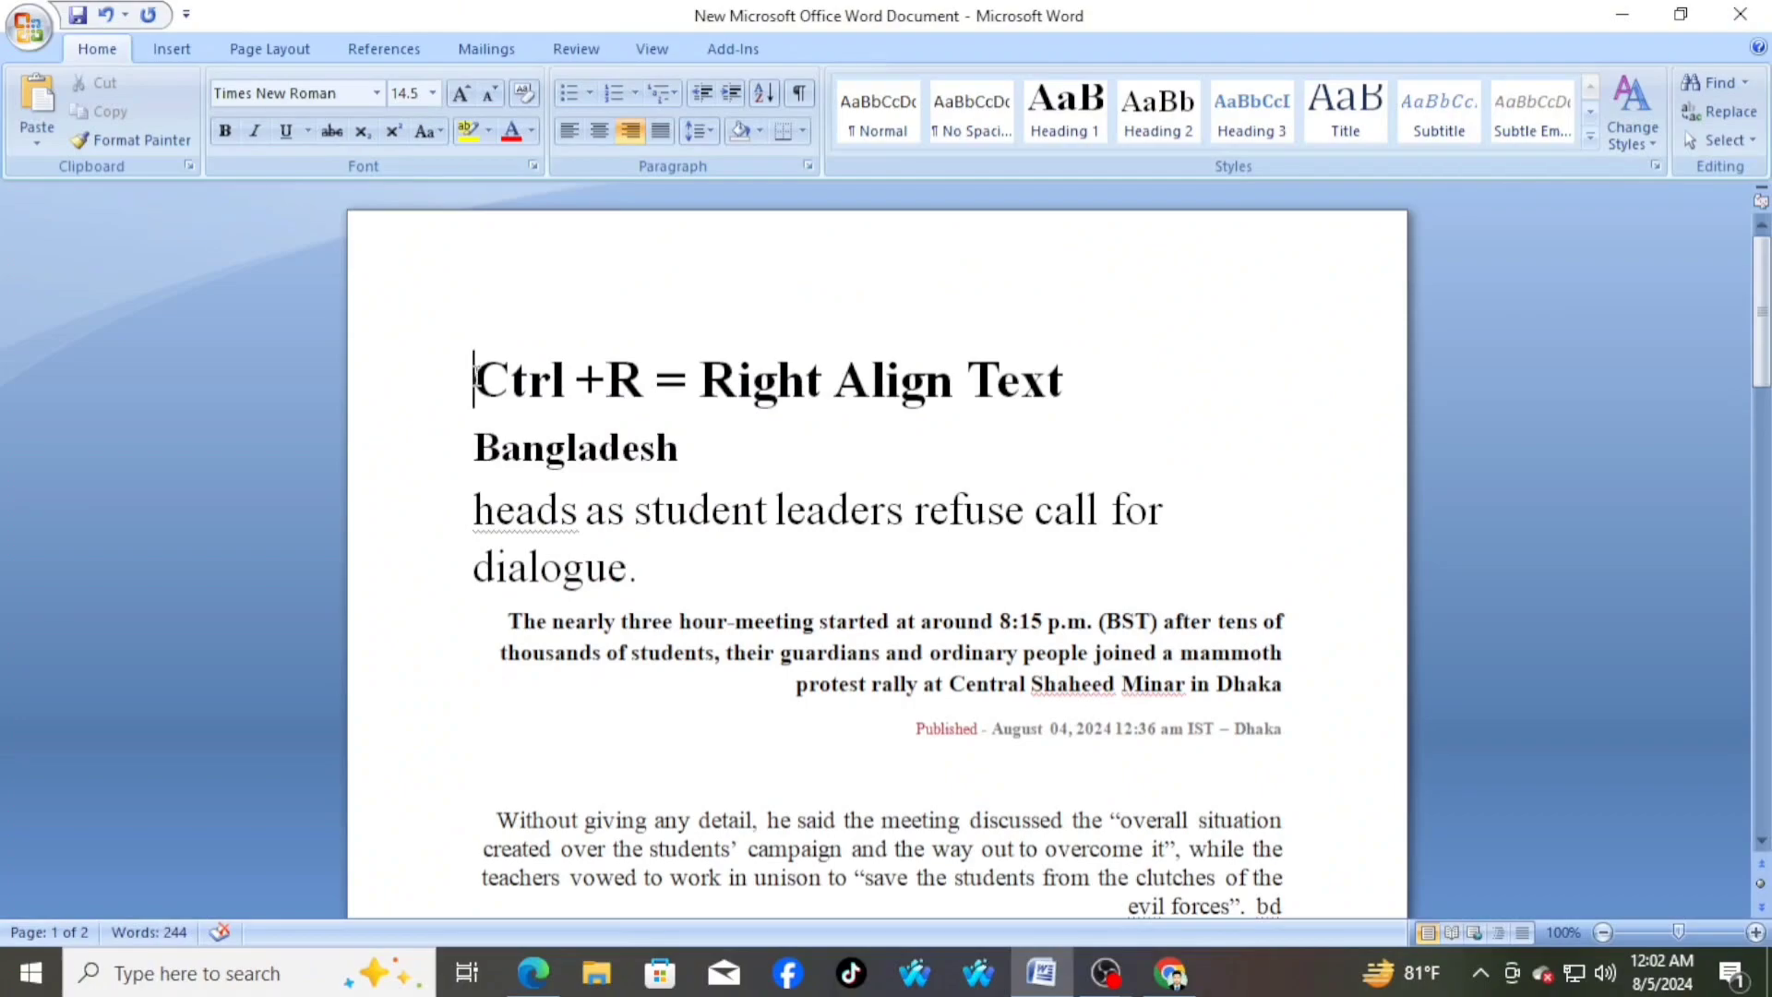
pyautogui.moveTo(473, 379); pyautogui.dragTo(1063, 400)
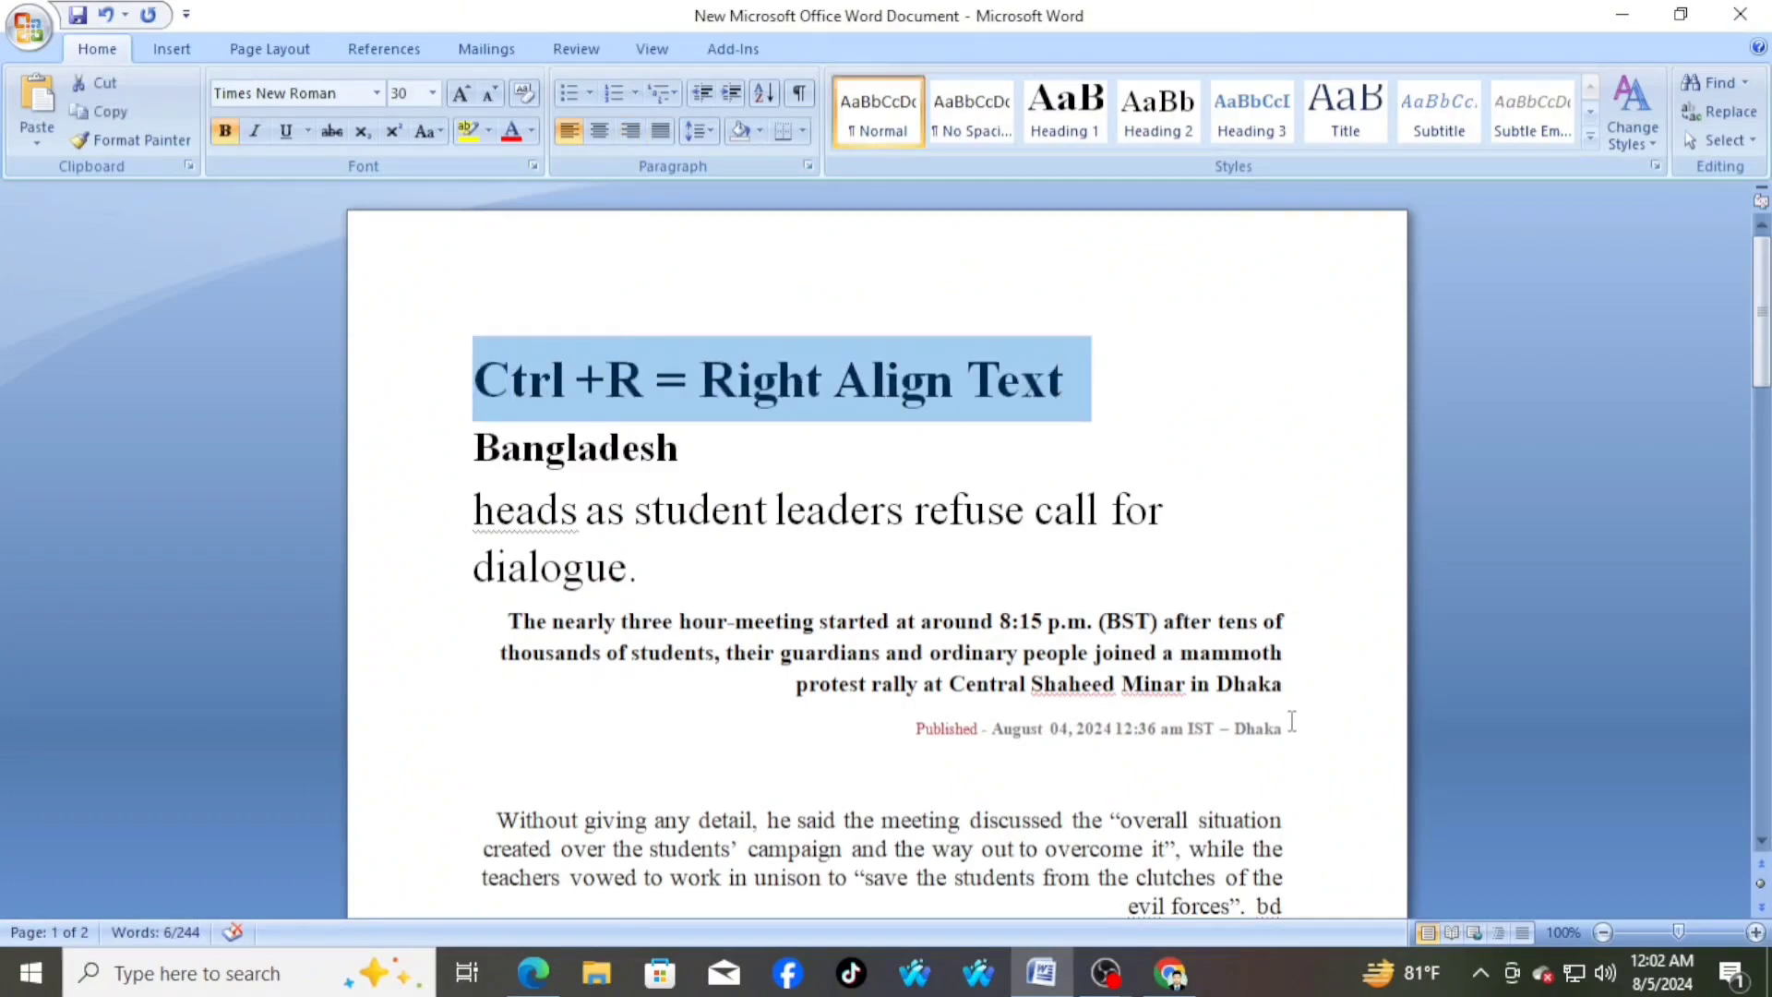
pyautogui.scroll(-3, 1297, 722)
pyautogui.scroll(3, 1300, 723)
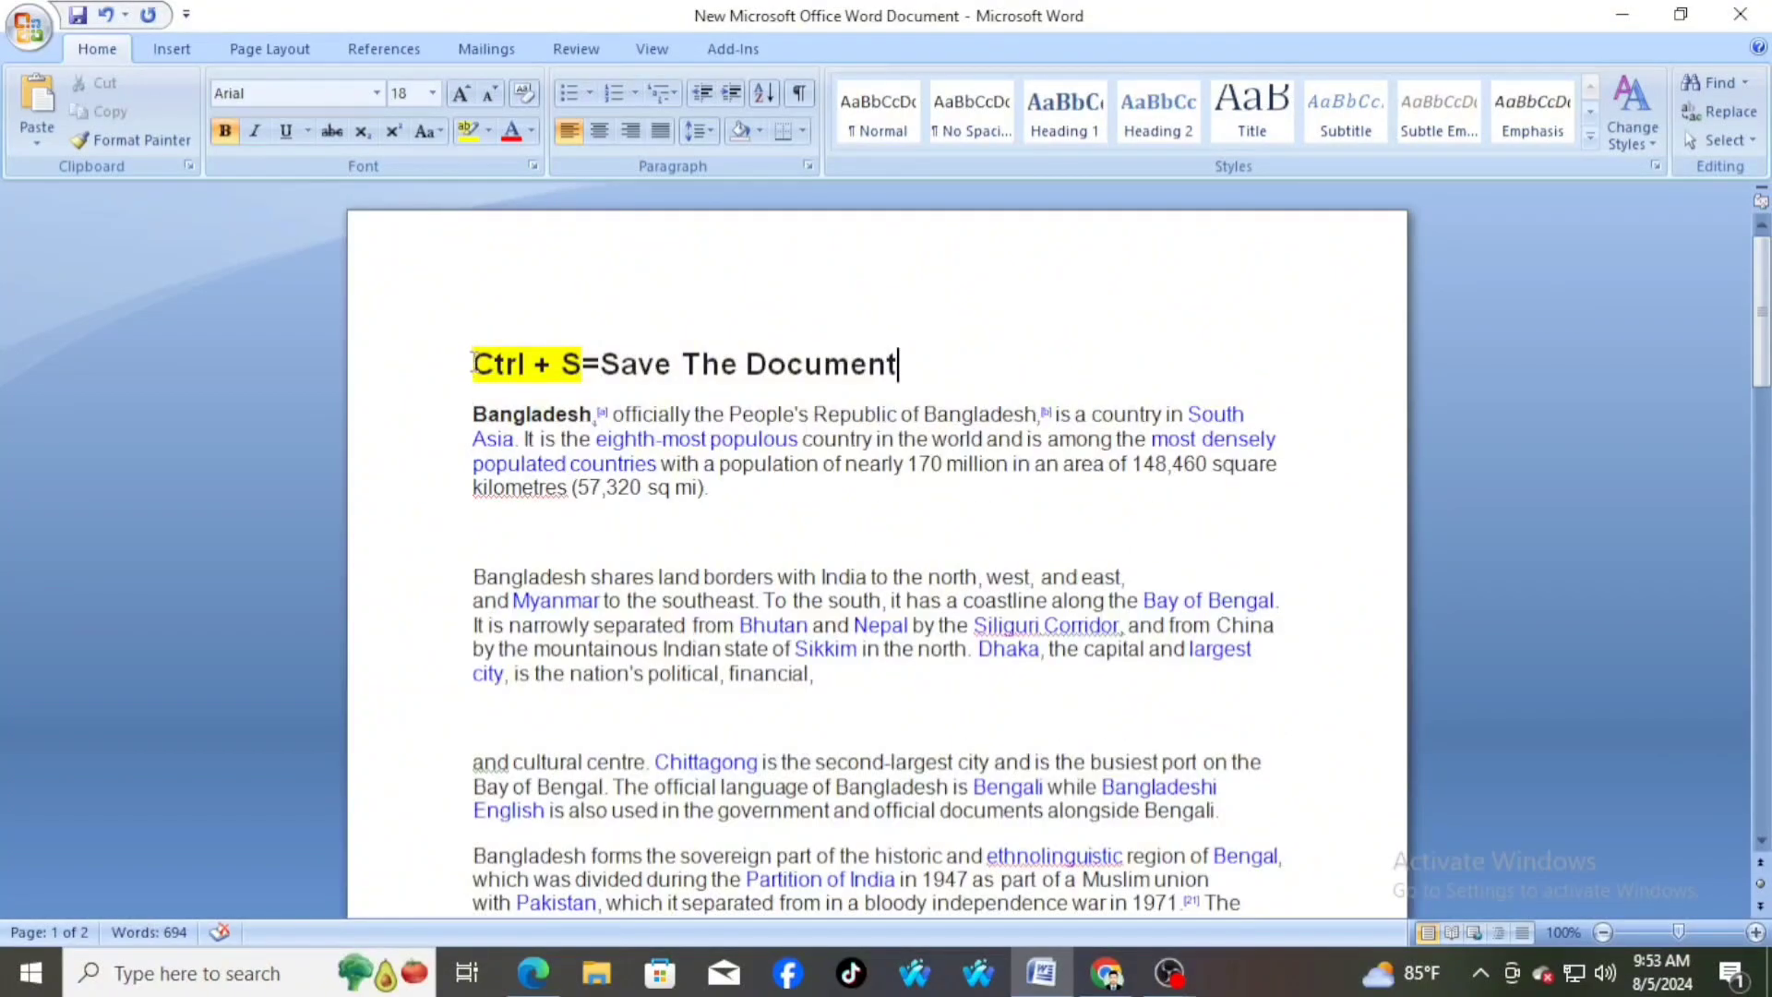
pyautogui.moveTo(473, 363); pyautogui.dragTo(914, 365)
pyautogui.click(933, 376)
pyautogui.scroll(-3, 879, 446)
pyautogui.scroll(3, 879, 446)
# Create a new blank document and enter the text "I am Bangladesh." on its first line
pyautogui.hotkey('ctrl', 'n')
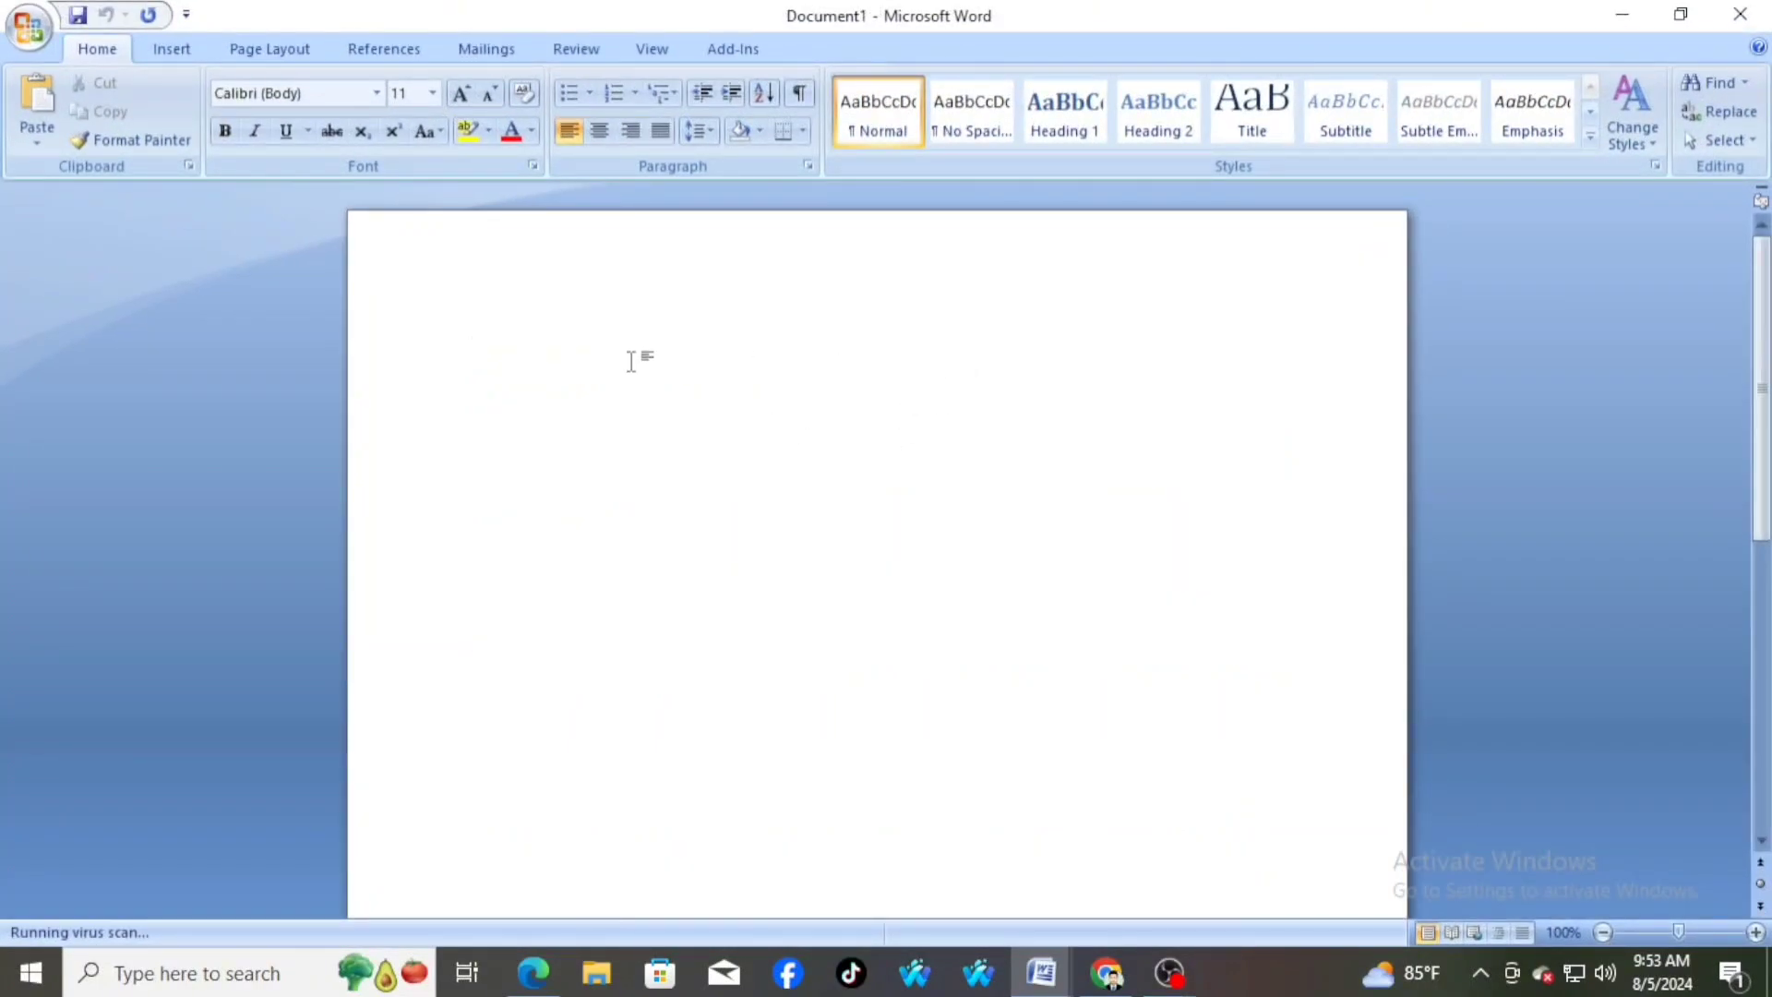
pyautogui.write('I am Bangladesh.')
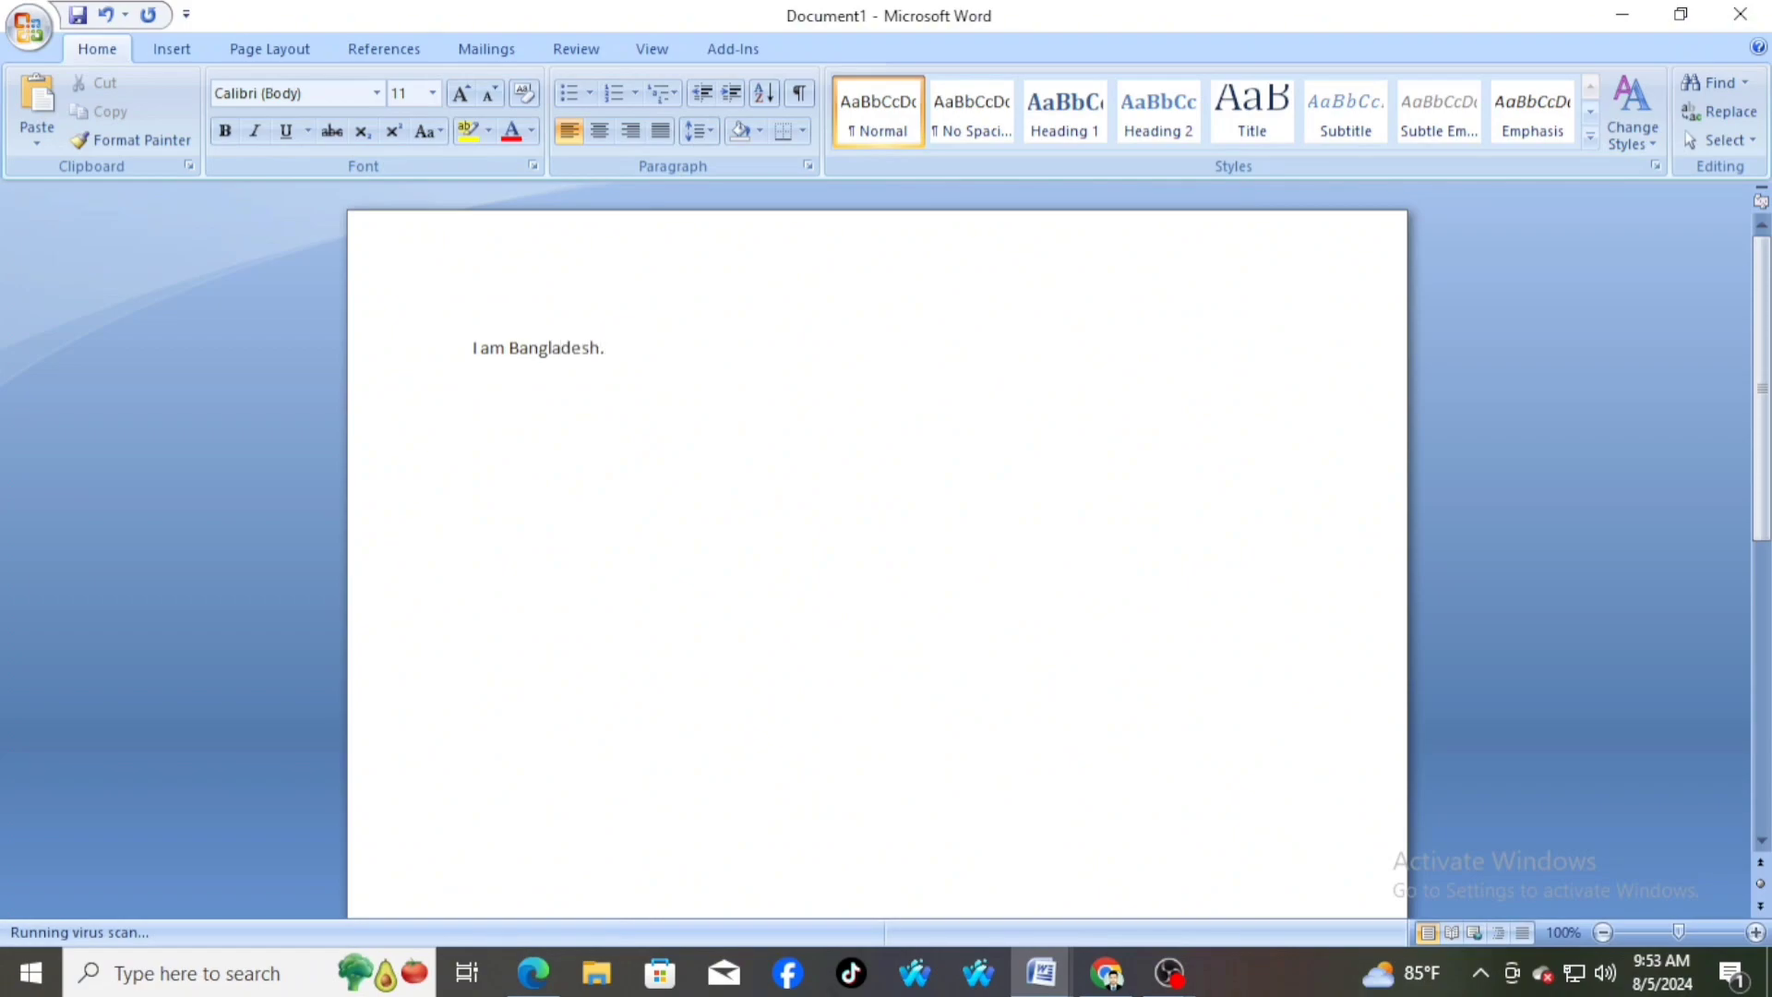
pyautogui.scroll(-3, 799, 455)
pyautogui.scroll(3, 803, 455)
pyautogui.scroll(-3, 814, 455)
pyautogui.scroll(3, 814, 455)
# Start saving the new document and choose the Desktop as its save location
pyautogui.hotkey('ctrl', 's')
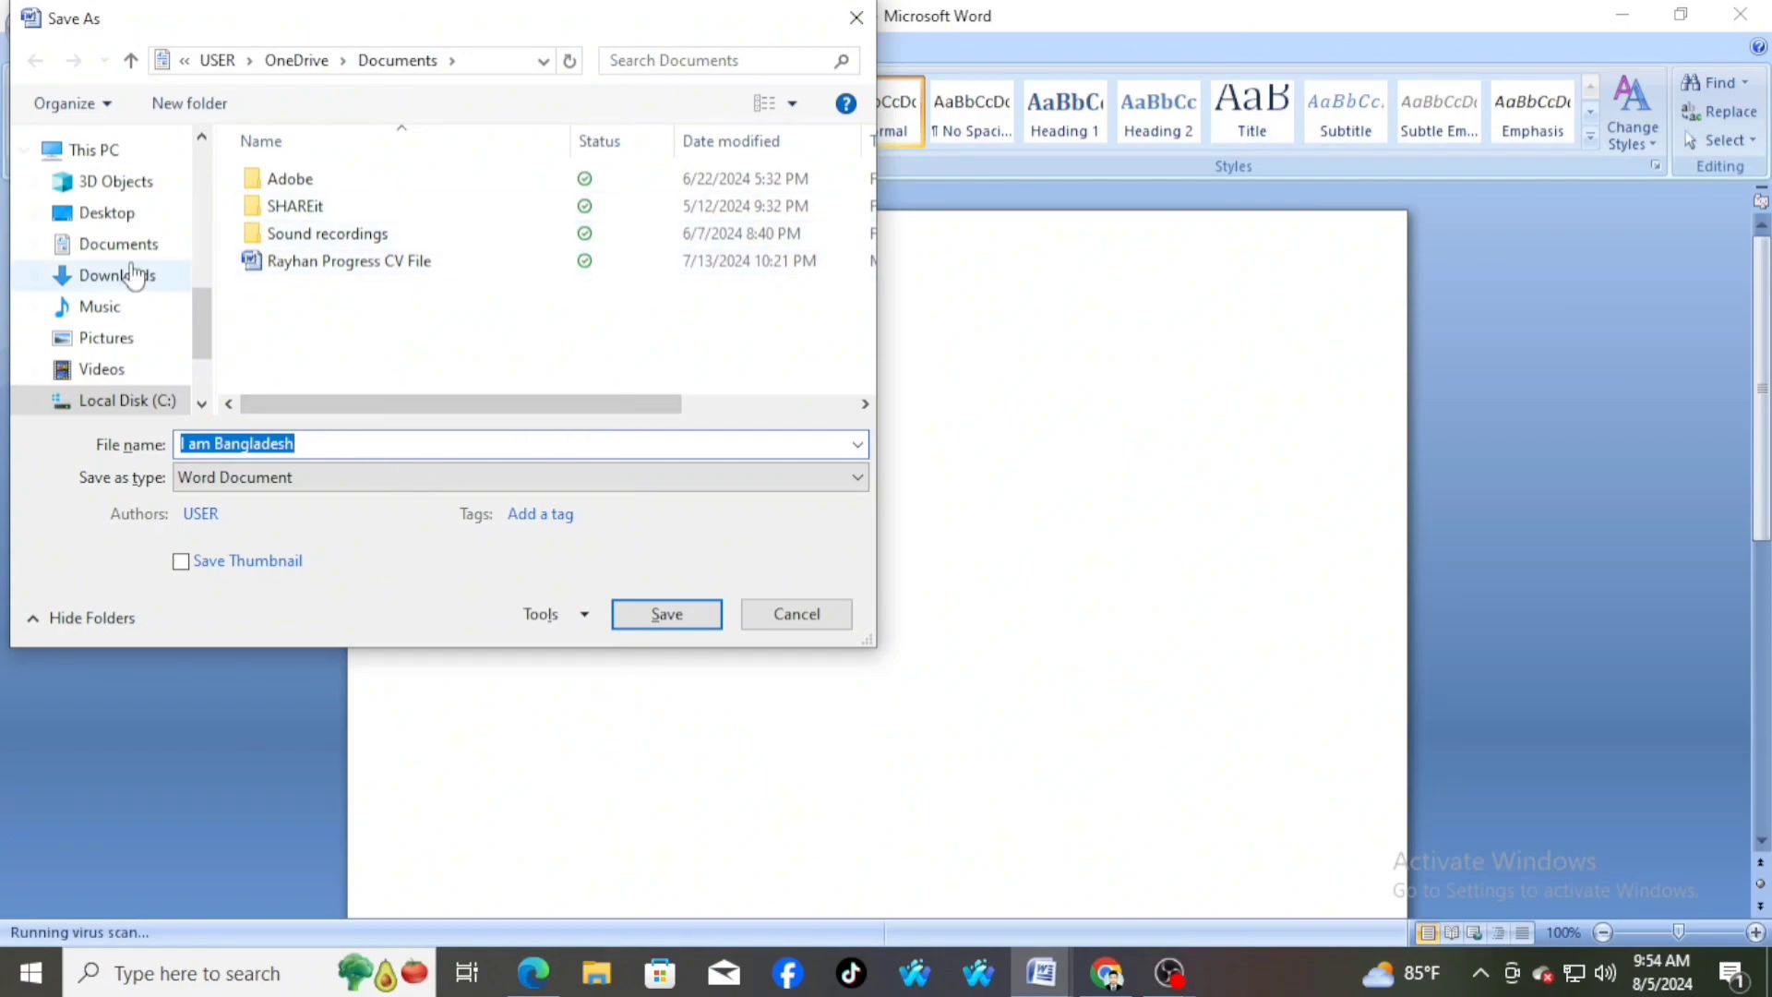
pyautogui.scroll(-2, 125, 327)
pyautogui.scroll(7, 124, 327)
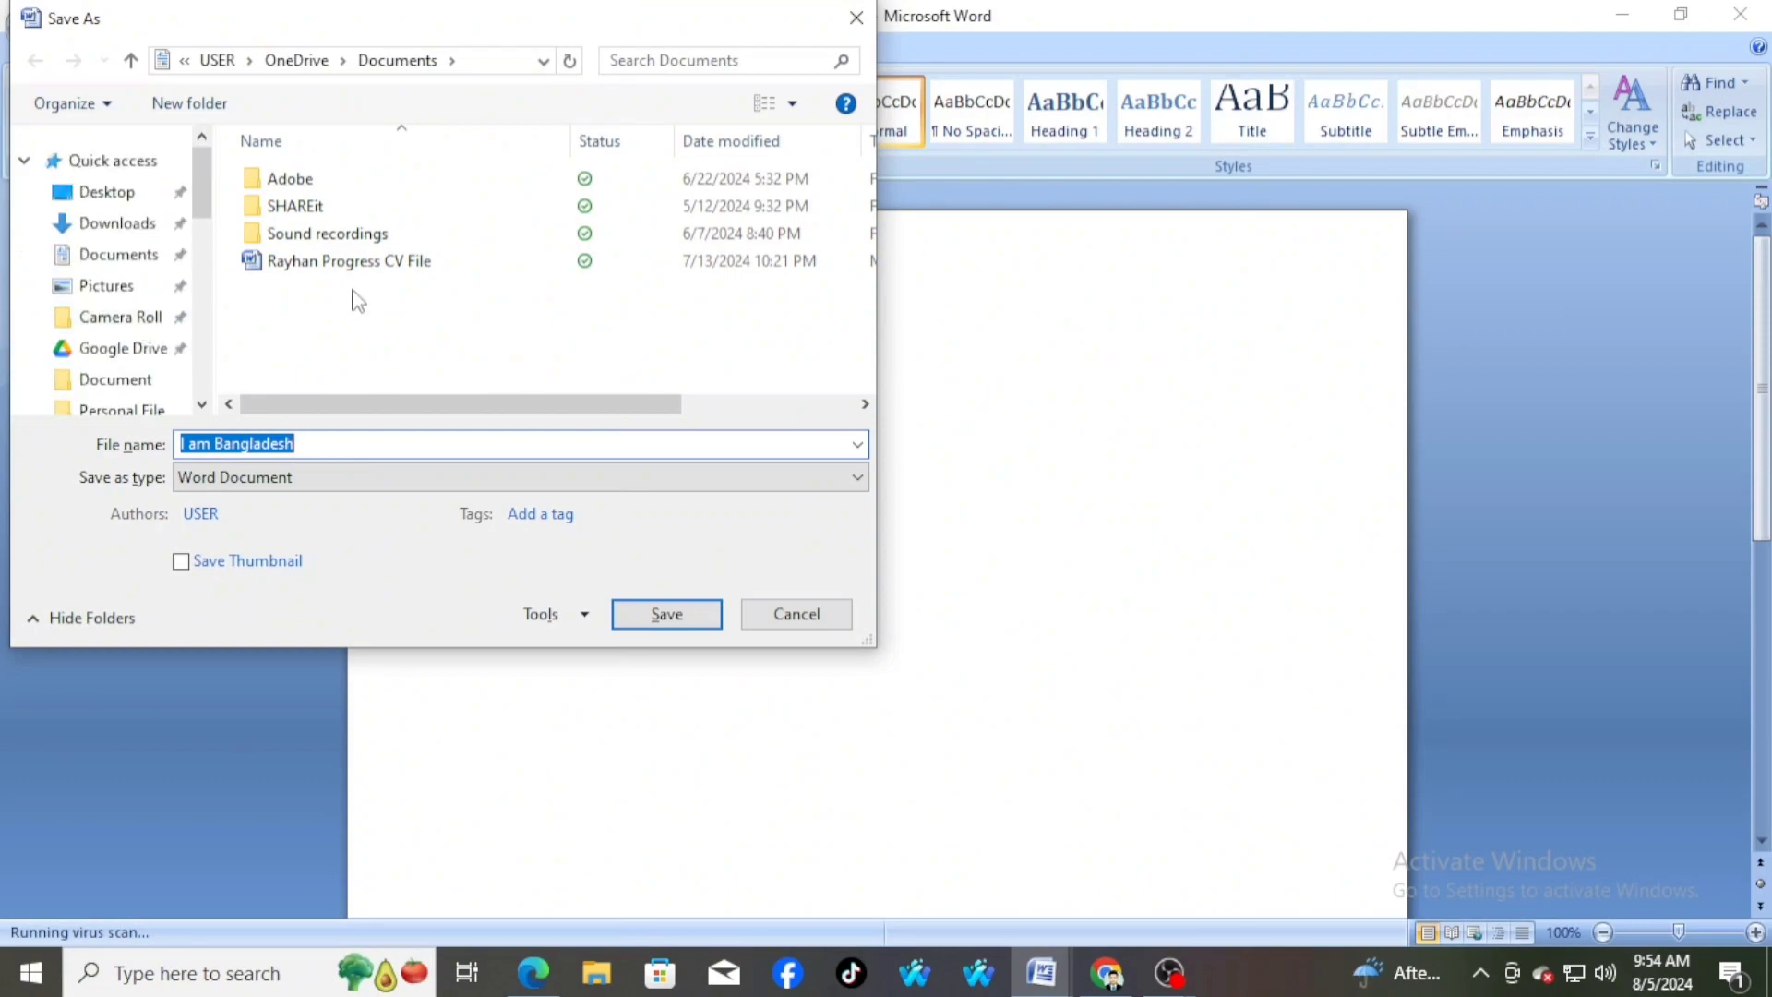
pyautogui.click(117, 205)
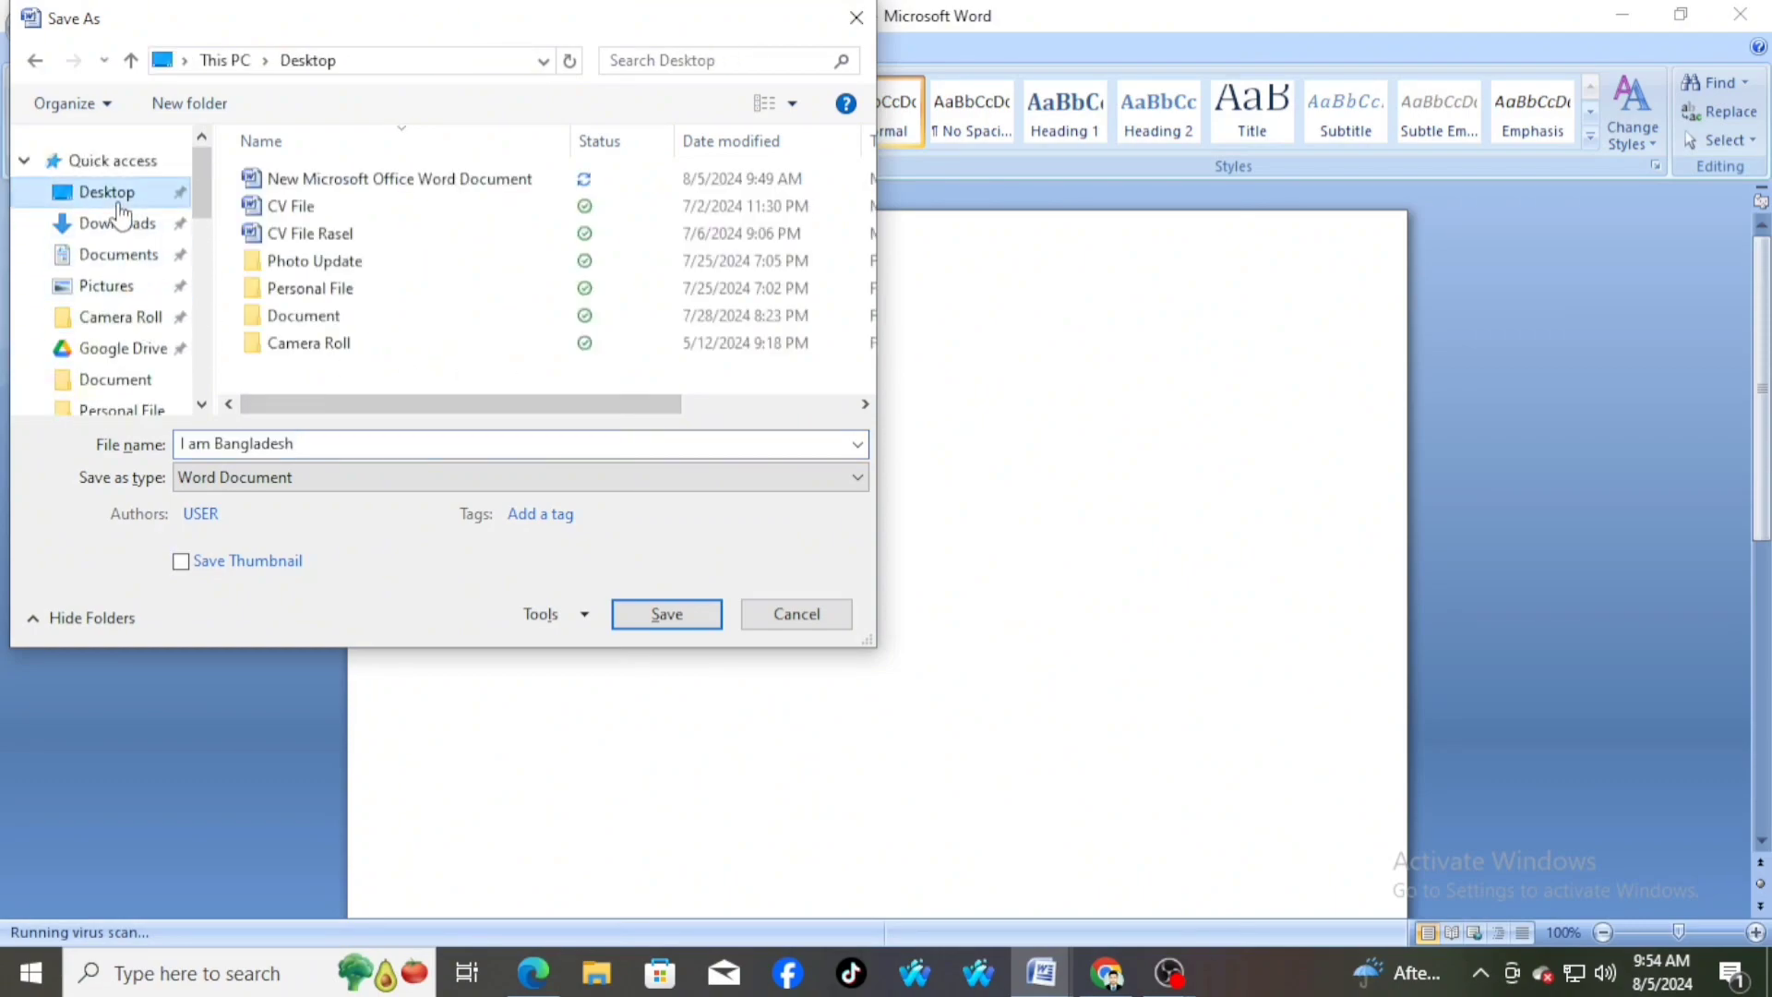
pyautogui.scroll(-1, 127, 381)
pyautogui.scroll(1, 127, 381)
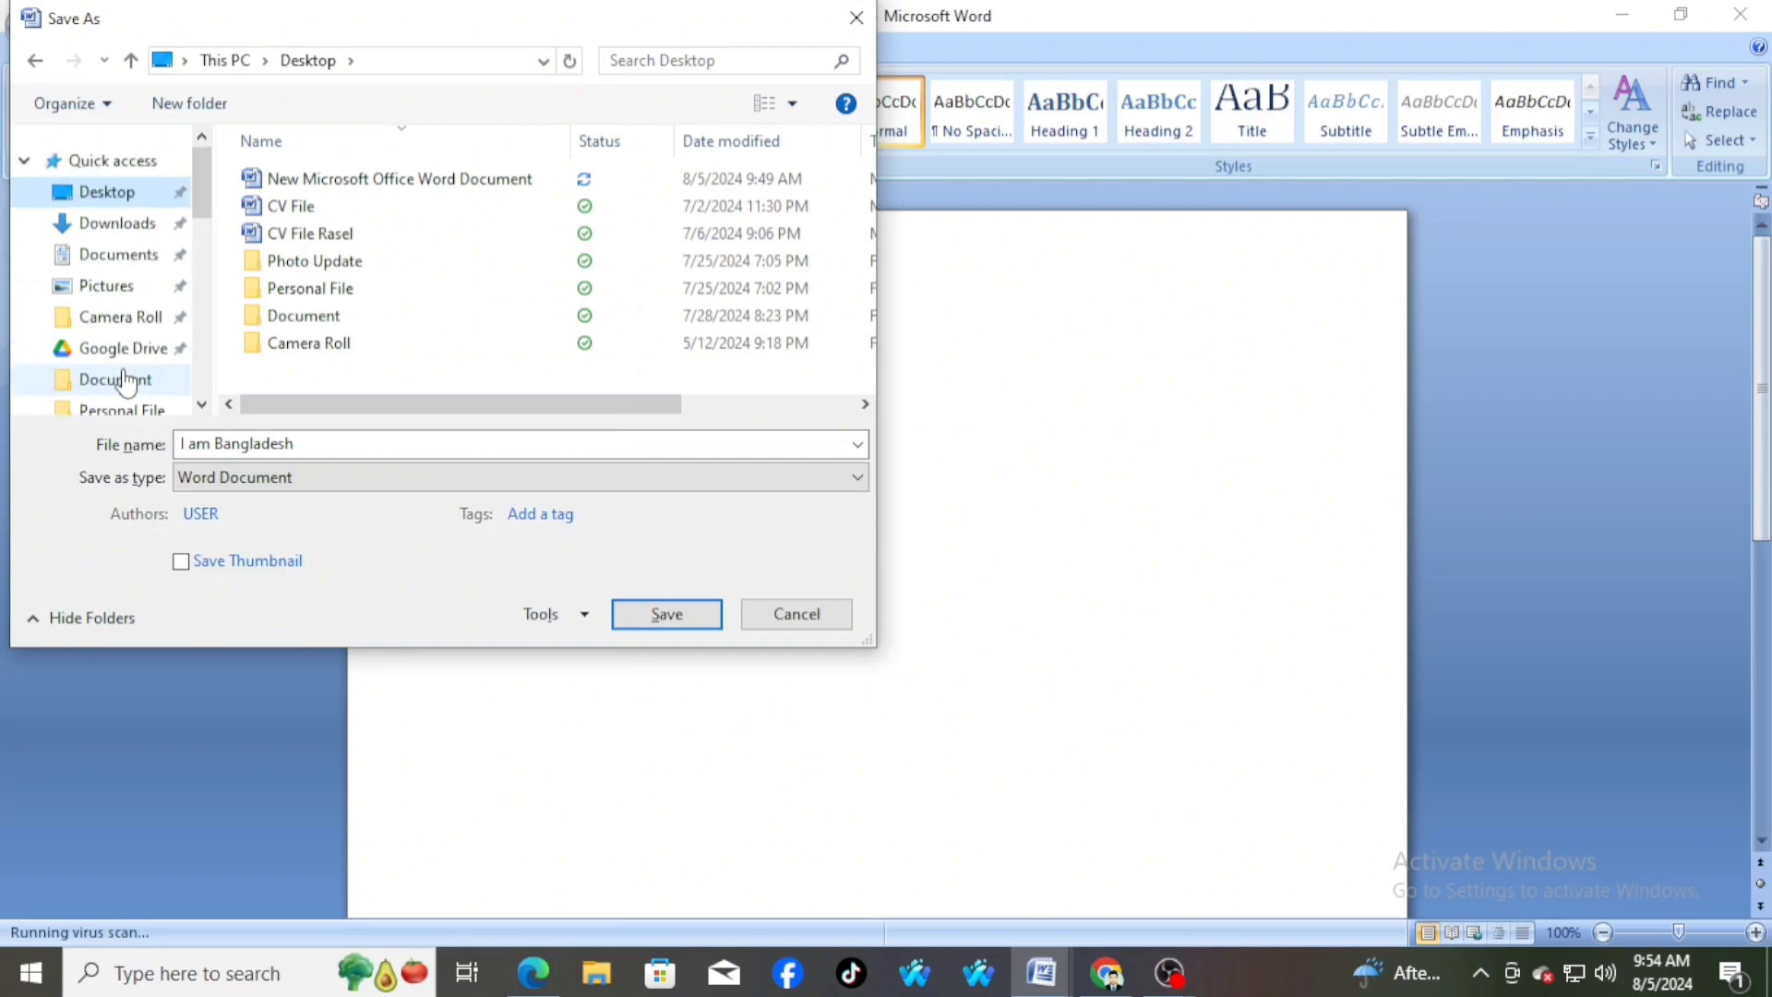
# Replace the suggested file name with ddddd, save the file as a Word Document, and minimise its window
pyautogui.click(330, 443)
pyautogui.press('BackSpace')
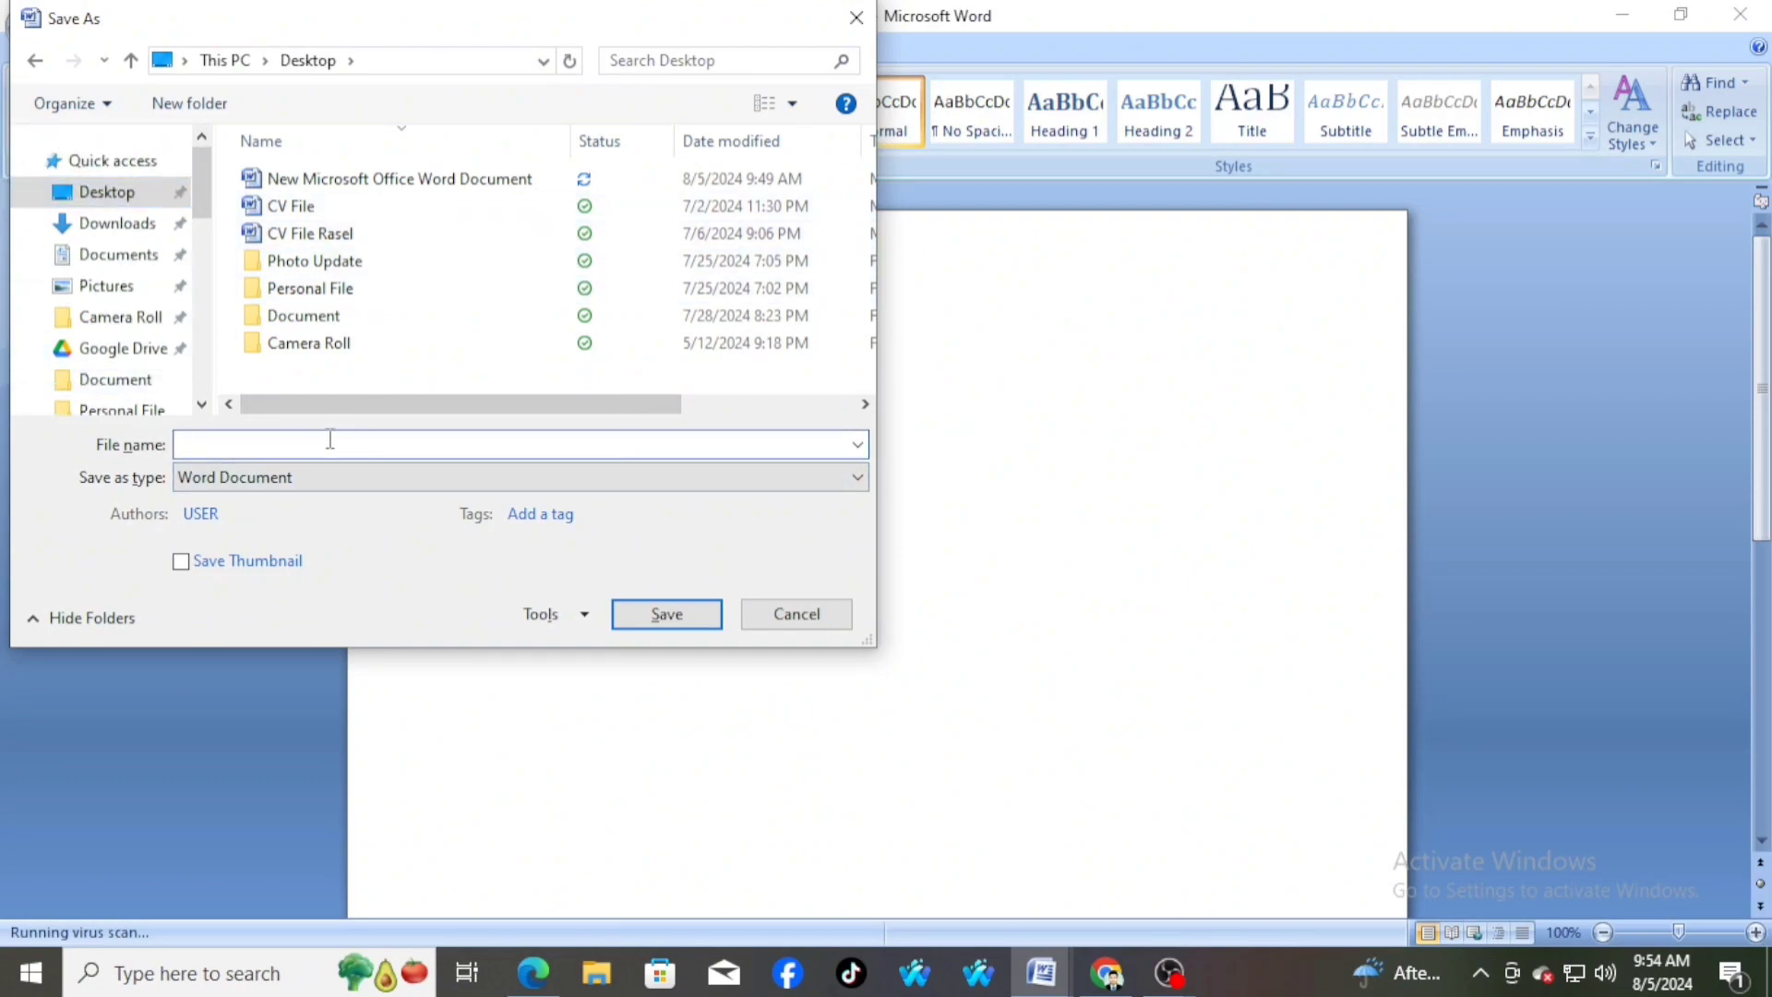
pyautogui.write('ddddd')
pyautogui.click(680, 628)
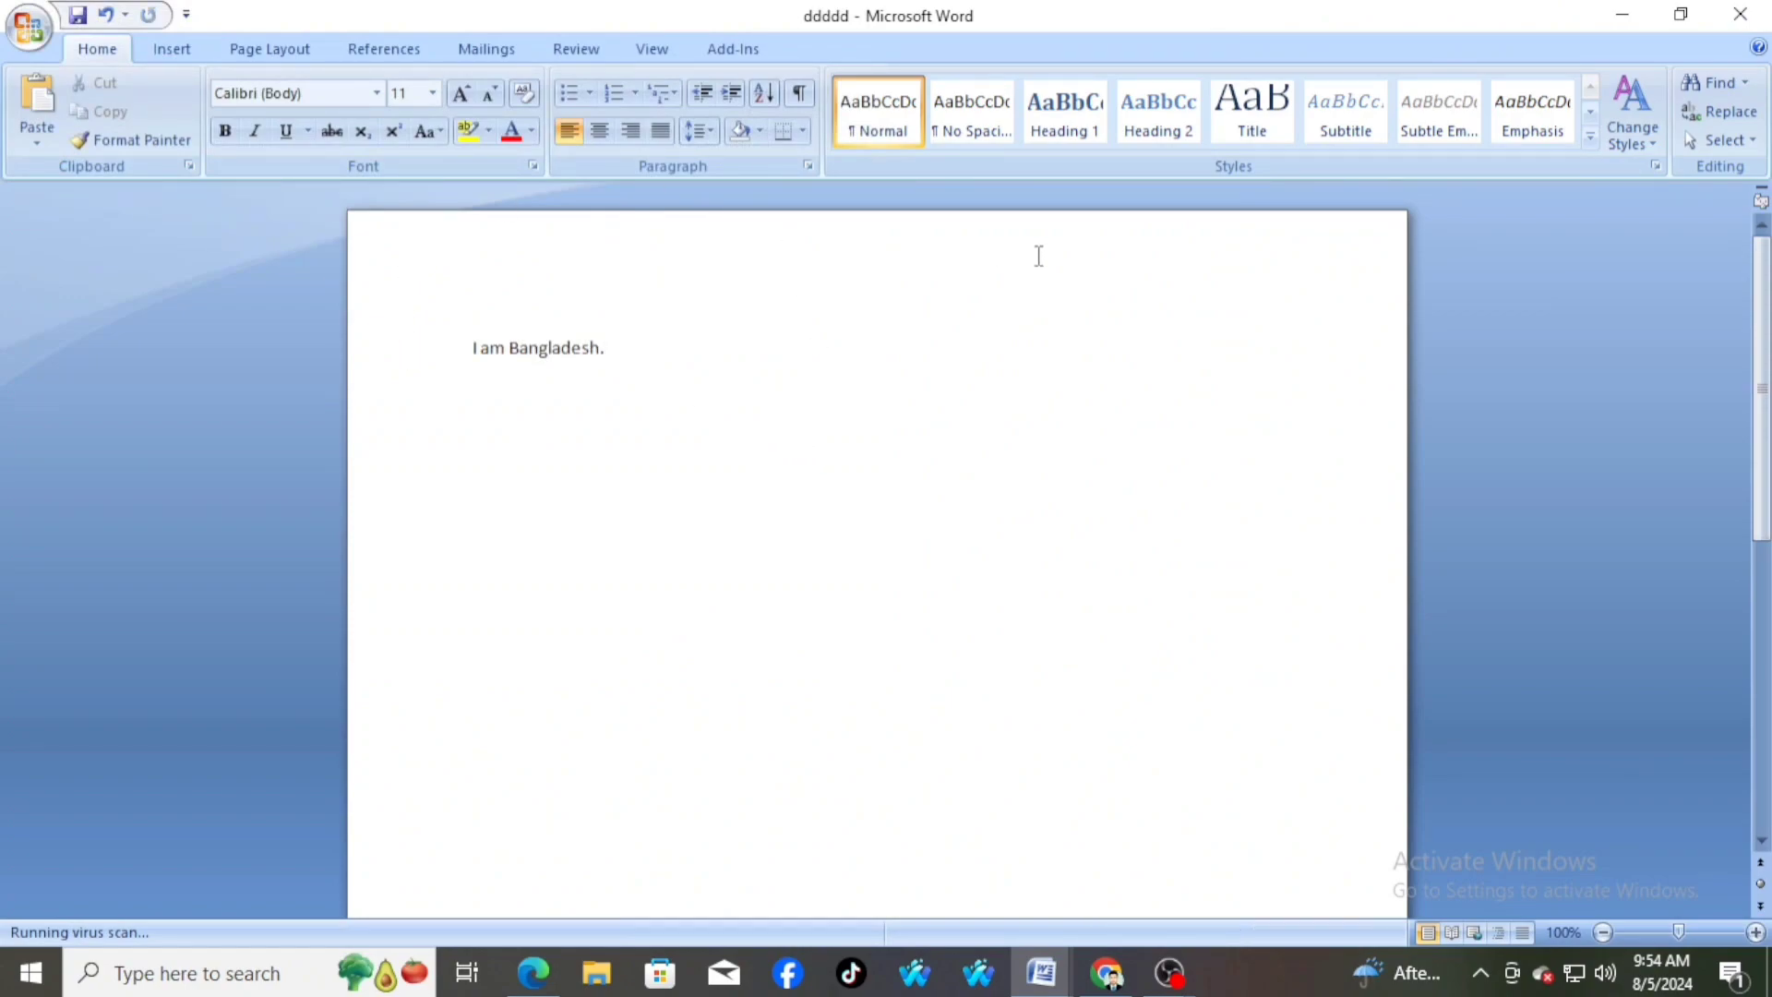
pyautogui.click(1623, 15)
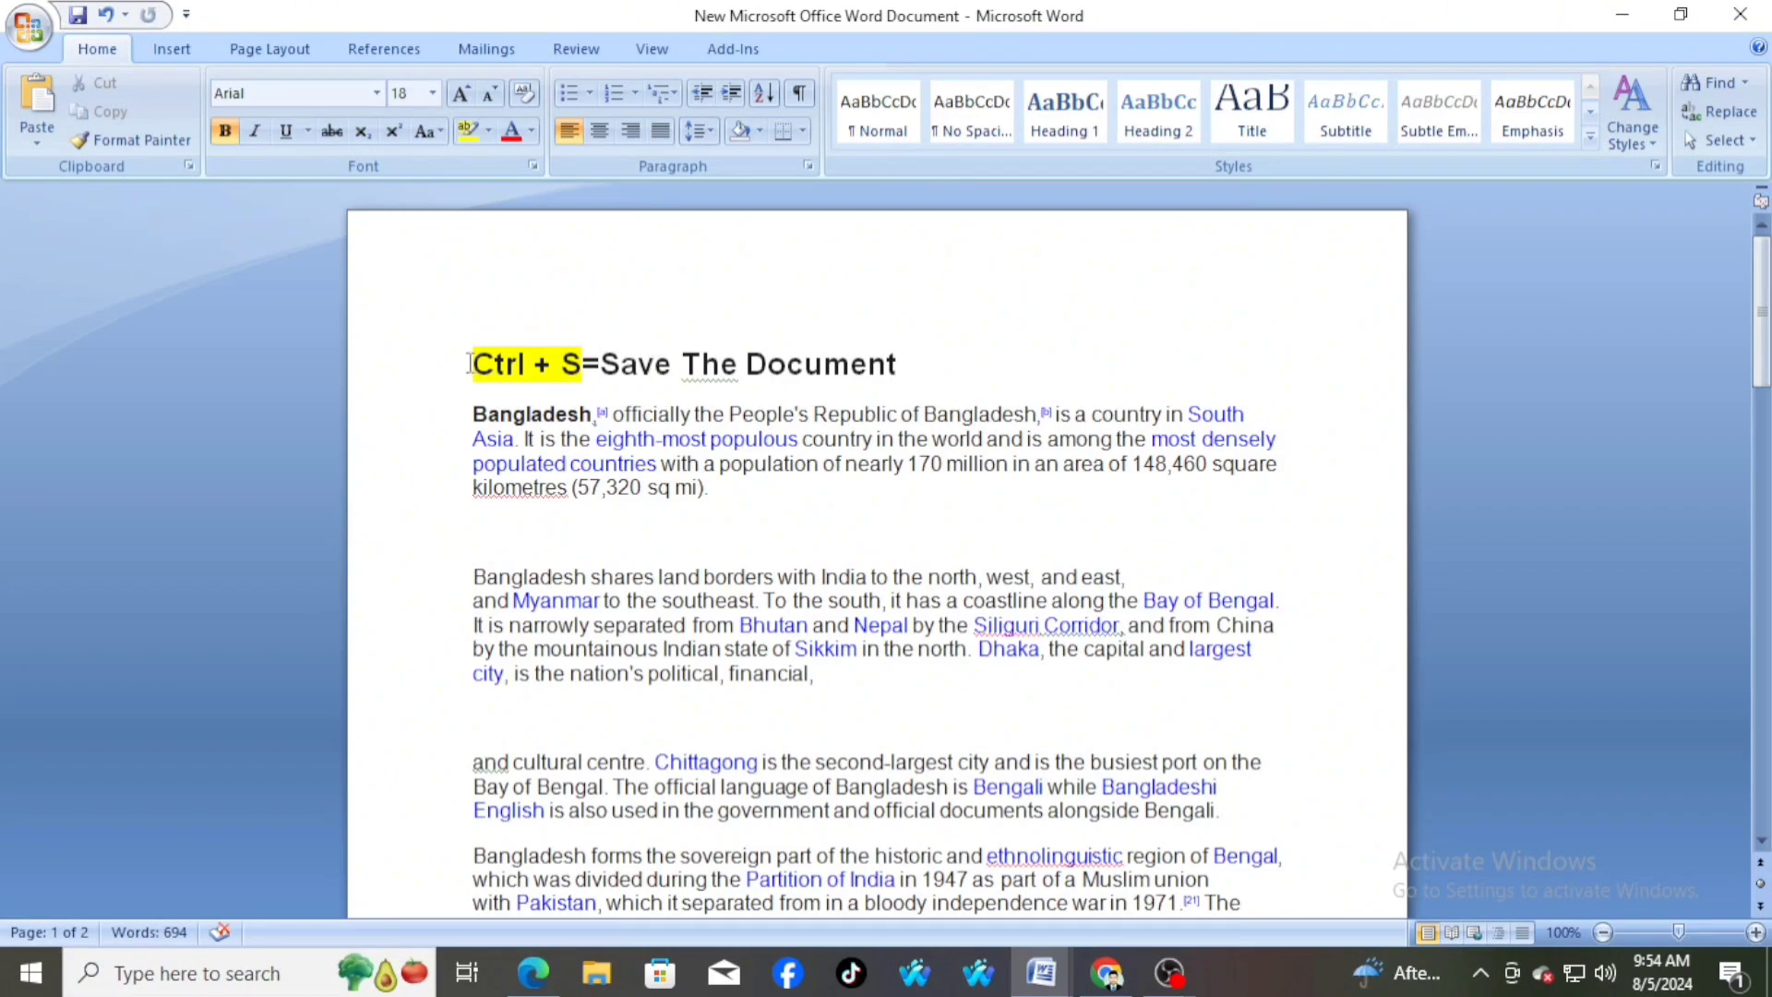
pyautogui.moveTo(473, 363); pyautogui.dragTo(865, 354)
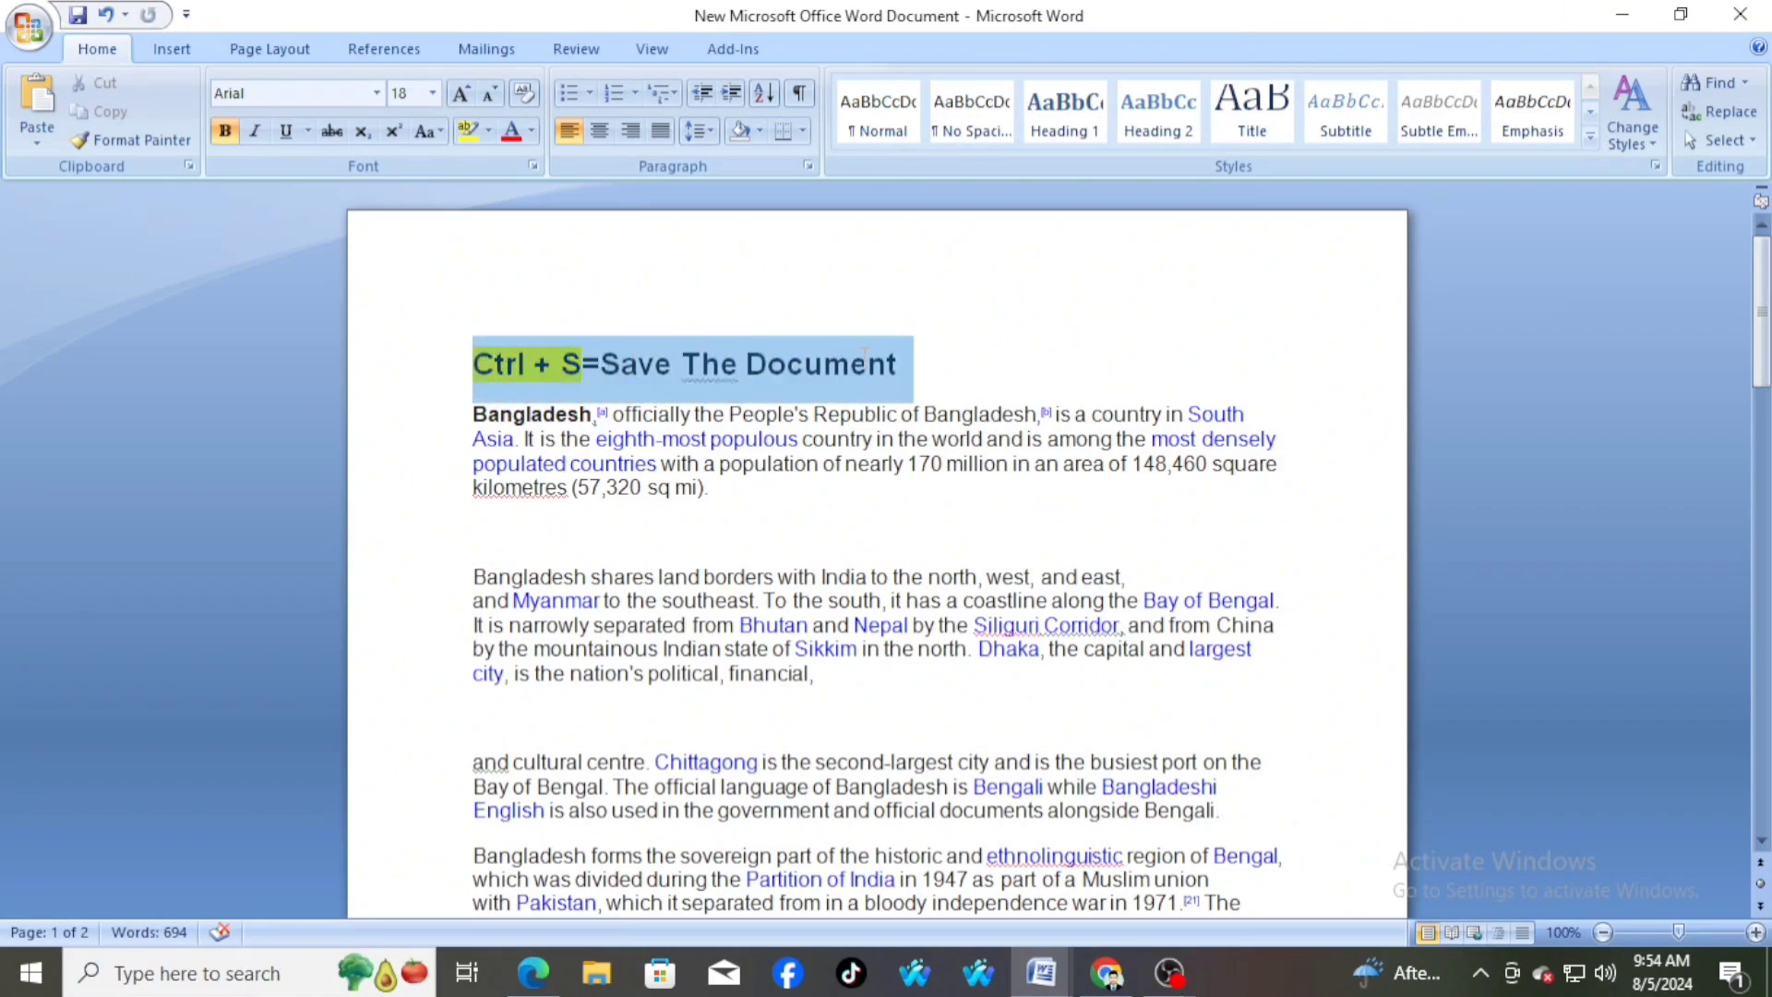
pyautogui.click(934, 363)
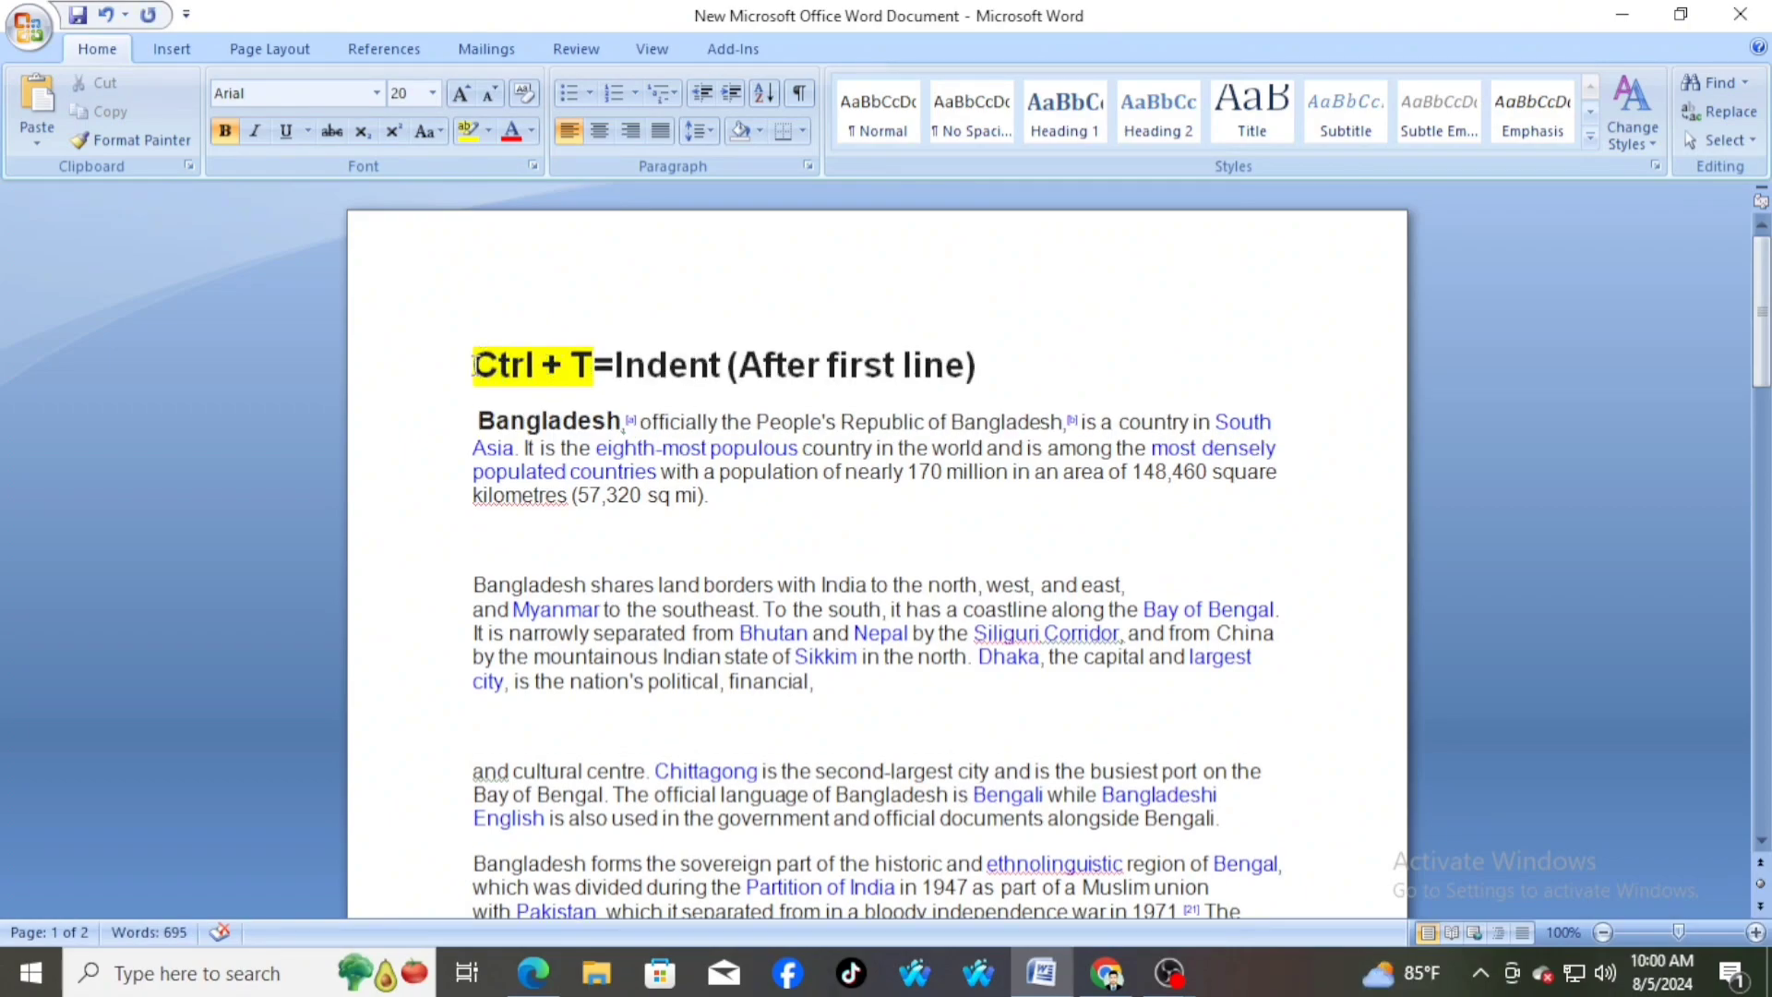
pyautogui.moveTo(474, 364); pyautogui.dragTo(980, 358)
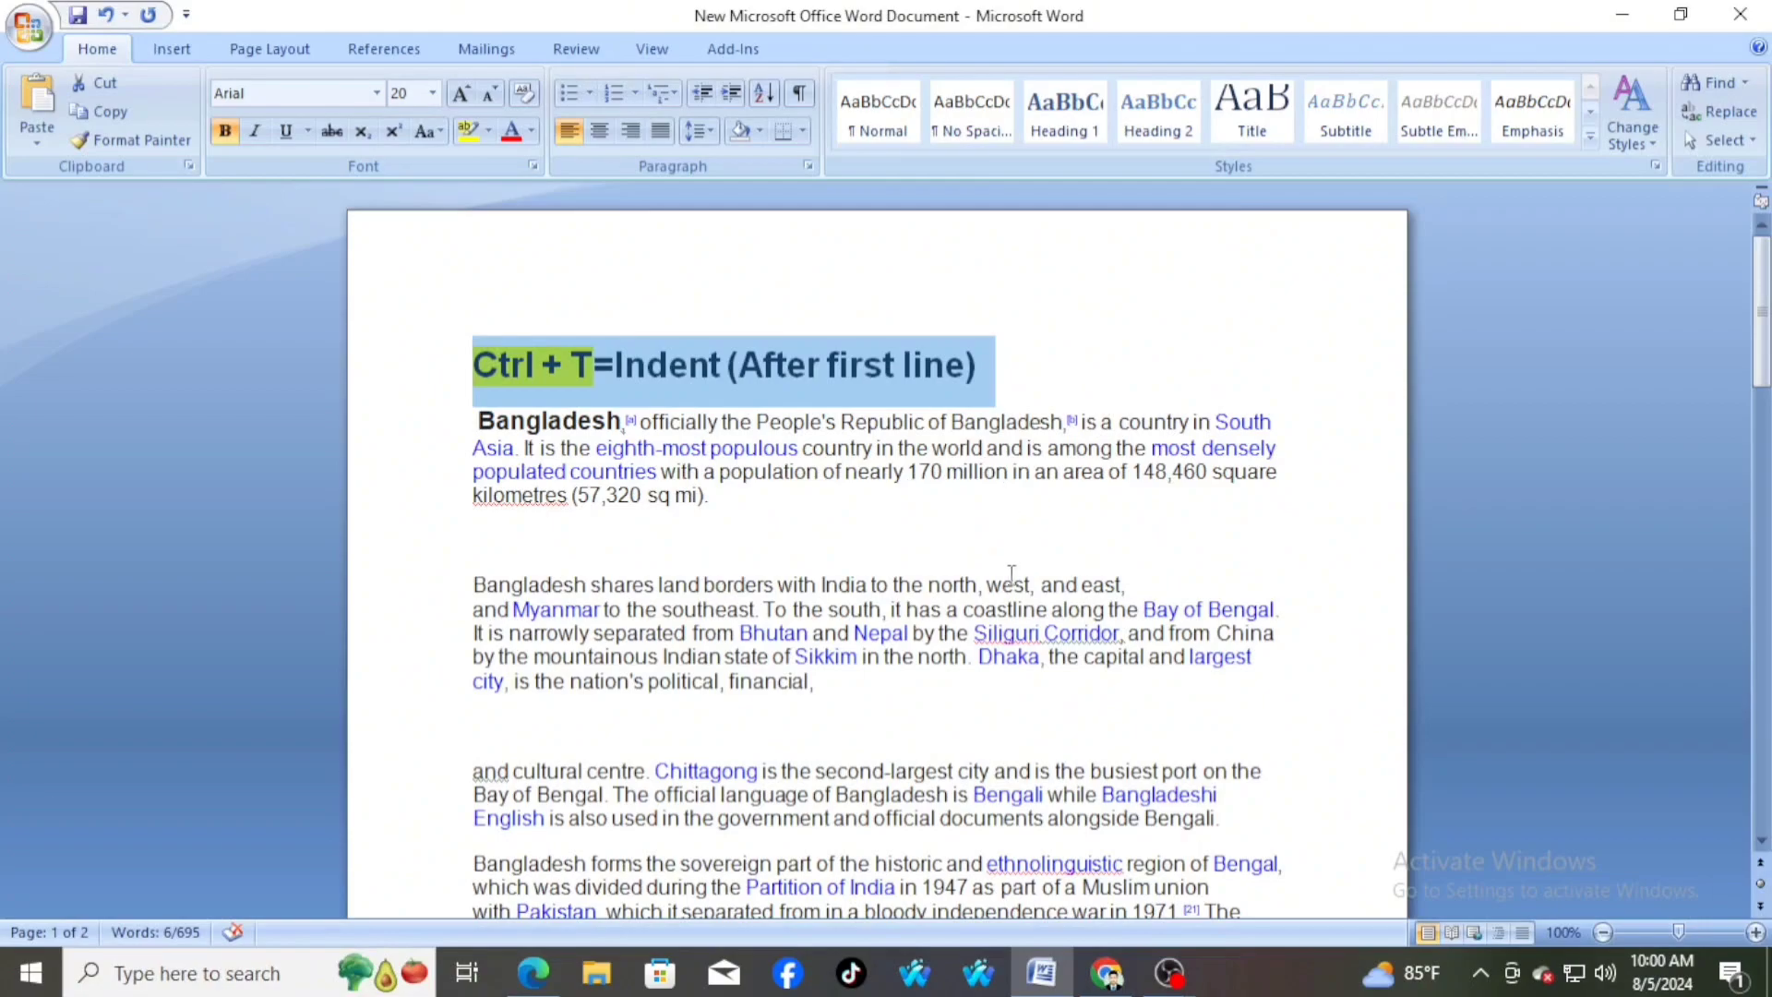
pyautogui.click(735, 507)
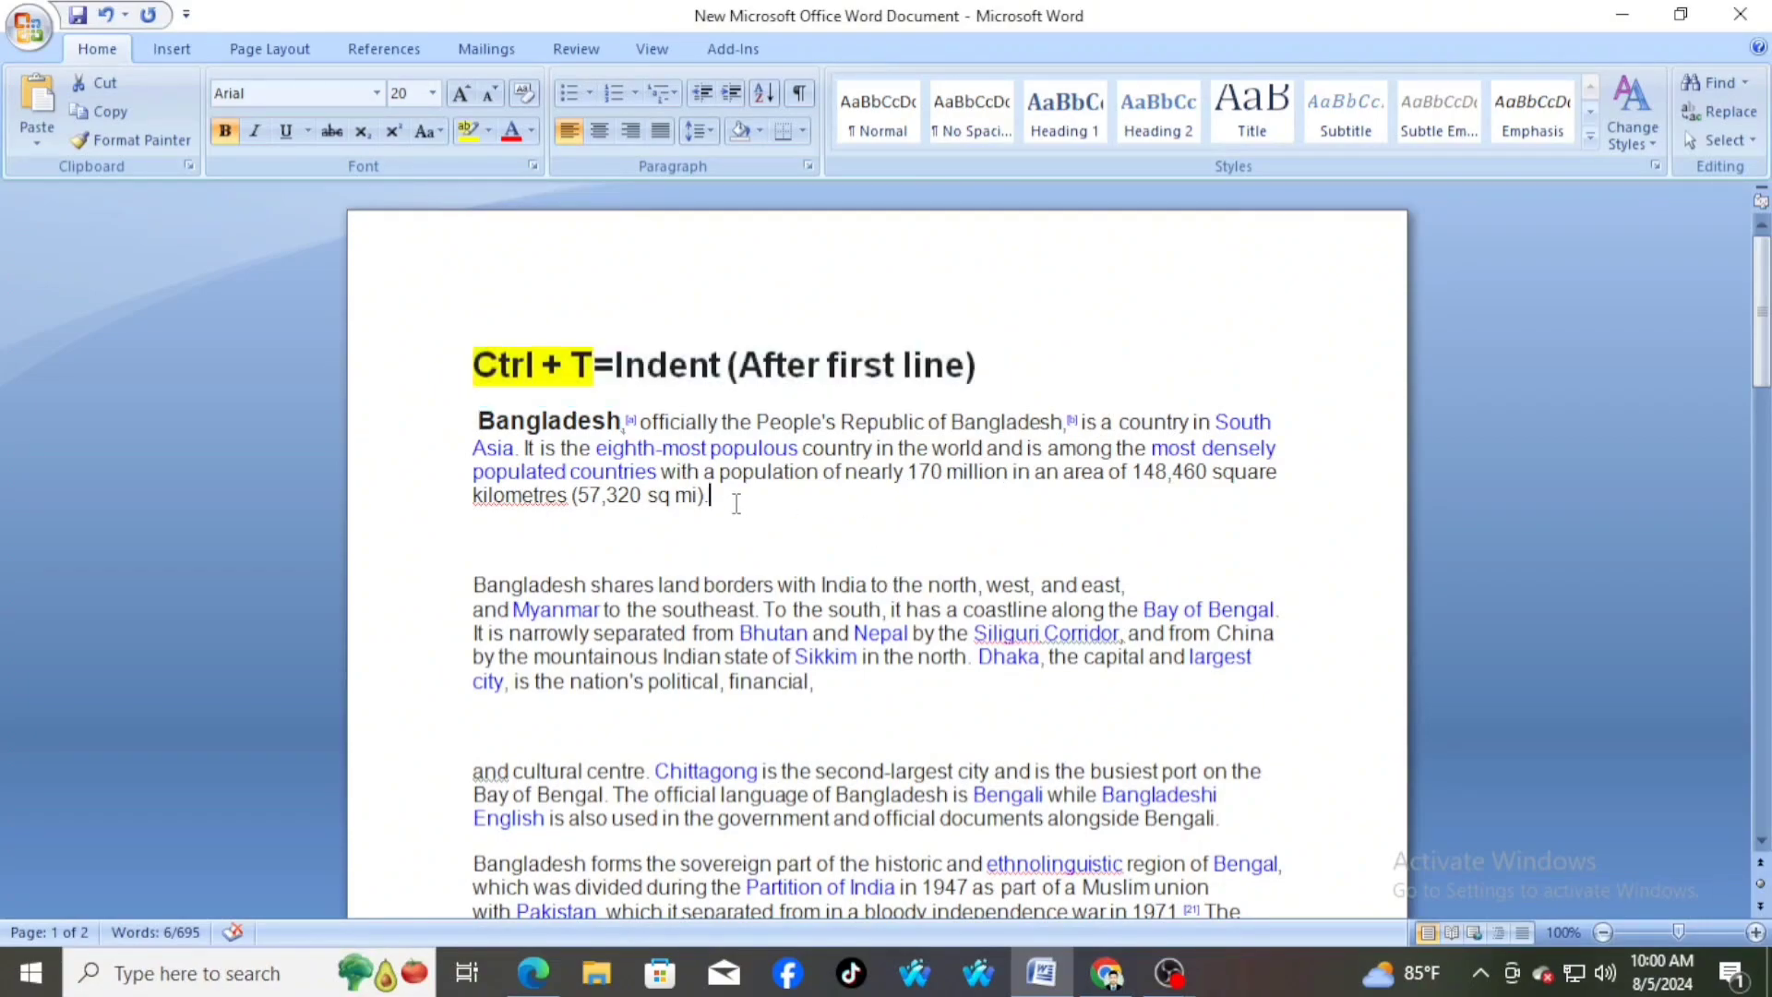
# Apply a hanging indent six levels deep to the first body paragraph, from "Bangladesh" through "(57,320 sq mi)."
pyautogui.moveTo(473, 422); pyautogui.dragTo(739, 503)
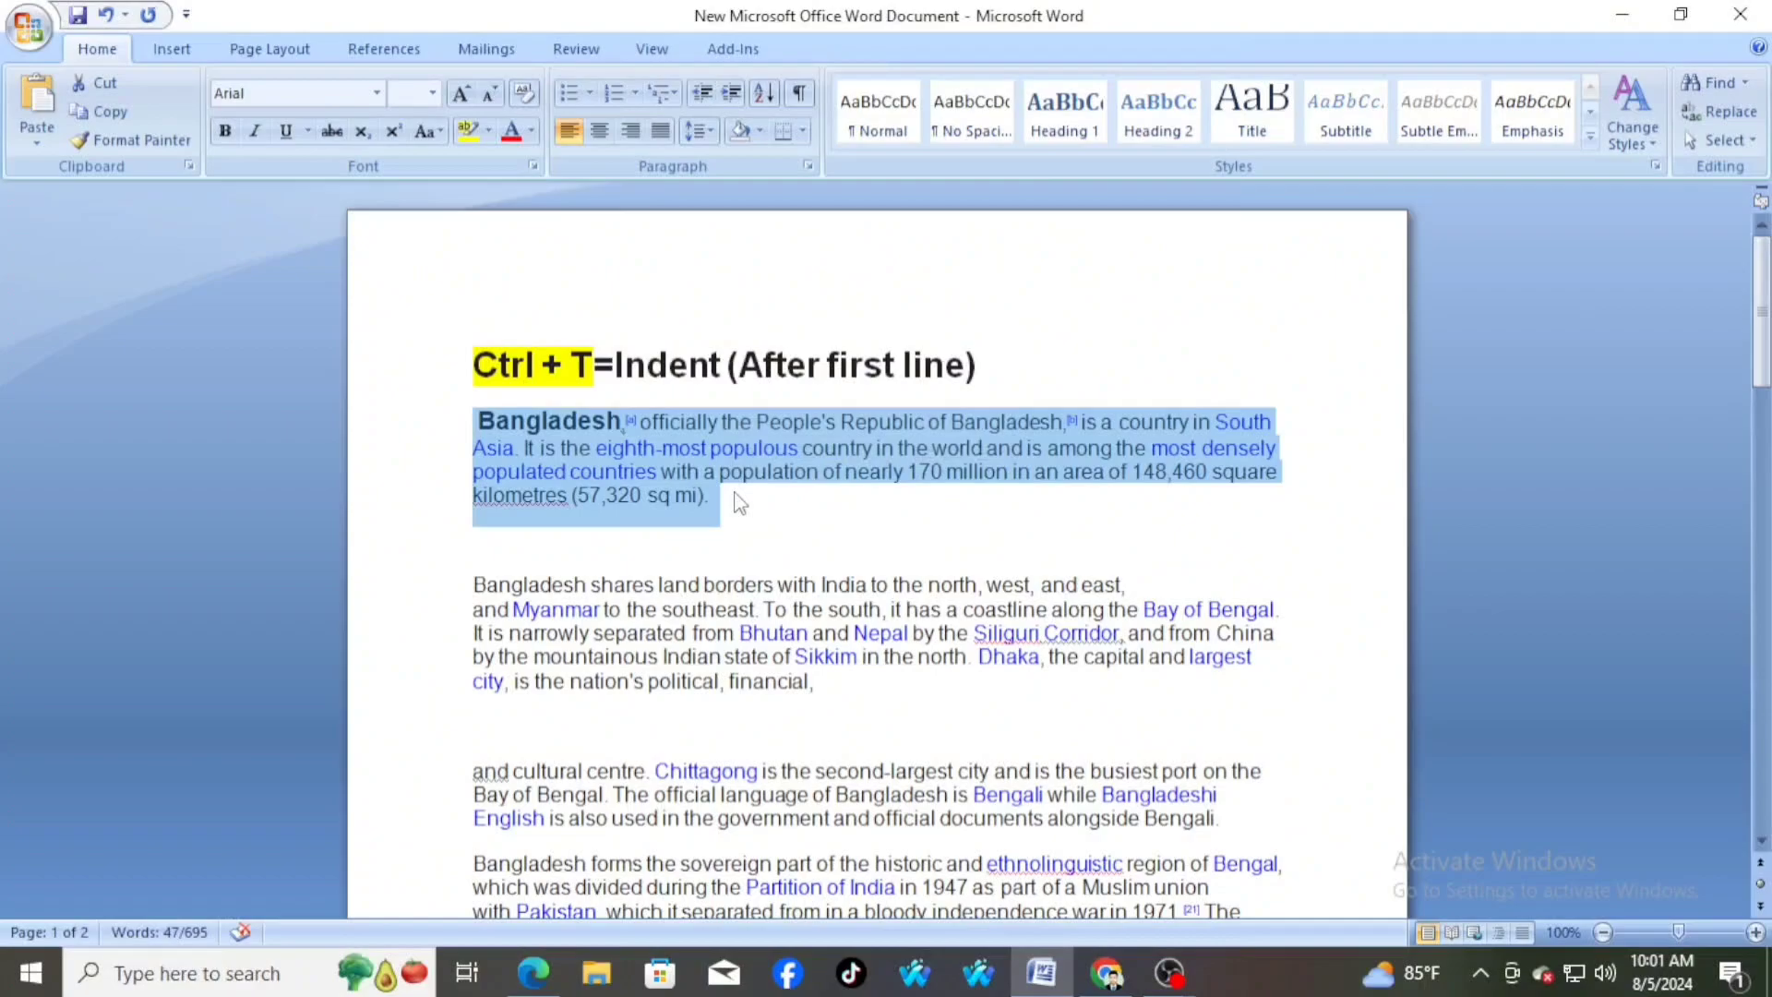
pyautogui.hotkey('ctrl', 't')
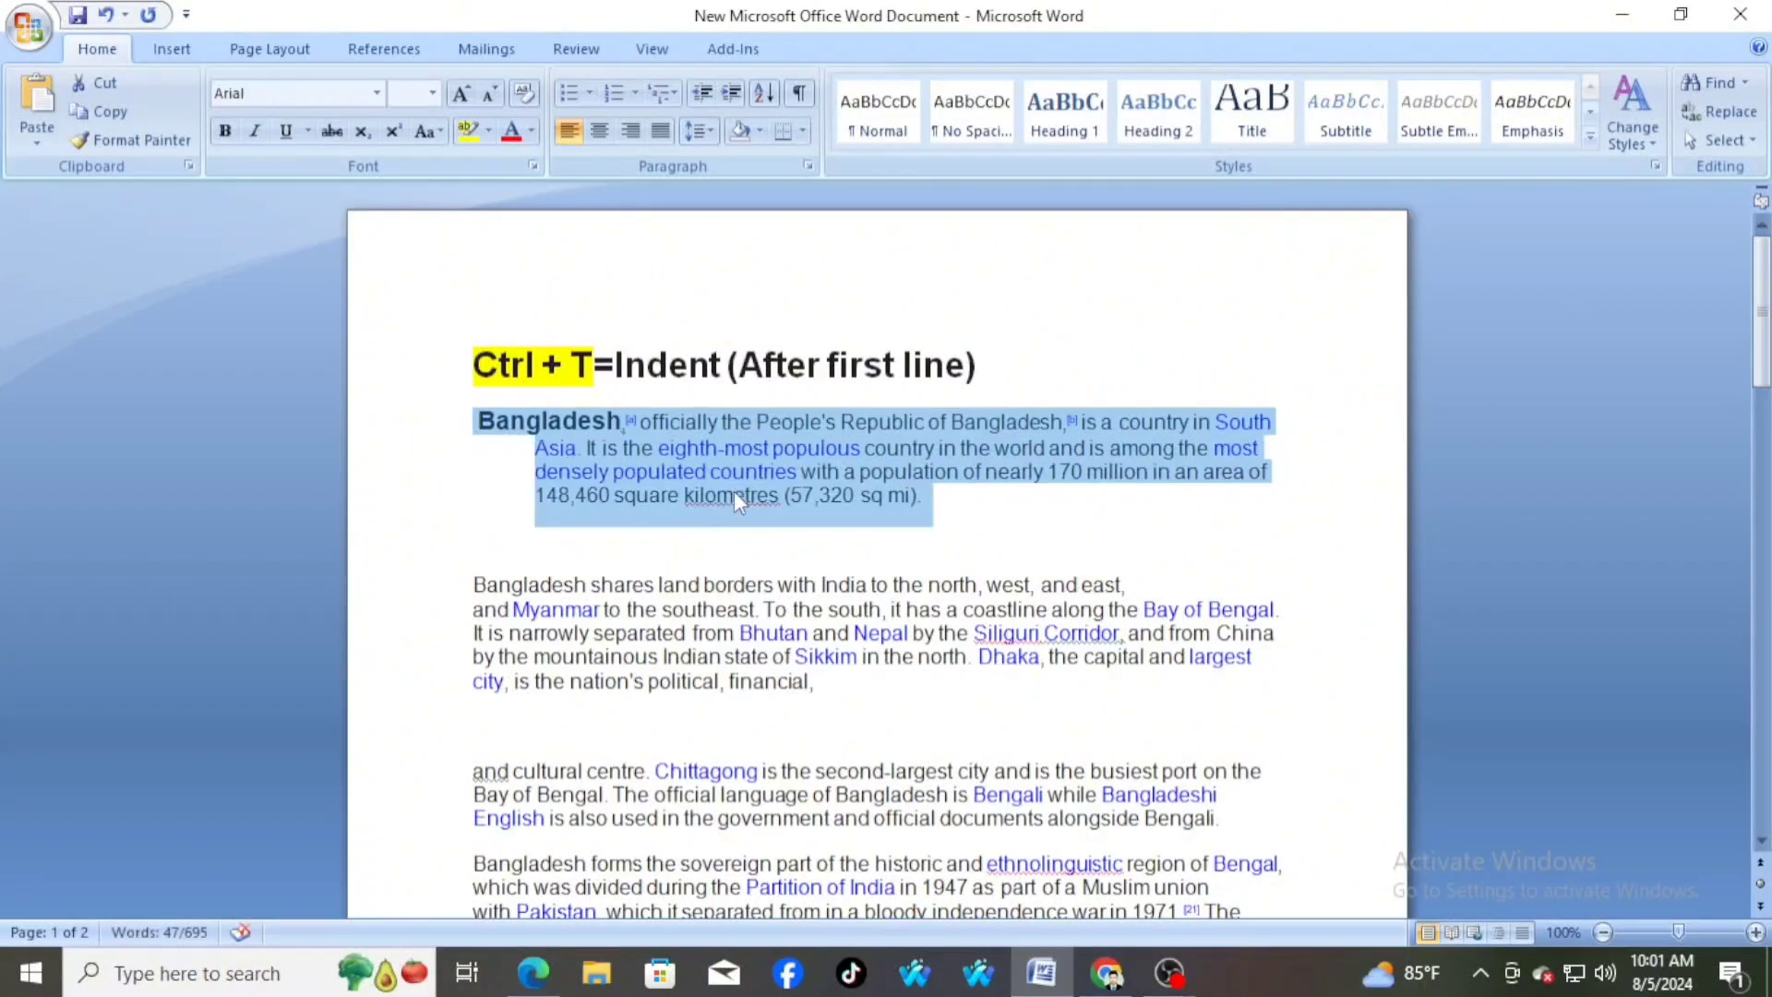
pyautogui.hotkey('ctrl', 't')
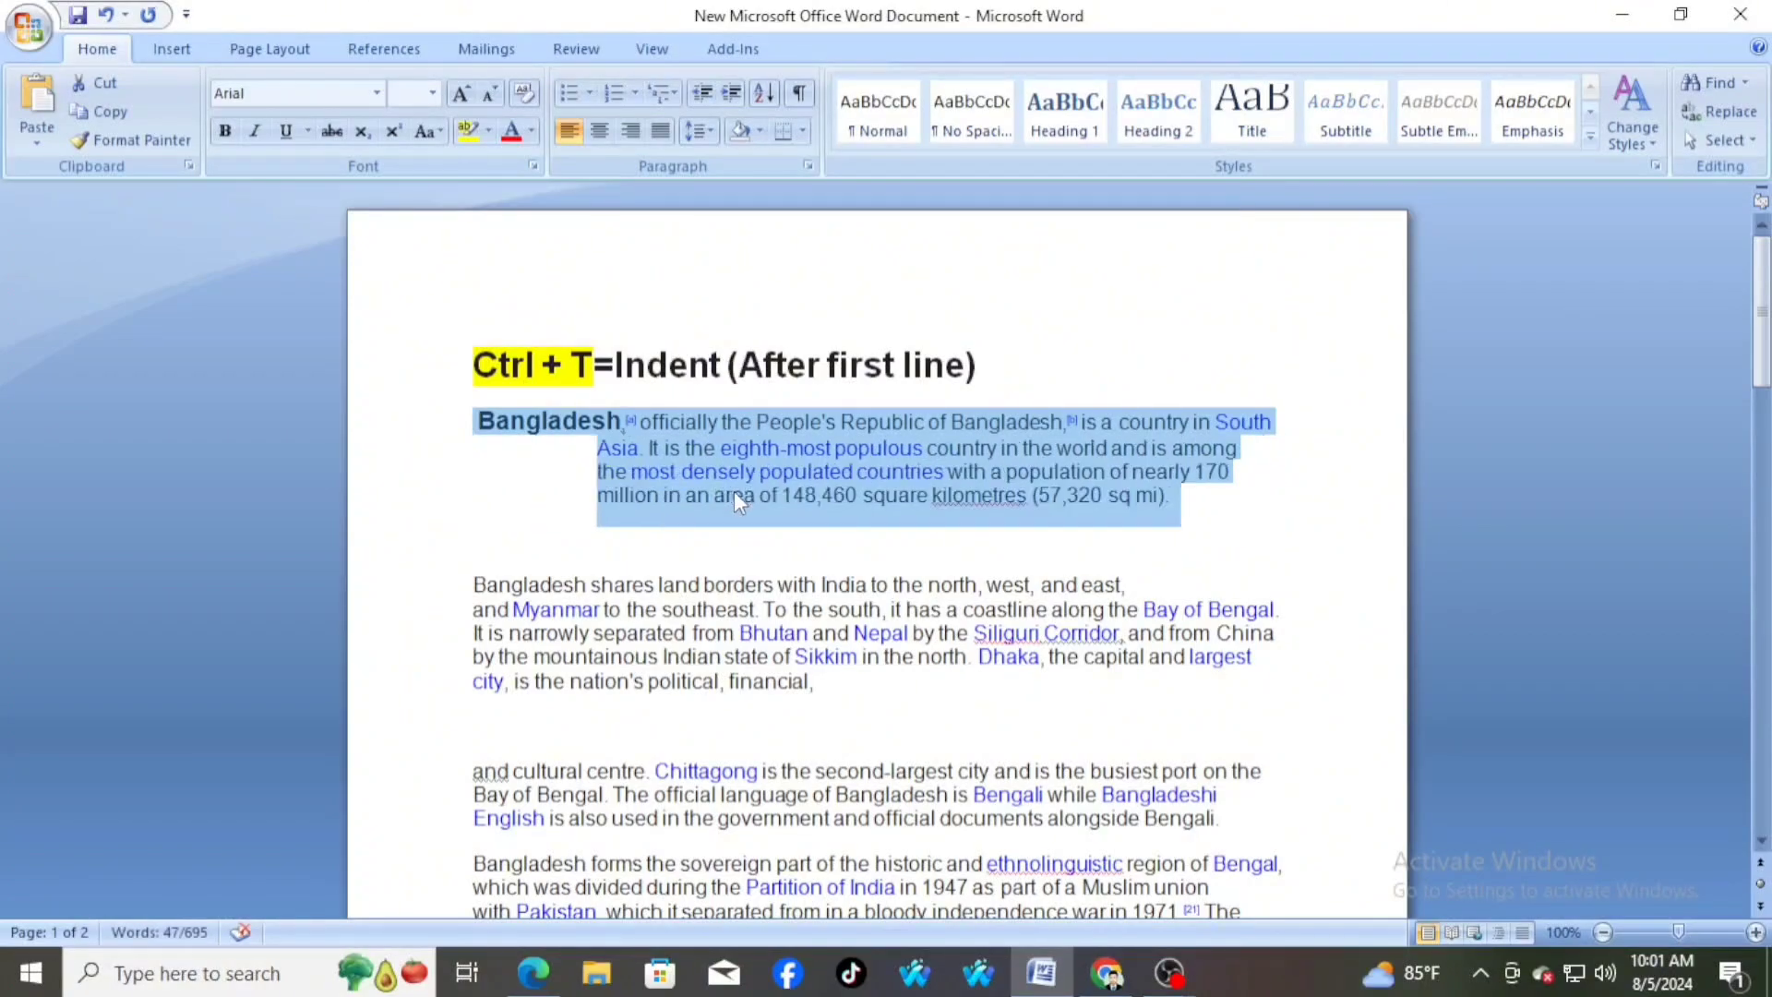
pyautogui.hotkey('ctrl', 't')
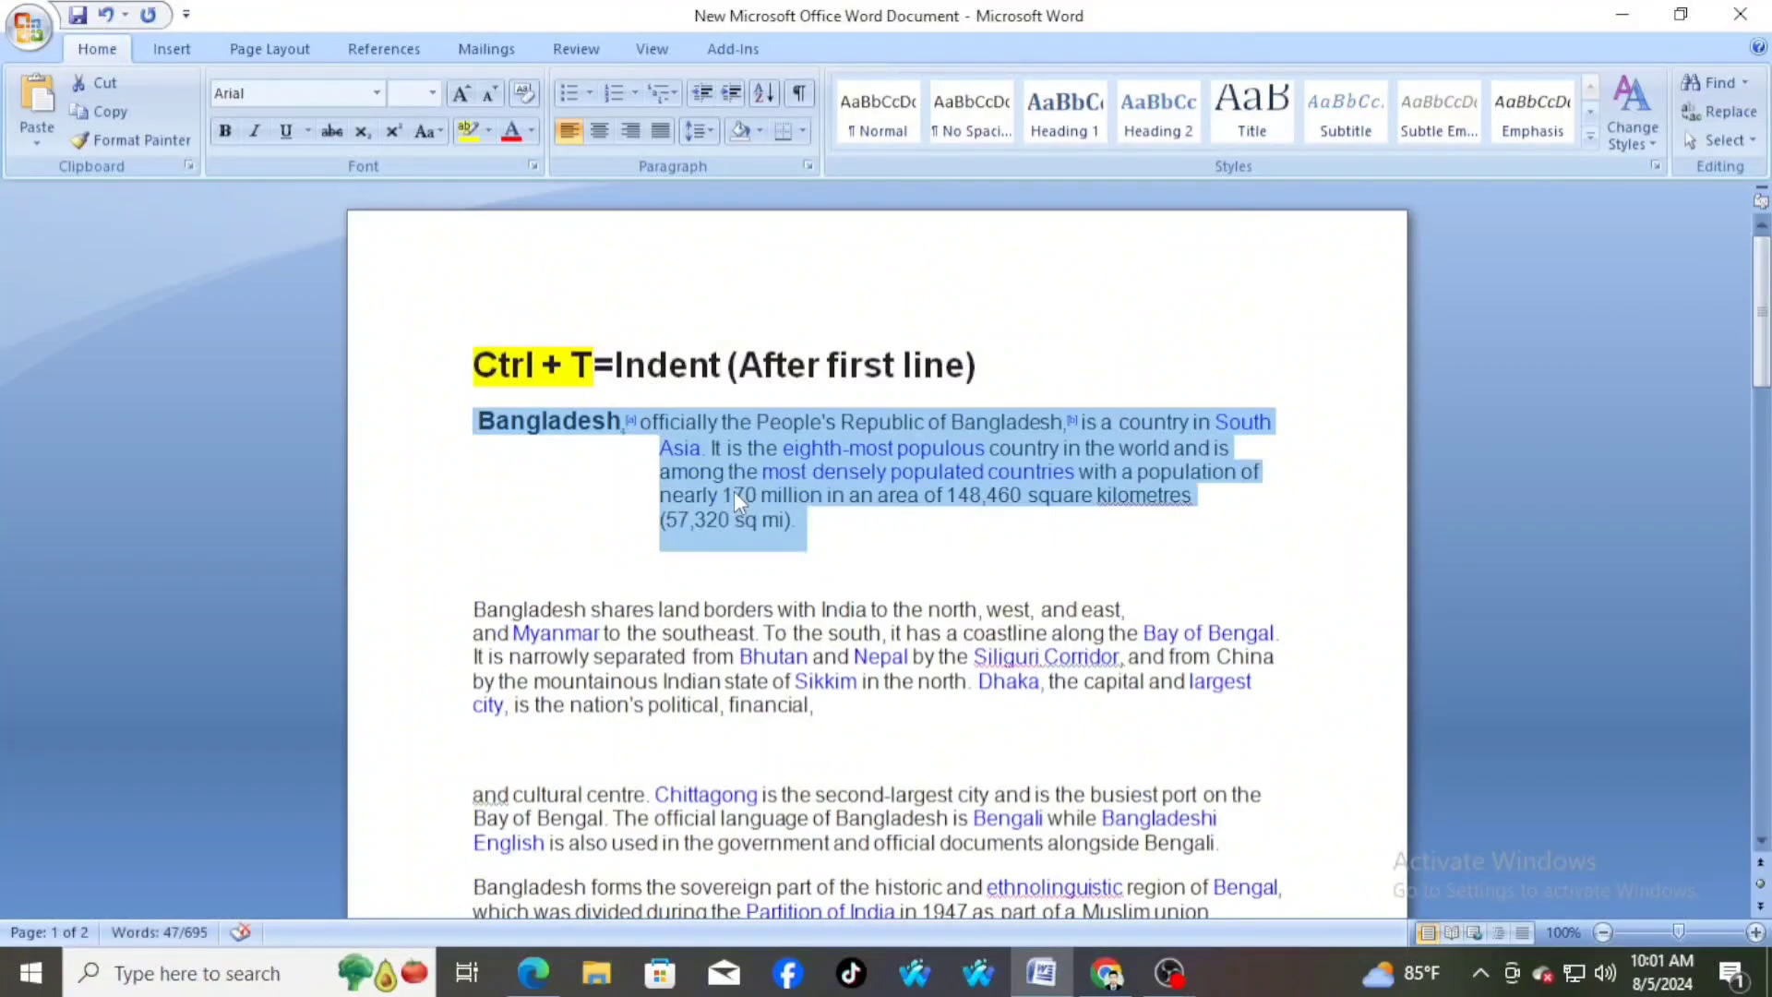
pyautogui.hotkey('ctrl', 't')
pyautogui.hotkey('ctrl', 't')
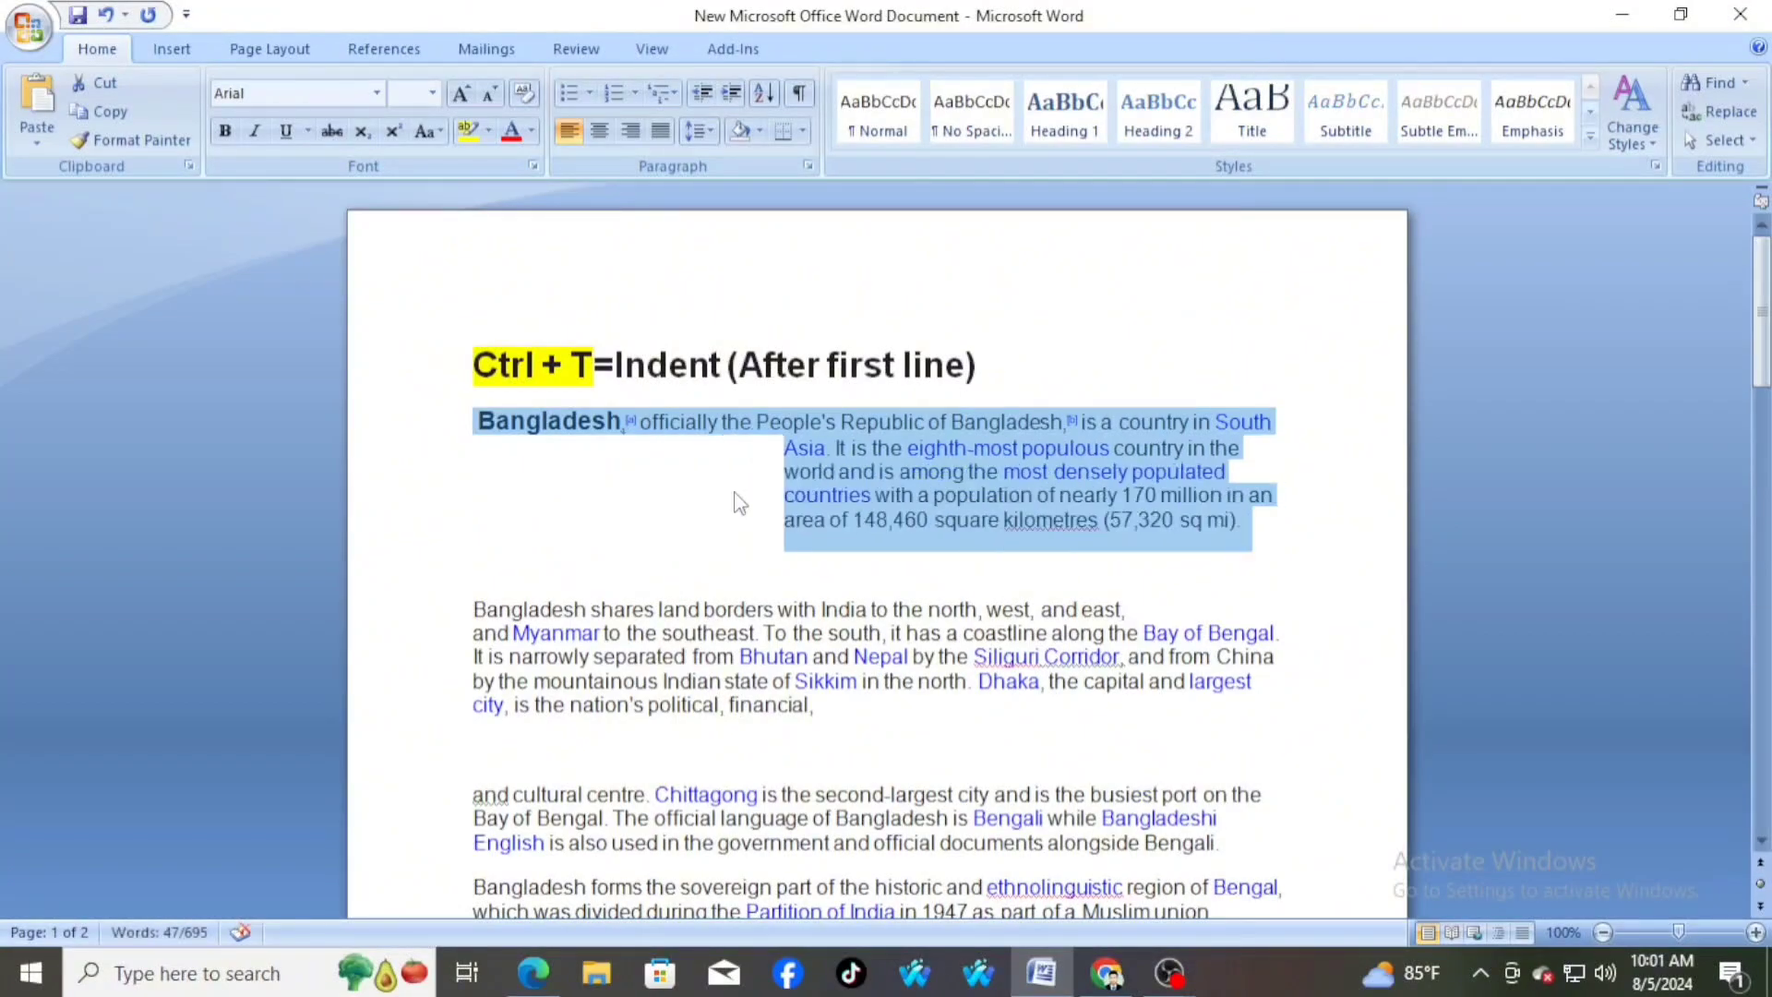
pyautogui.hotkey('ctrl', 't')
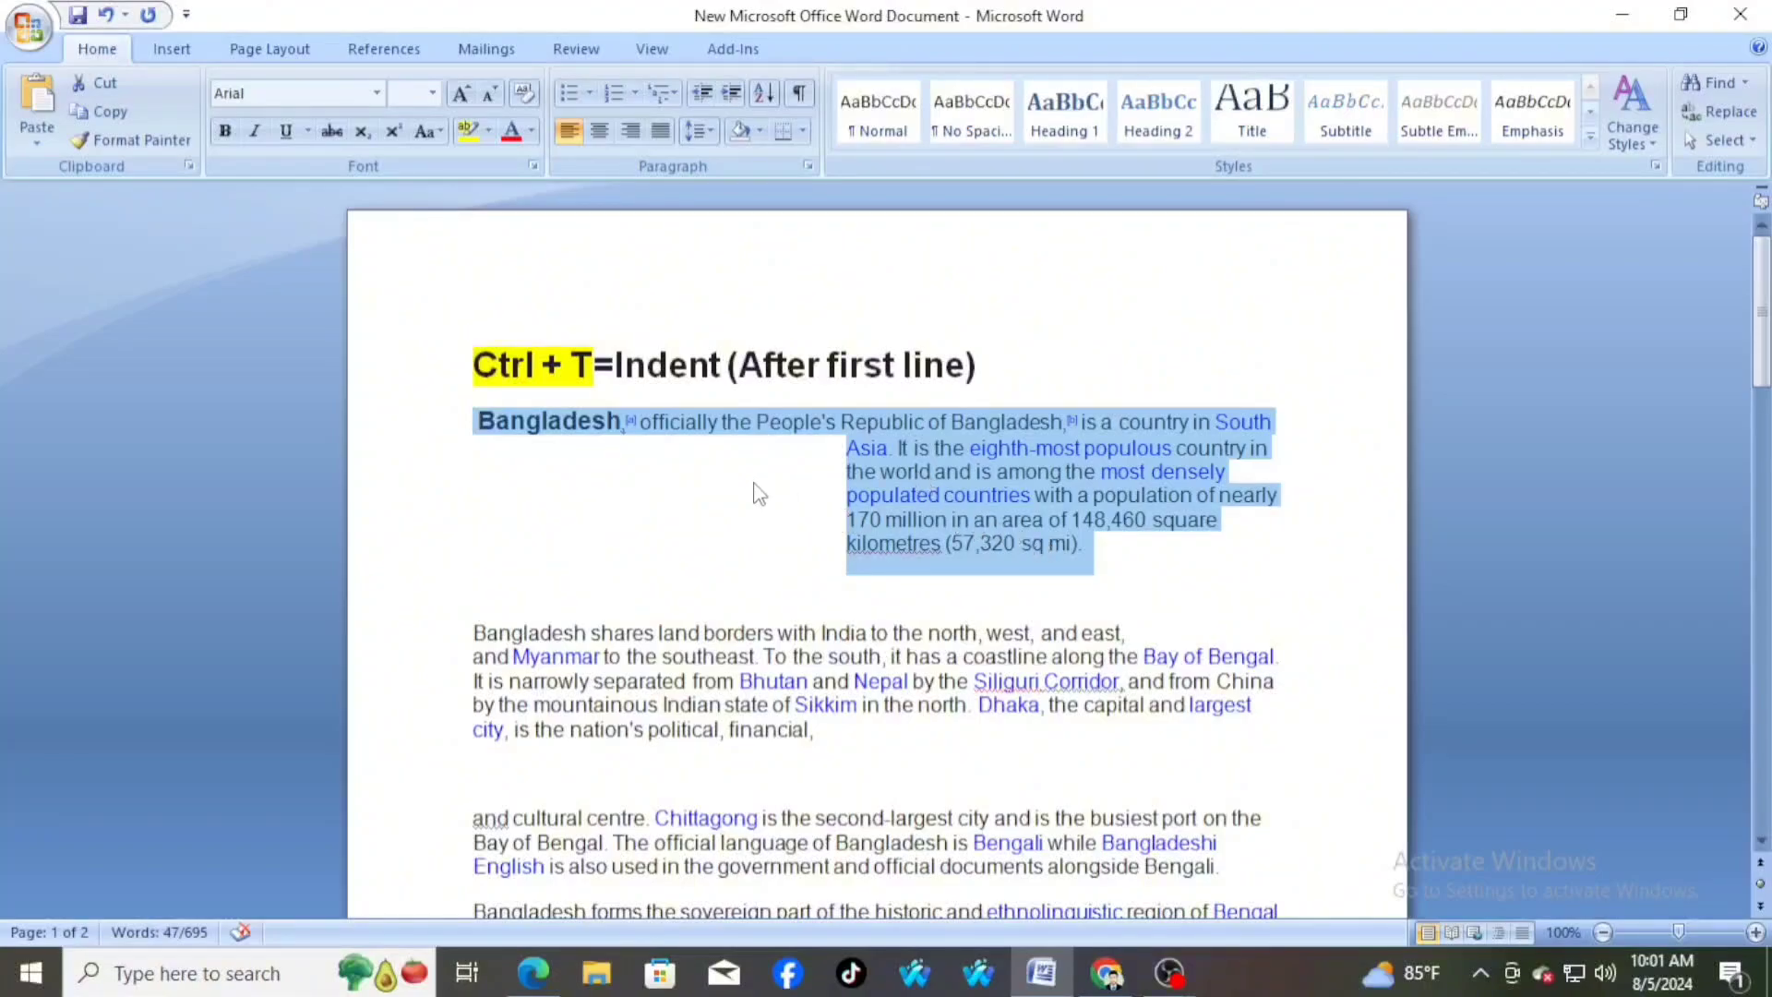
pyautogui.click(809, 494)
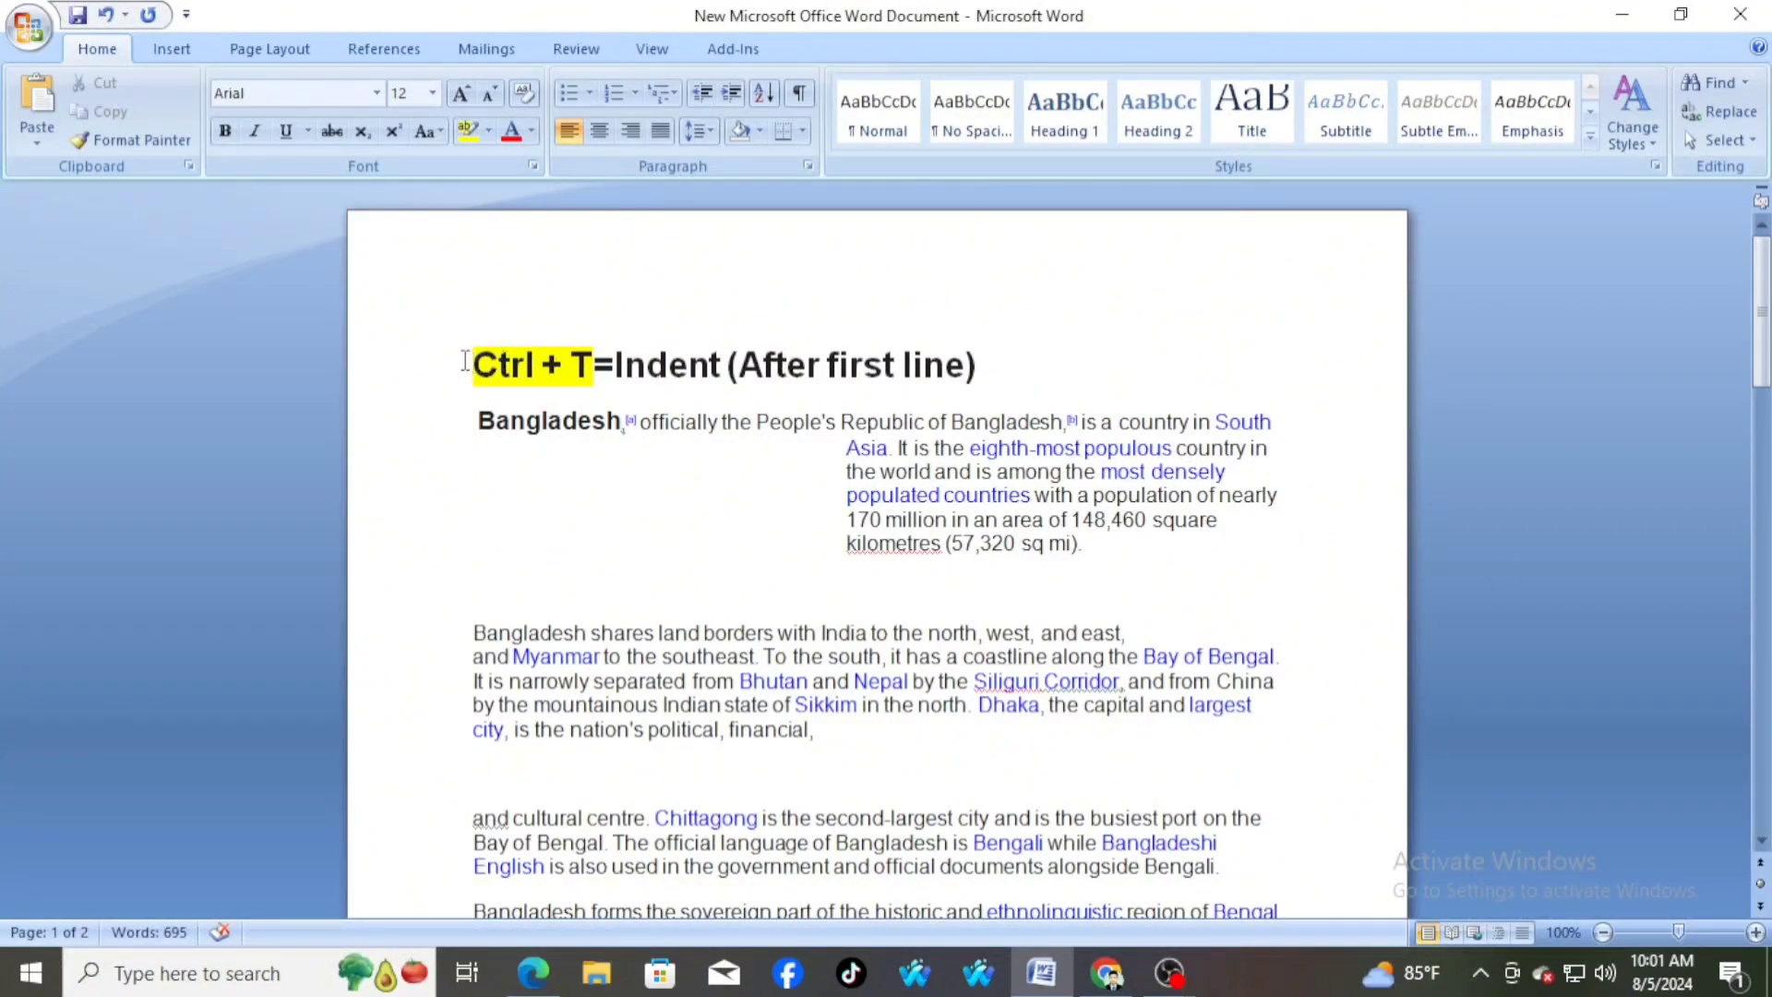
pyautogui.moveTo(470, 365); pyautogui.dragTo(796, 373)
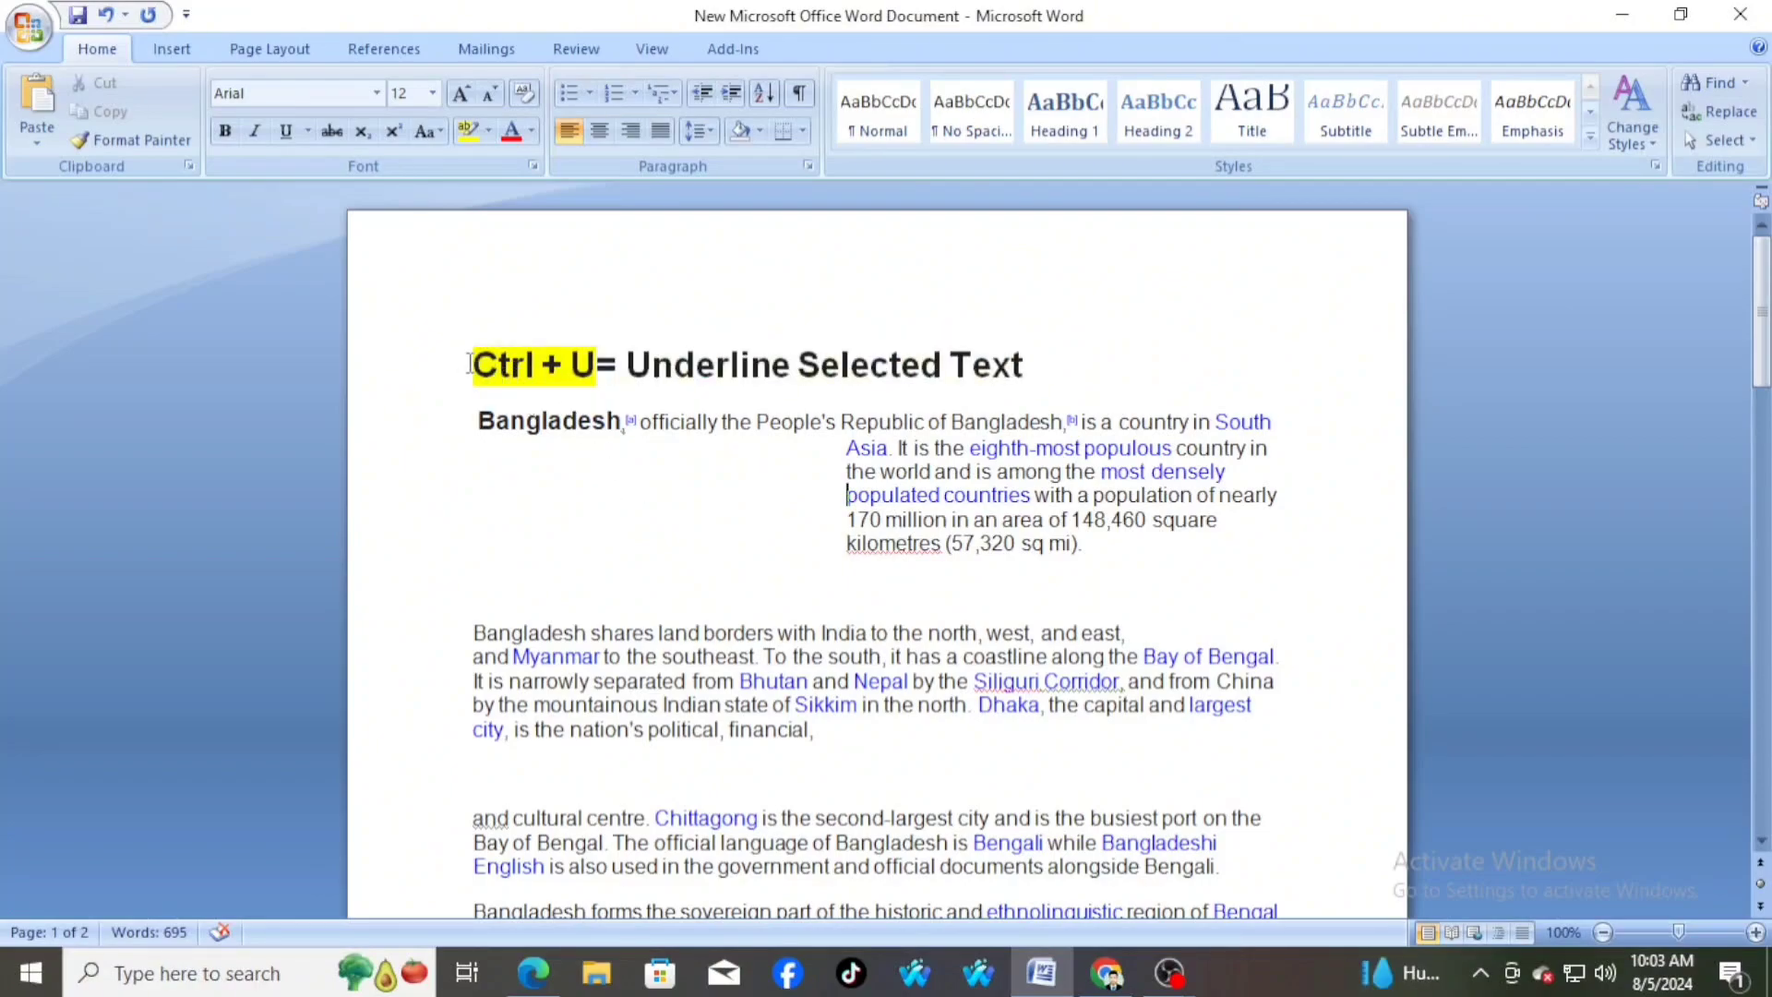
pyautogui.moveTo(470, 364); pyautogui.dragTo(1040, 372)
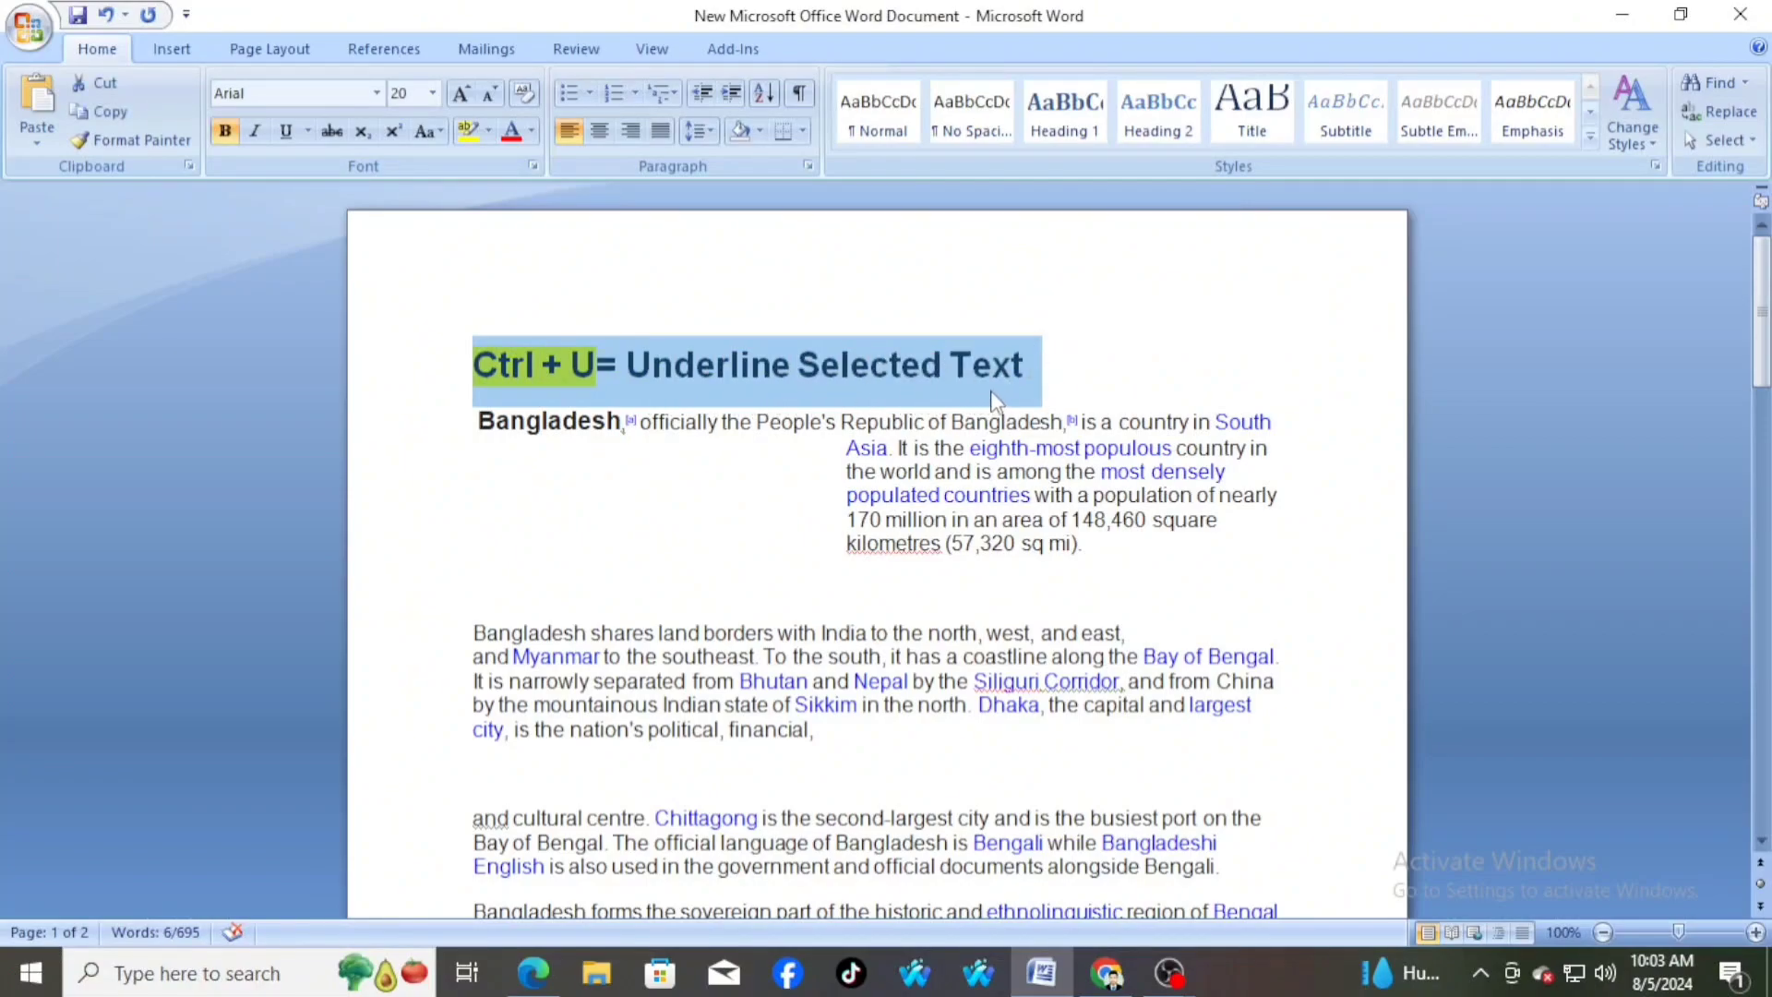
pyautogui.click(662, 471)
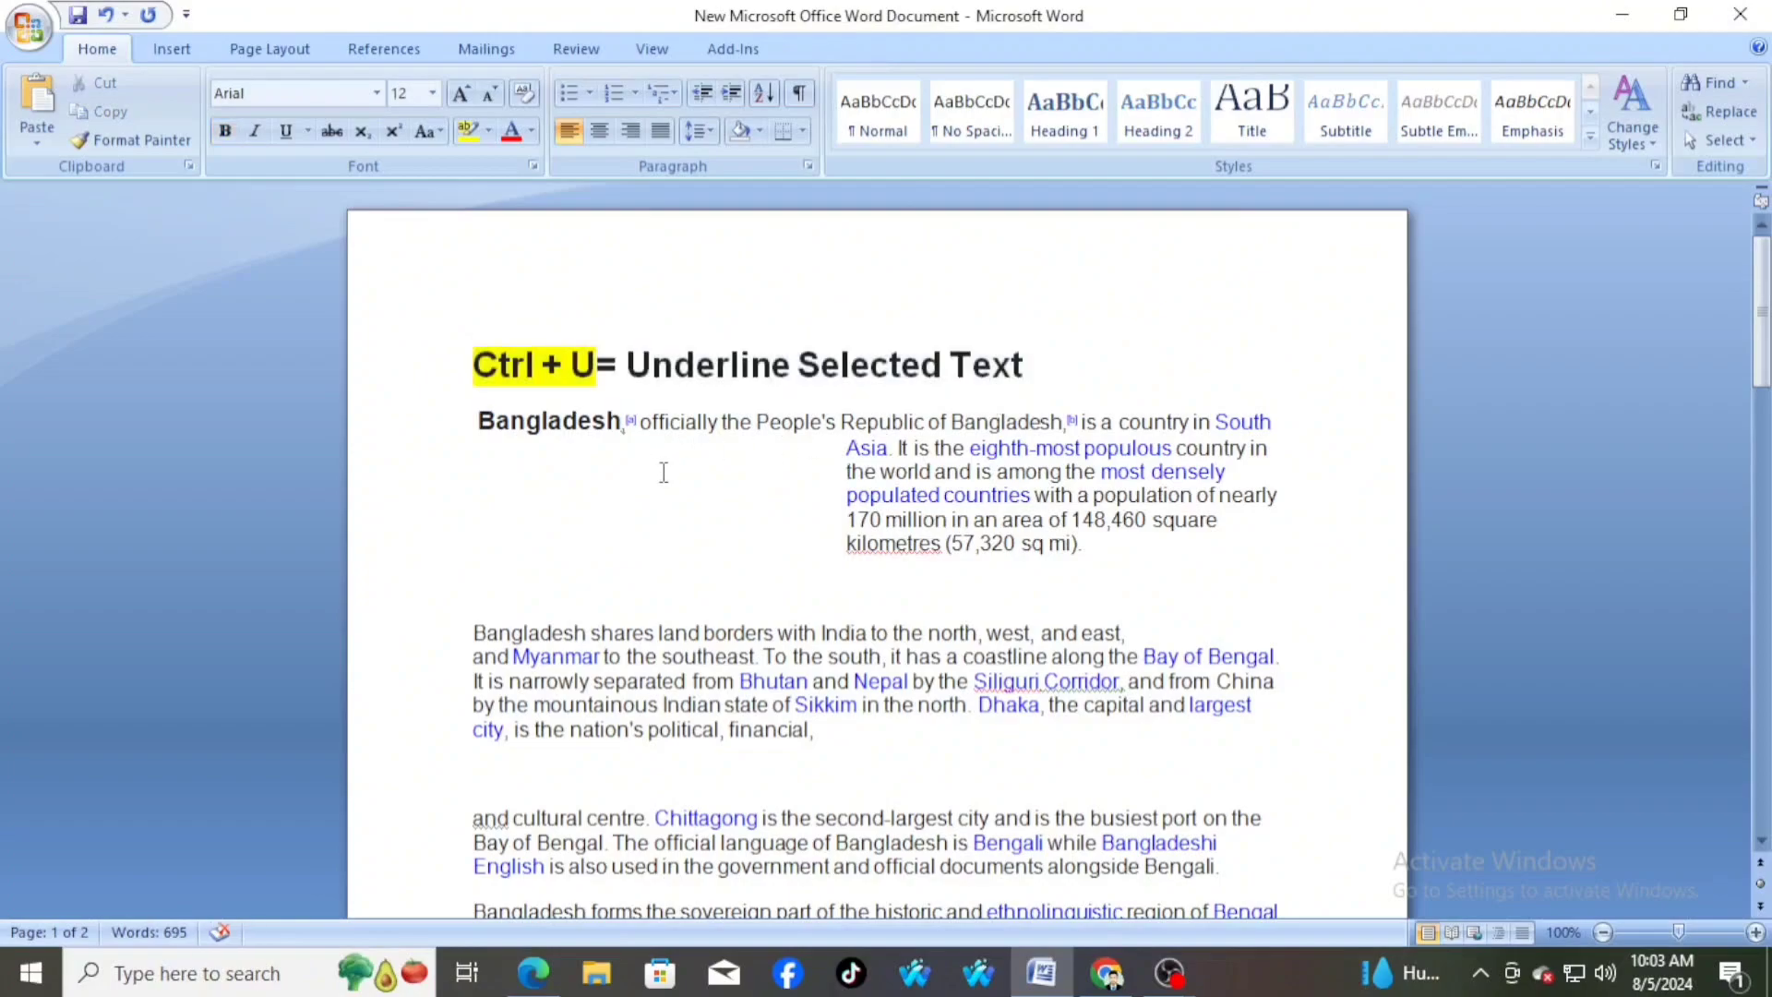
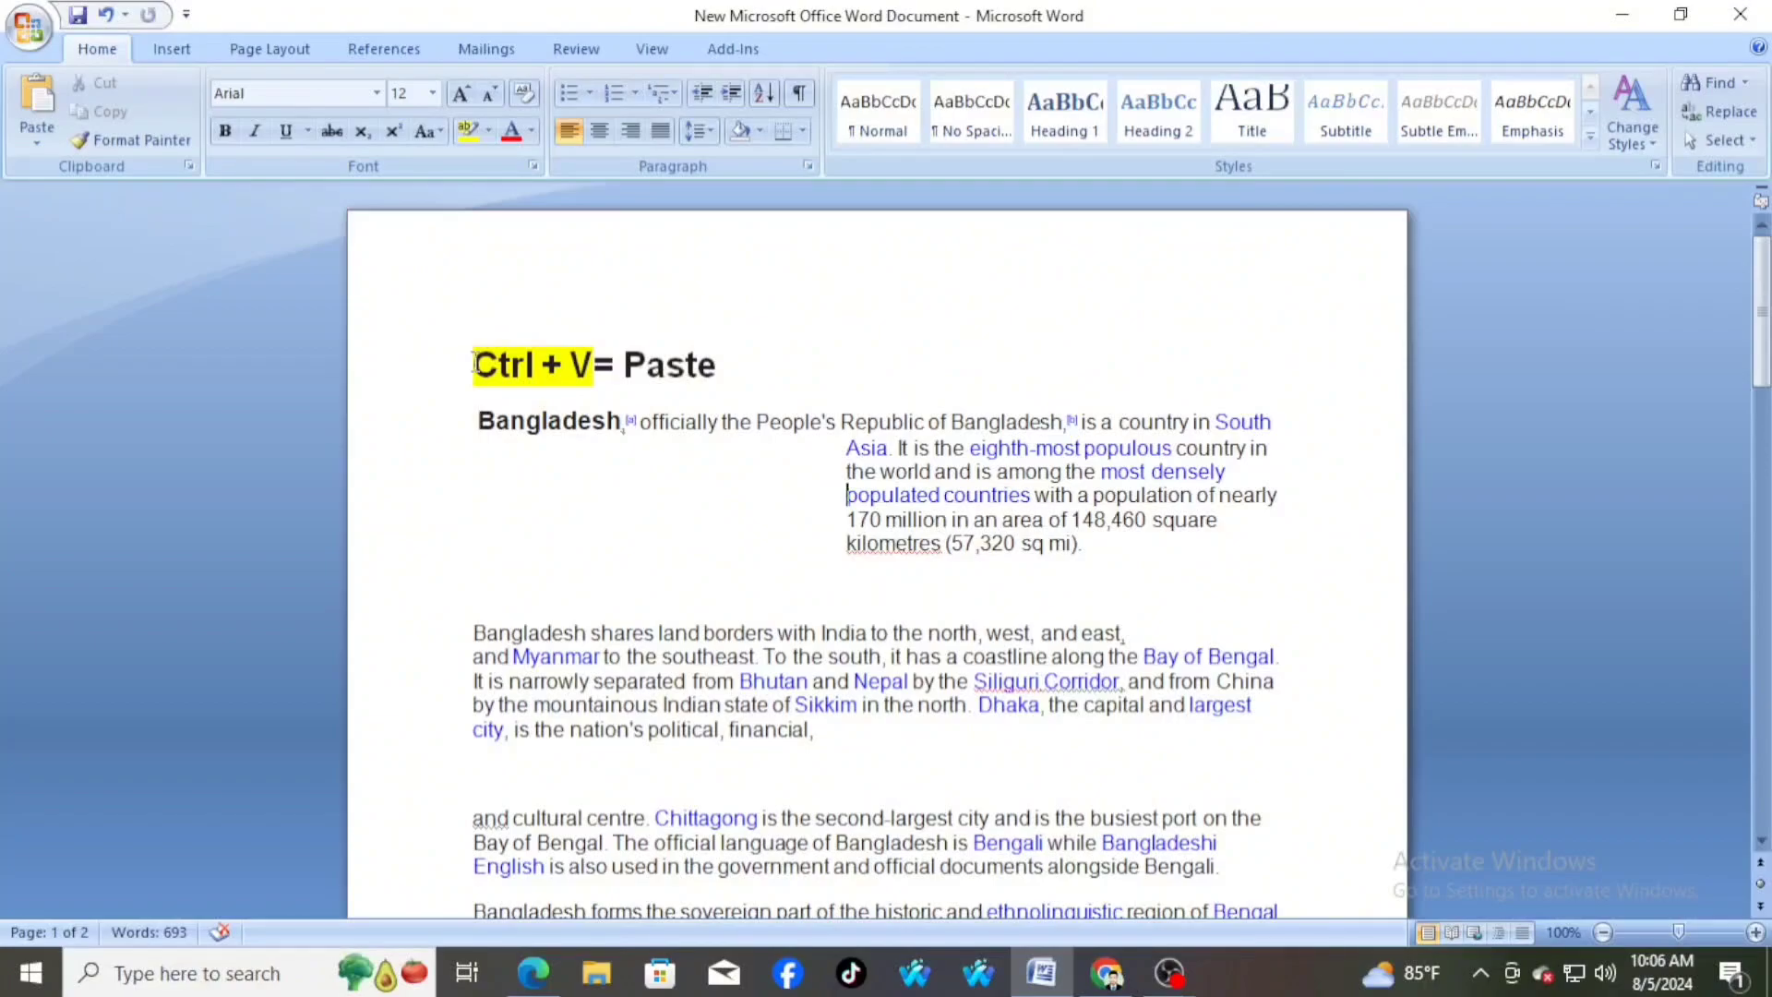
# Copy the "Ctrl + V= Paste" heading and paste it on the empty line below the paragraph ending "political, financial,"
pyautogui.moveTo(468, 366); pyautogui.dragTo(738, 361)
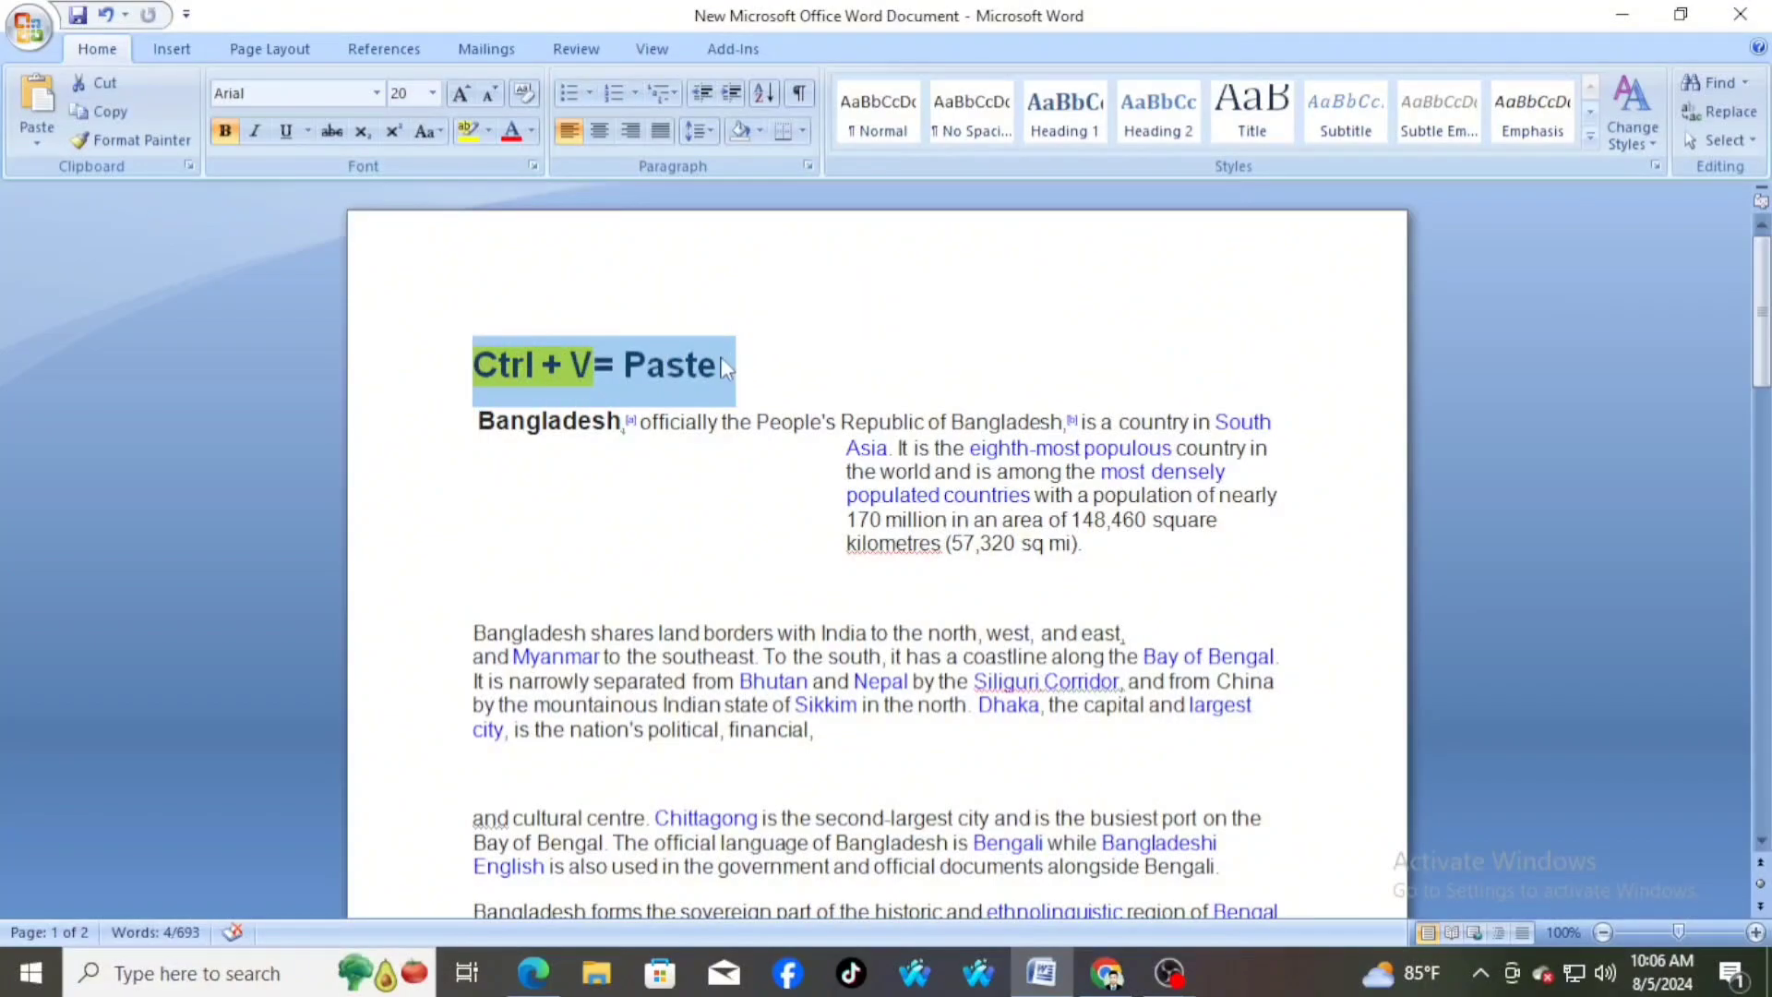
pyautogui.hotkey('ctrl', 'c')
pyautogui.scroll(-3, 708, 489)
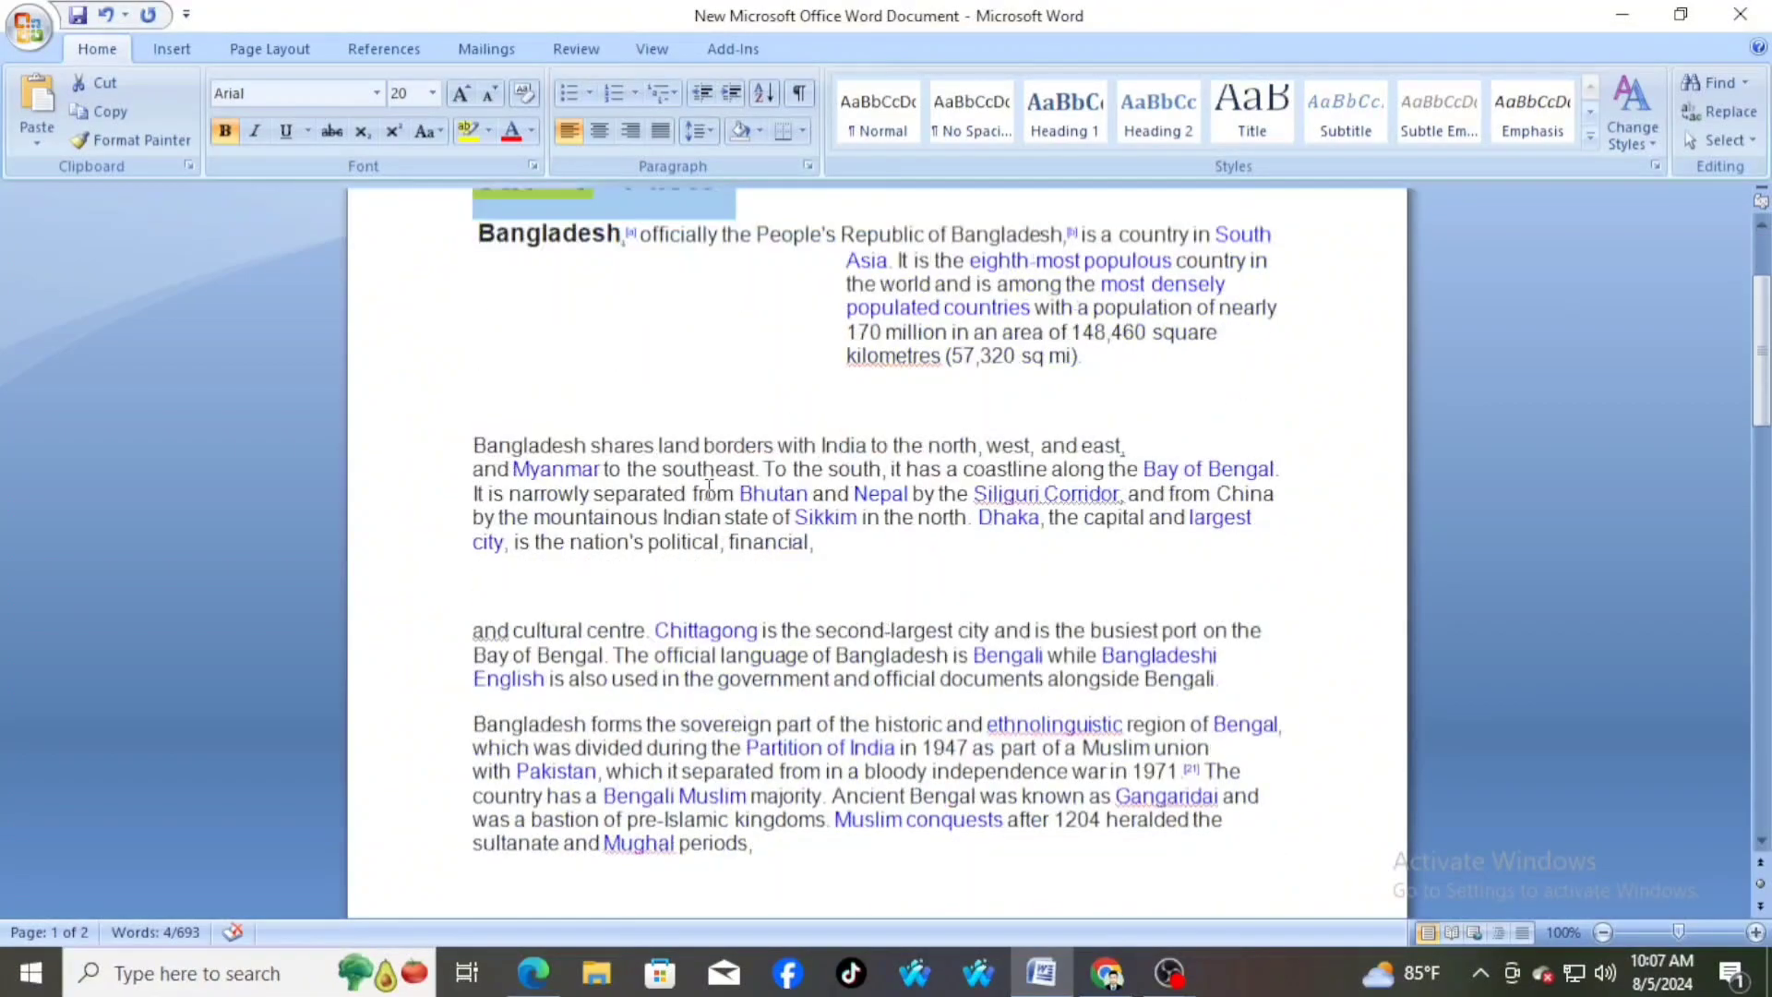
pyautogui.click(496, 585)
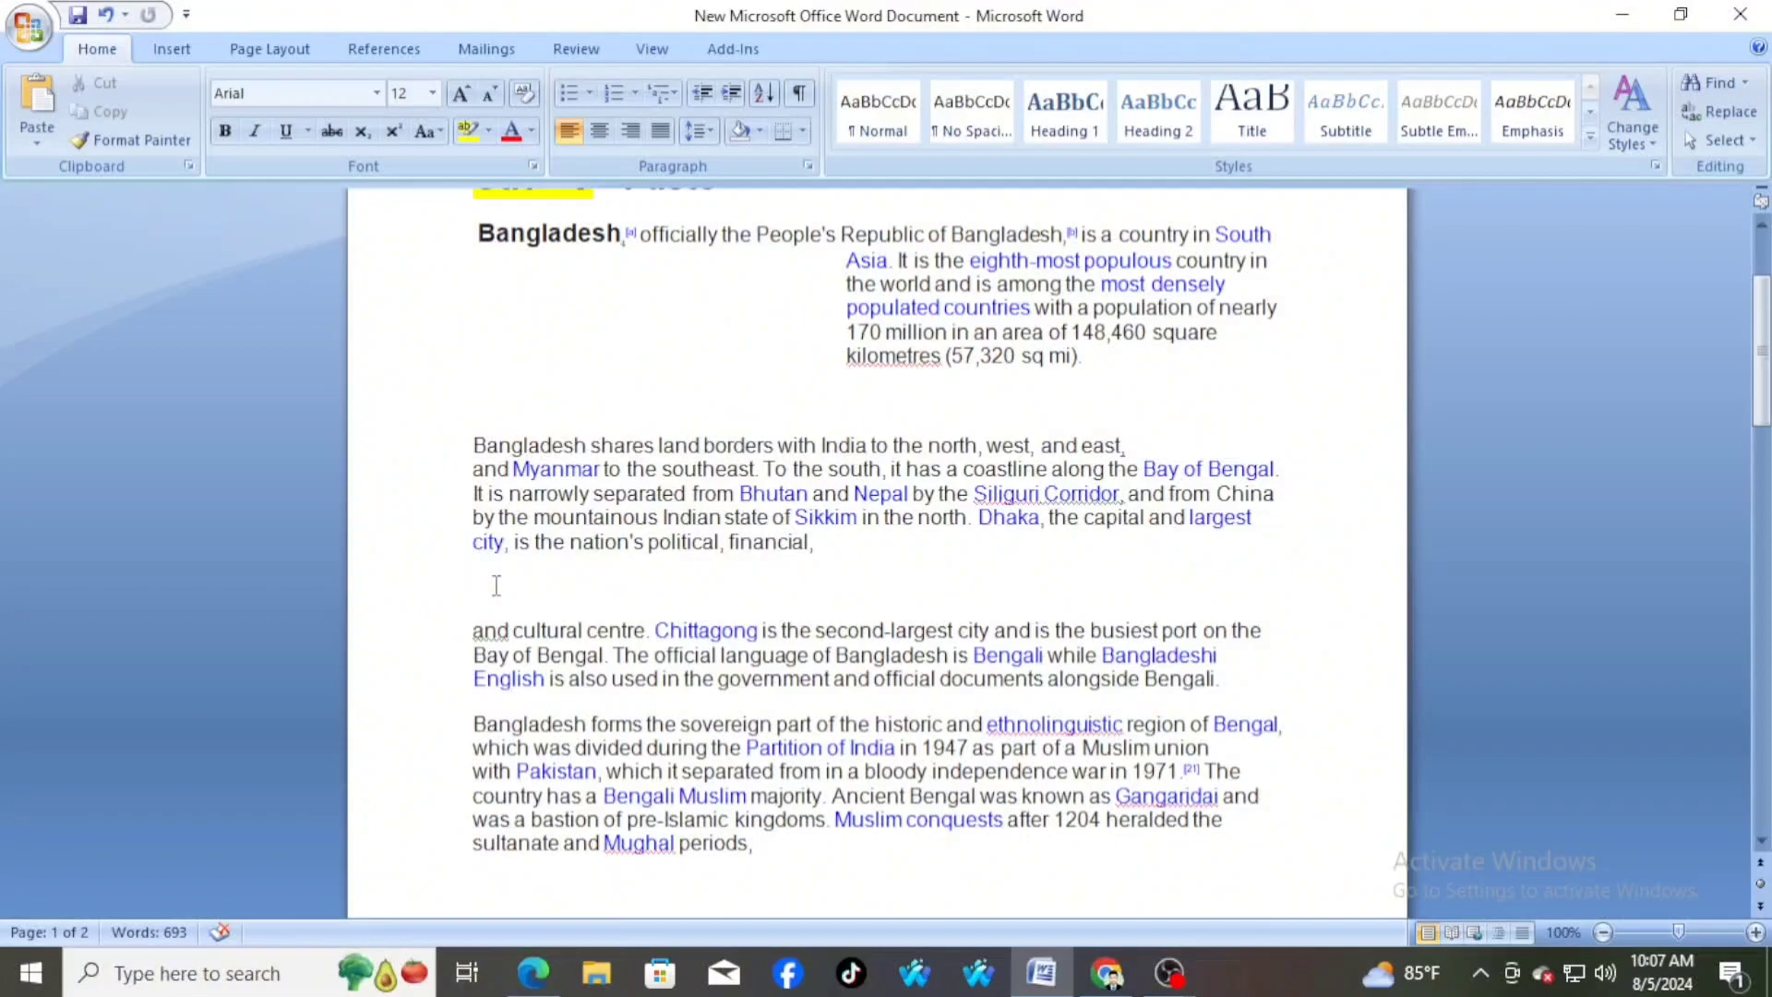
pyautogui.hotkey('ctrl', 'v')
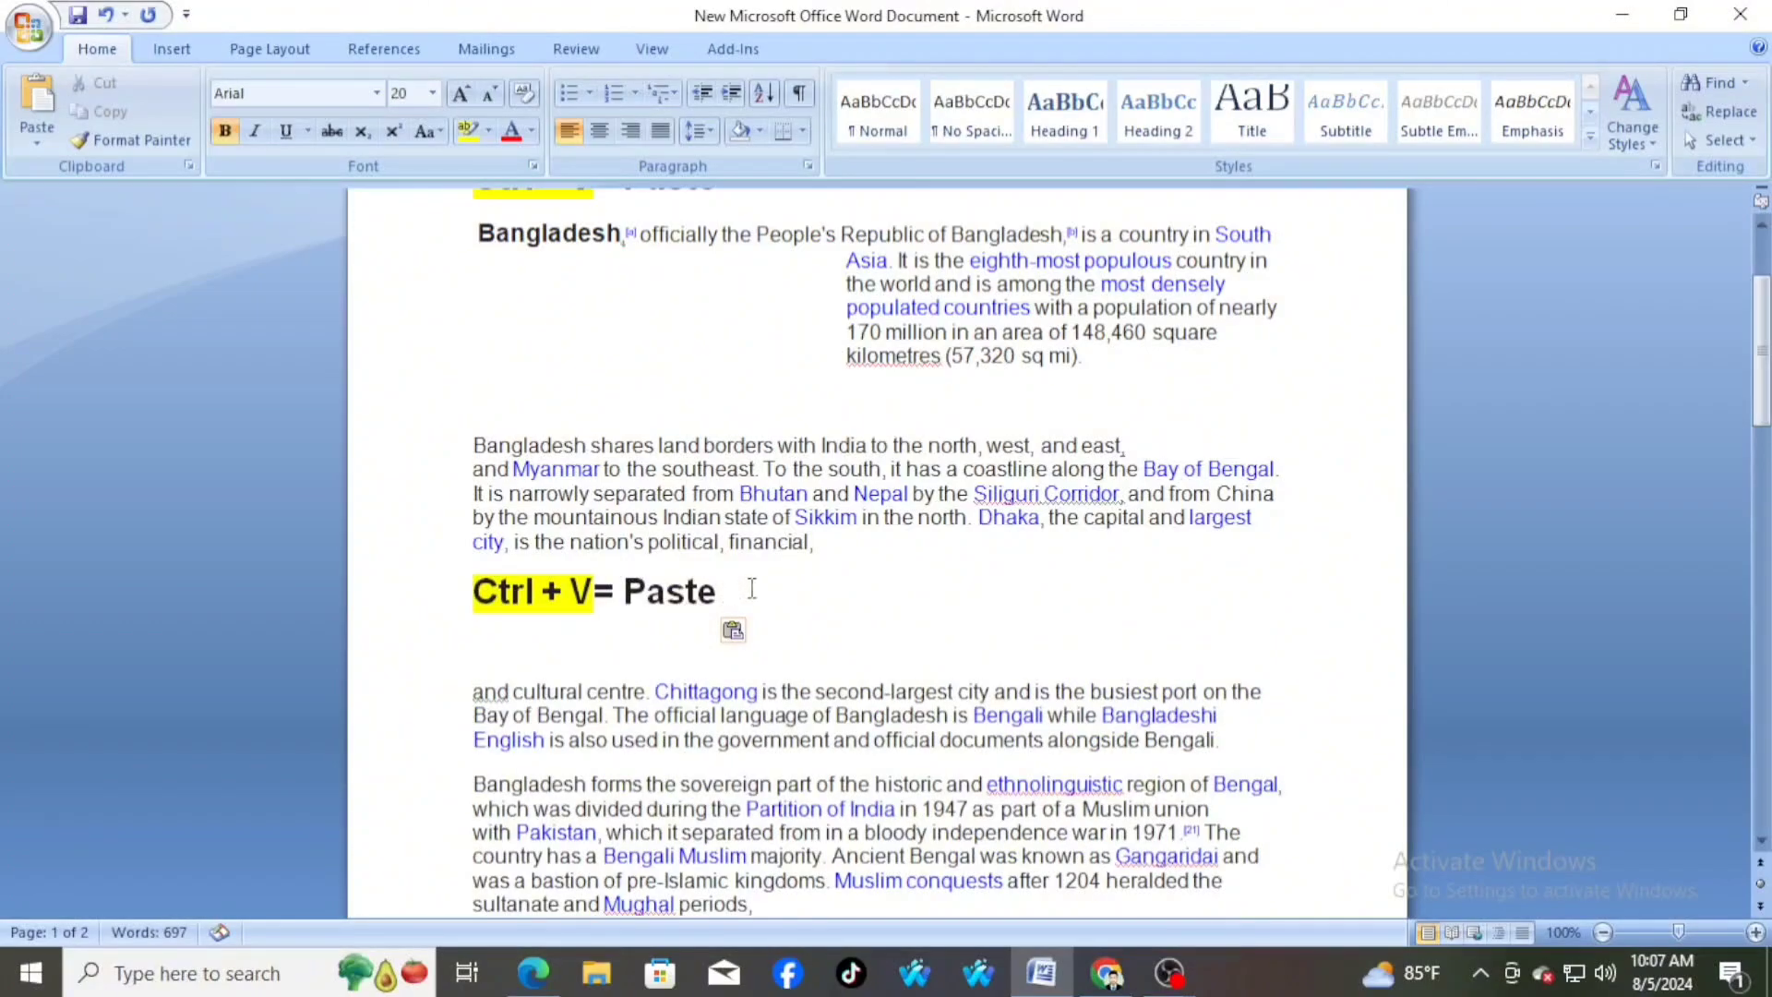
pyautogui.scroll(3, 752, 588)
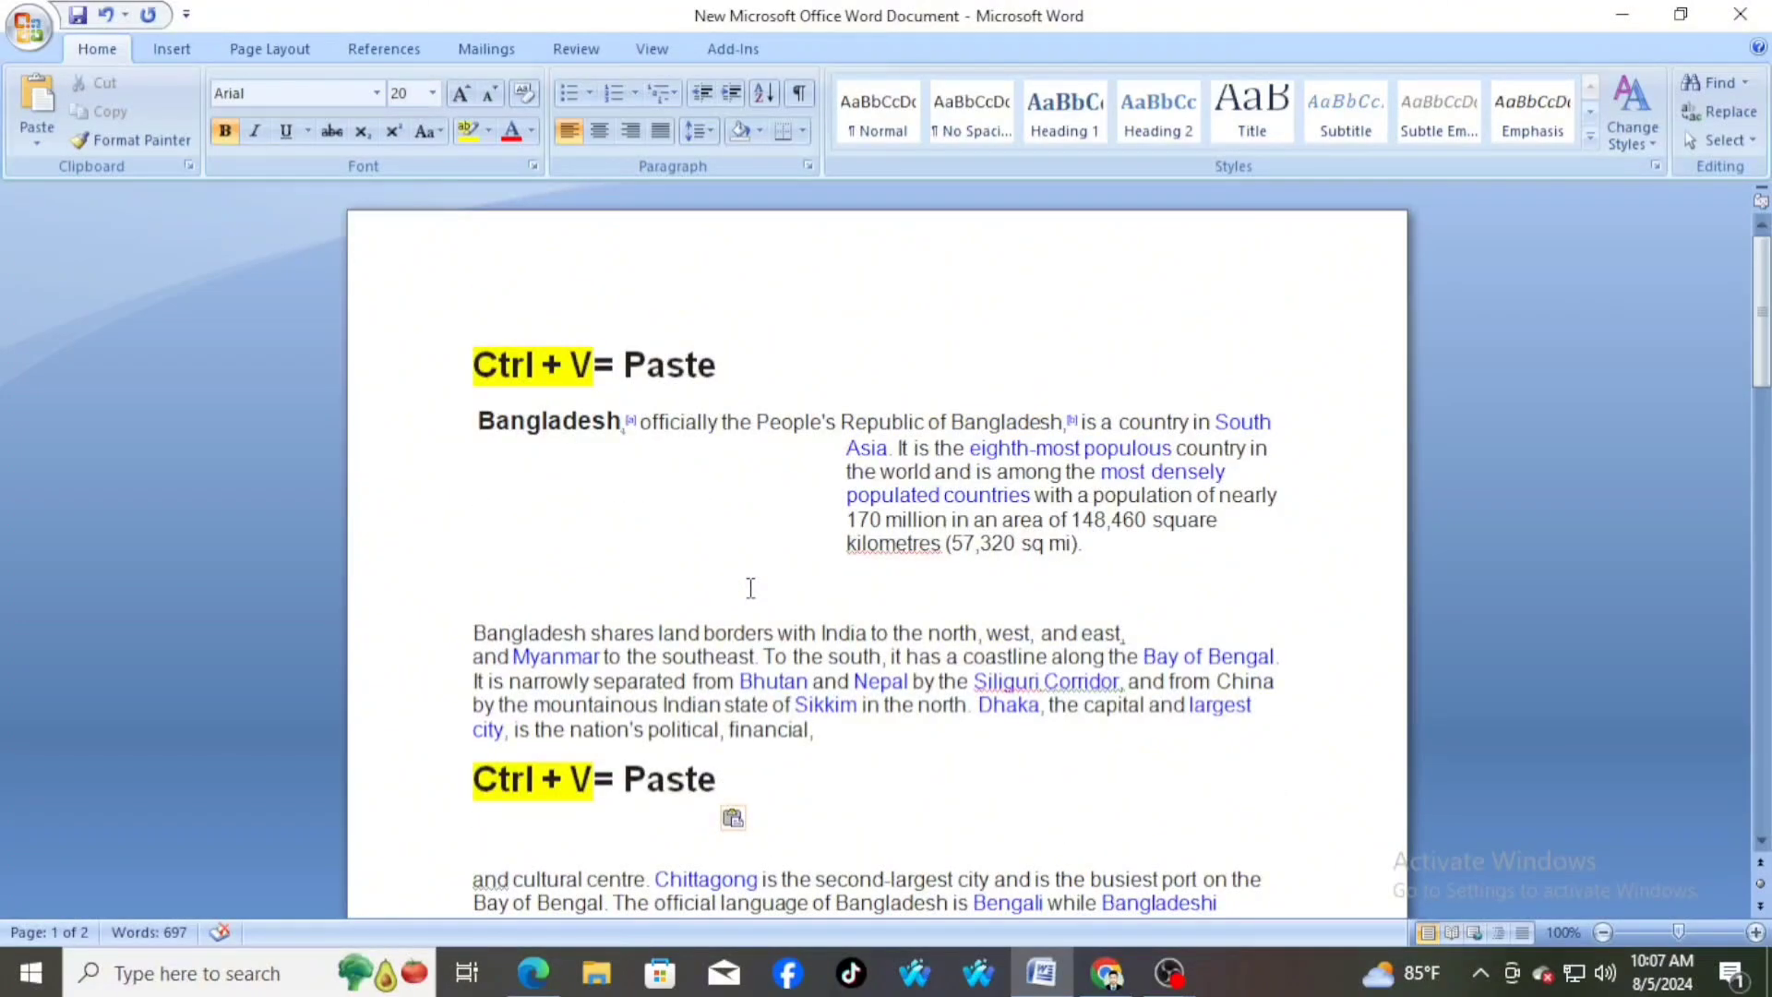
pyautogui.scroll(-2, 750, 588)
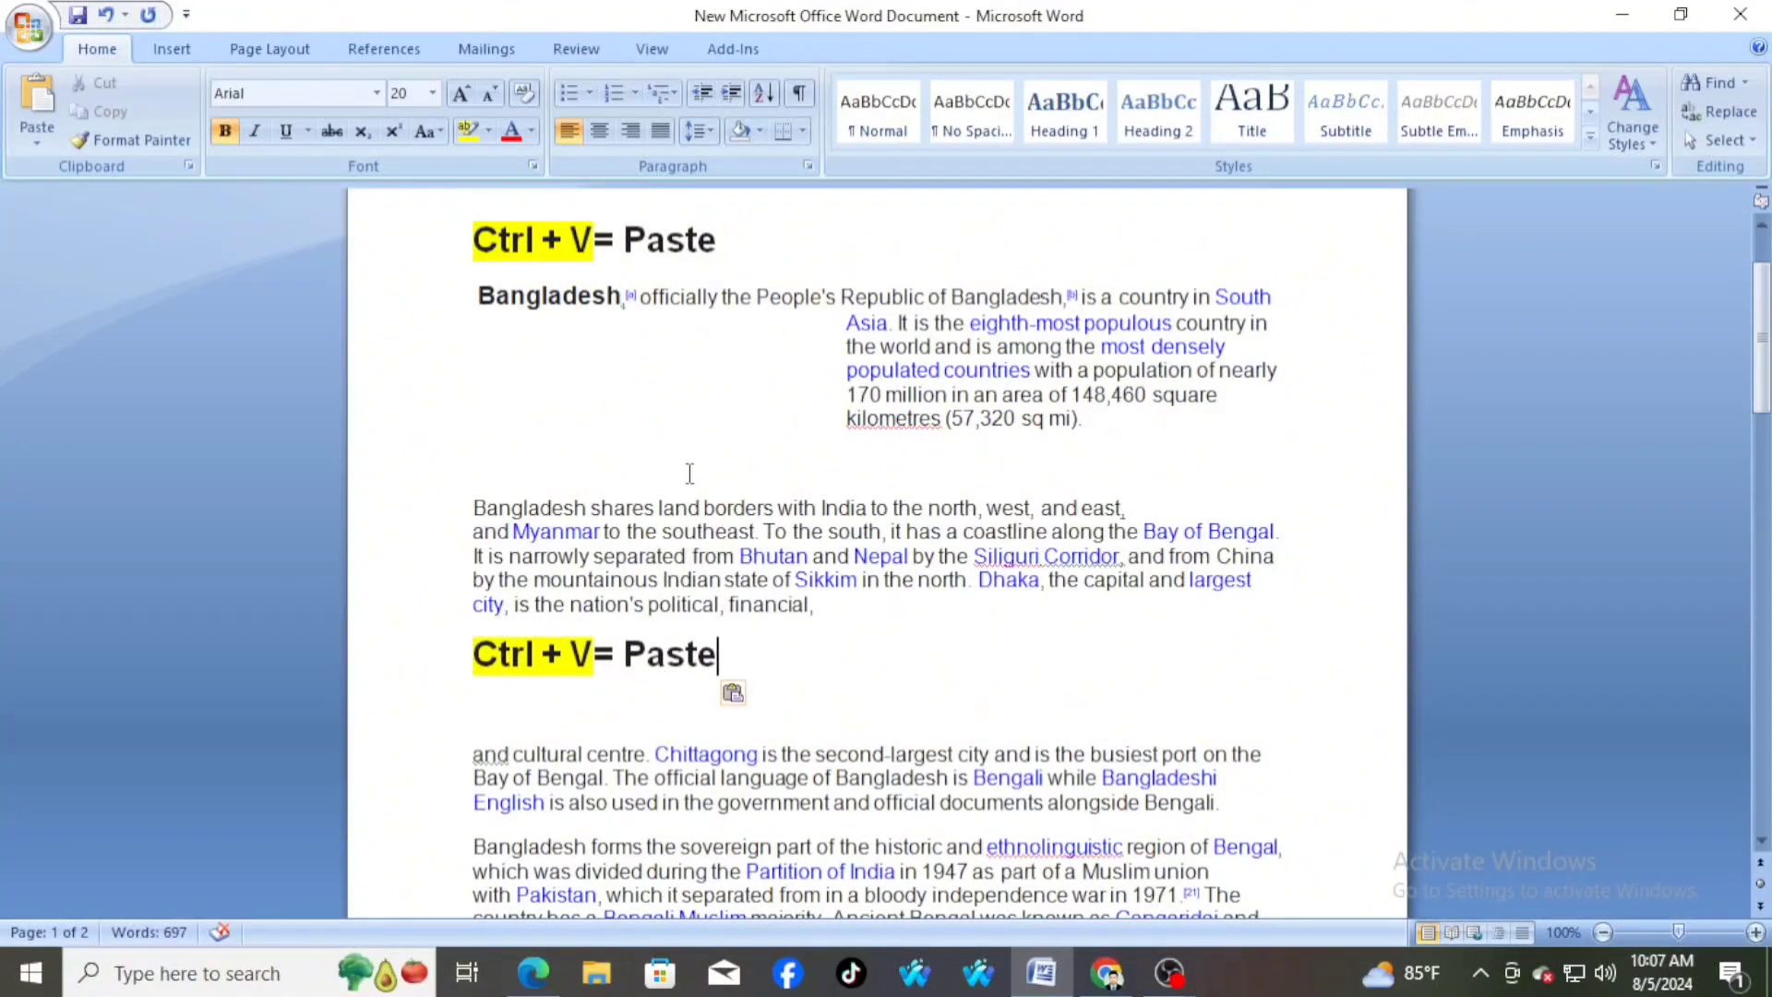
pyautogui.scroll(1, 689, 473)
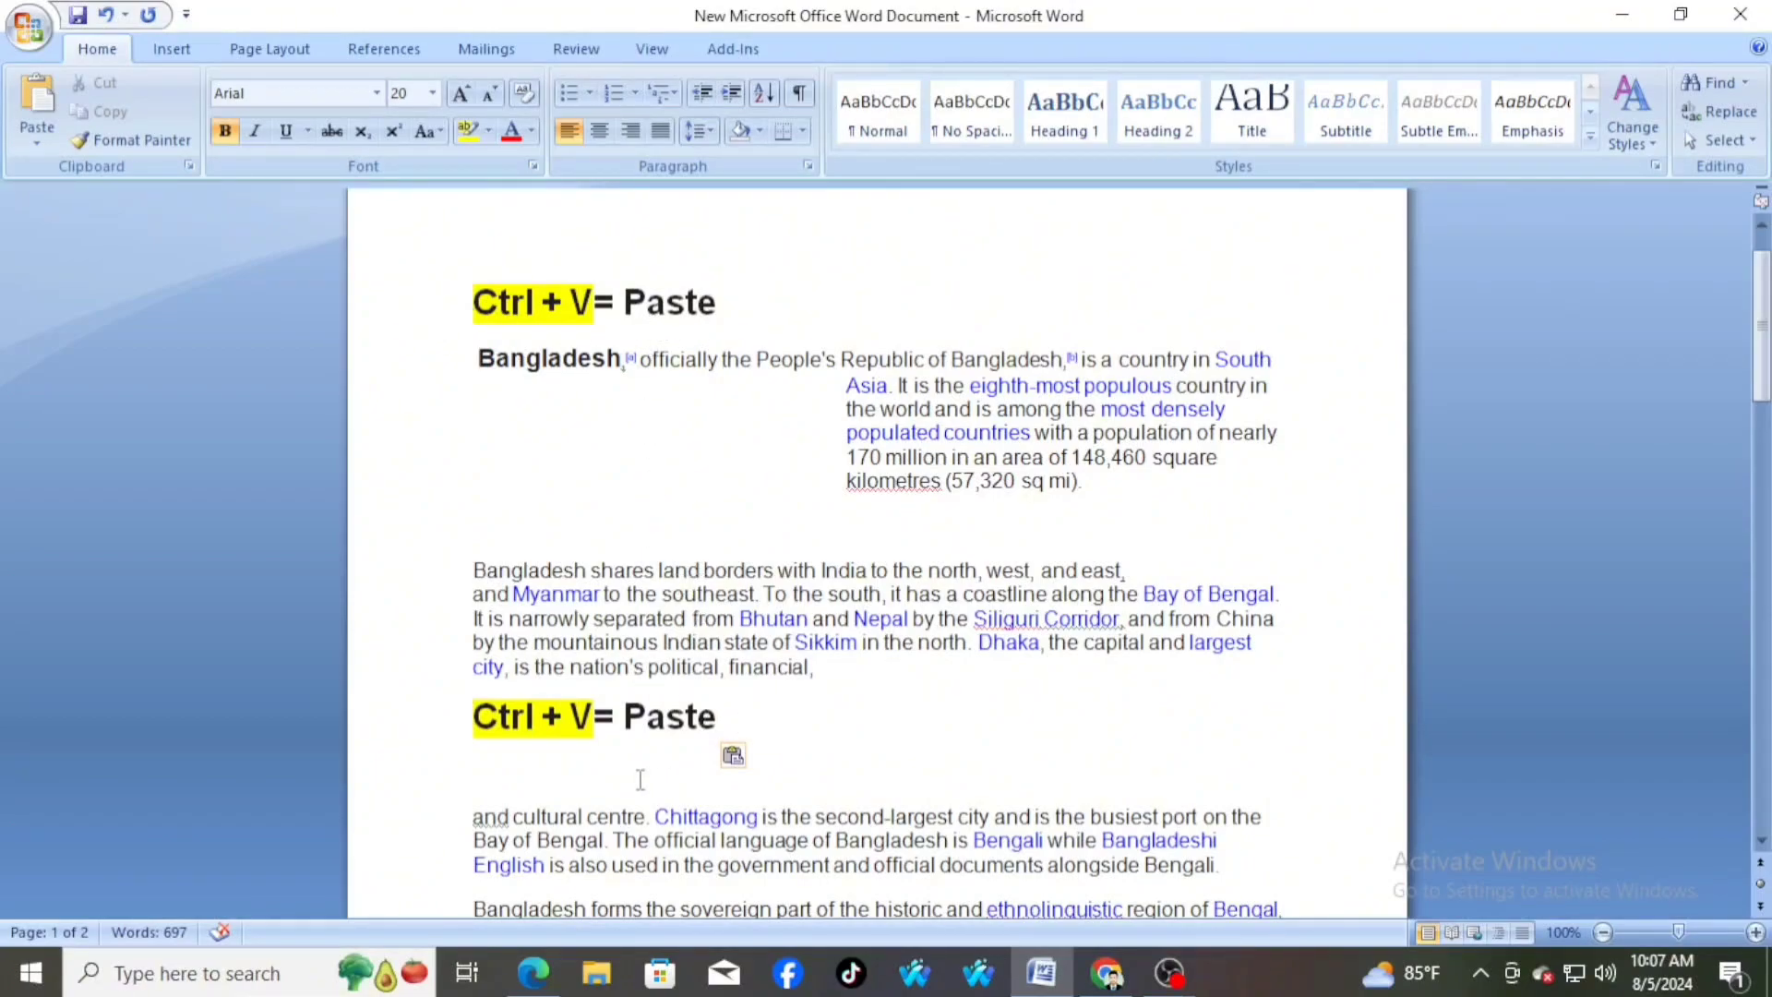
# Remove the empty line below the pasted "Ctrl + V= Paste" heading and select that heading
pyautogui.click(504, 775)
pyautogui.press('BackSpace')
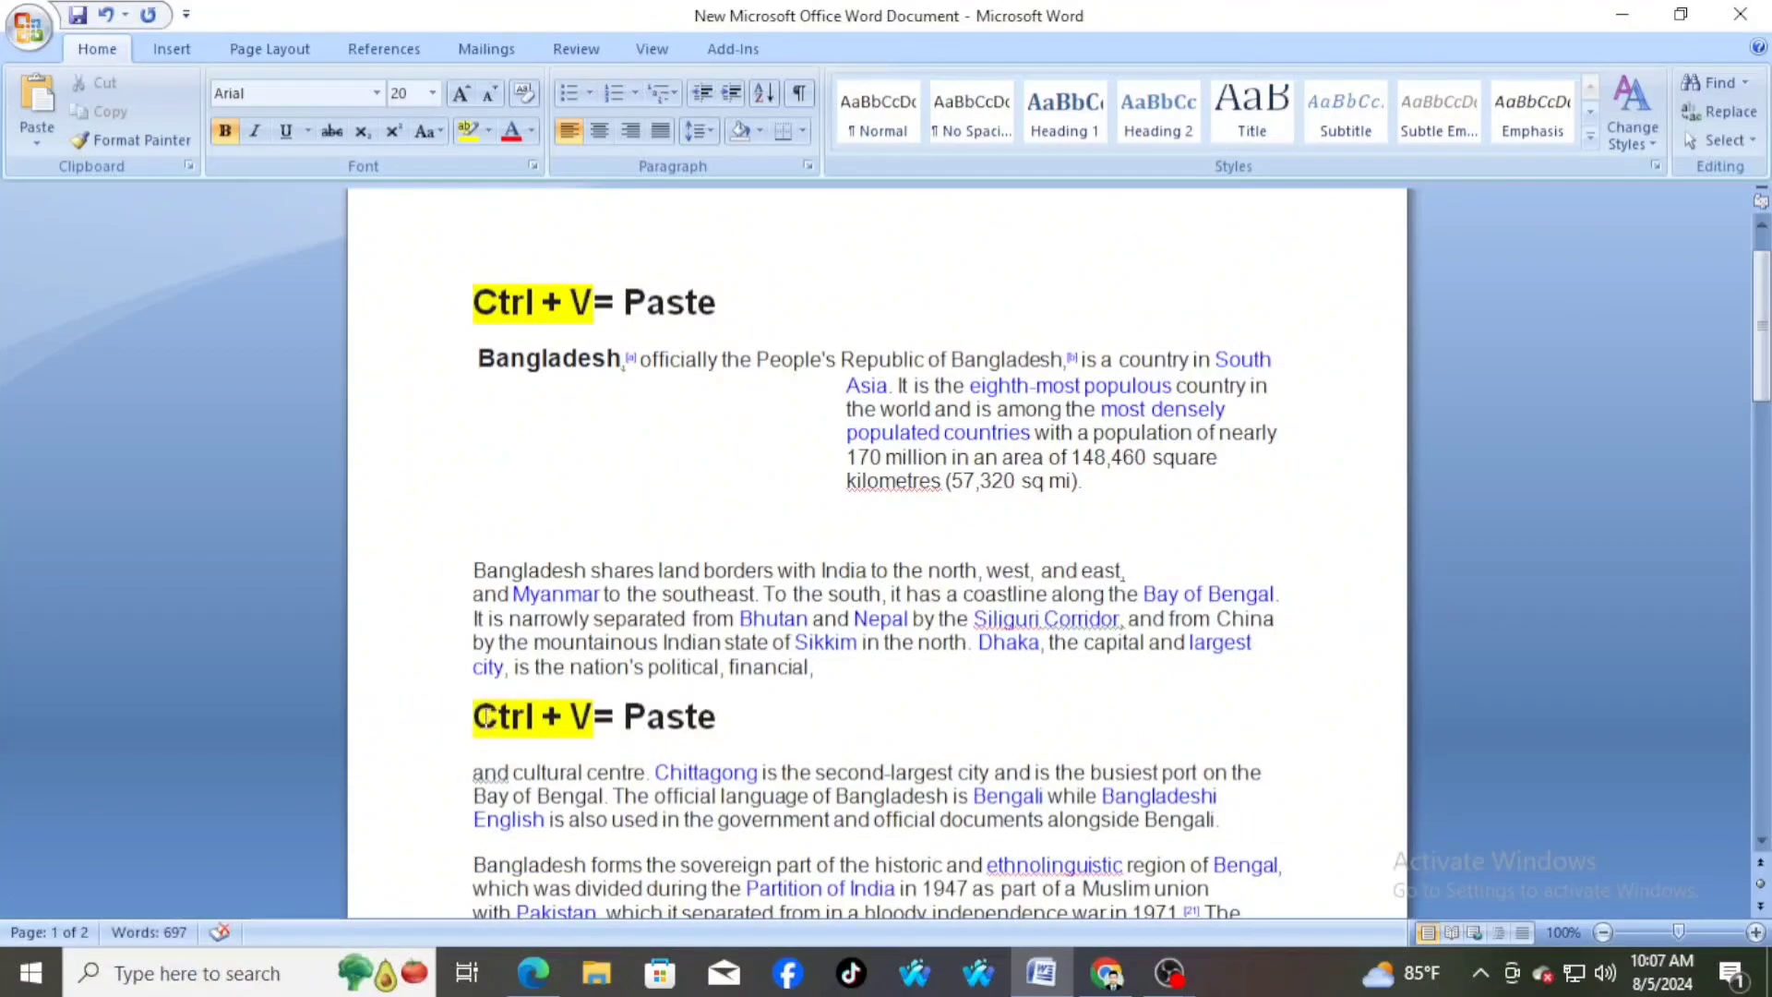
pyautogui.moveTo(472, 716); pyautogui.dragTo(729, 726)
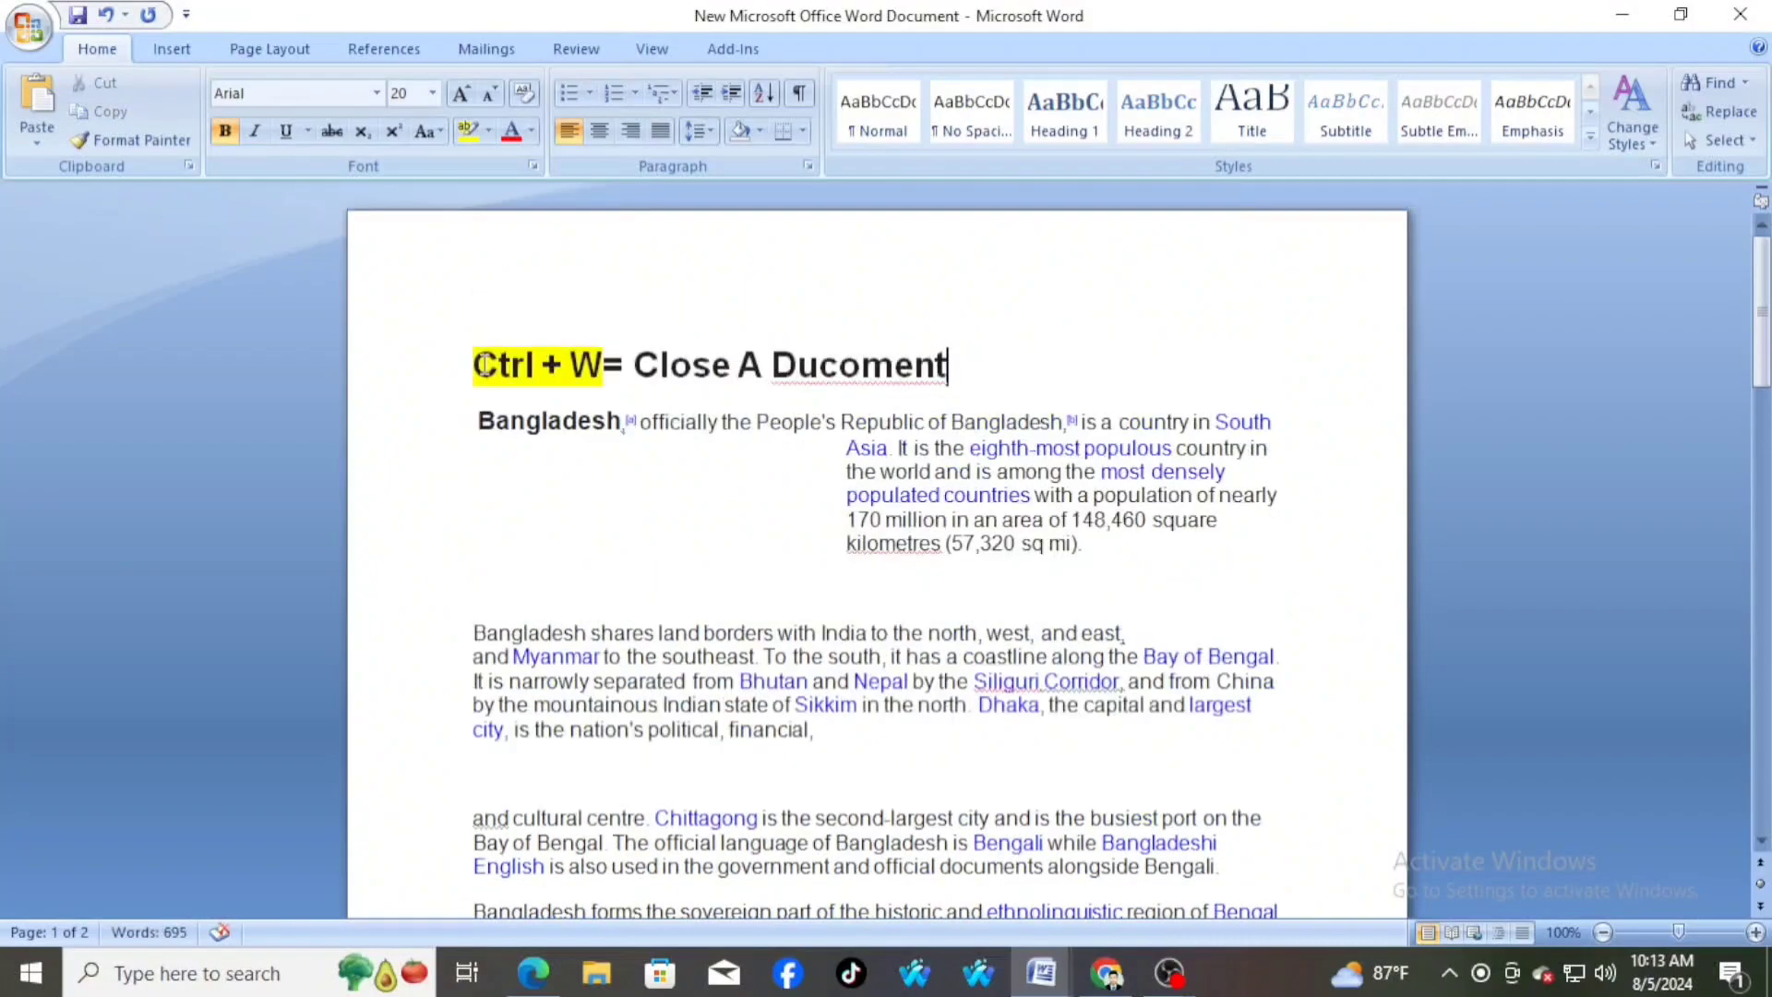
pyautogui.moveTo(473, 364); pyautogui.dragTo(884, 374)
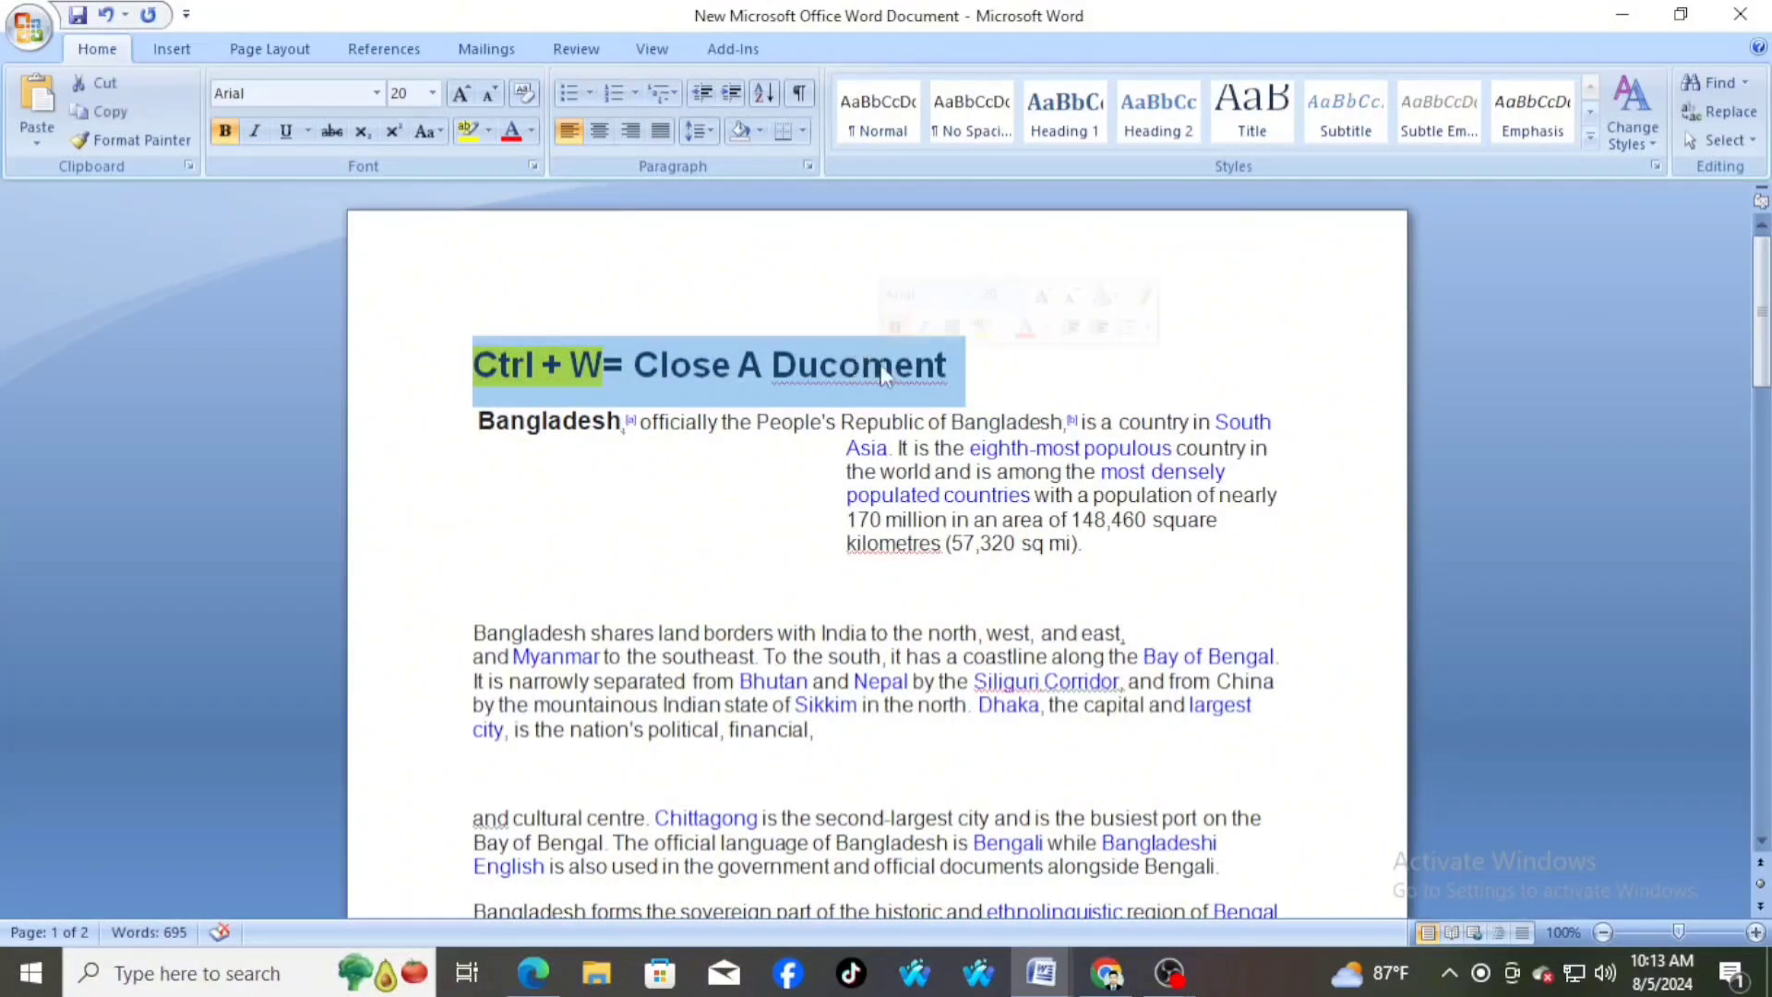
pyautogui.click(975, 380)
pyautogui.scroll(-3, 883, 549)
pyautogui.scroll(3, 883, 554)
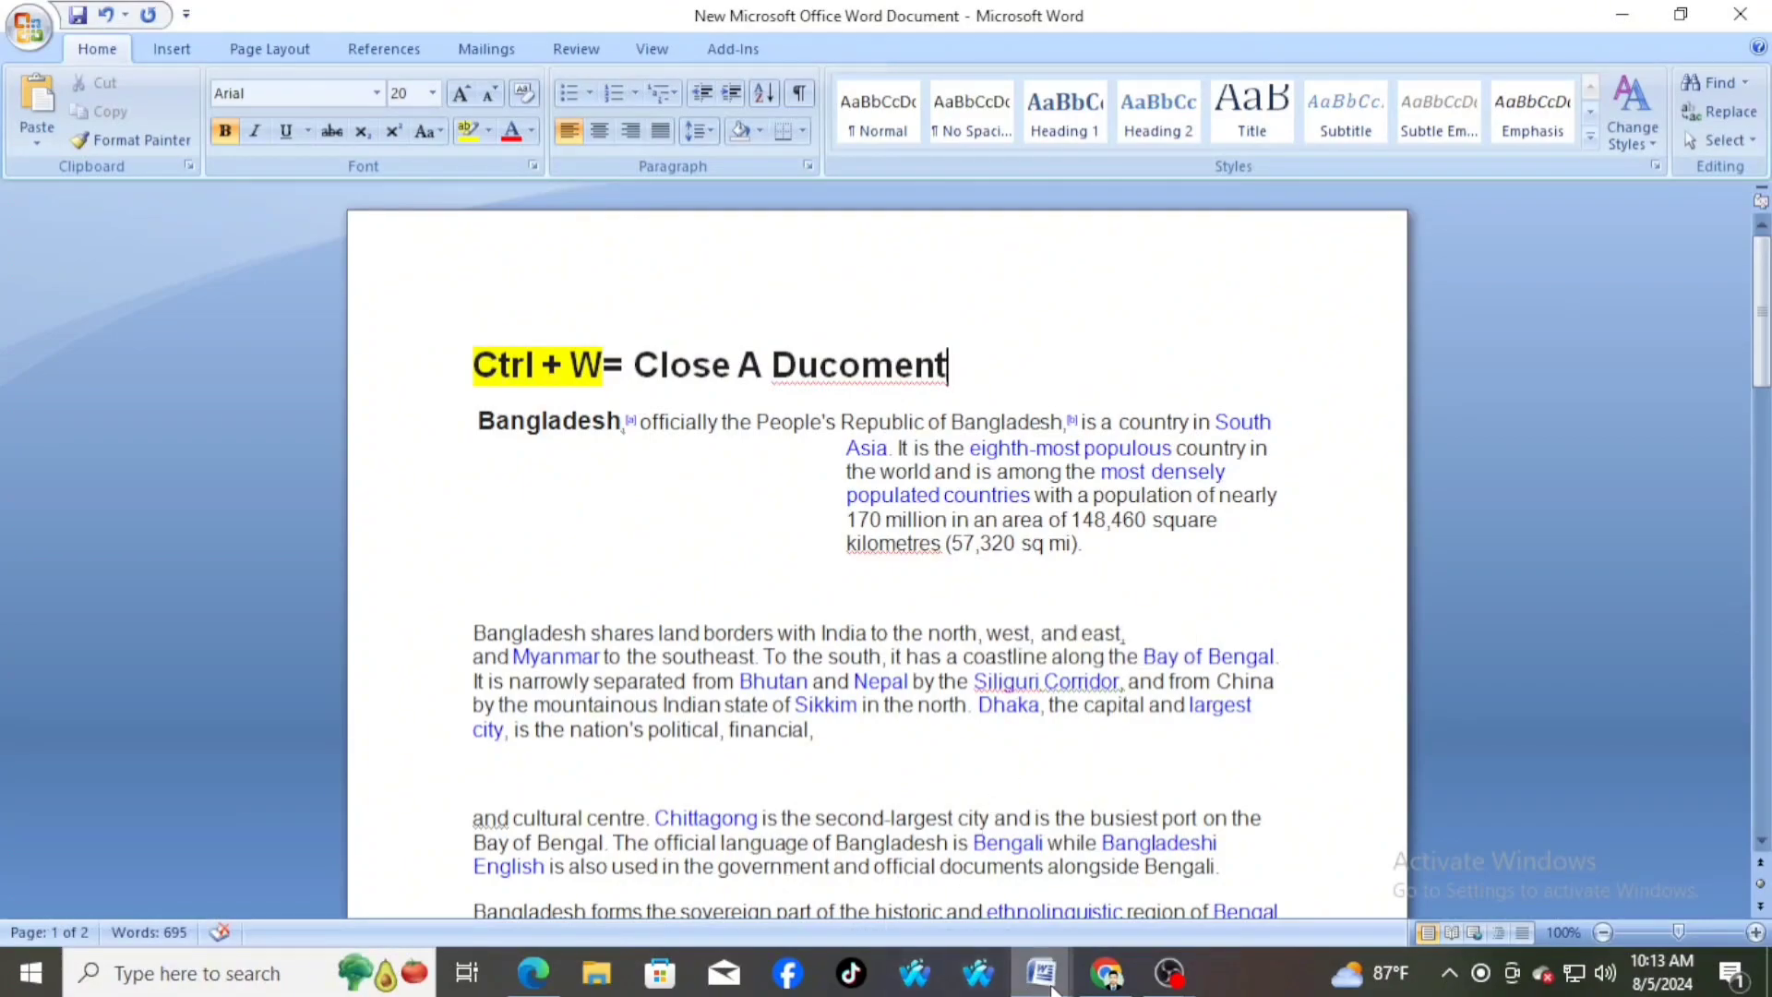
# Switch to the Document2 window and close that document without saving its changes
pyautogui.moveTo(1041, 973)
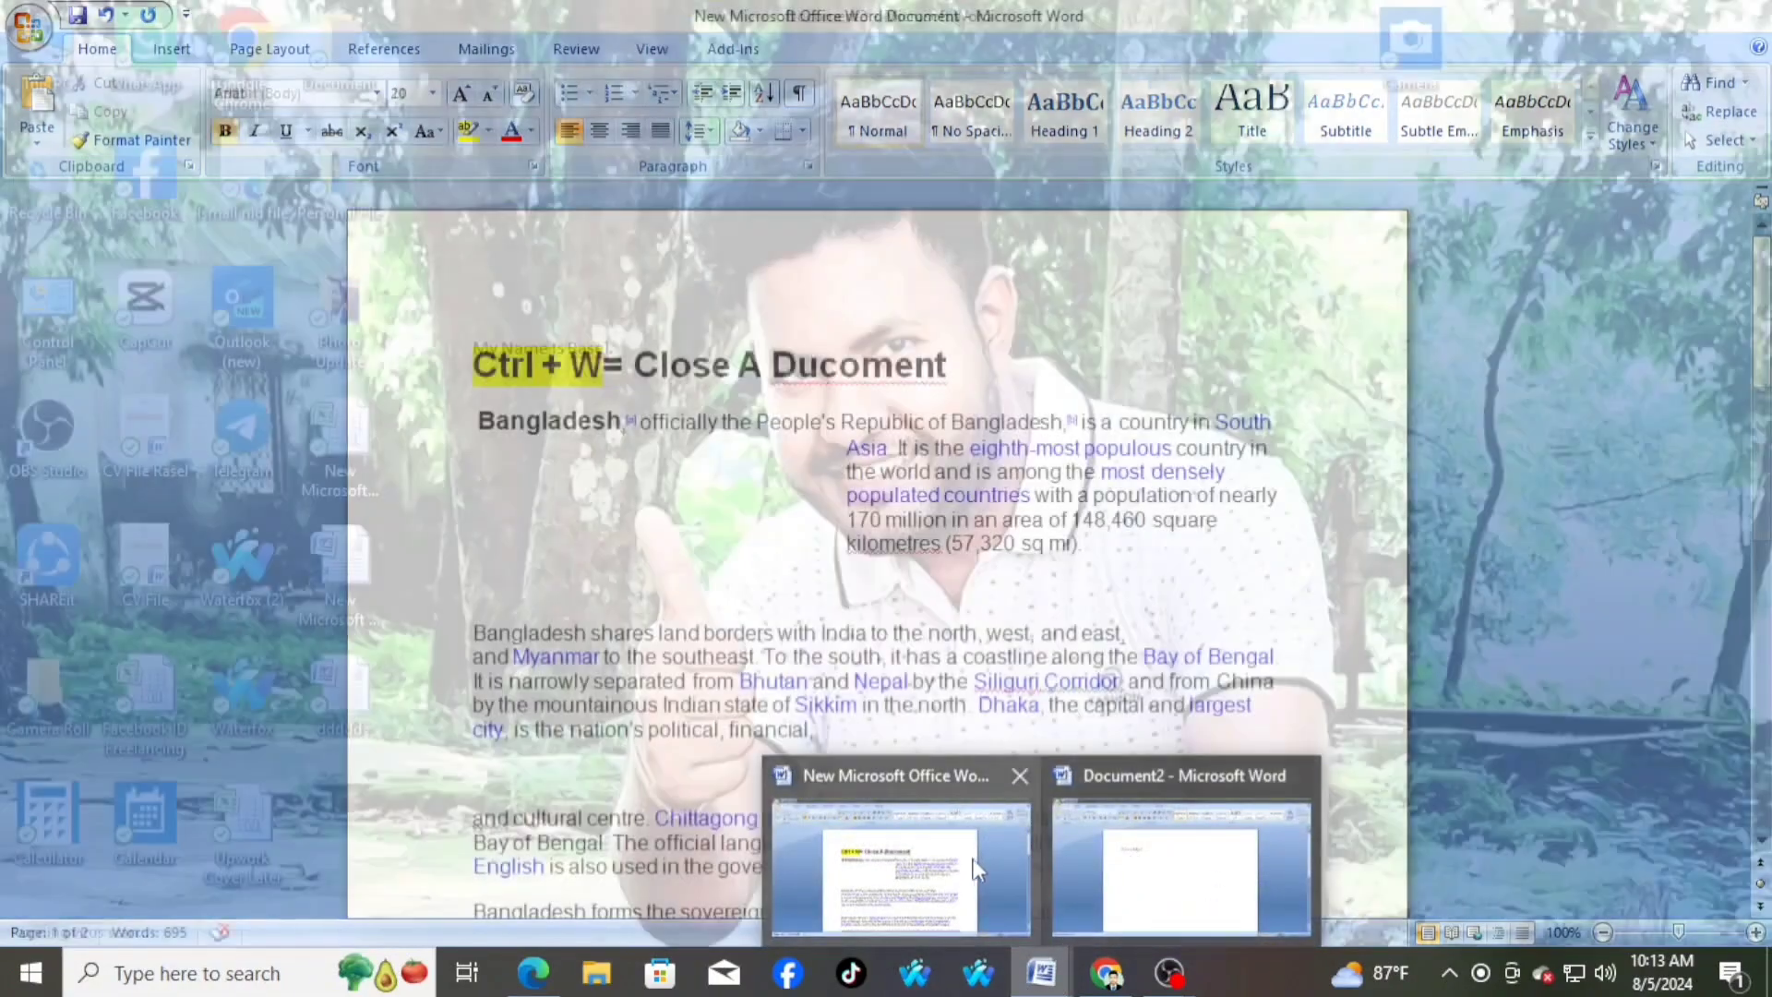
pyautogui.moveTo(1116, 869)
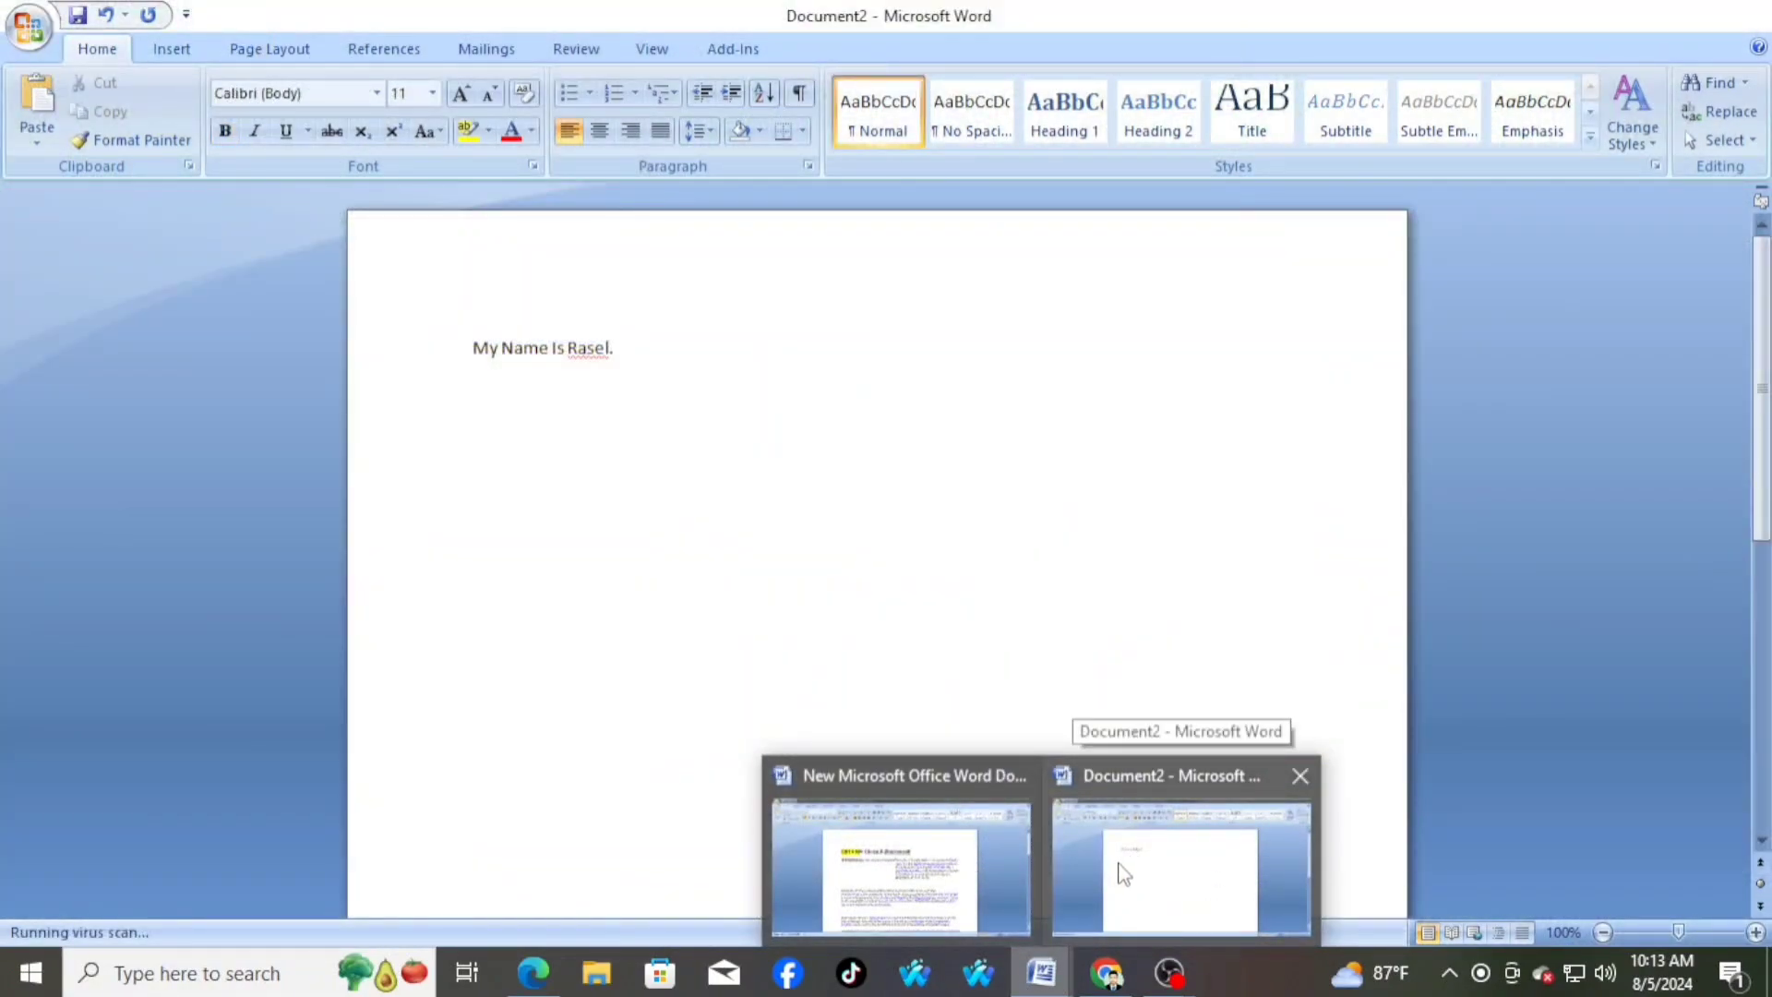
pyautogui.click(1121, 865)
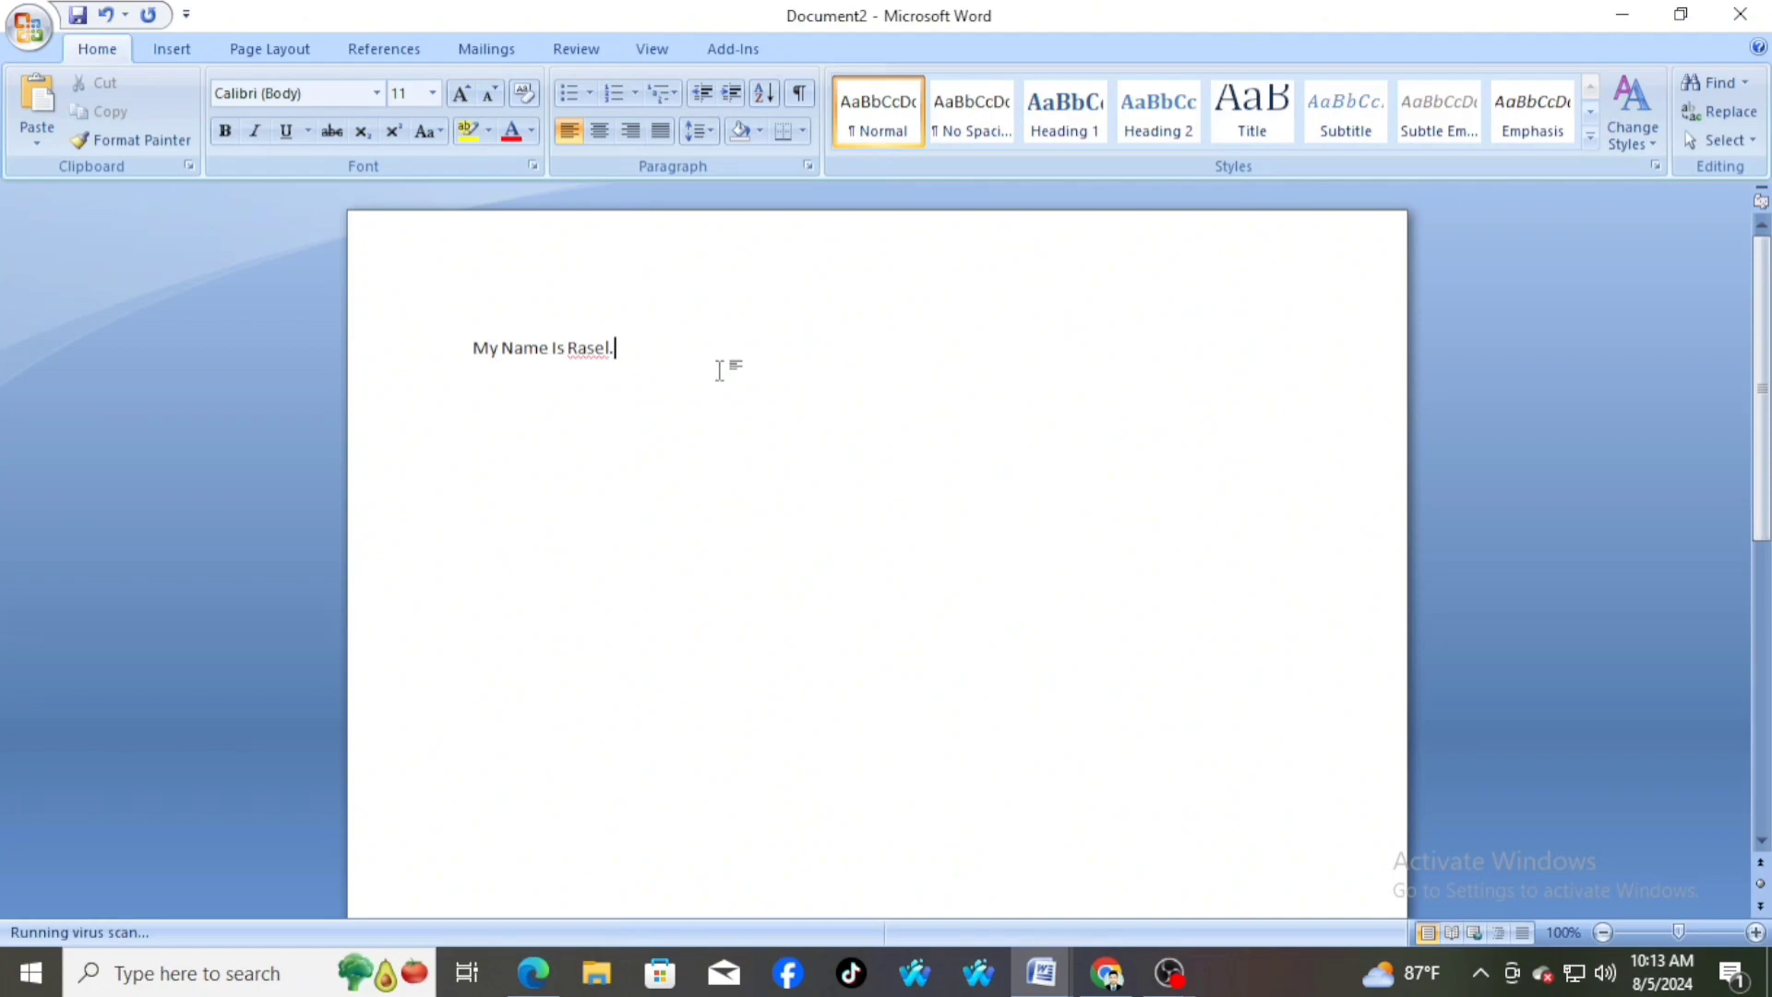
pyautogui.hotkey('ctrl', 'w')
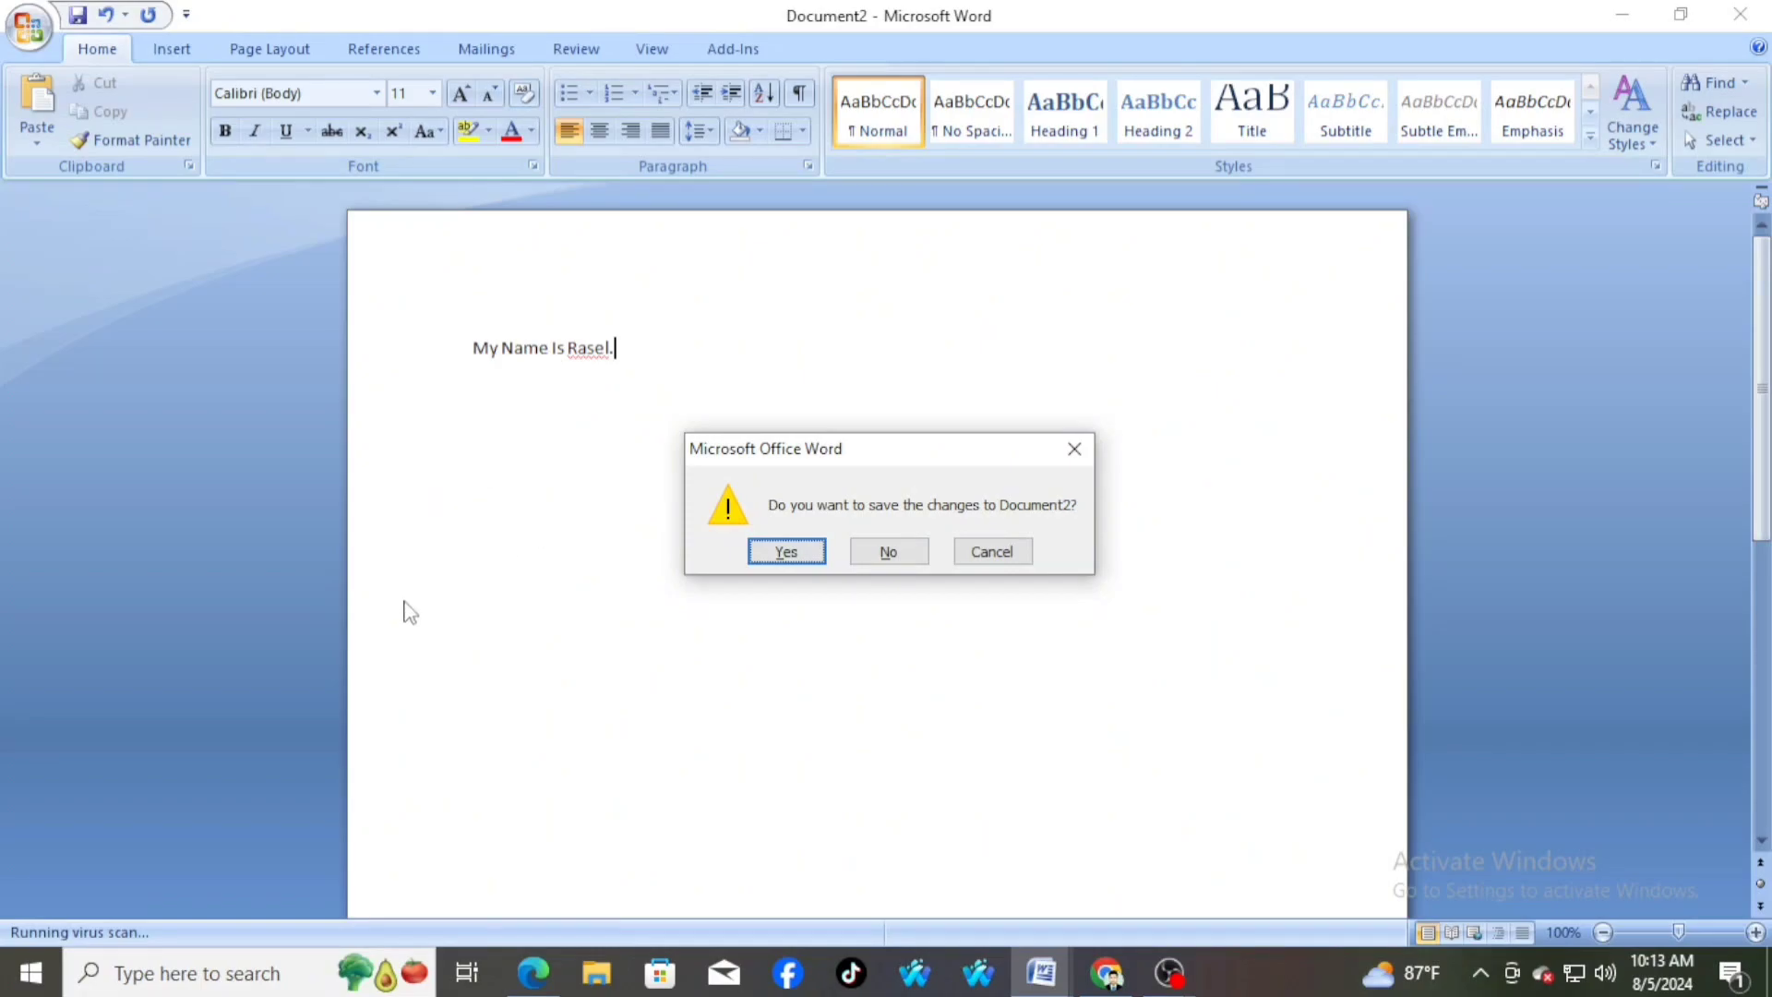
pyautogui.click(888, 554)
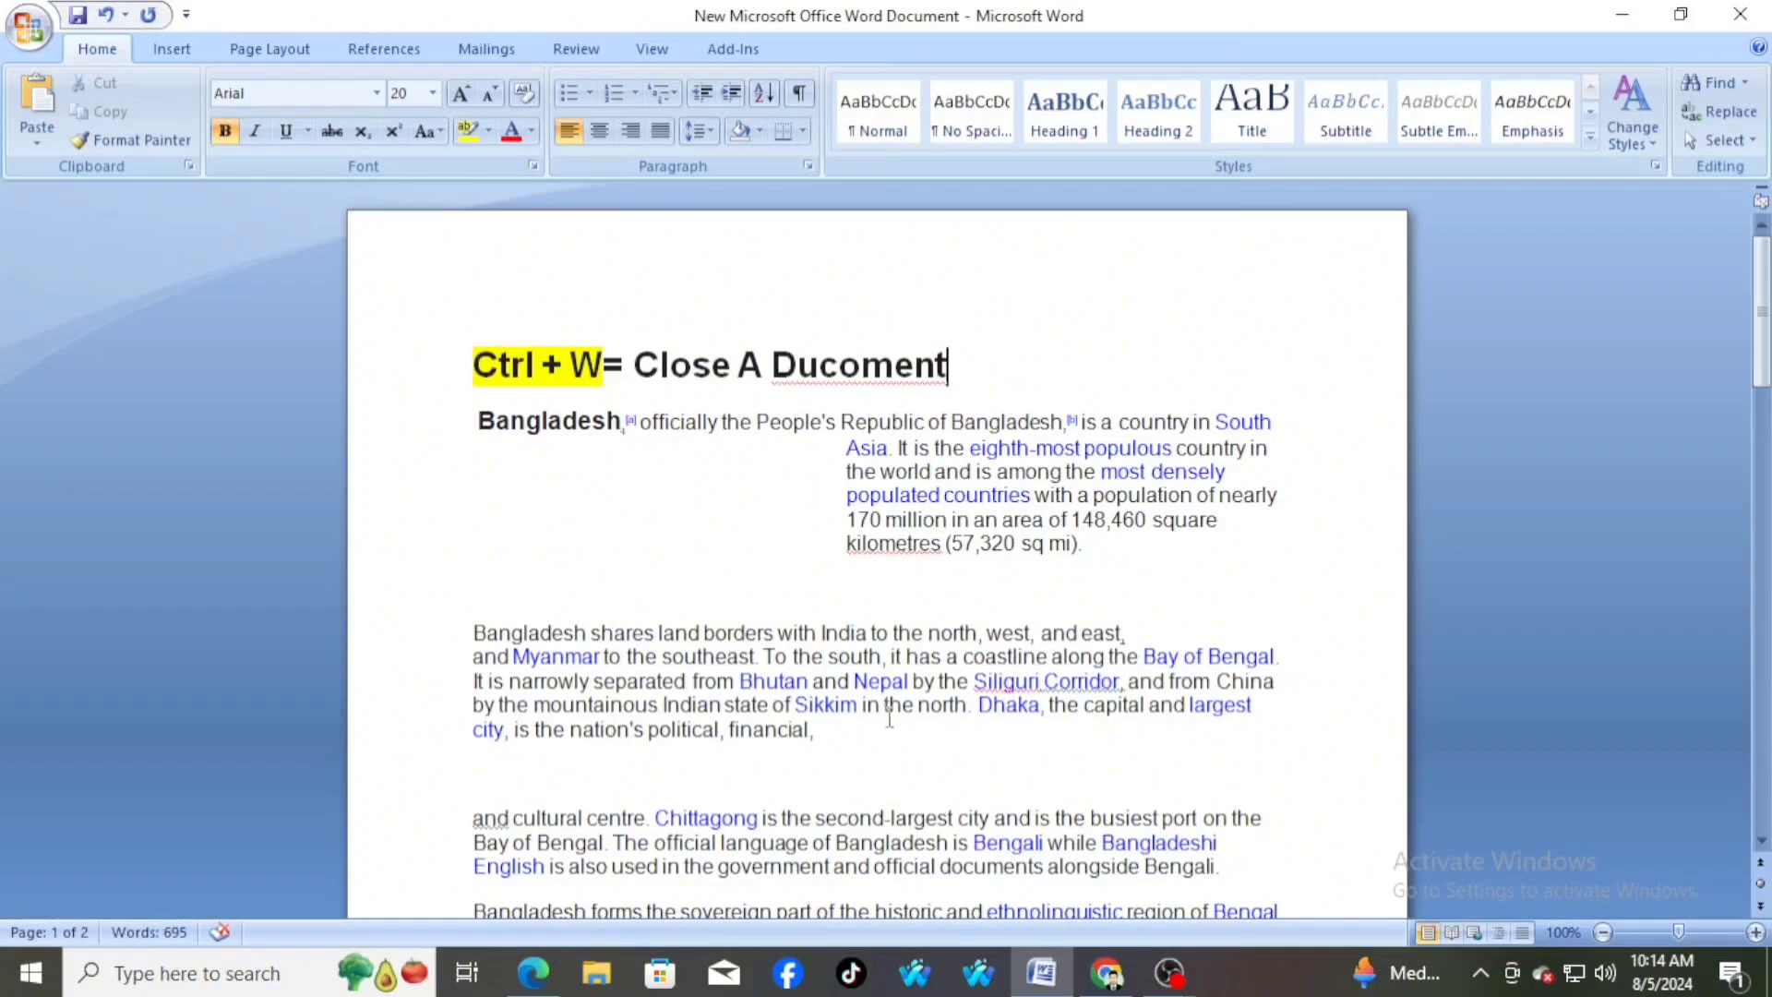
pyautogui.moveTo(1031, 985)
pyautogui.moveTo(482, 365); pyautogui.dragTo(967, 369)
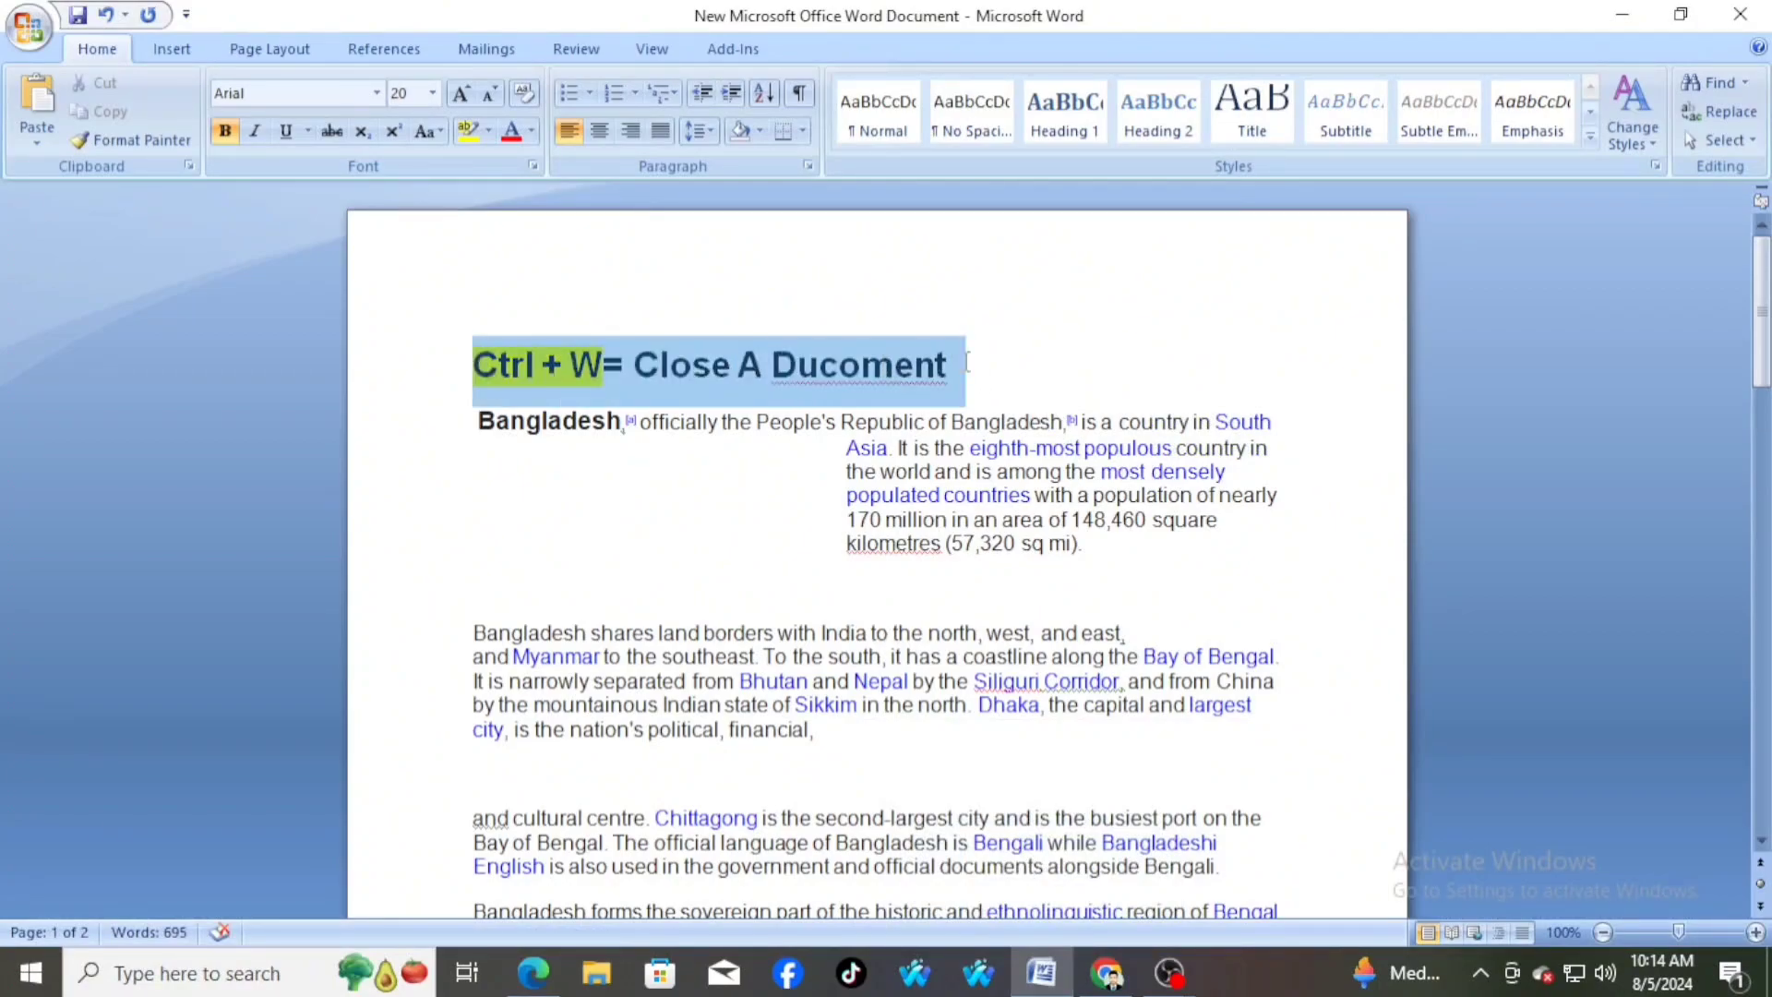
pyautogui.click(981, 373)
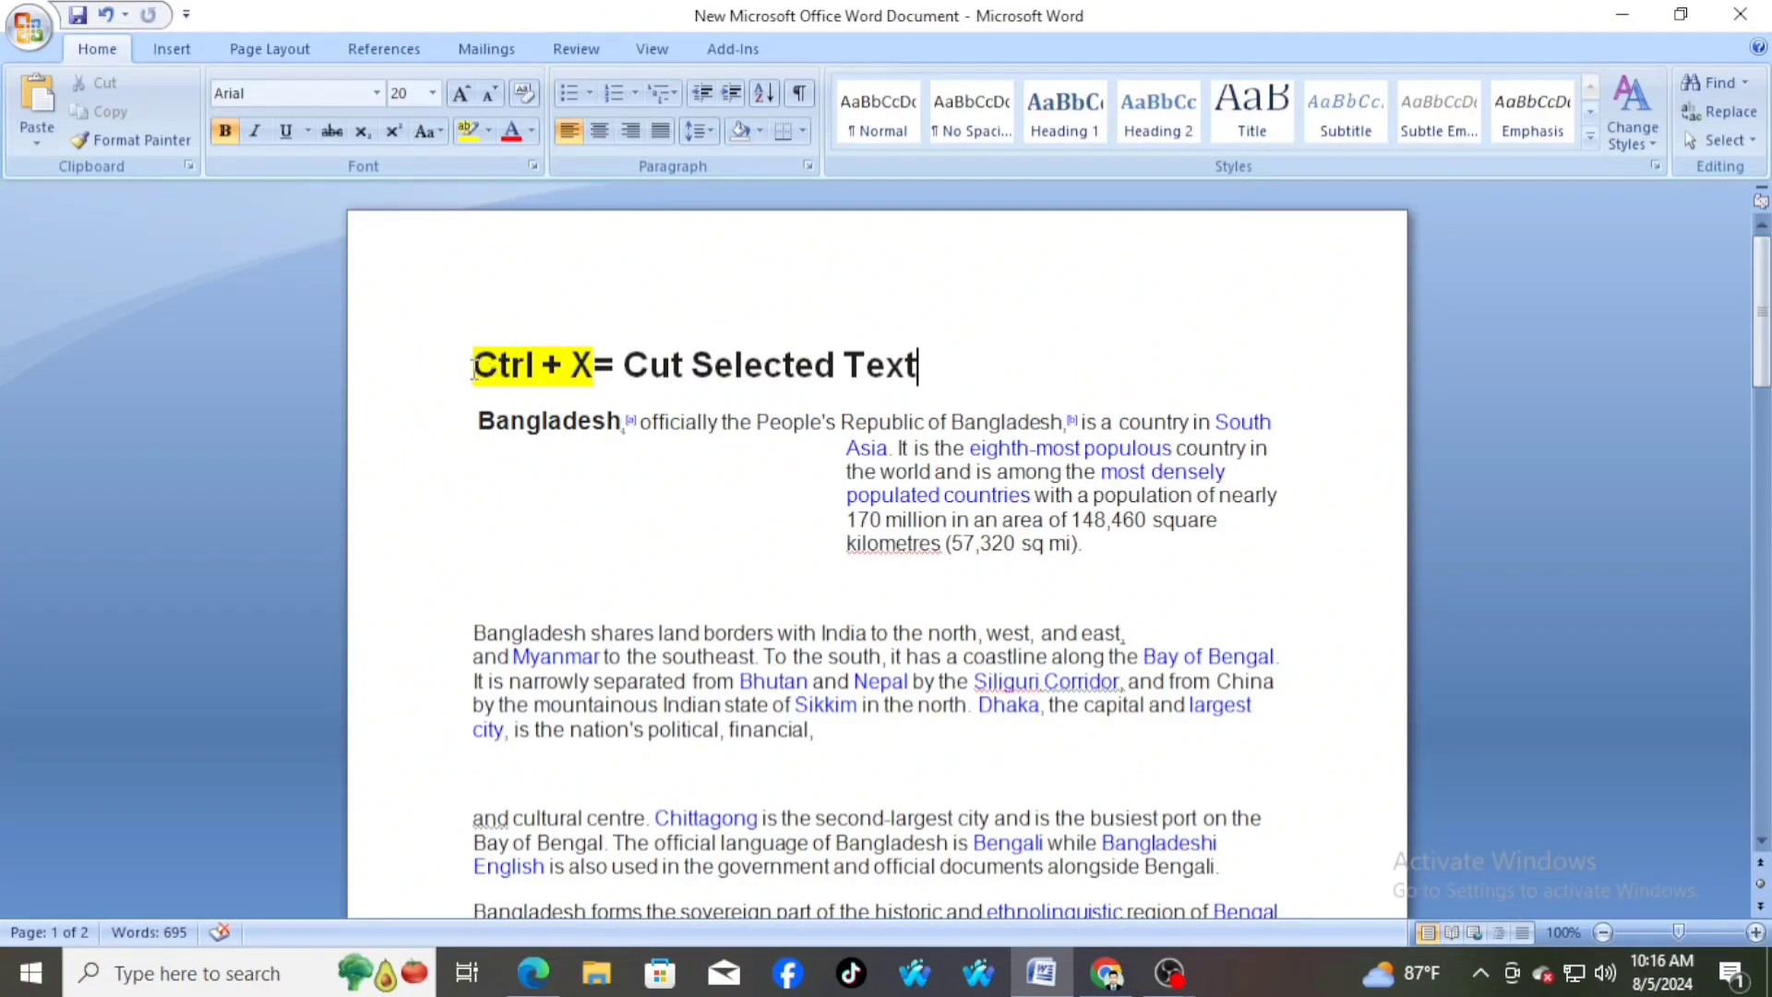
pyautogui.moveTo(474, 366); pyautogui.dragTo(875, 366)
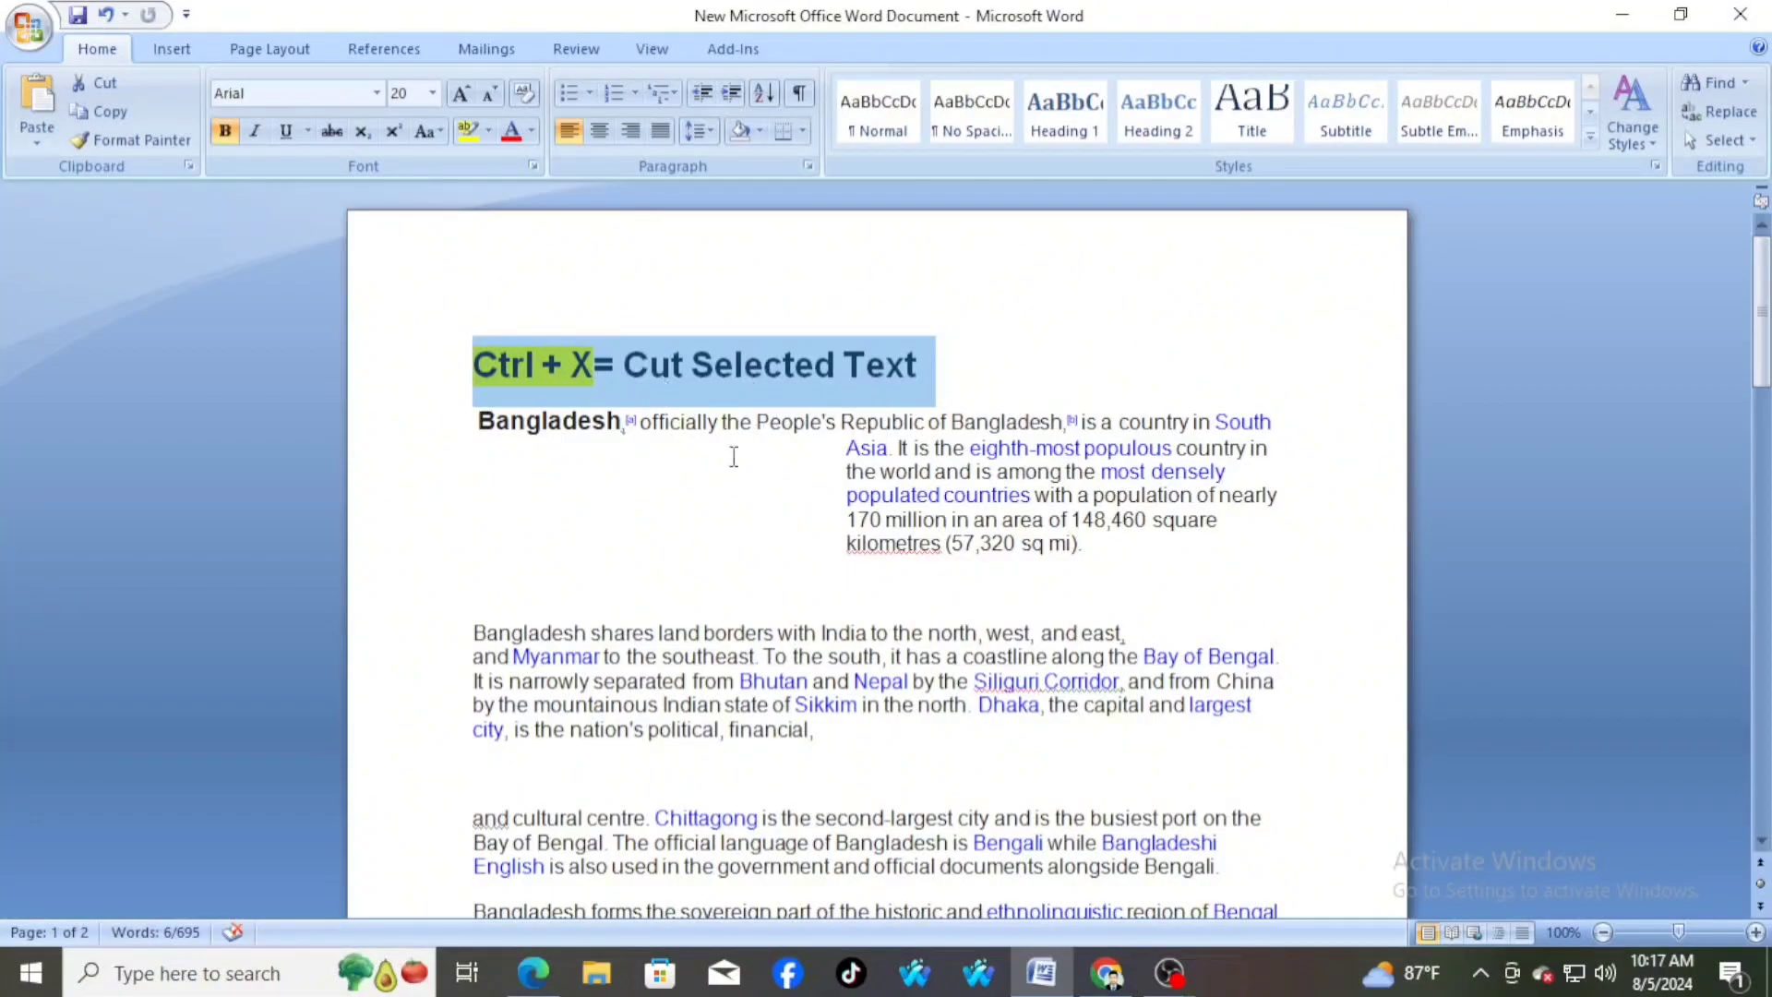
pyautogui.click(703, 499)
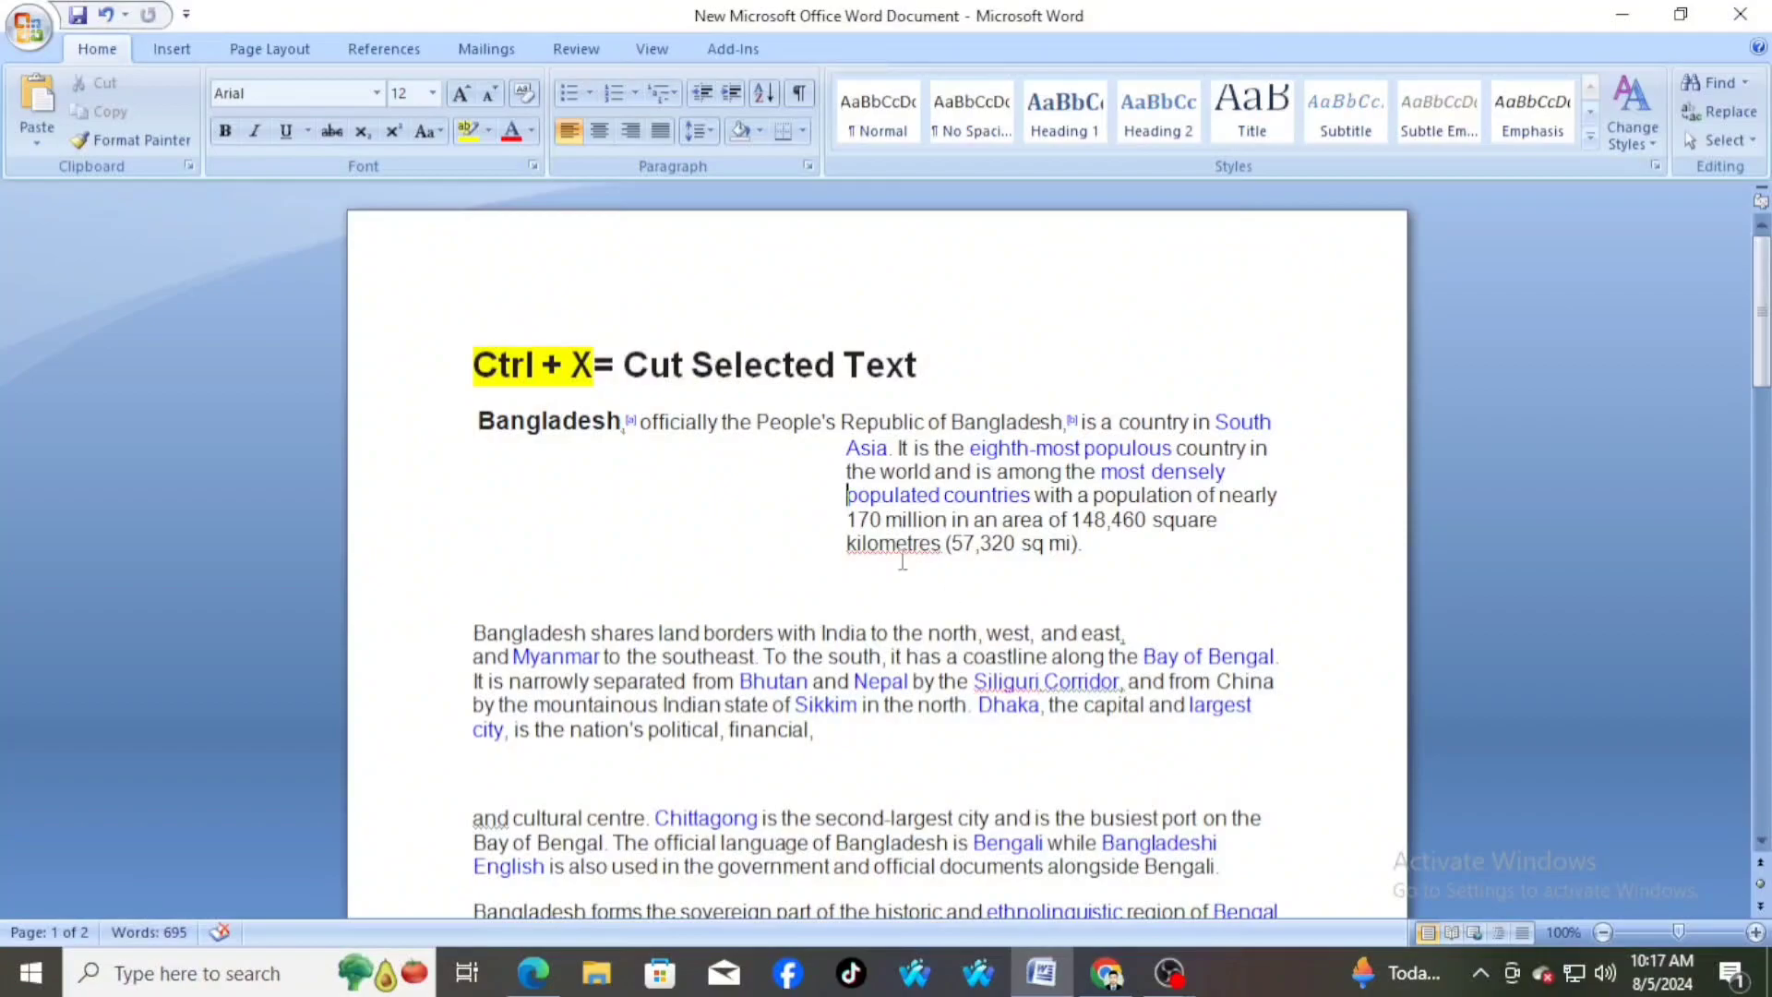
# Cut "Bangladesh, officially the" from the first body paragraph, and cut the paragraph from "Bangladesh shares land borders" through "political, financial," with the empty line below
pyautogui.moveTo(475, 420); pyautogui.dragTo(755, 442)
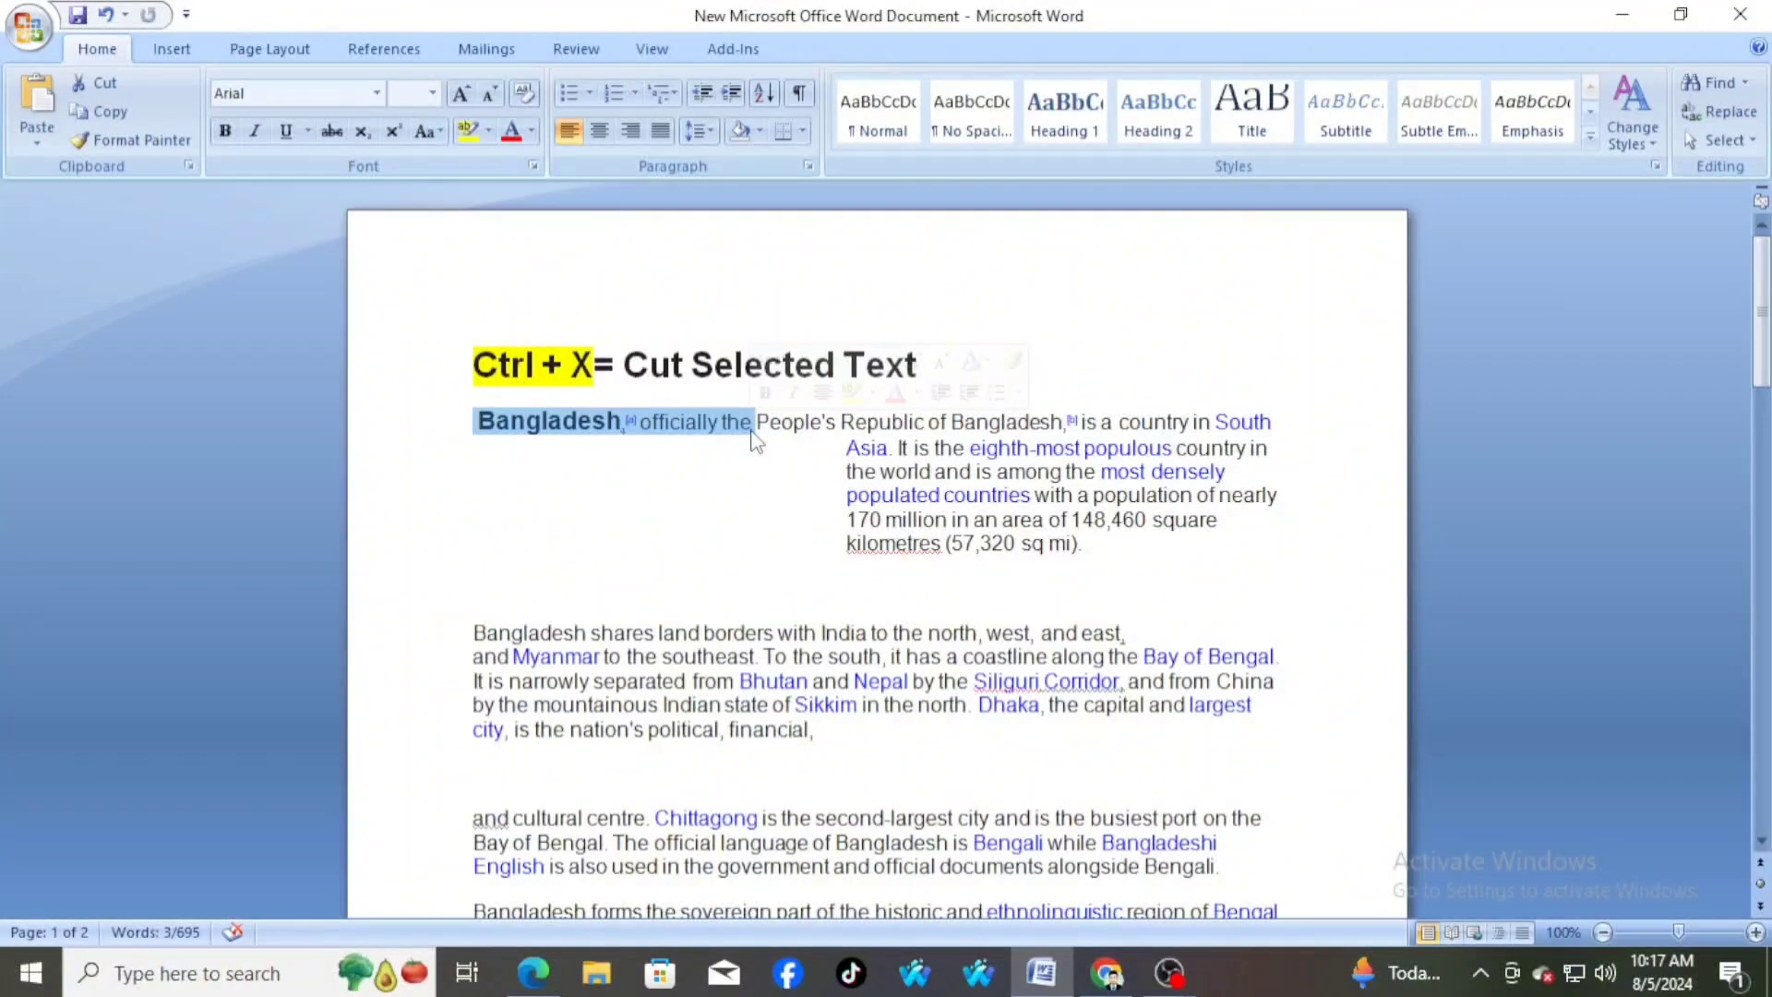
pyautogui.hotkey('ctrl', 'x')
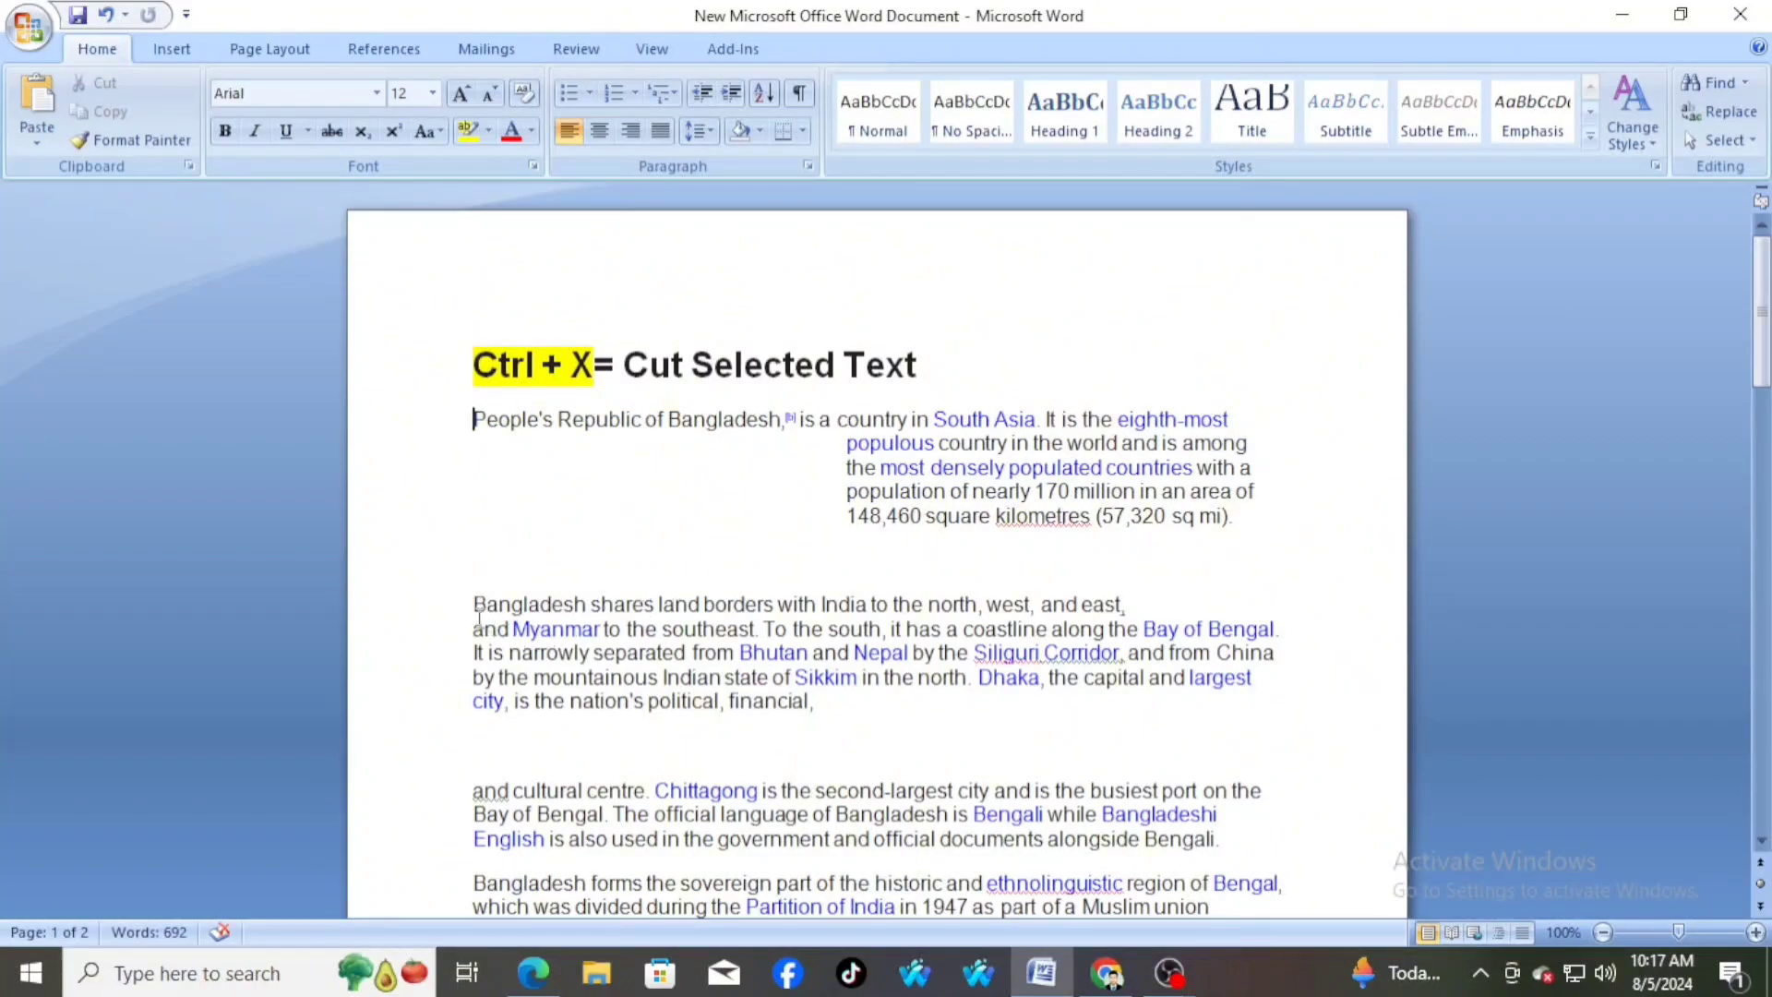
pyautogui.moveTo(471, 606); pyautogui.dragTo(850, 746)
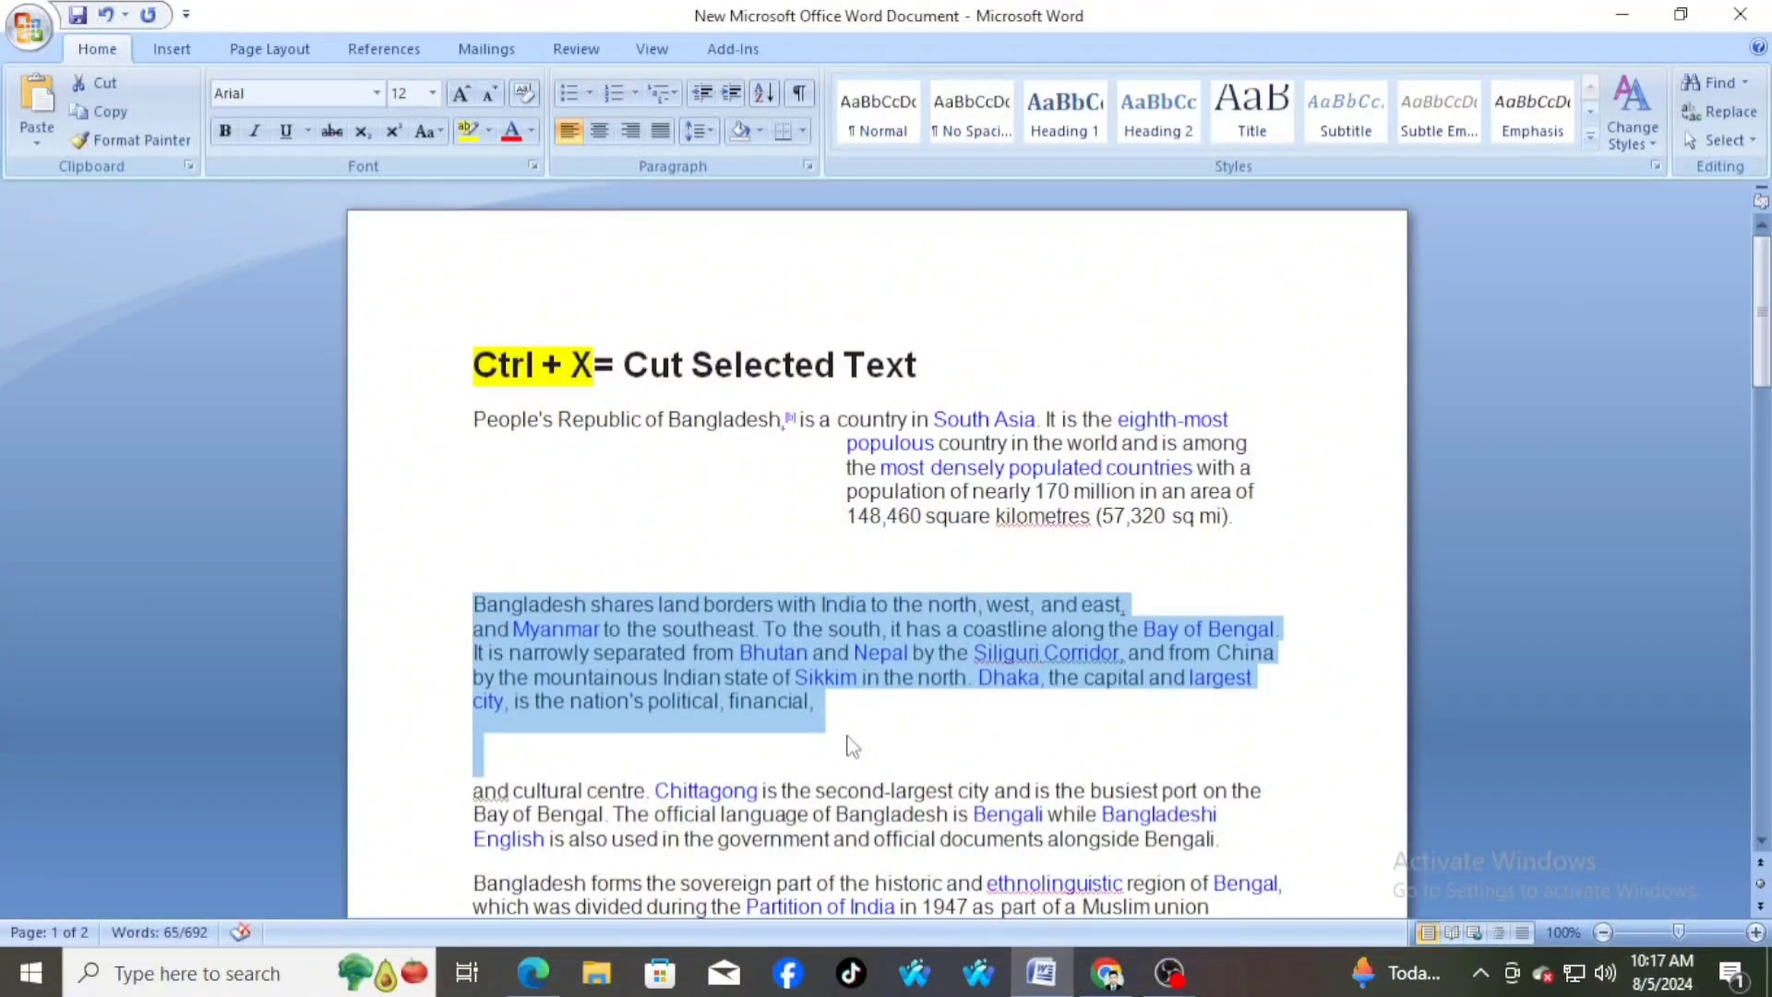
pyautogui.hotkey('ctrl', 'x')
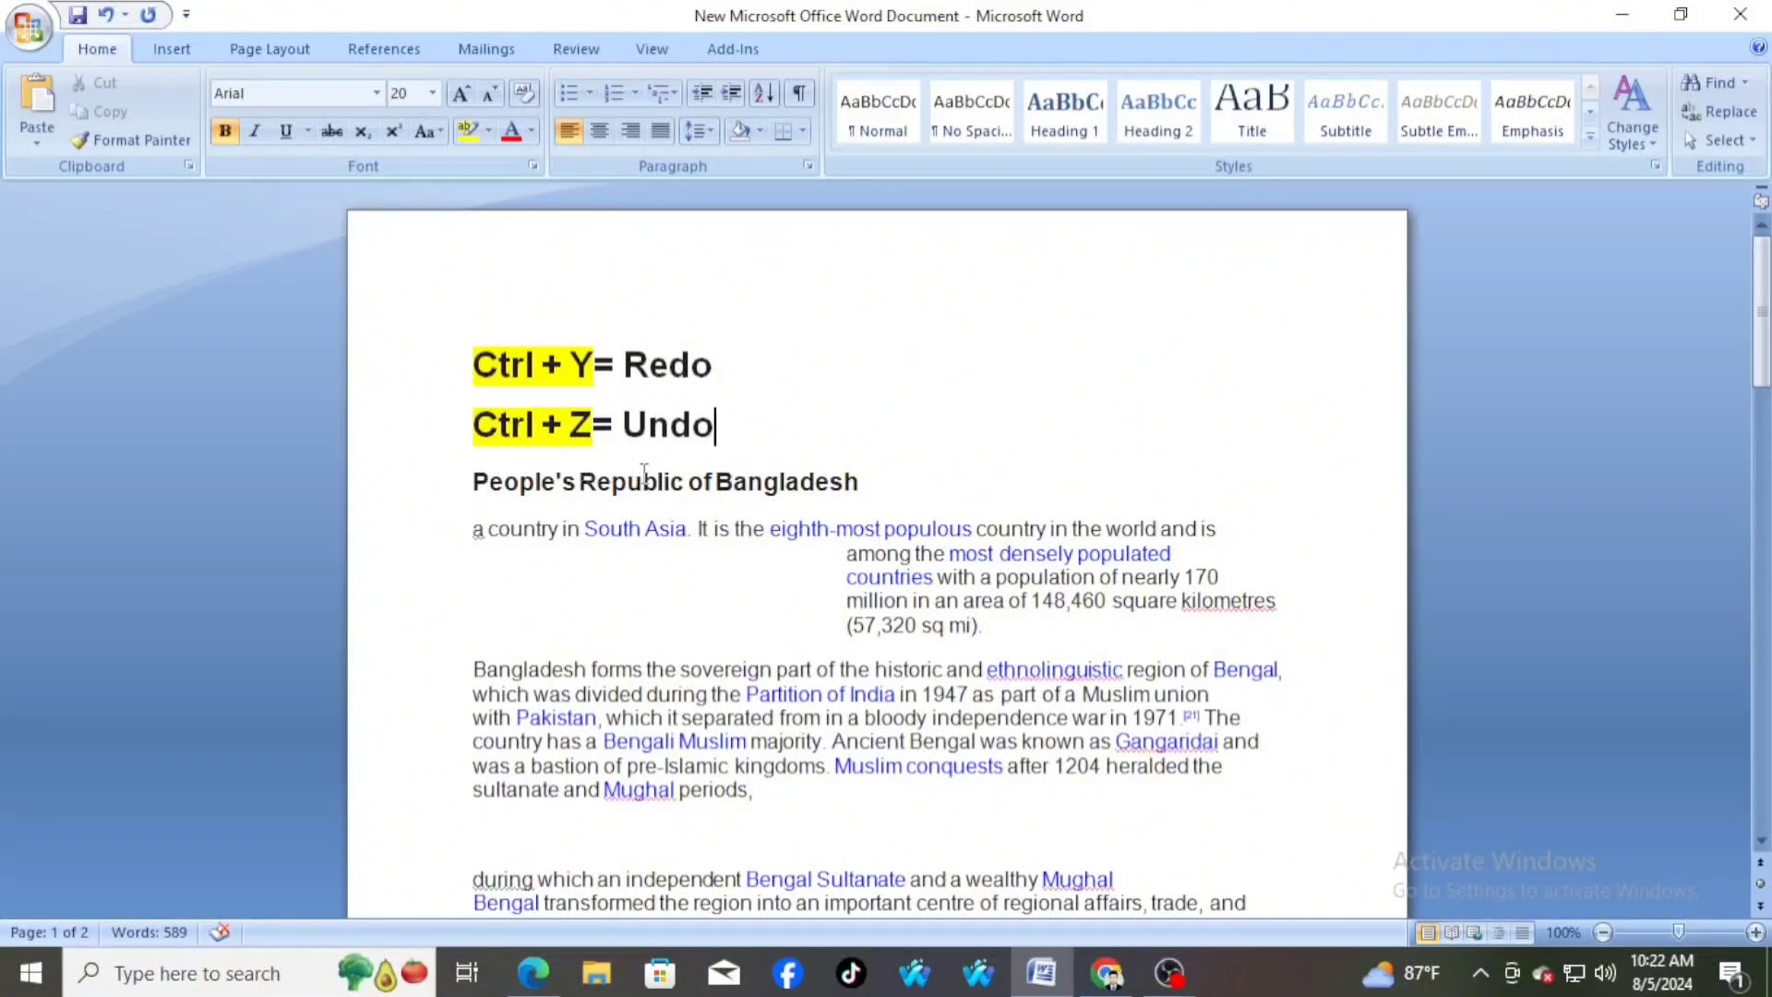
# Delete the paragraph from "a country in South Asia" through "(57,320 sq mi)." below the "People's Republic of Bangladesh" heading
pyautogui.hotkey('ctrl', 'y')
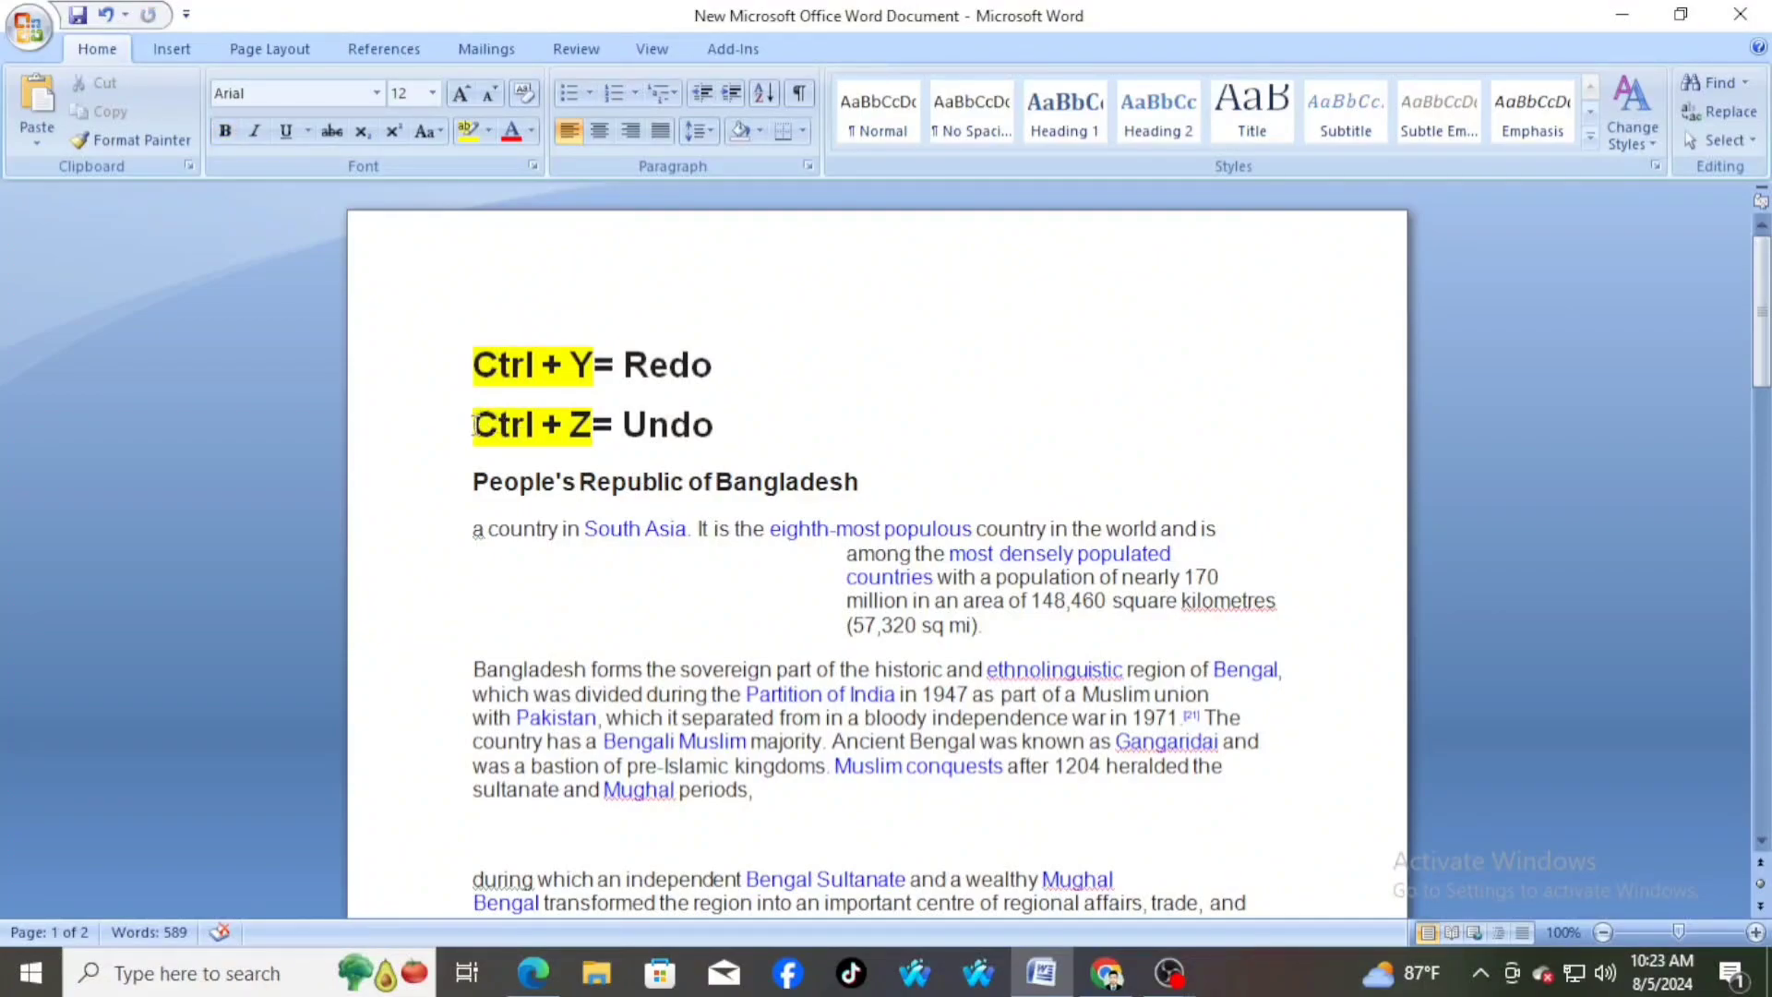
pyautogui.moveTo(474, 424); pyautogui.dragTo(716, 428)
pyautogui.click(483, 565)
pyautogui.moveTo(471, 528); pyautogui.dragTo(1048, 648)
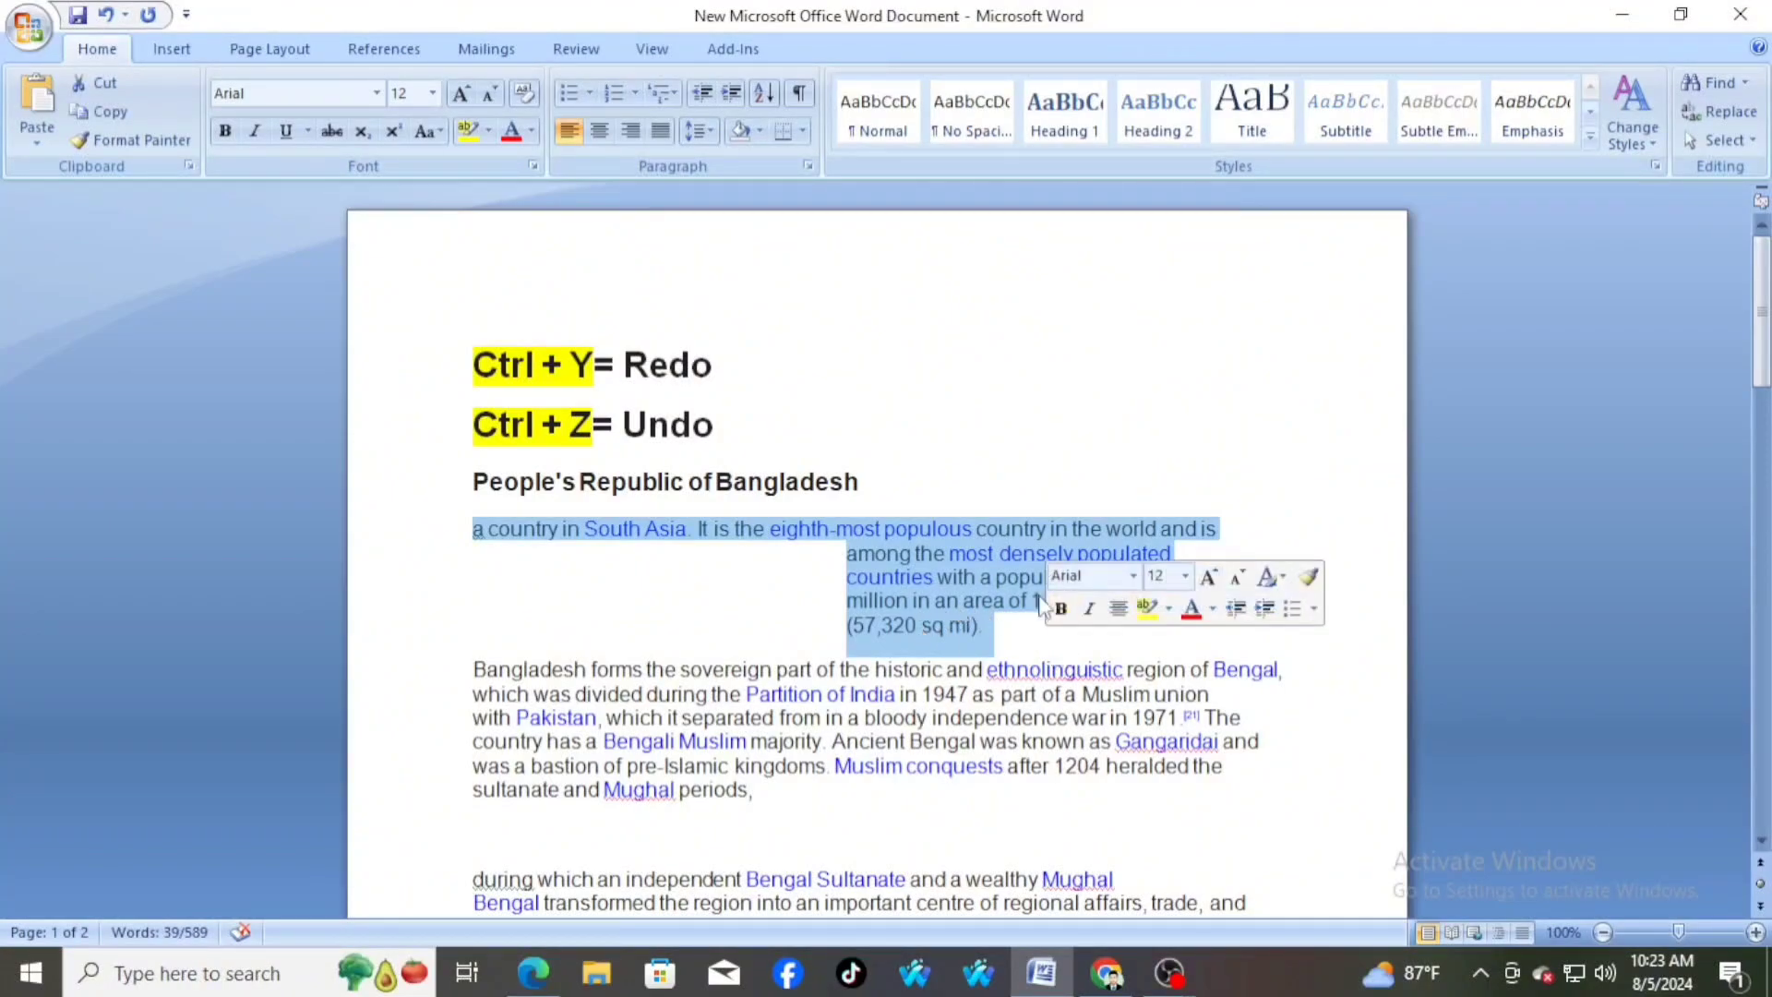
pyautogui.press('Delete')
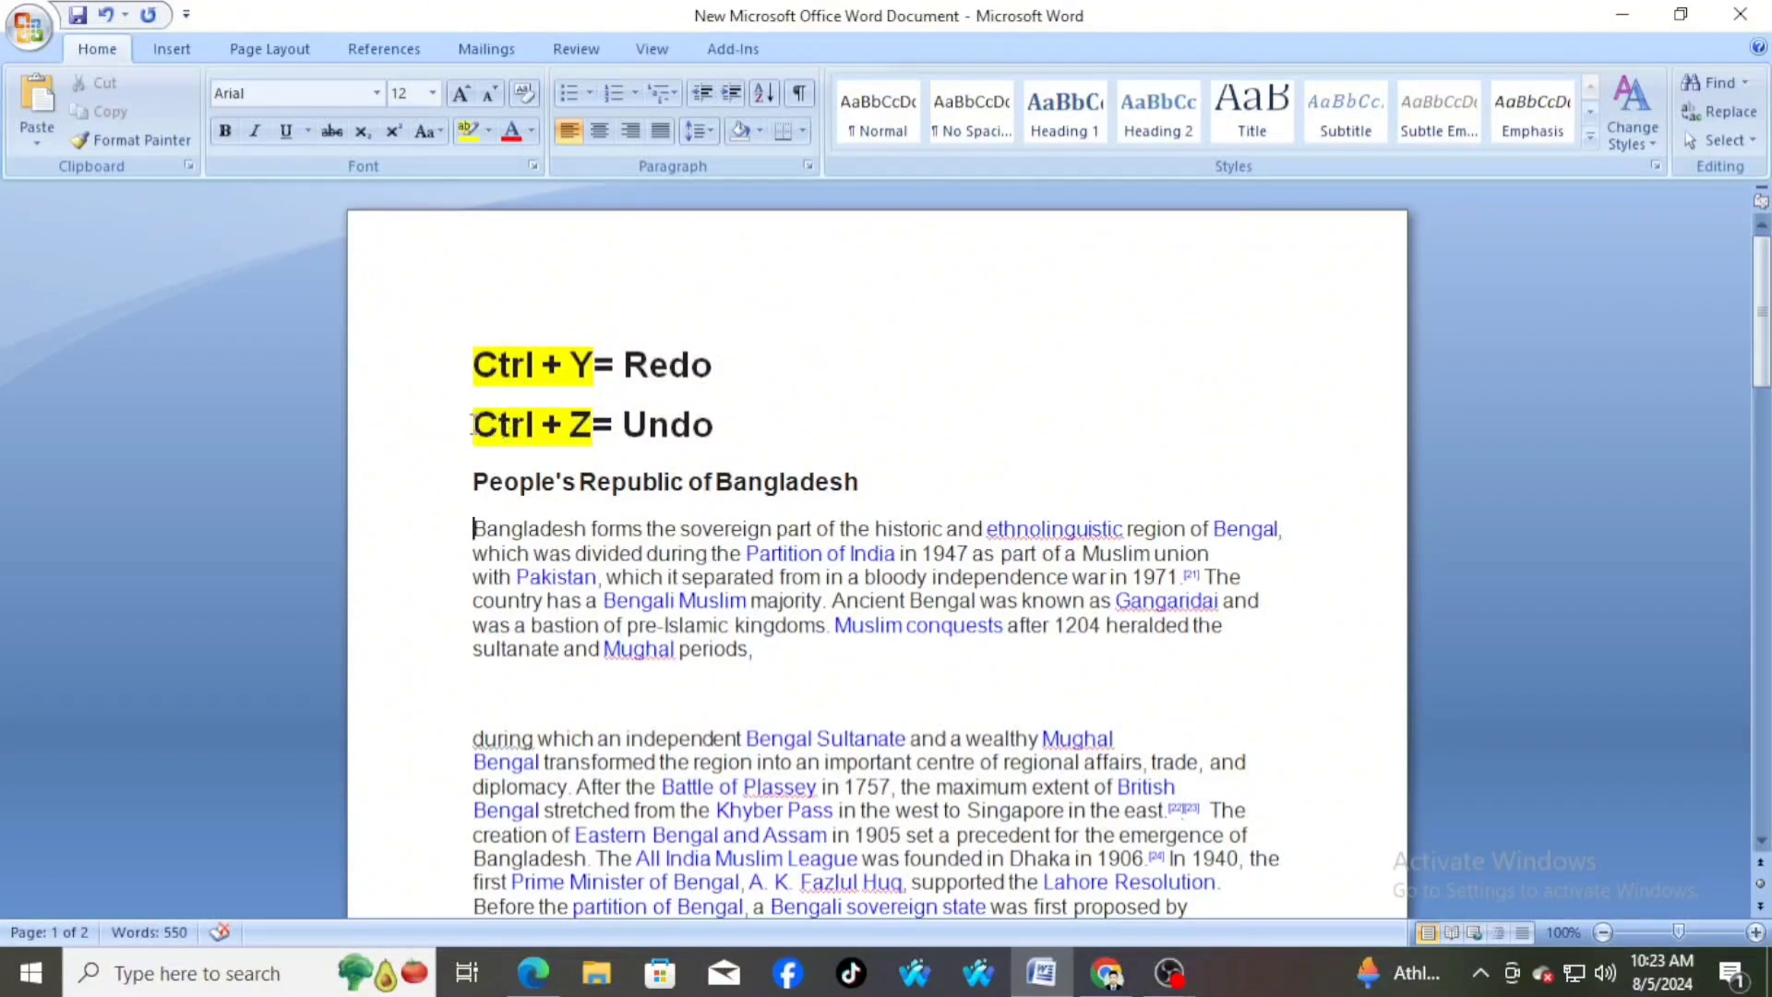
# Undo the deletion of the "a country in South Asia" paragraph and redo it
pyautogui.moveTo(472, 424); pyautogui.dragTo(734, 424)
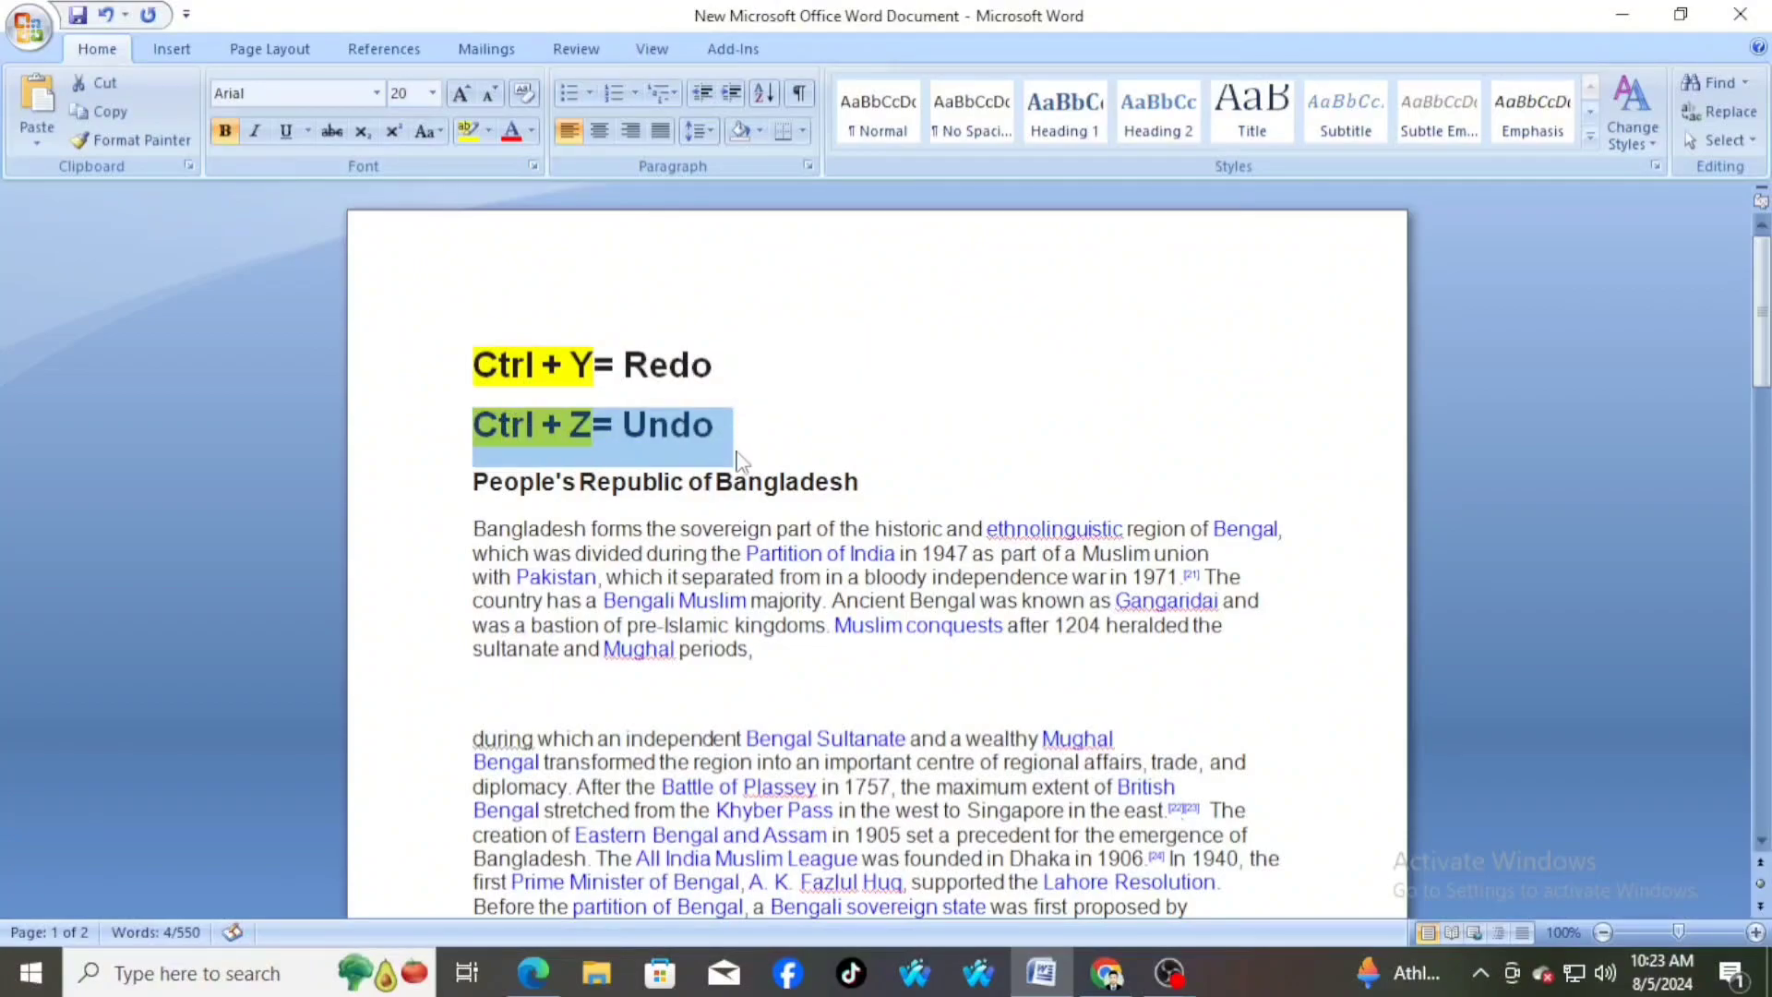
pyautogui.click(766, 439)
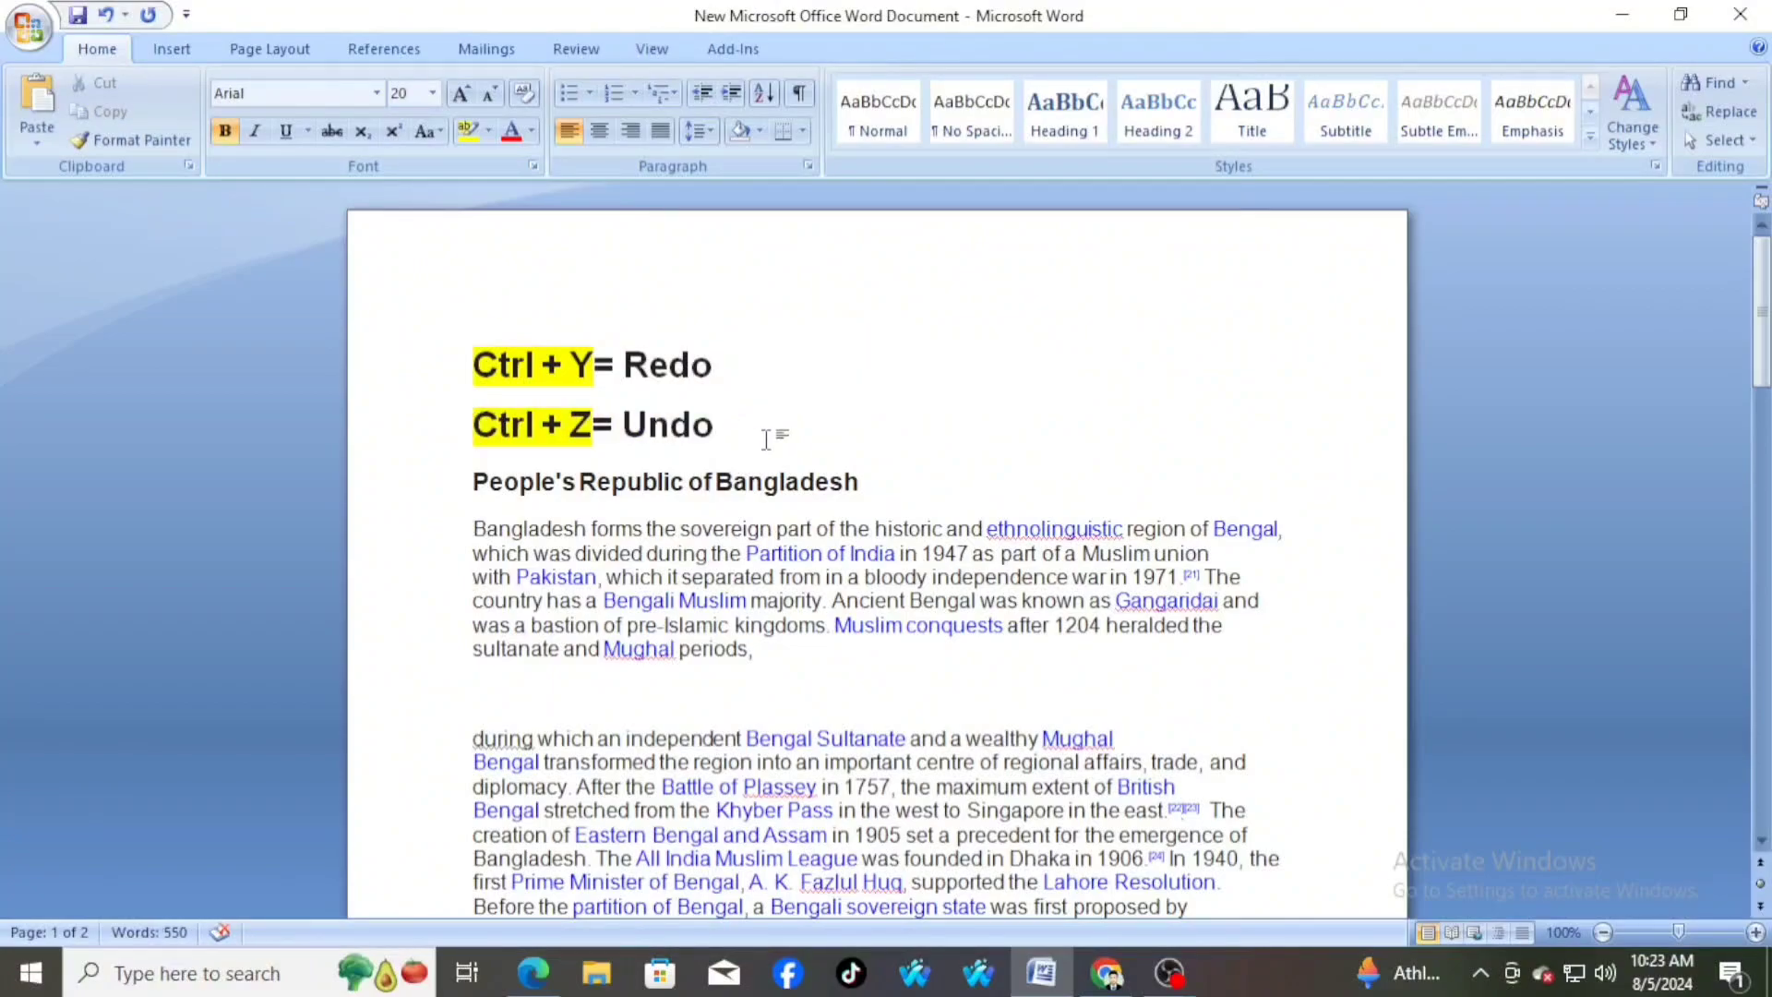
pyautogui.hotkey('ctrl', 'z')
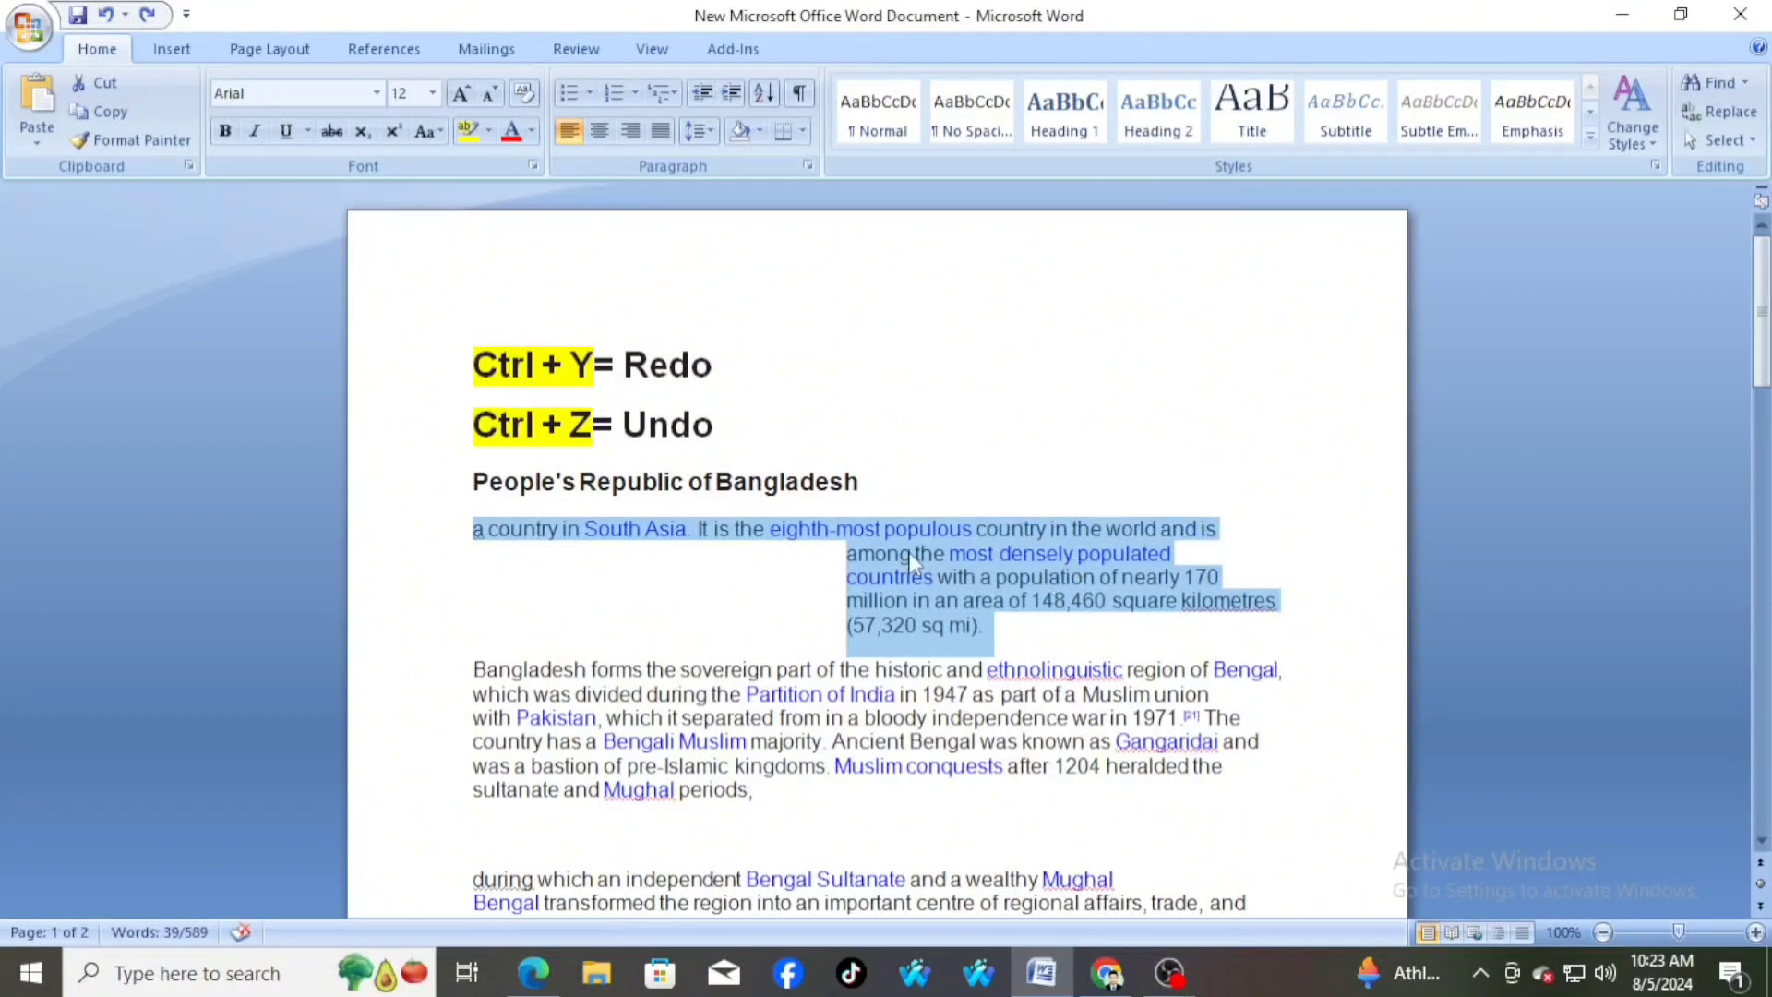
pyautogui.click(1010, 635)
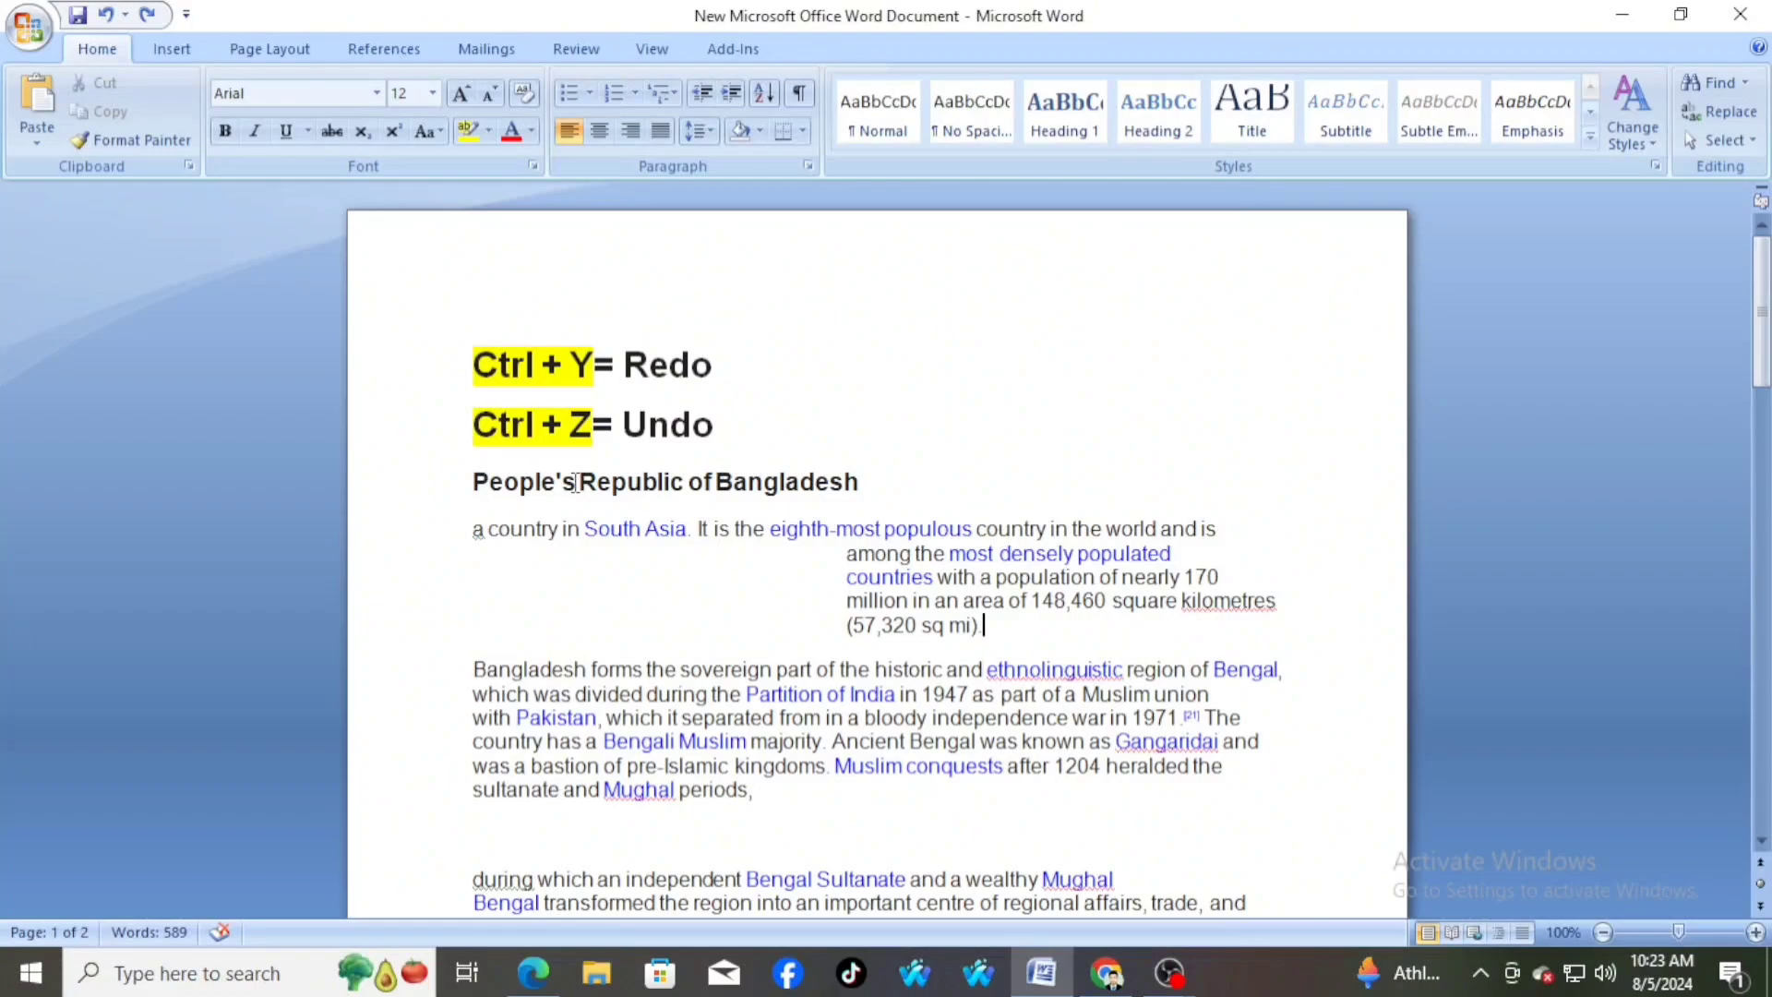
pyautogui.hotkey('ctrl', 'y')
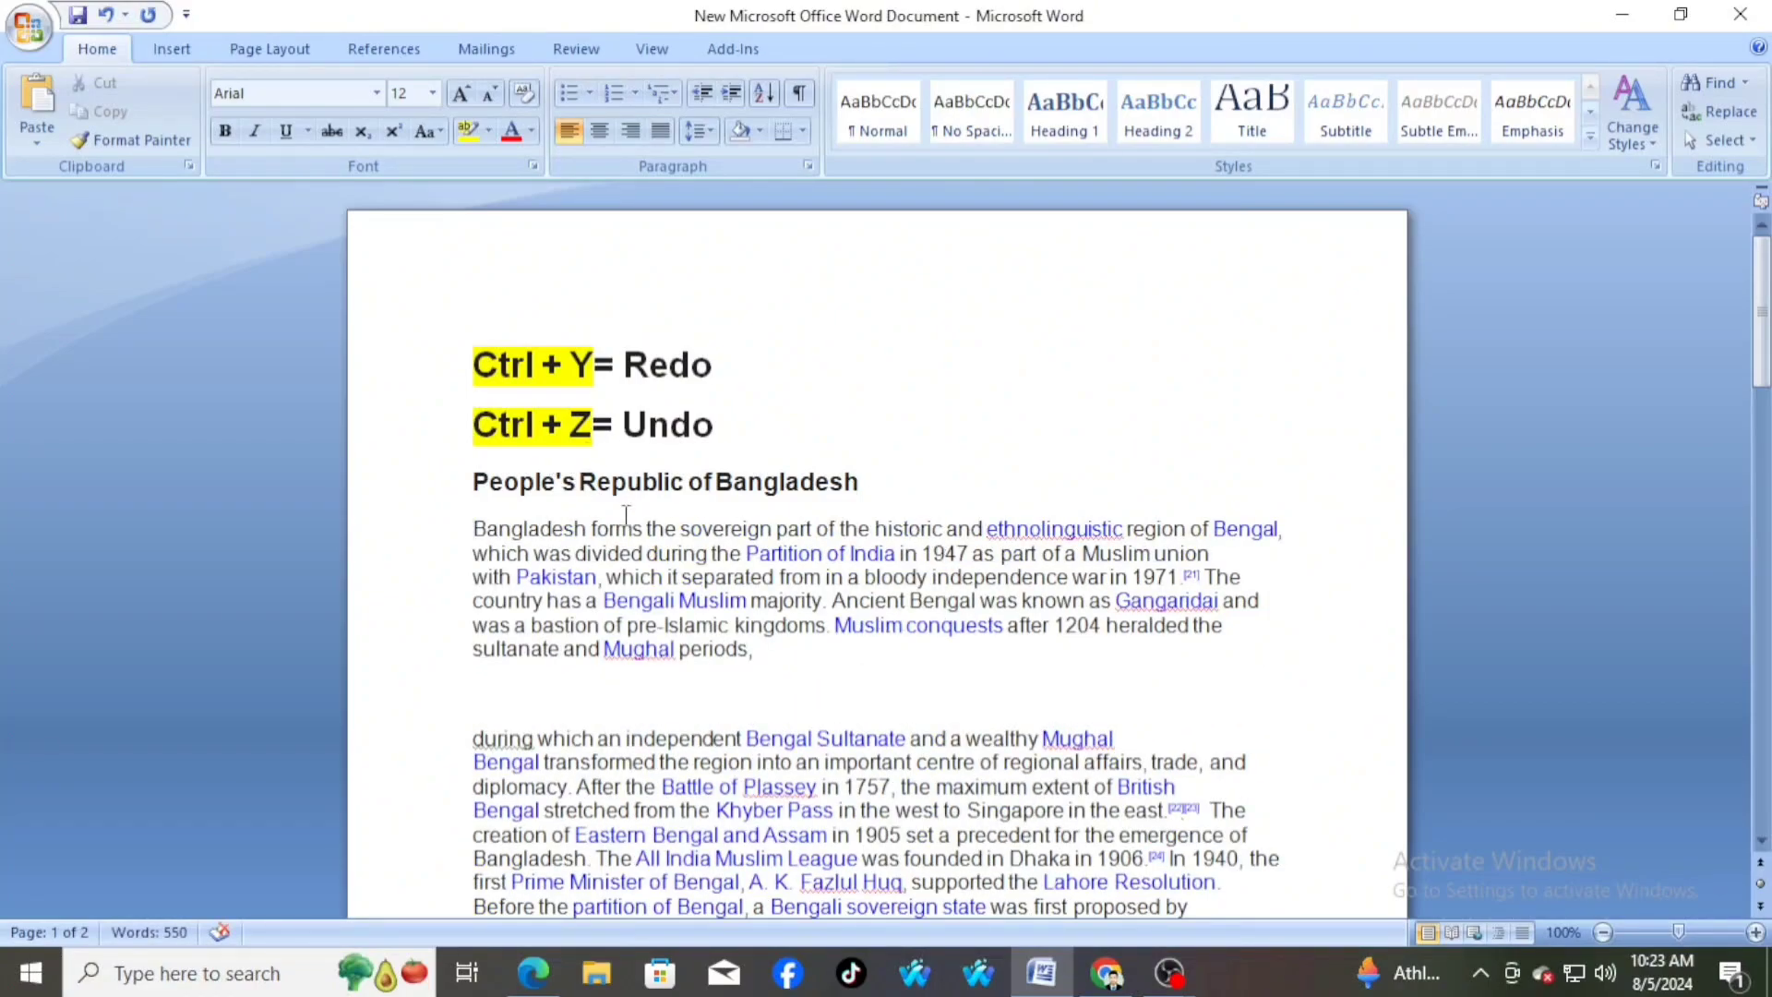
pyautogui.click(749, 649)
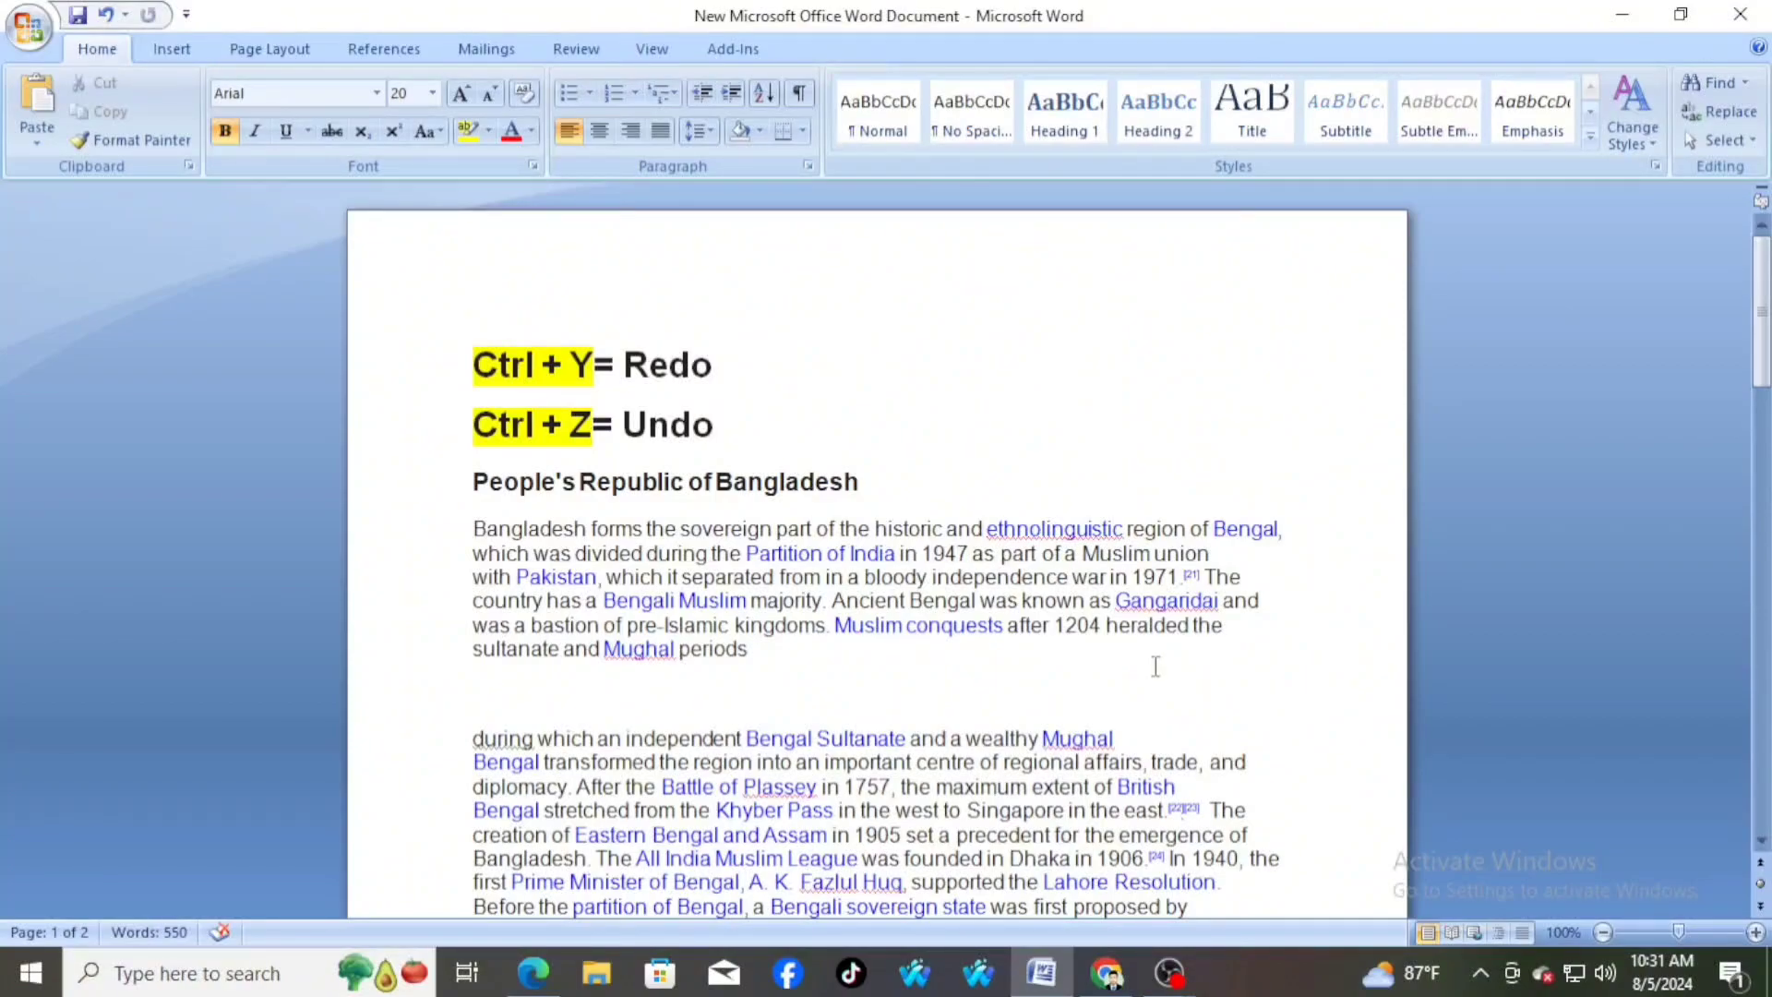
# Look through the document's text down to the end of the first page and return to its beginning
pyautogui.scroll(-20, 1028, 435)
pyautogui.scroll(15, 1026, 420)
pyautogui.scroll(5, 1026, 420)
pyautogui.scroll(-10, 1033, 429)
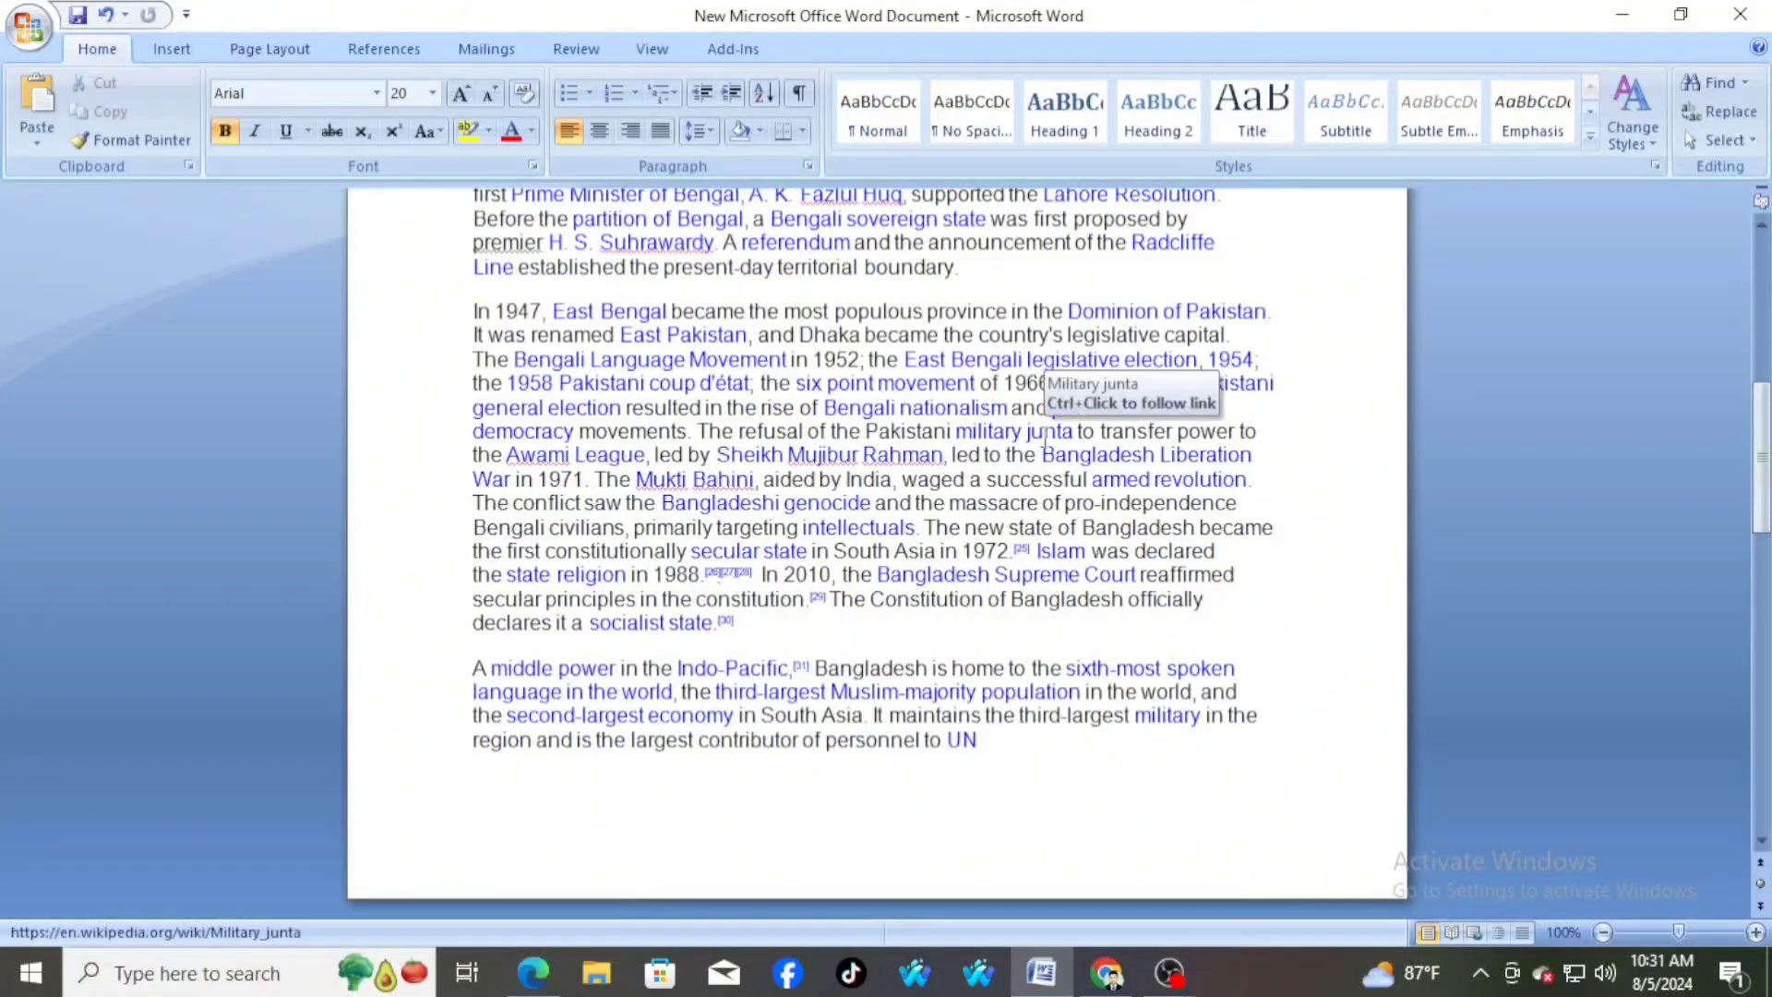
pyautogui.scroll(-5, 1046, 441)
pyautogui.scroll(13, 1045, 429)
pyautogui.scroll(3, 1046, 425)
pyautogui.scroll(-10, 1062, 637)
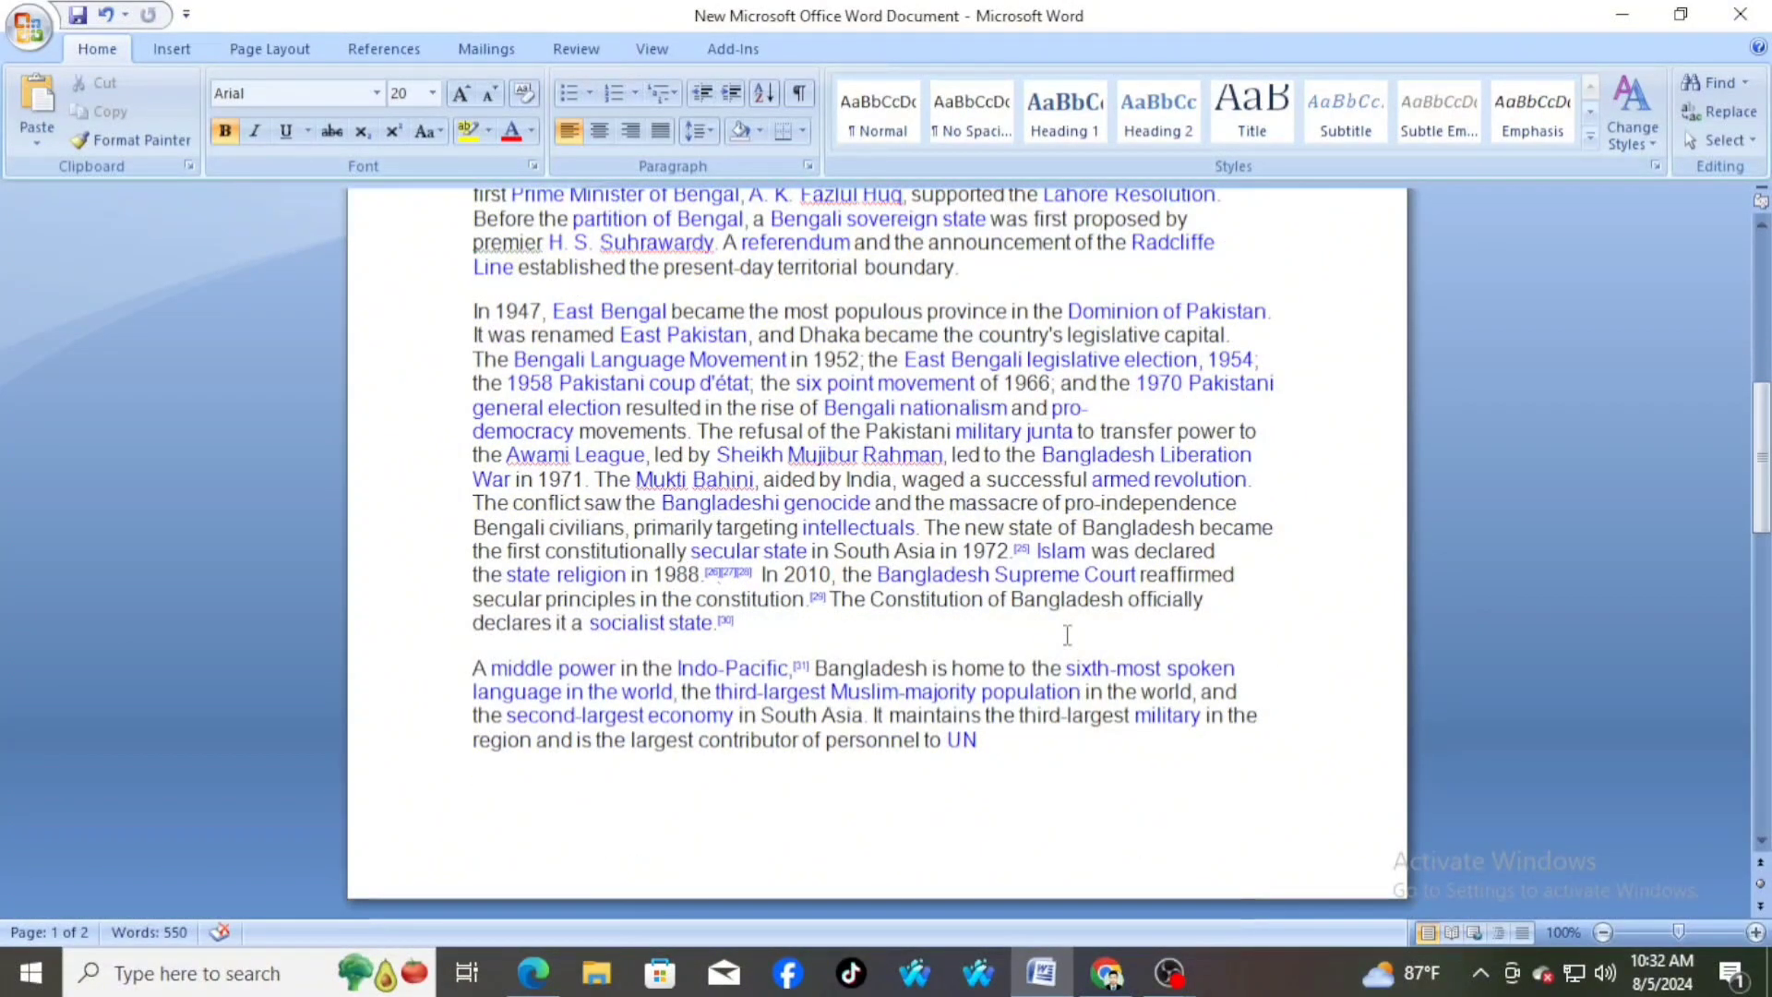
pyautogui.scroll(10, 1067, 635)
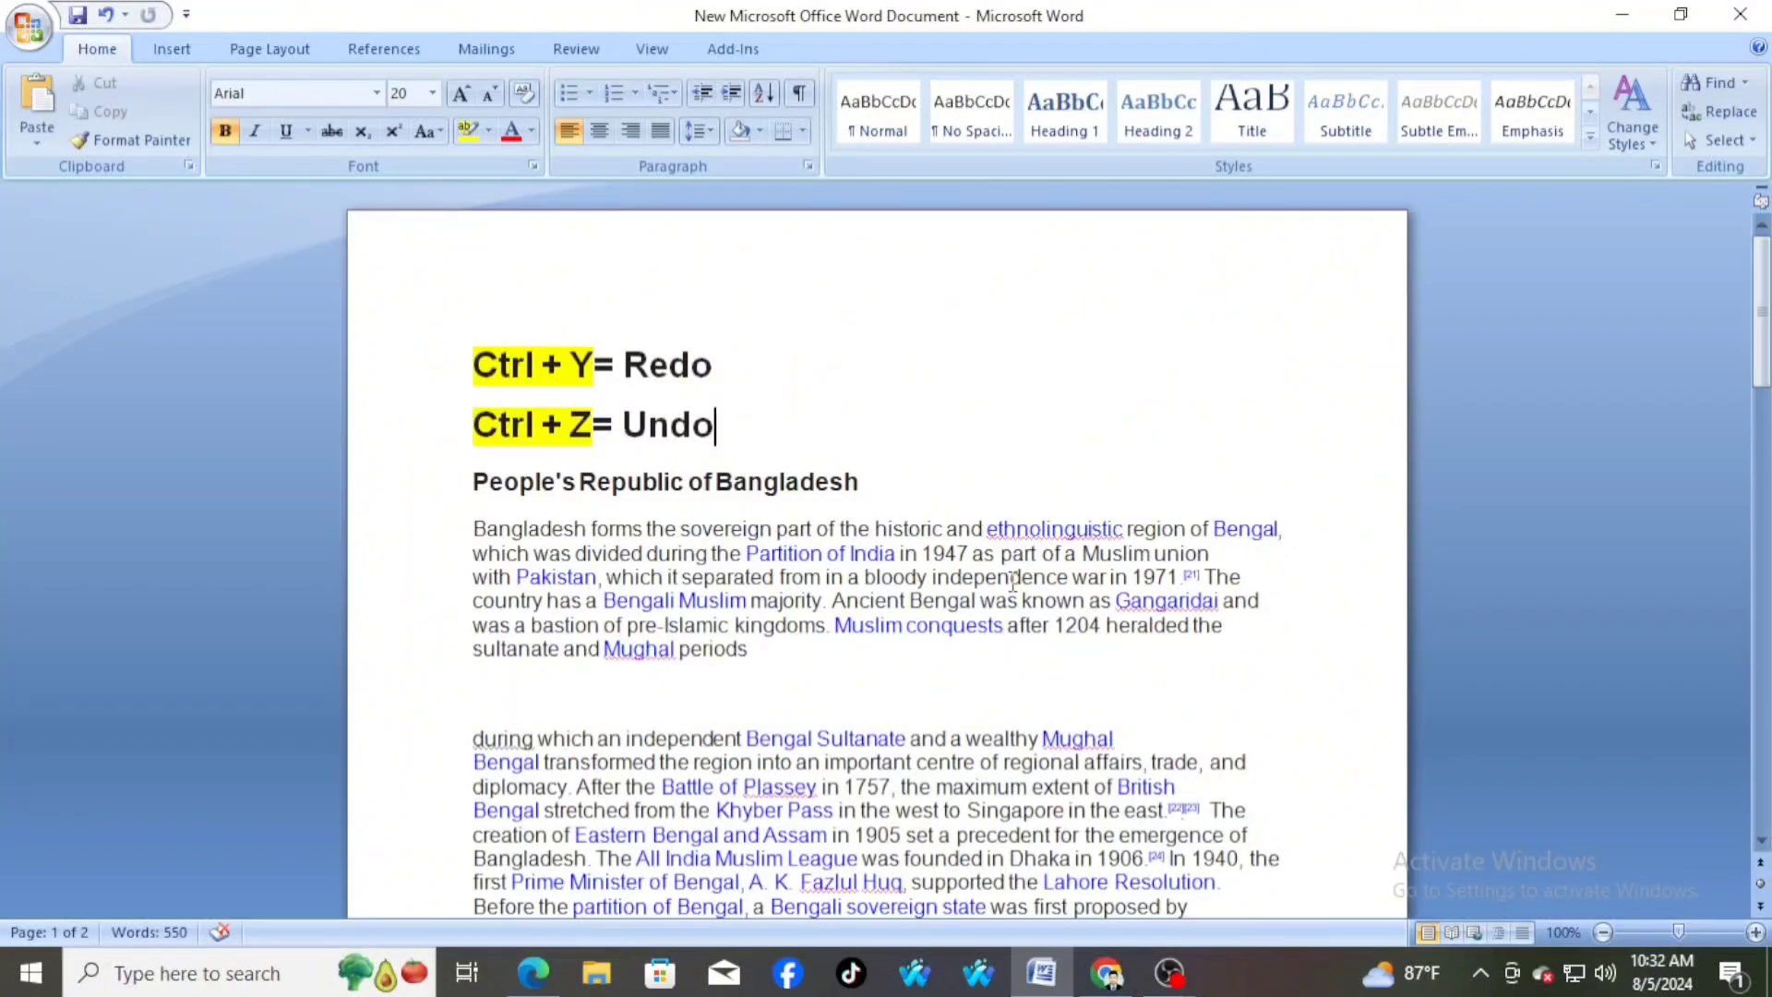